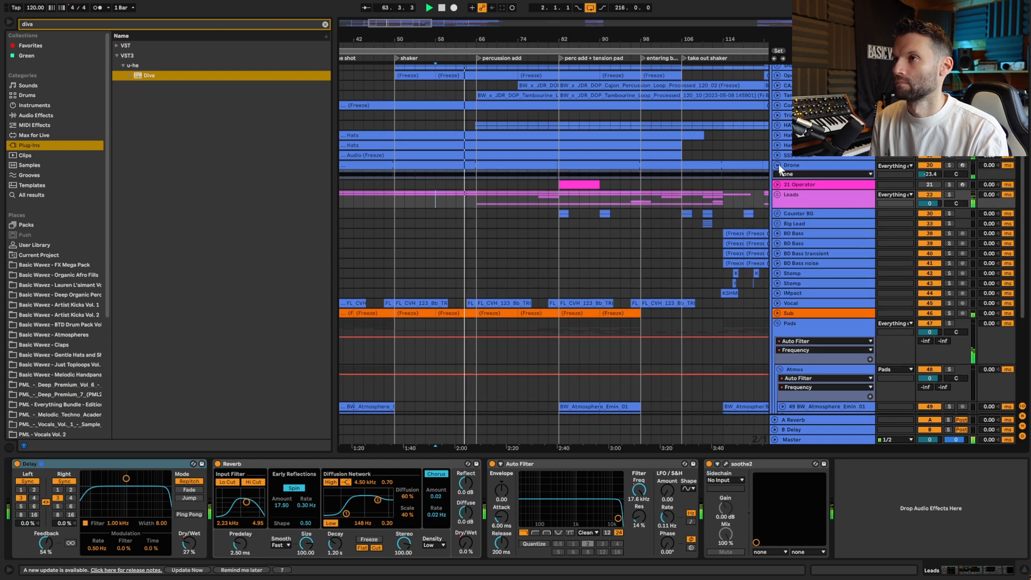
Step: Unfold the Leads group and the Atmos low and trig tracks to inspect their contents during playback
left_click(777, 194)
scroll(824, 231, "down", 5)
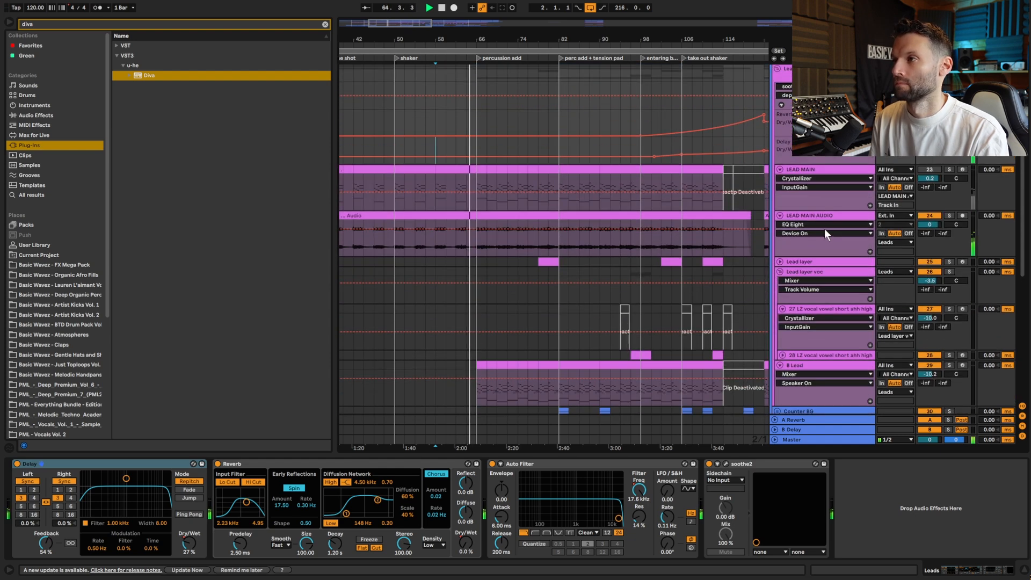
scroll(824, 230, "down", 7)
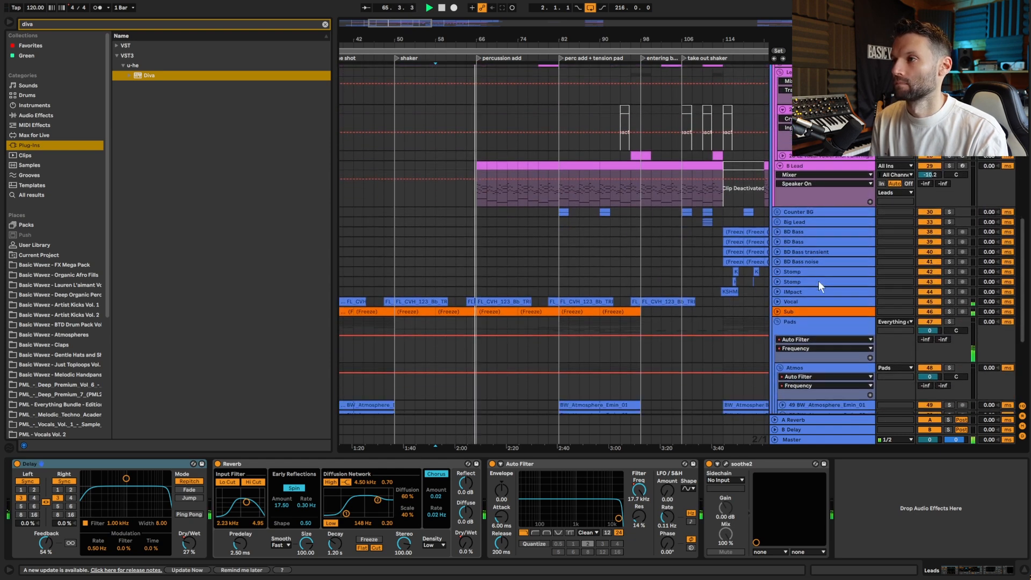
scroll(817, 283, "down", 5)
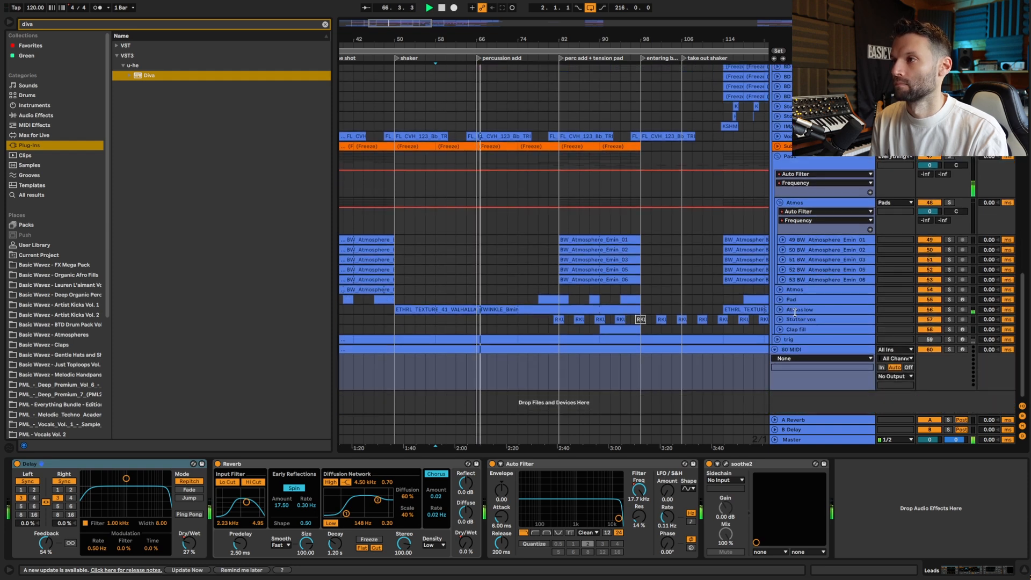
left_click(782, 313)
scroll(783, 311, "down", 2)
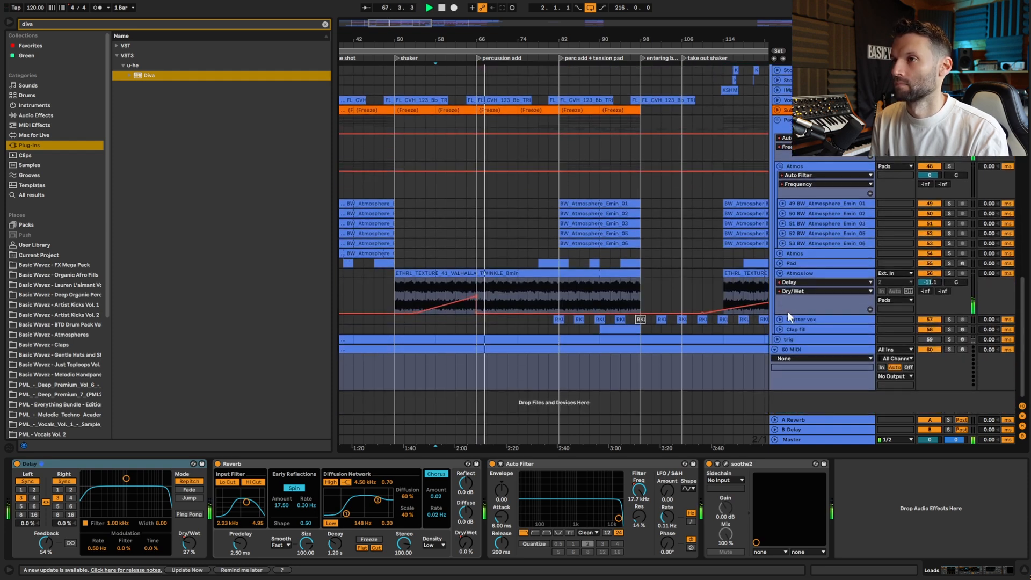
left_click(777, 339)
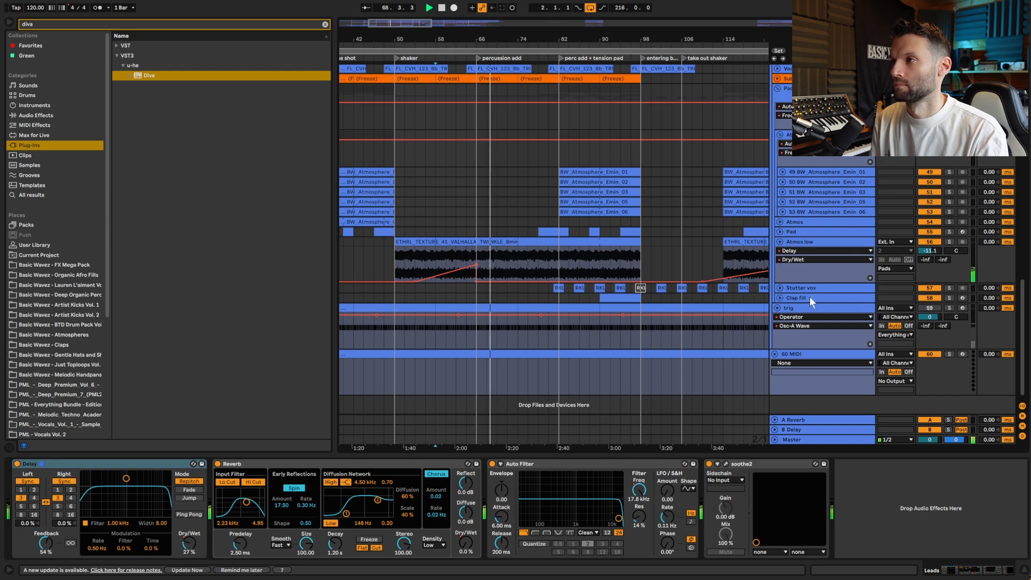
Step: Unfold the Vocal track above the Sub track
scroll(811, 300, "up", 1)
scroll(808, 294, "up", 8)
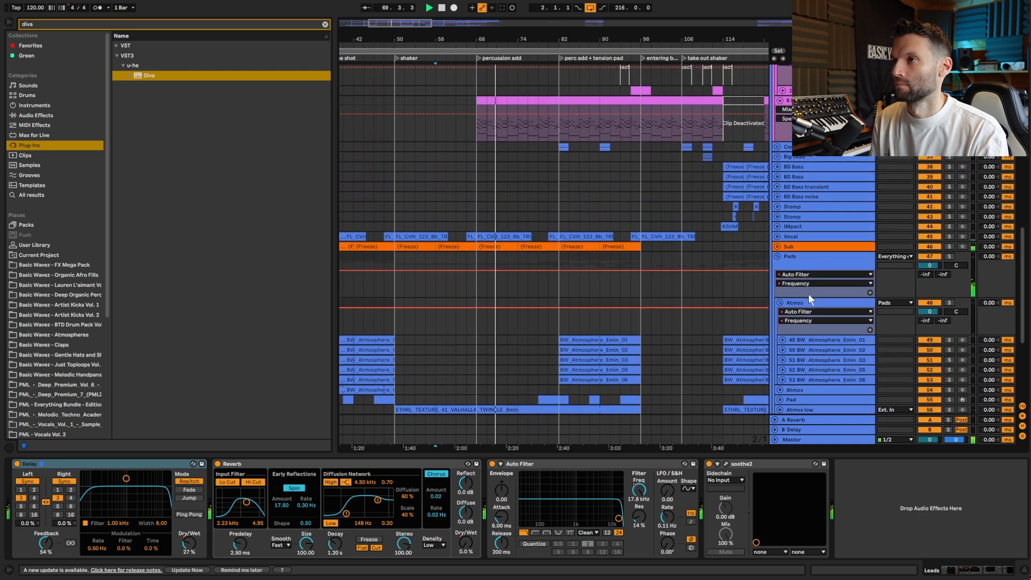
left_click(777, 289)
scroll(797, 288, "up", 4)
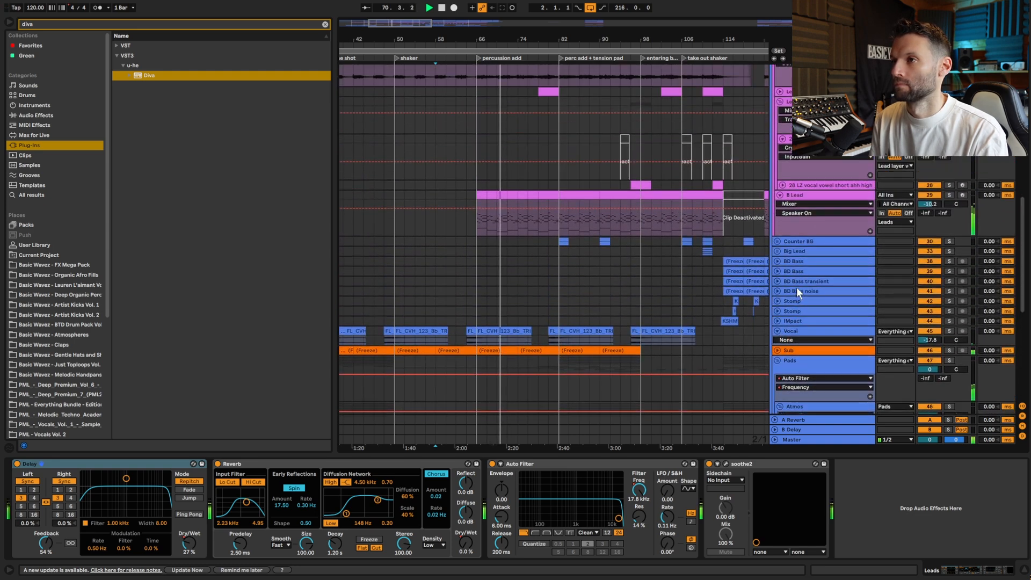
Step: Unfold the SSS Shaker track and the two Hats tracks above it
scroll(797, 287, "up", 12)
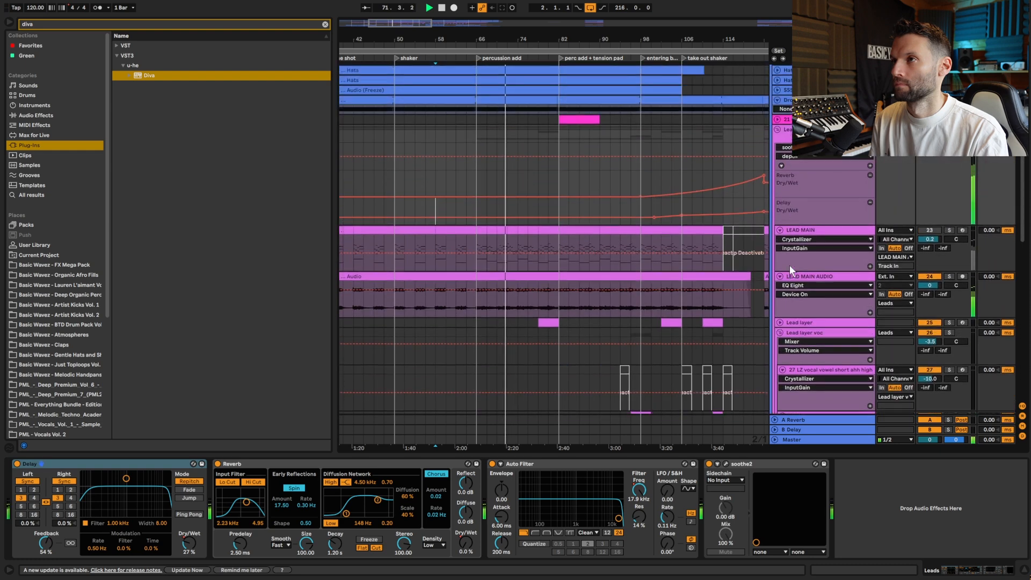
scroll(788, 247, "up", 1)
left_click(778, 205)
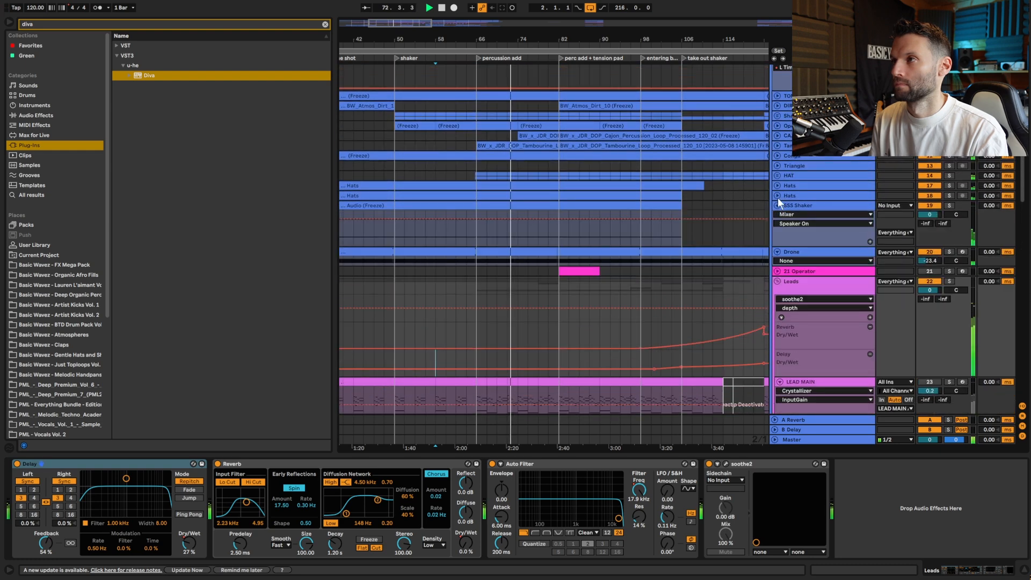
left_click(778, 196)
left_click(777, 186)
scroll(777, 204, "up", 2)
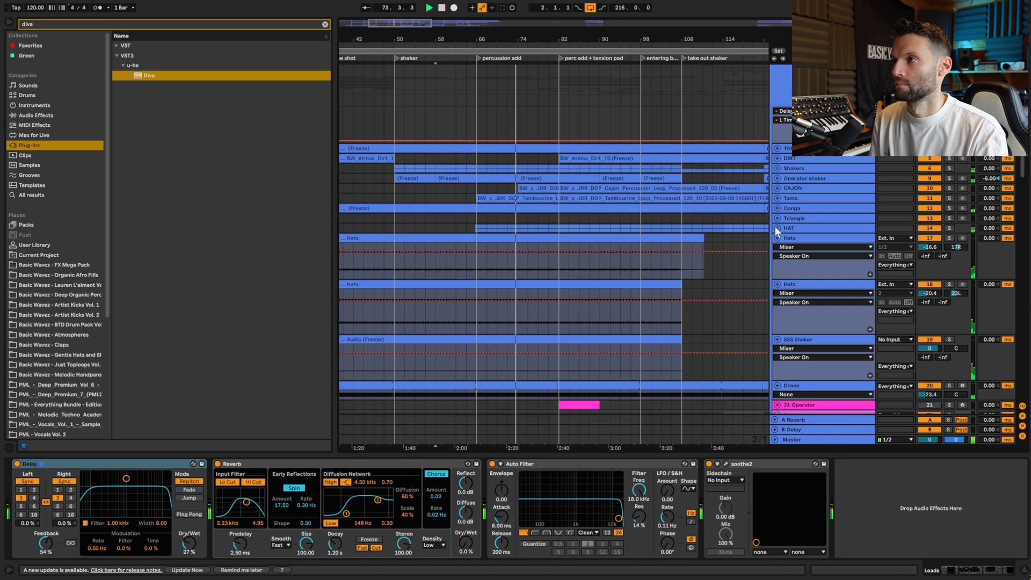
Step: Unfold the HAT group and show the devices of its first HAT track
left_click(776, 227)
left_click(780, 266)
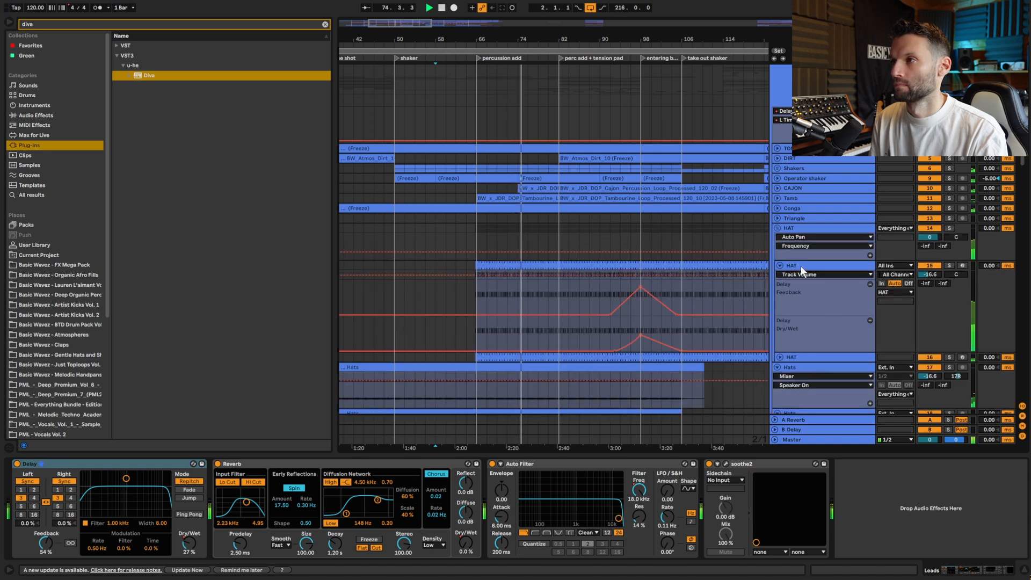
left_click(801, 266)
scroll(802, 244, "up", 1)
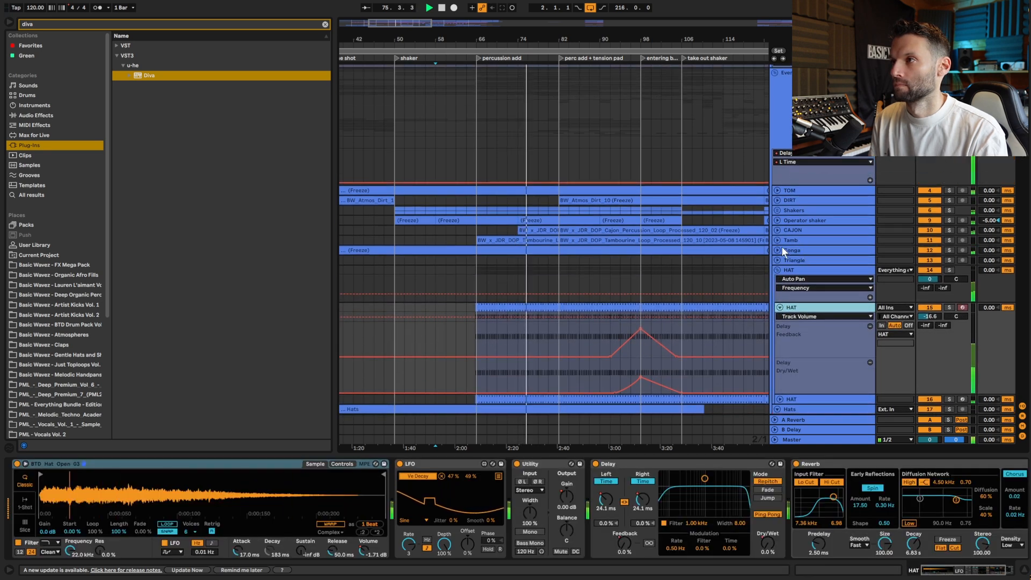
Step: Unfold the Conga, Tamb and CAJON percussion tracks
left_click(777, 249)
left_click(795, 242)
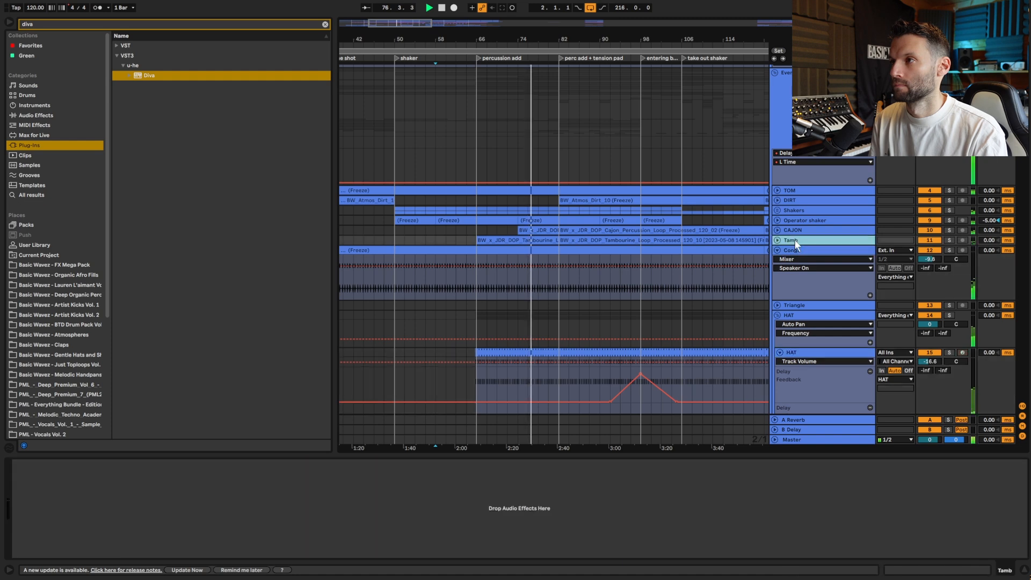
left_click(778, 241)
left_click(779, 229)
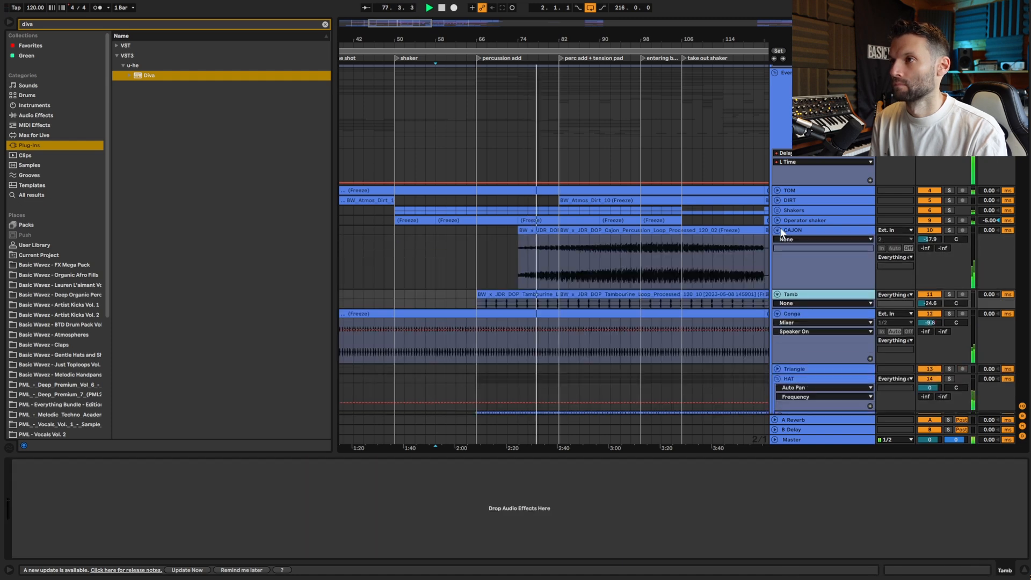
Step: Unfold the Operator shaker track, the Shakers group and the DIRT track
left_click(797, 220)
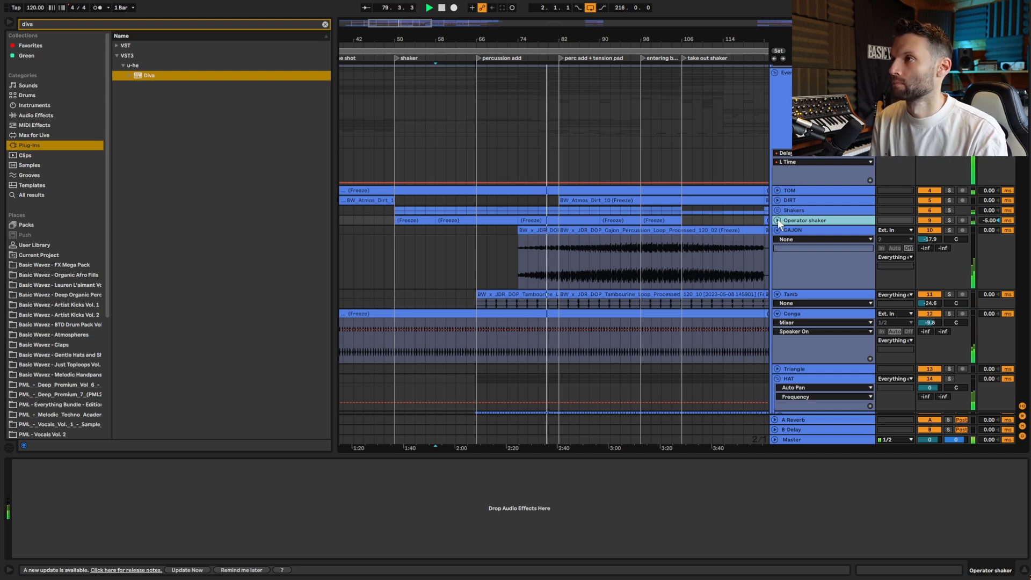
left_click(778, 219)
left_click(778, 210)
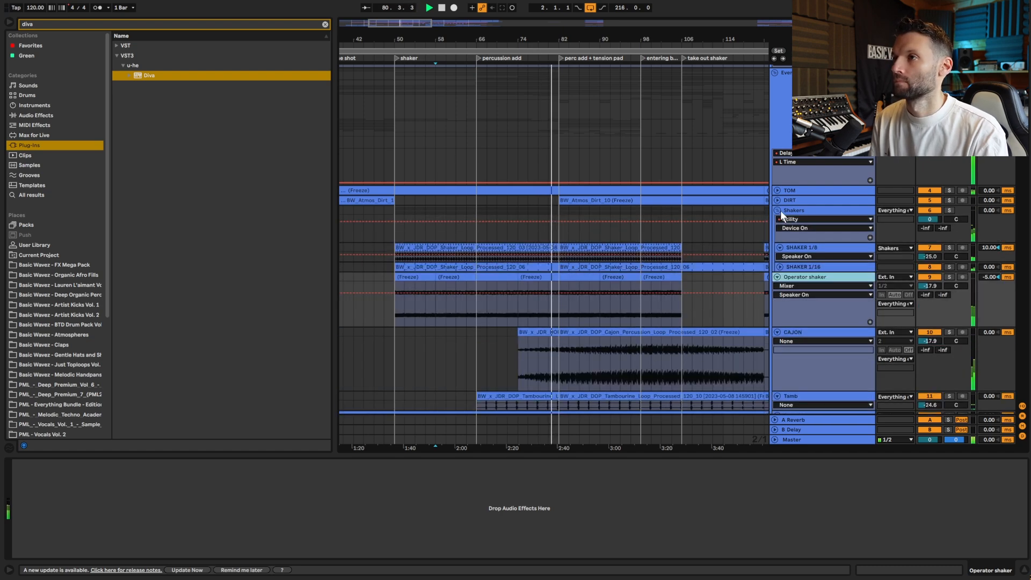
left_click(772, 200)
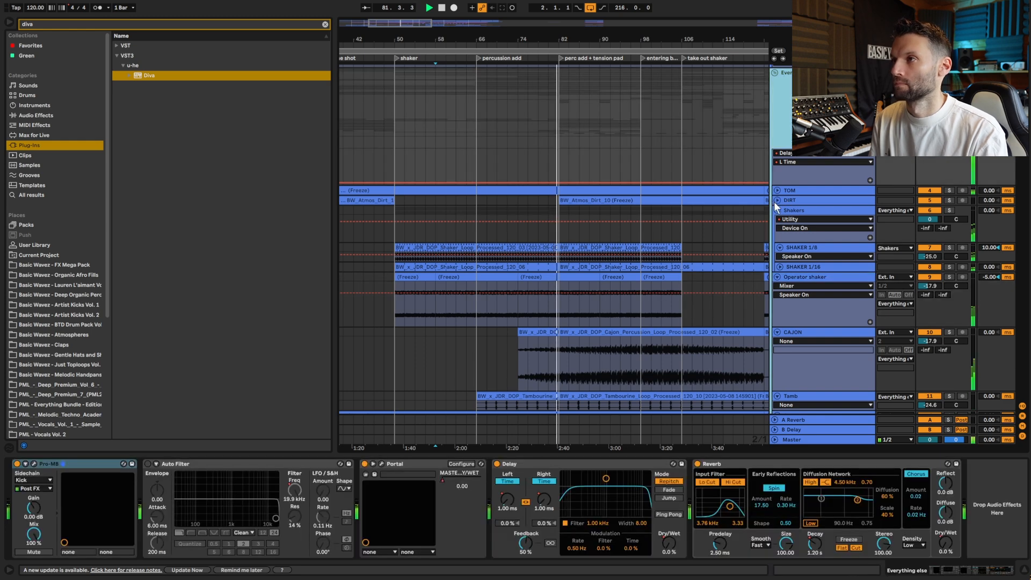
left_click(776, 199)
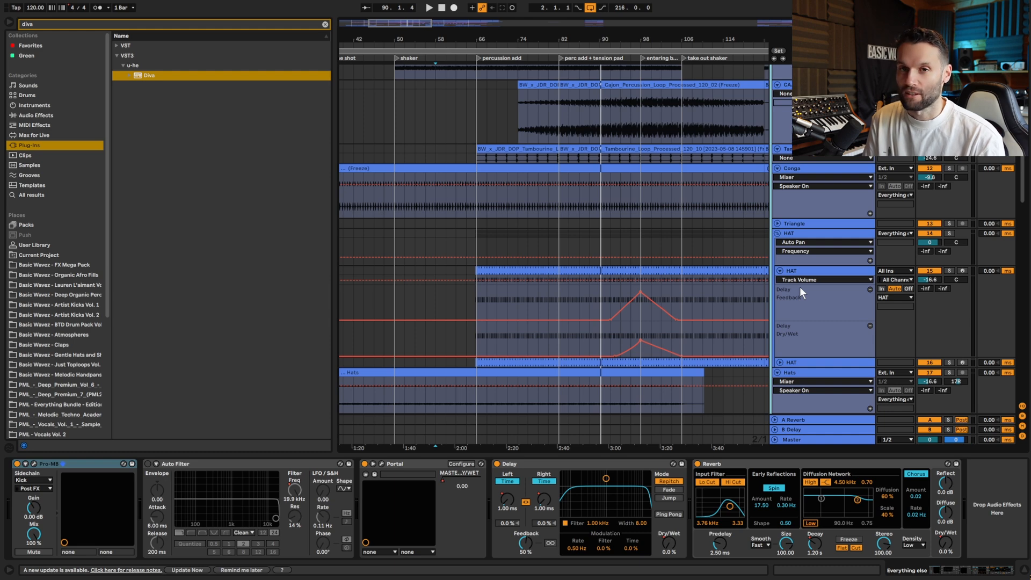
Step: Fold all the tracks in the arrangement, and unfold only the Leads group to view its lead tracks
left_click(776, 235)
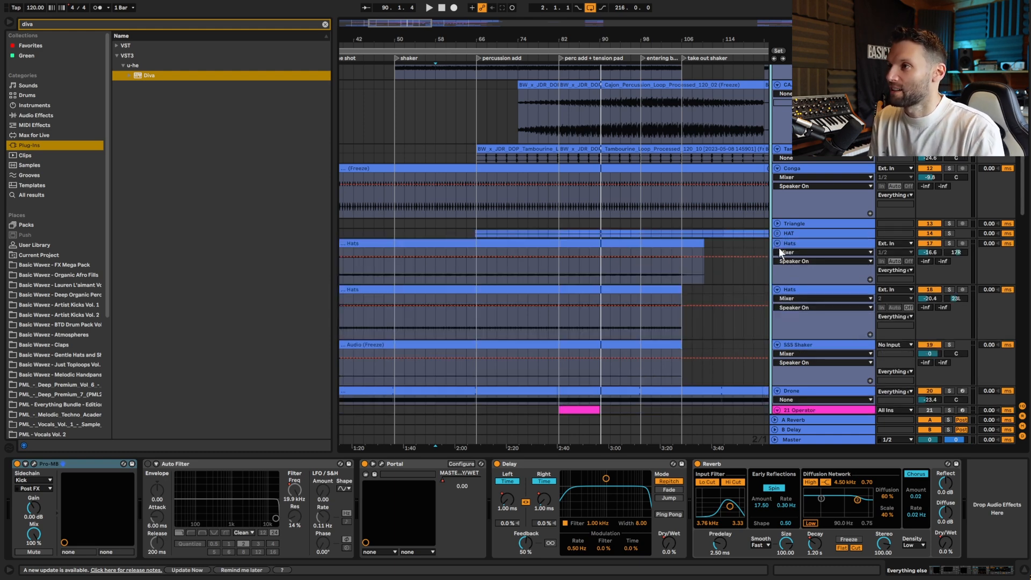
left_click(777, 244, "alt")
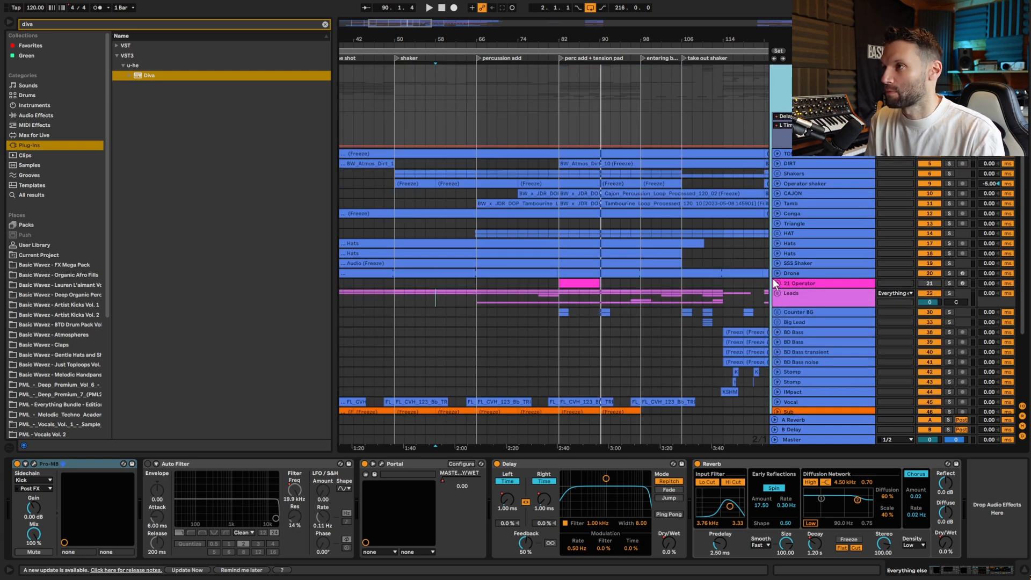
scroll(774, 274, "down", 2)
left_click(777, 262)
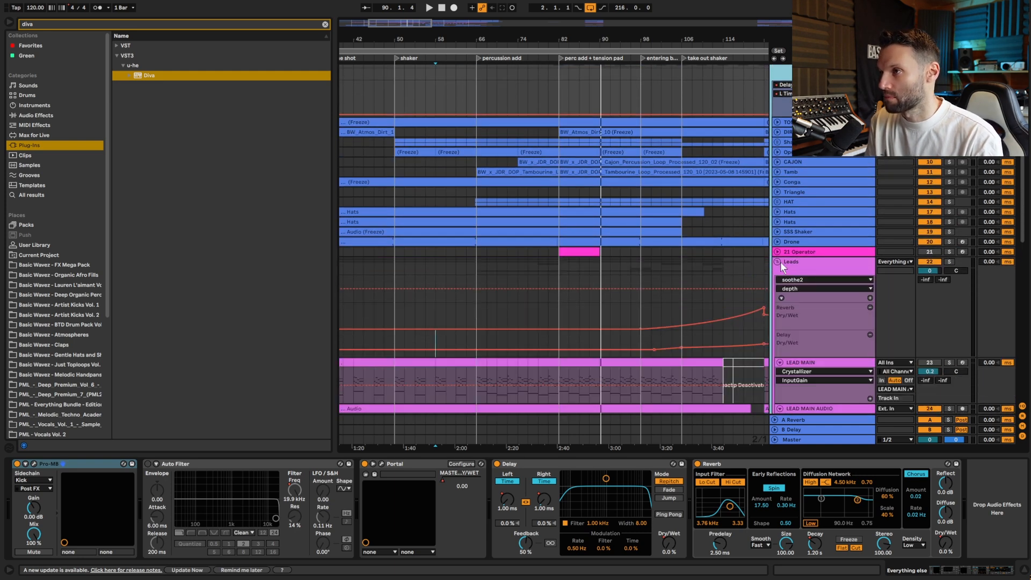
scroll(783, 268, "down", 3)
scroll(784, 268, "down", 6)
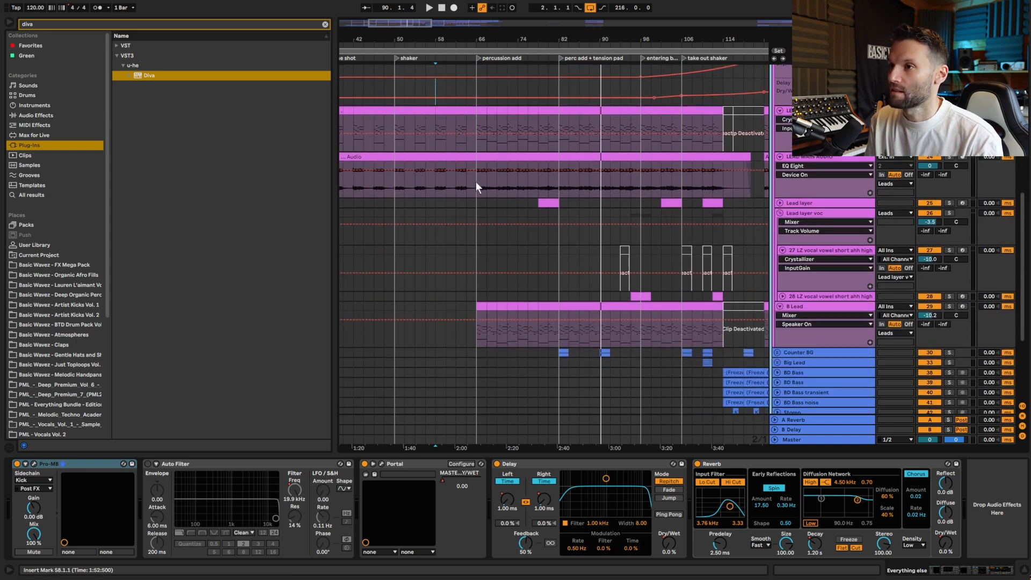
Step: Solo the LEAD MAIN AUDIO track and play it from the percussion add marker at bar 66
left_click(476, 182)
key("space")
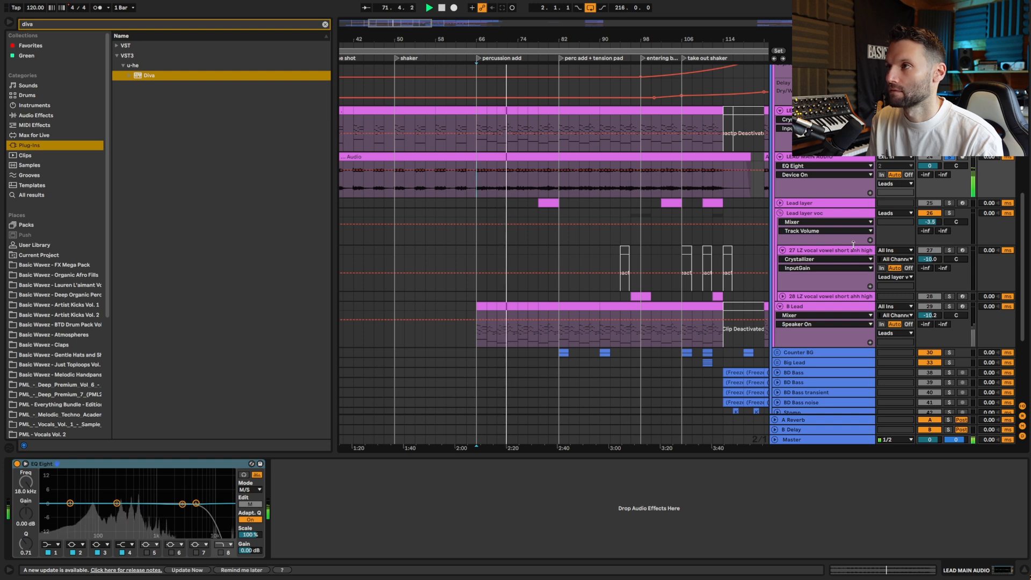
scroll(820, 231, "up", 5)
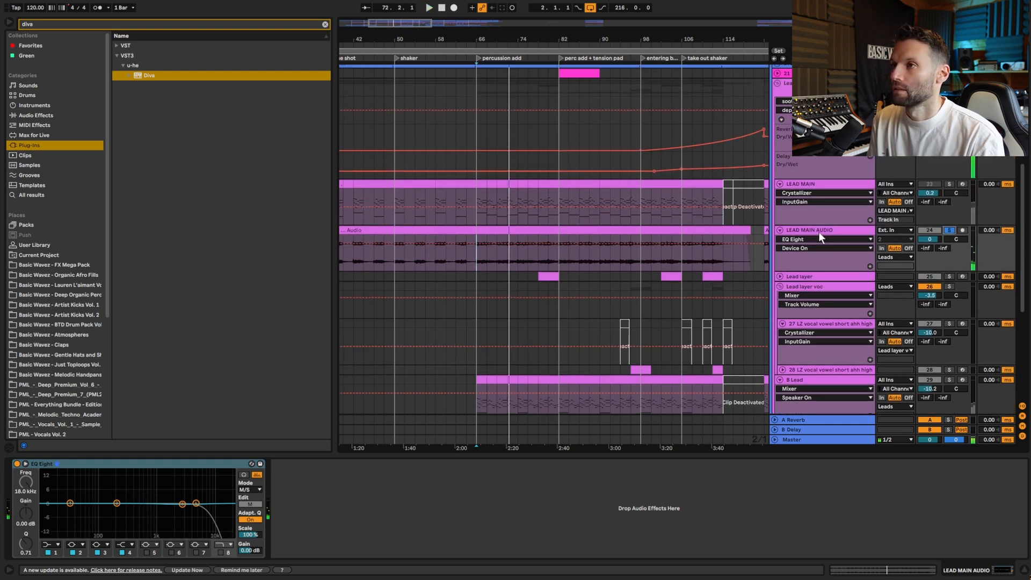
scroll(819, 231, "up", 2)
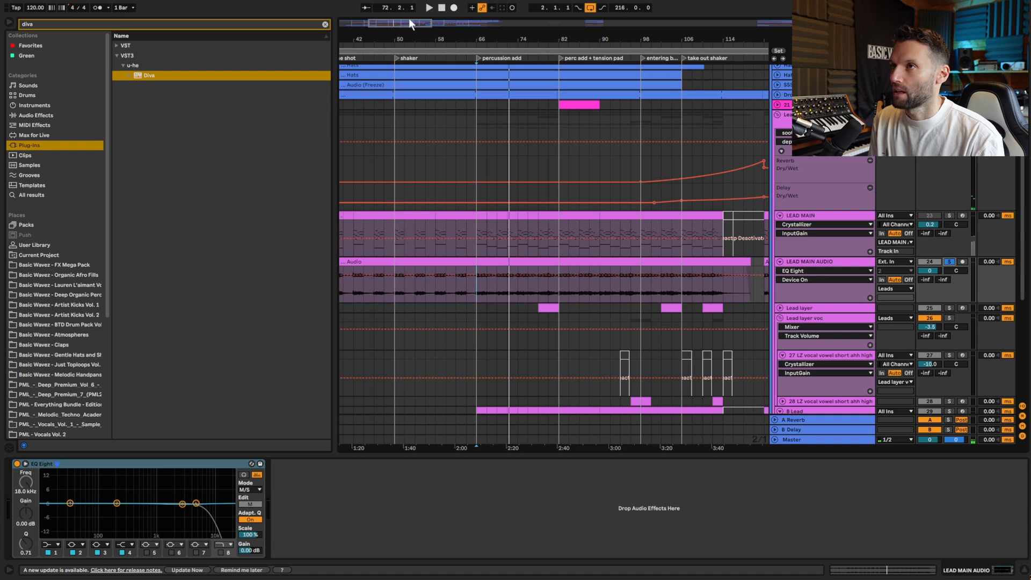
Step: Unfold the 21 Operator track, open its MIDI clip at bar 82 and enlarge the note editor to show all notes
mouse_move(406, 22)
left_mouse_down()
mouse_move(431, 29)
mouse_move(411, 25)
left_mouse_up()
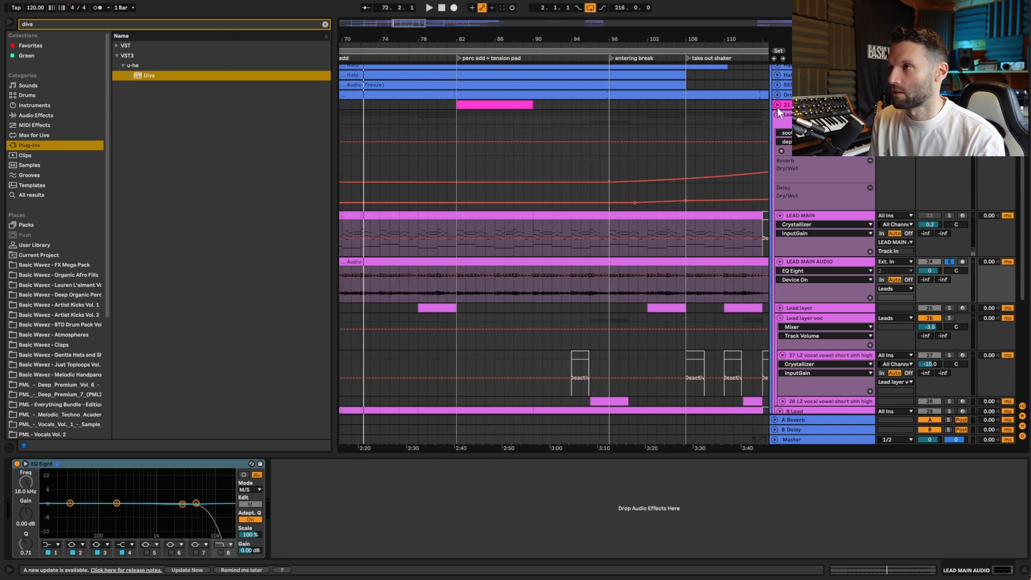
left_click(777, 105)
left_click(491, 103)
double_click(491, 104)
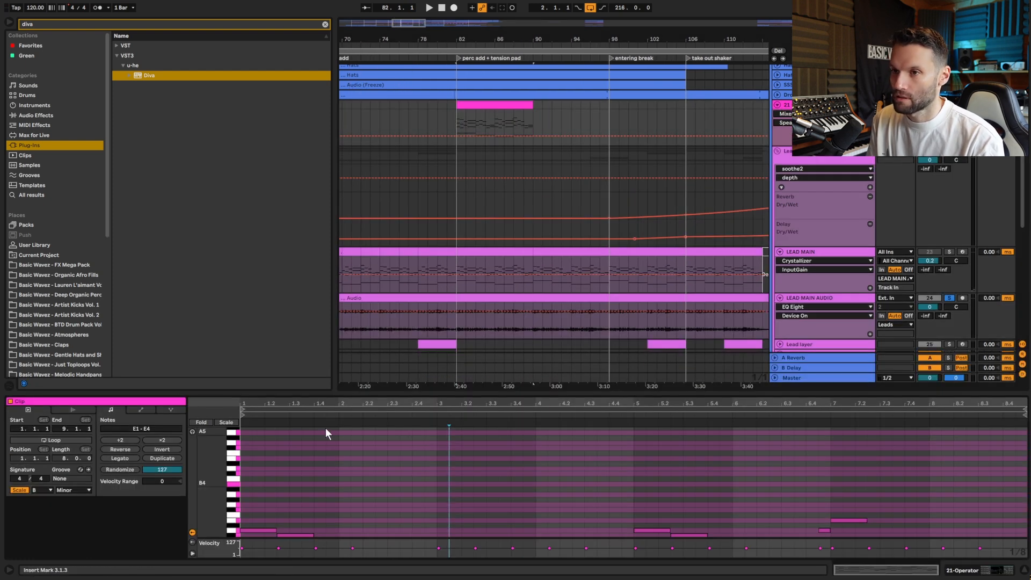
left_click_drag(359, 390, 354, 250)
left_click_drag(210, 376, 213, 306)
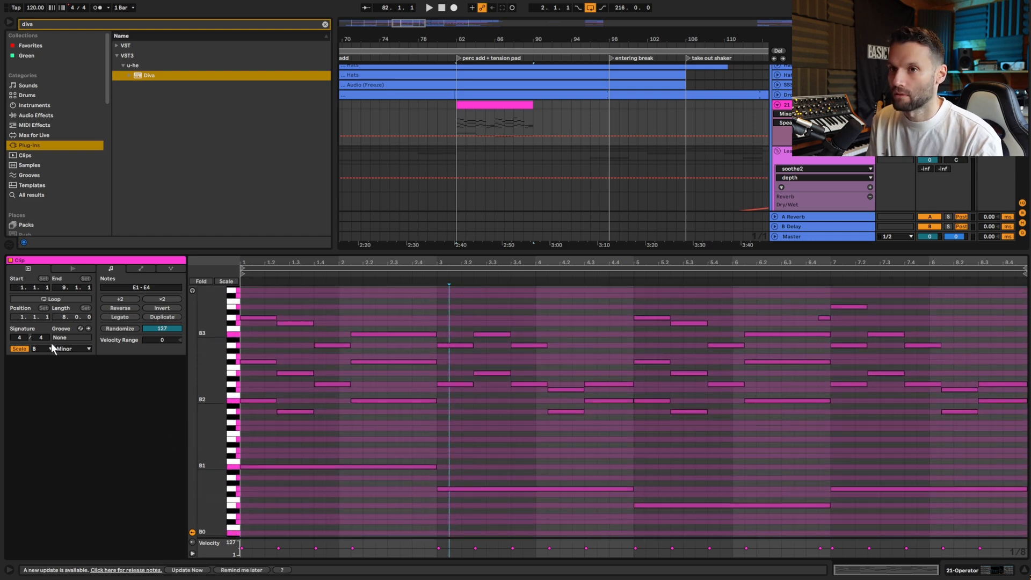
Step: Turn off the Operator clip's Scale option and audition its chords from bar 82 to its end
left_click(20, 348)
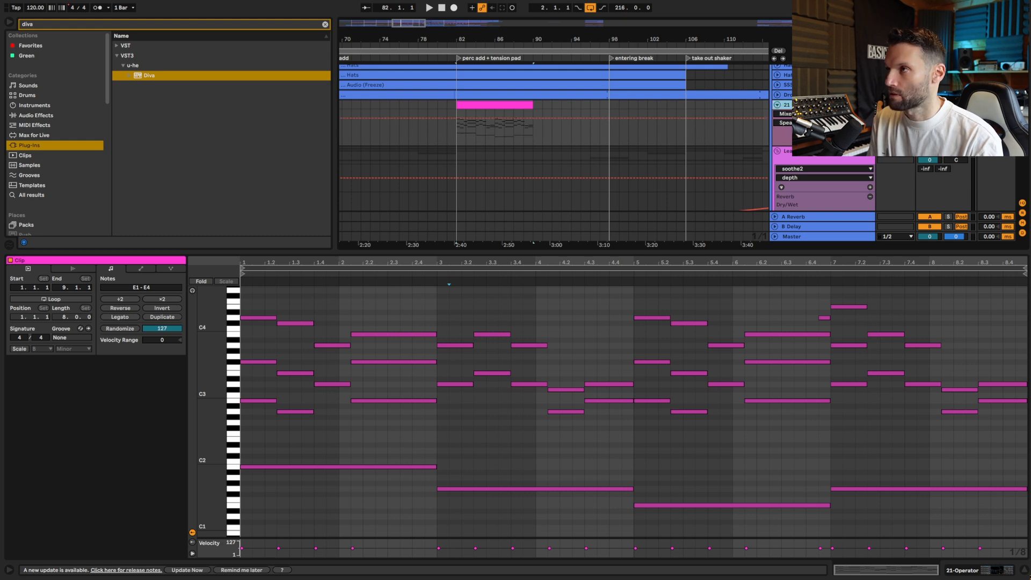
key("shift+Tab")
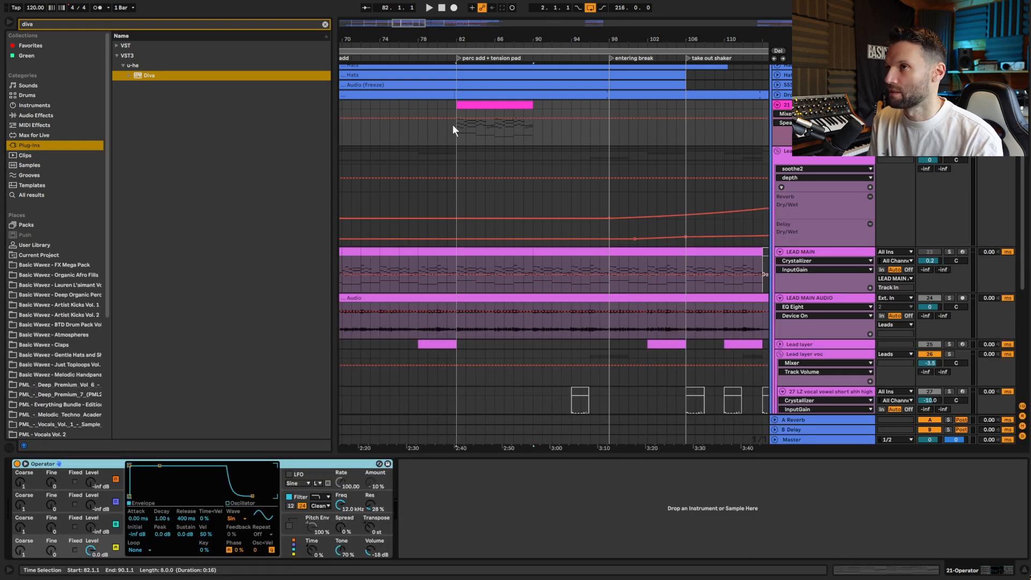
left_click(480, 105)
double_click(479, 100)
key("space")
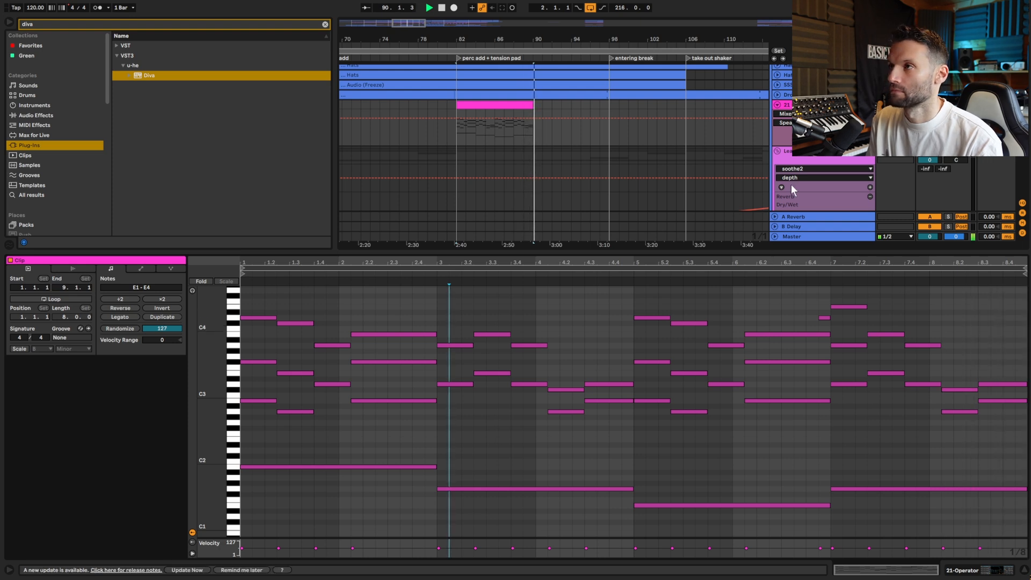
key("space")
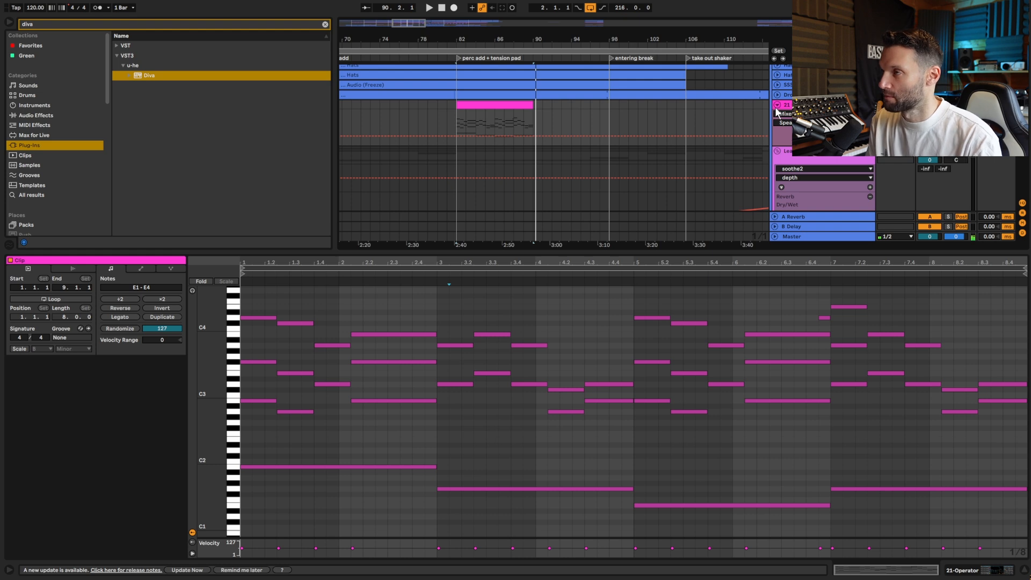
Step: Fold the 21 Operator track and show the device chain of the LEAD MAIN track
left_click(778, 110)
scroll(783, 120, "down", 5)
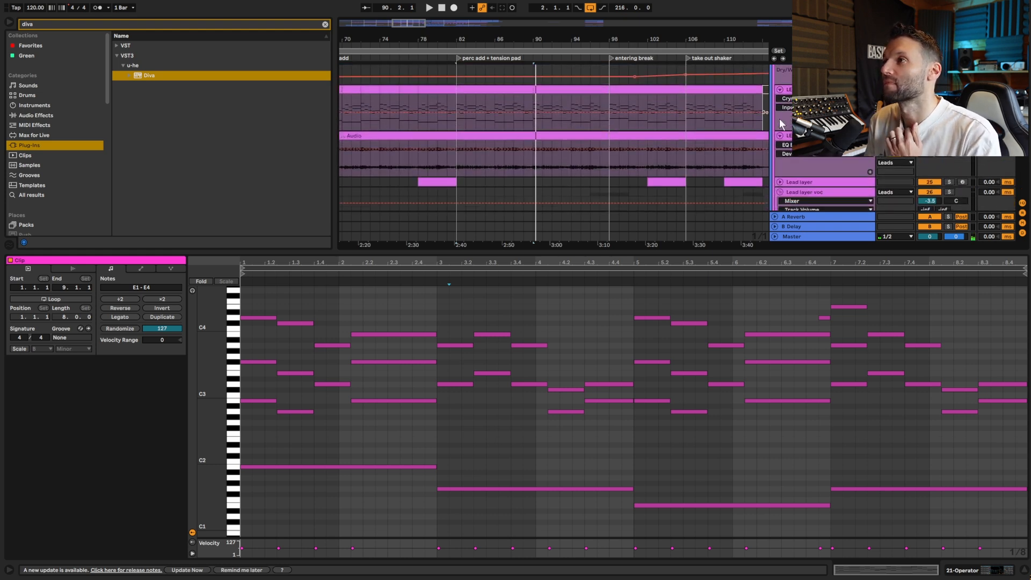
double_click(799, 89)
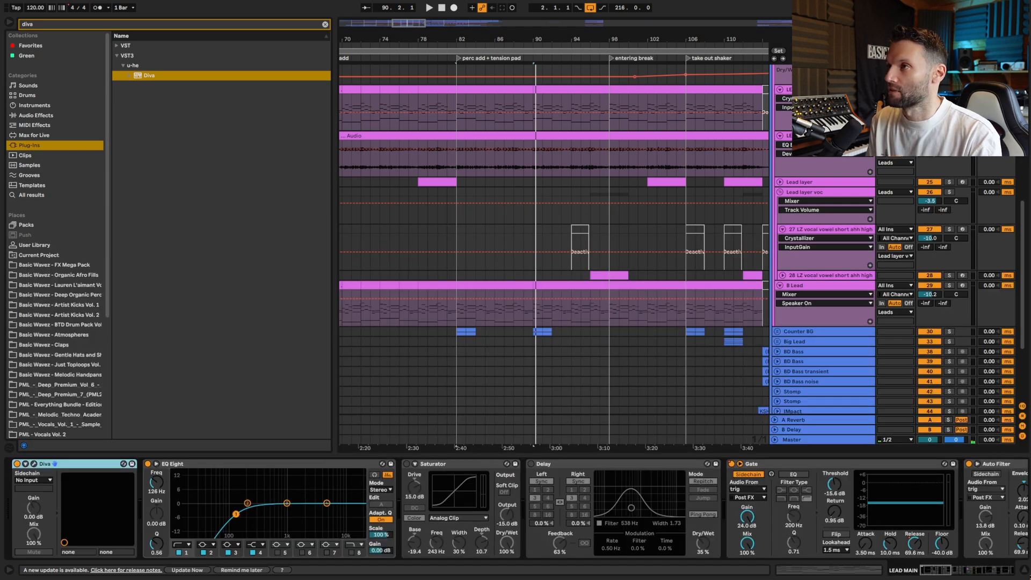
scroll(799, 107, "up", 3)
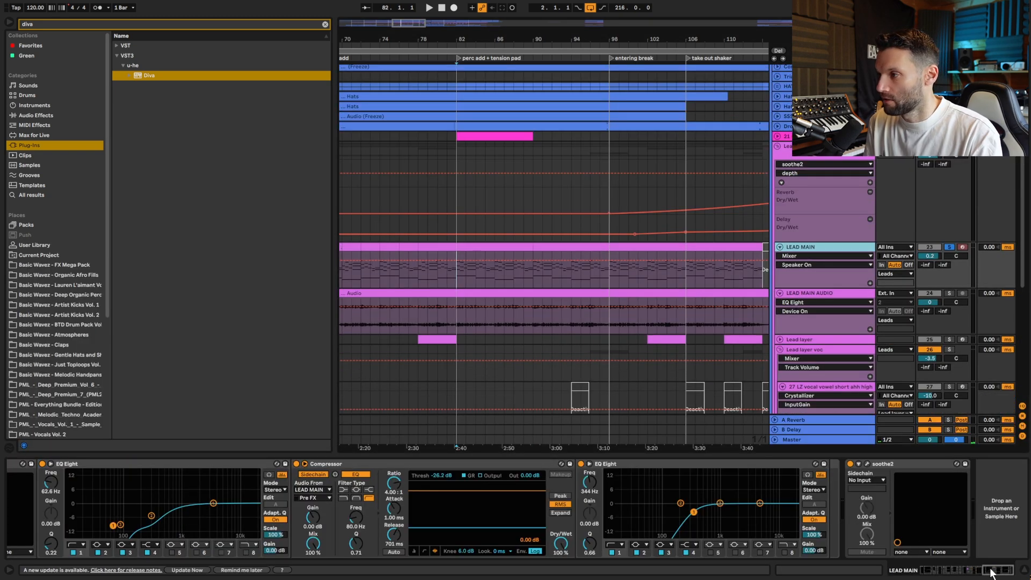
Step: Remove the Saturator and Delay devices from the start of the LEAD MAIN device chain
left_click_drag(991, 572, 929, 578)
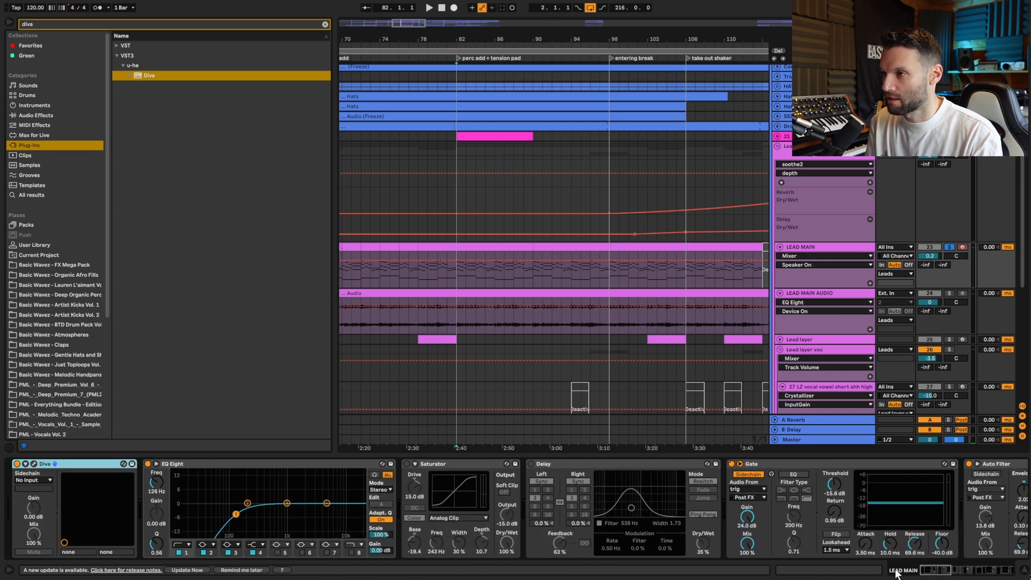
left_click(581, 466)
left_click(449, 466, "shift")
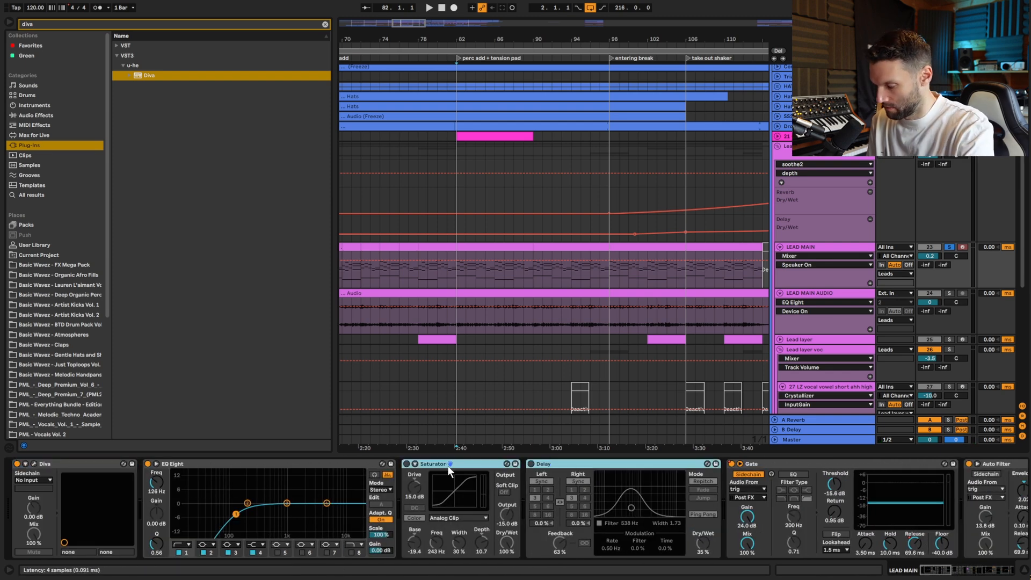
key("Delete")
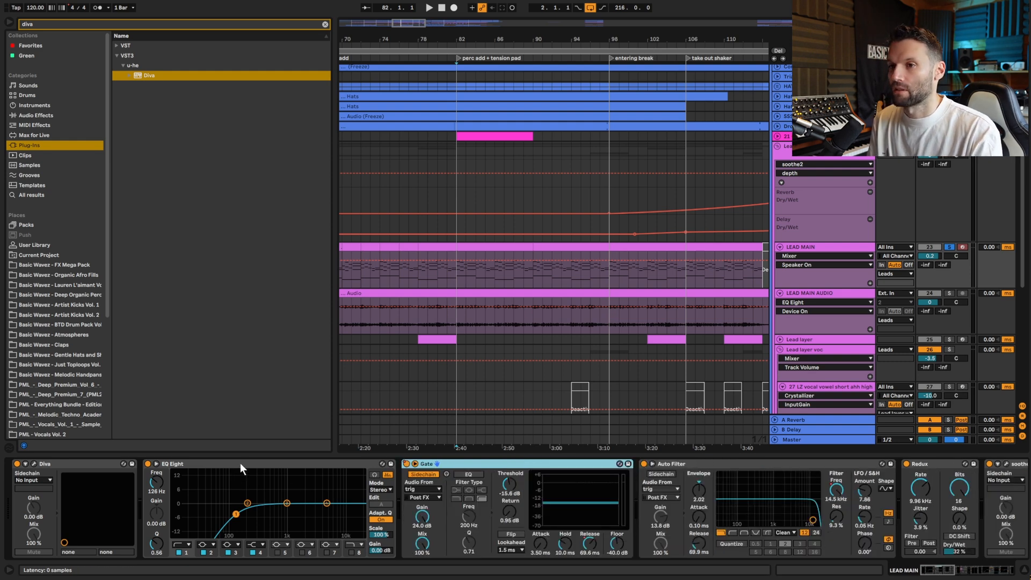
Step: Deactivate every effect after Diva on LEAD MAIN, from the first EQ Eight through soothe2
left_click(240, 463)
left_click_drag(933, 572, 998, 571)
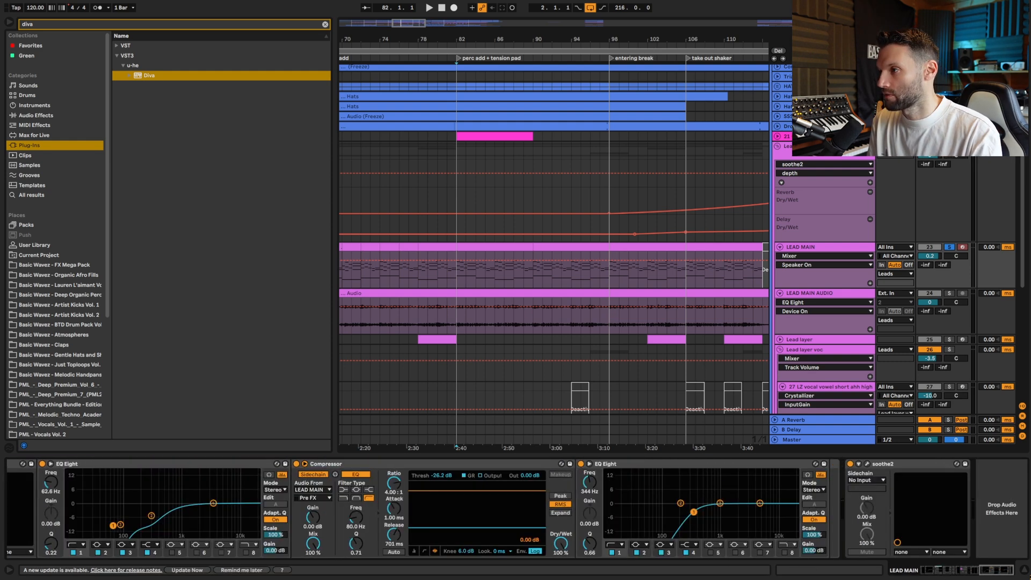
left_click(907, 465, "shift")
key("ctrl+0")
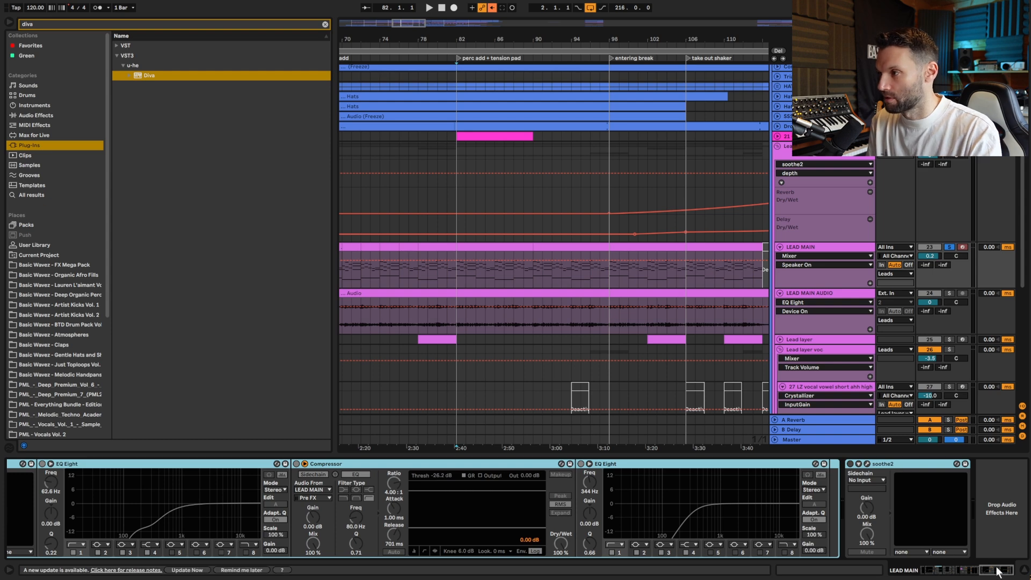
Step: Open the Diva synth on LEAD MAIN, look up its BW AE KEYS Dust preset in the preset browser, and close the plugin window
left_click_drag(995, 572, 763, 561)
left_click(73, 466)
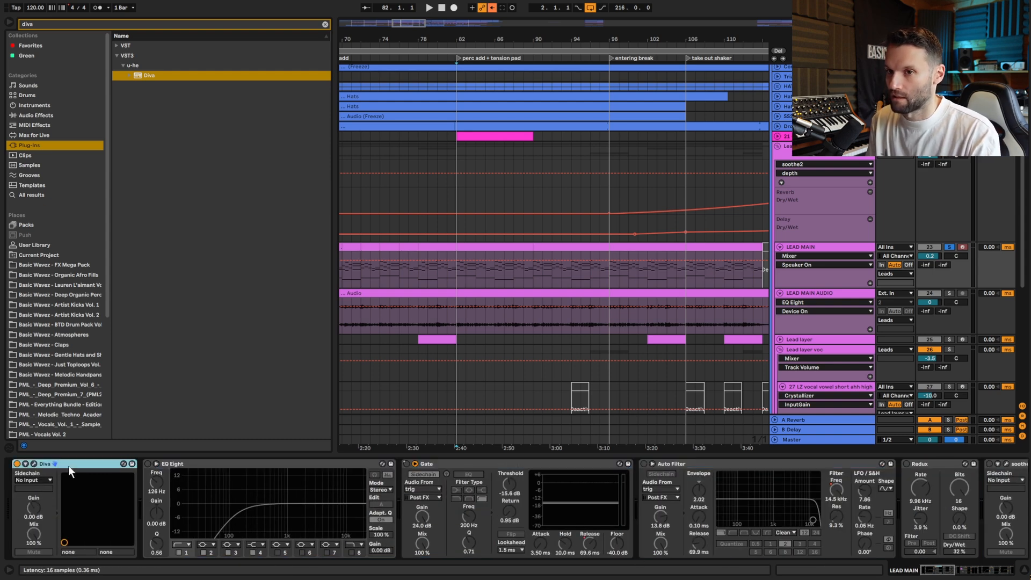
left_click(34, 465)
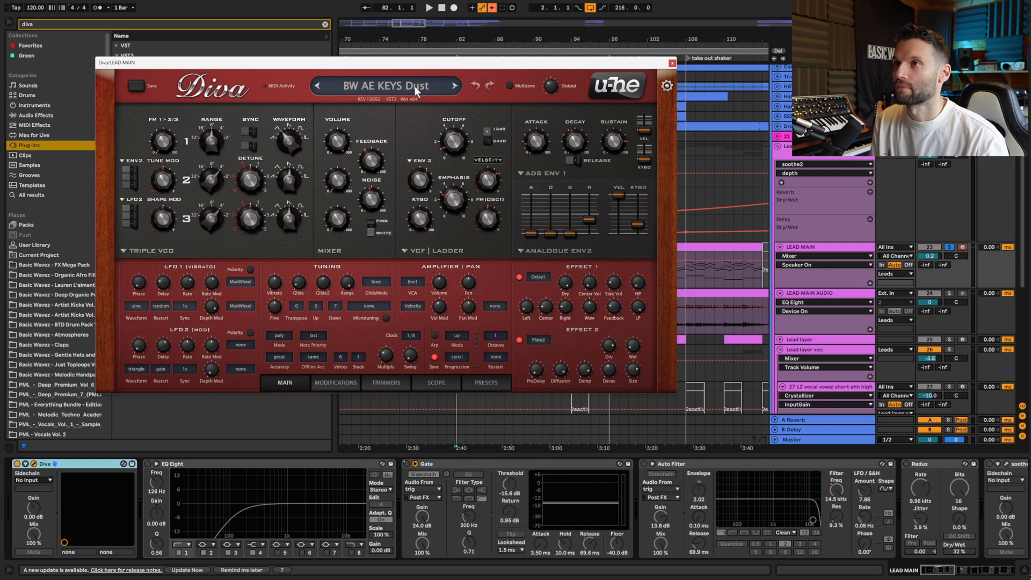
left_click(478, 385)
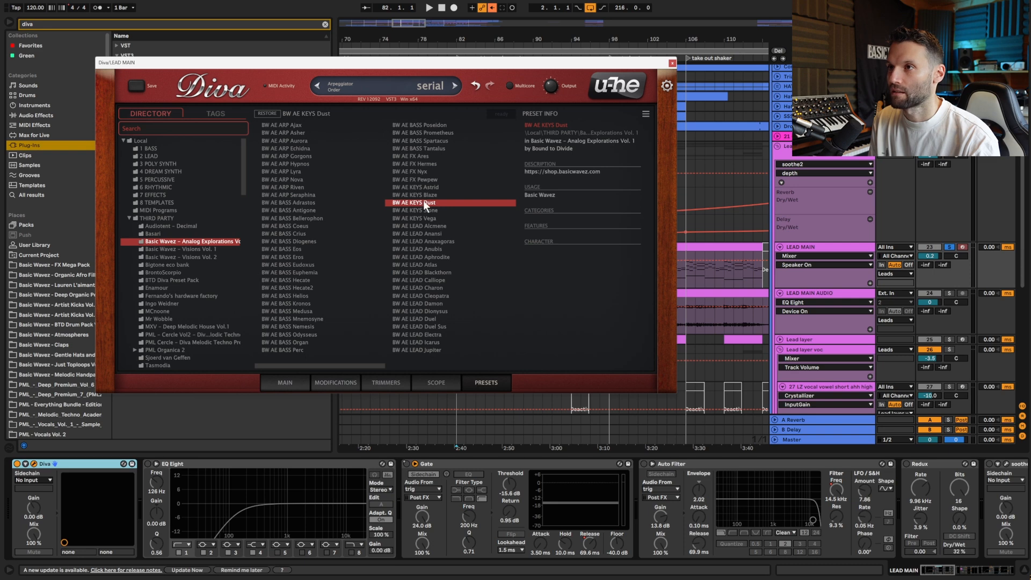
left_click(672, 62)
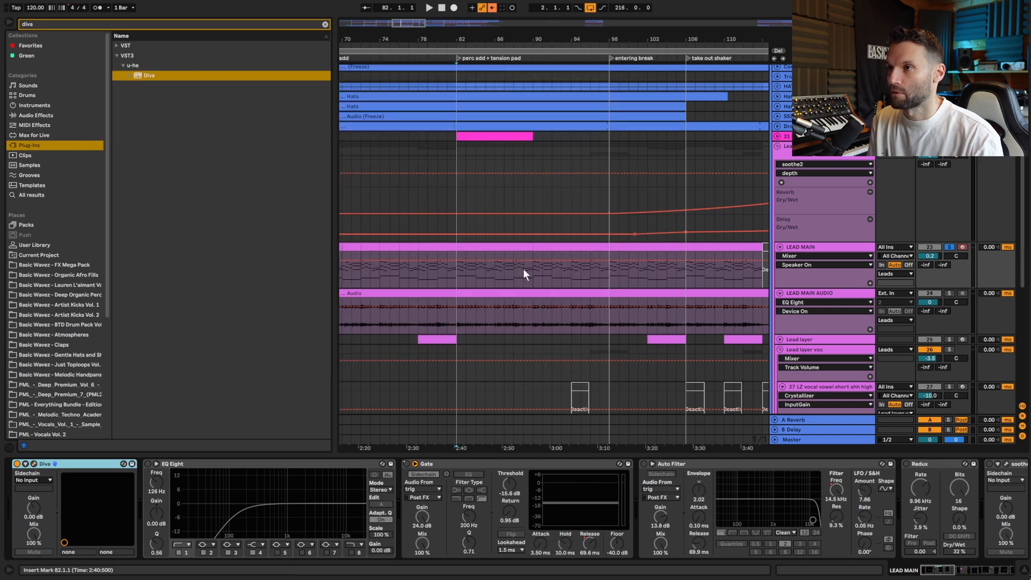
Step: Open the LEAD MAIN MIDI clip at bar 82, audition its notes with the effects bypassed, and return to the track's devices
left_click(476, 250)
double_click(476, 250)
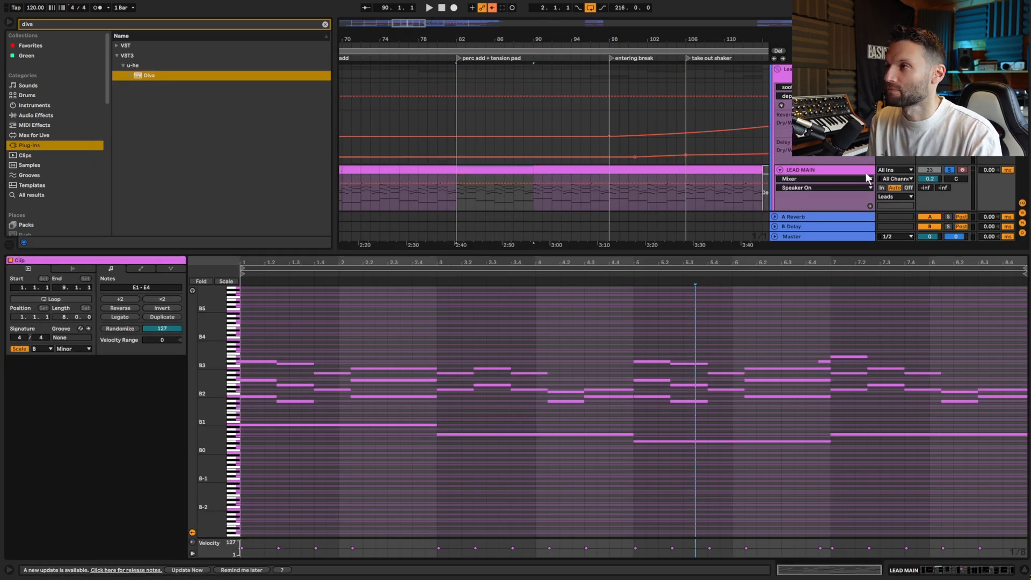
left_click(825, 172)
key("space")
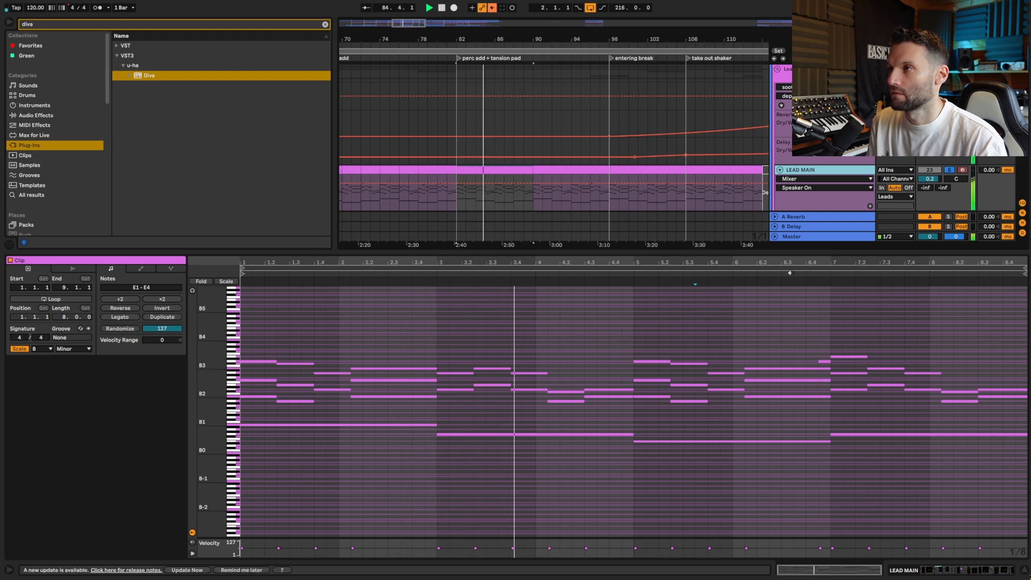
double_click(821, 171)
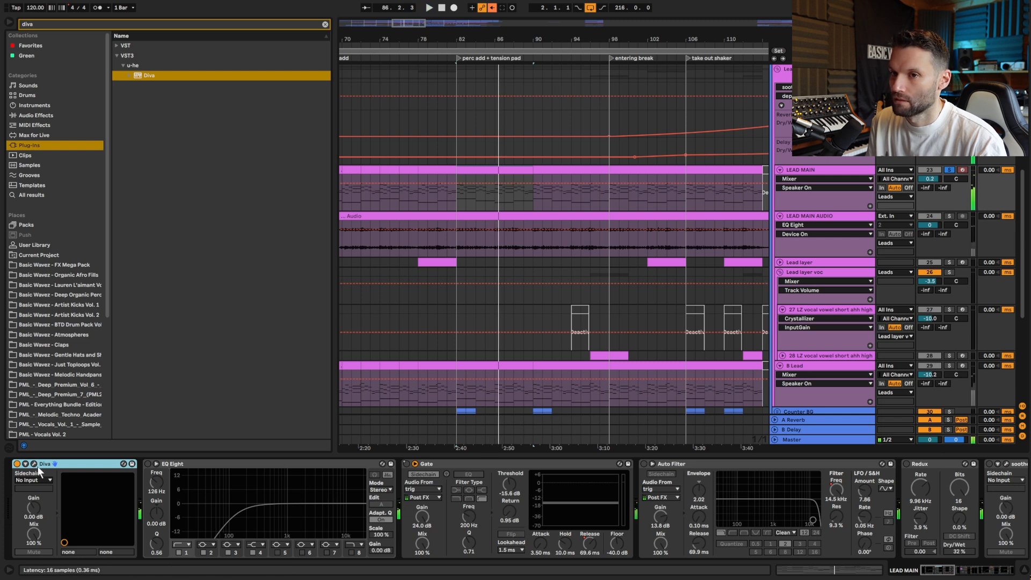
Step: Reactivate the EQ Eight after Diva and play the lead from bar 82
left_click(146, 463)
key("space")
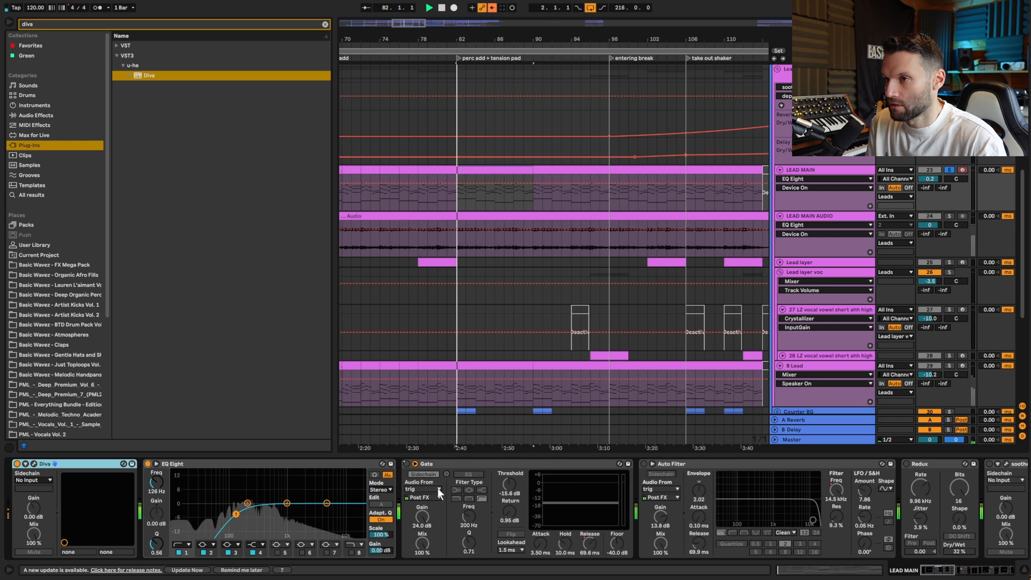
key("space")
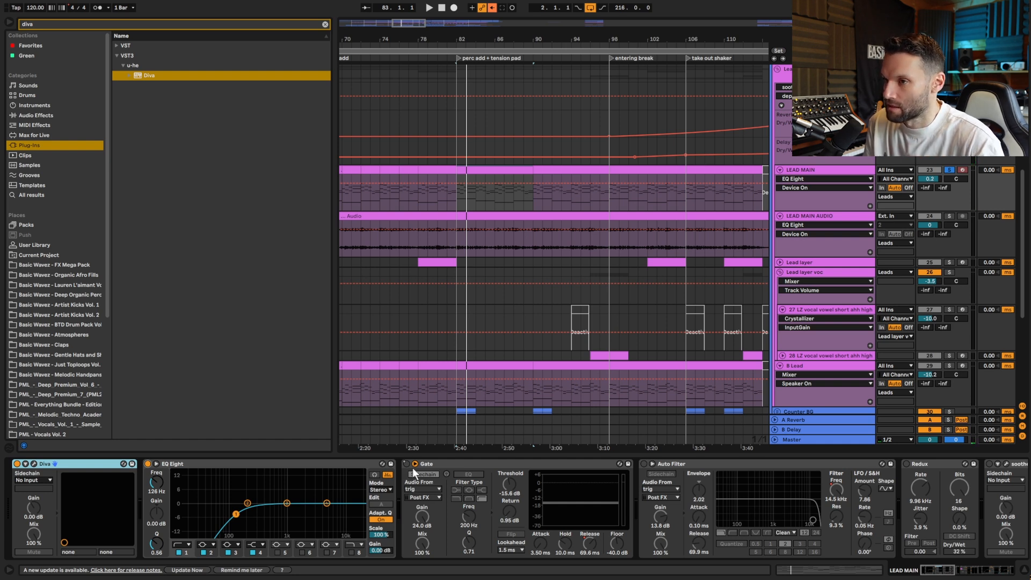
Step: Reactivate the Gate on LEAD MAIN and re-enable its overridden automation
left_click(406, 465)
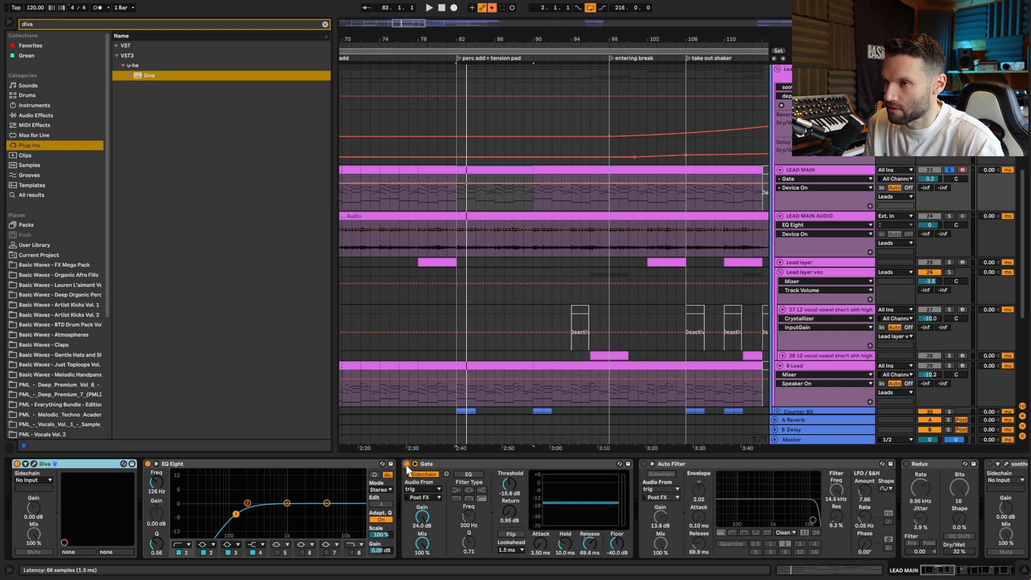
right_click(406, 465)
left_click(451, 487)
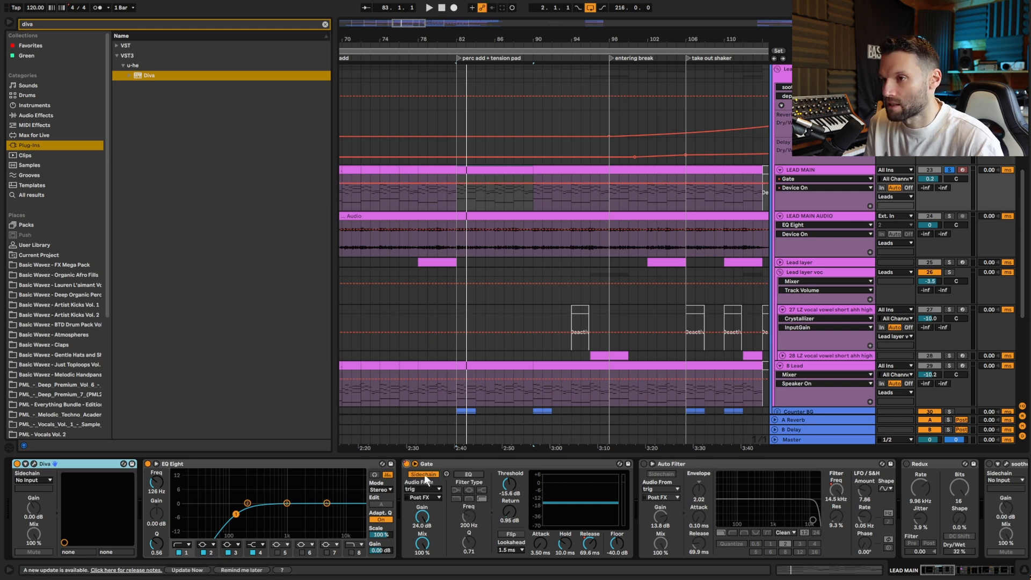
Step: Find the trig track that feeds the Gate's sidechain and unfold it to show its Operator device
scroll(816, 246, "up", 5)
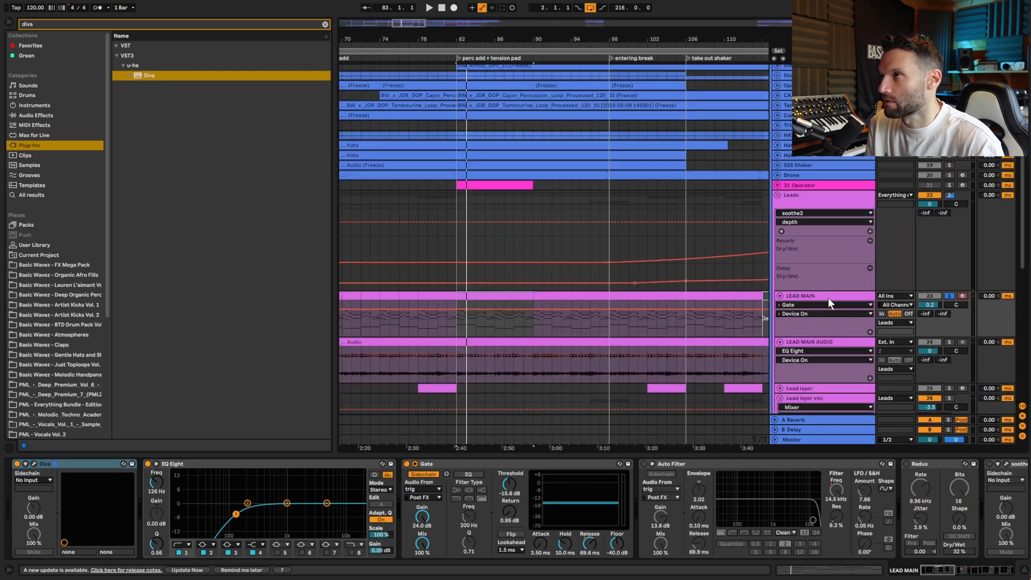
scroll(819, 213, "up", 3)
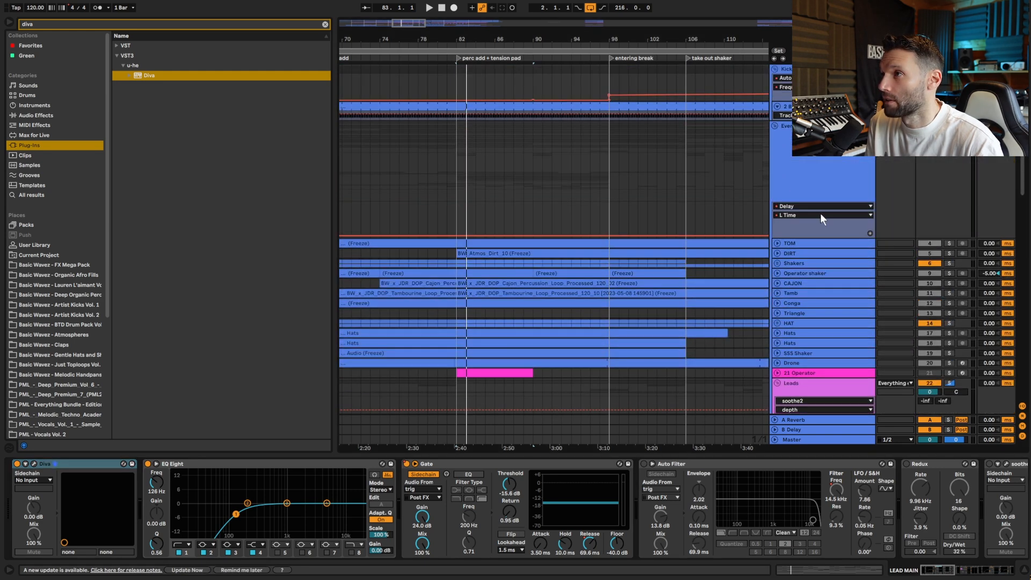
scroll(821, 215, "down", 10)
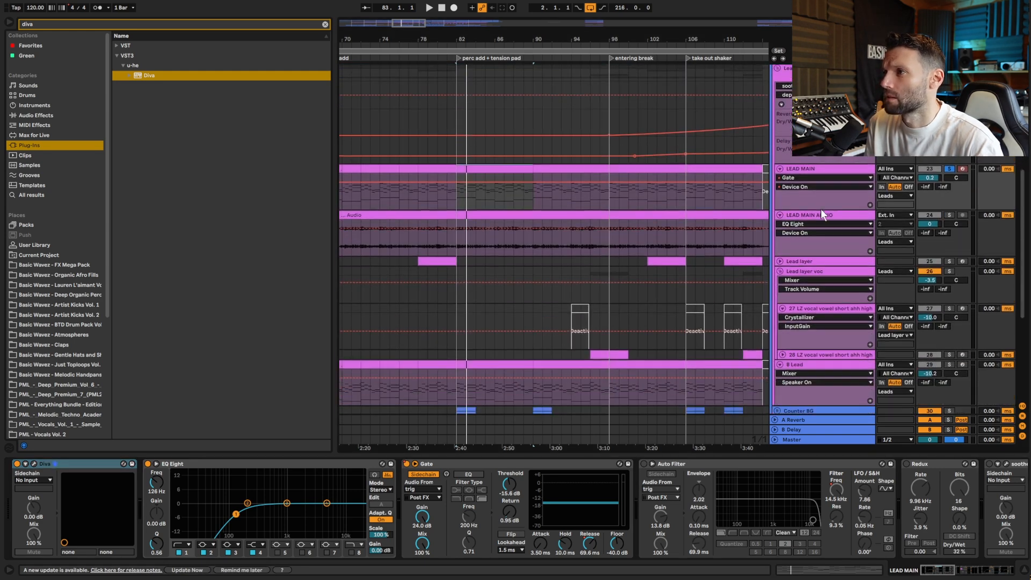
scroll(818, 214, "down", 4)
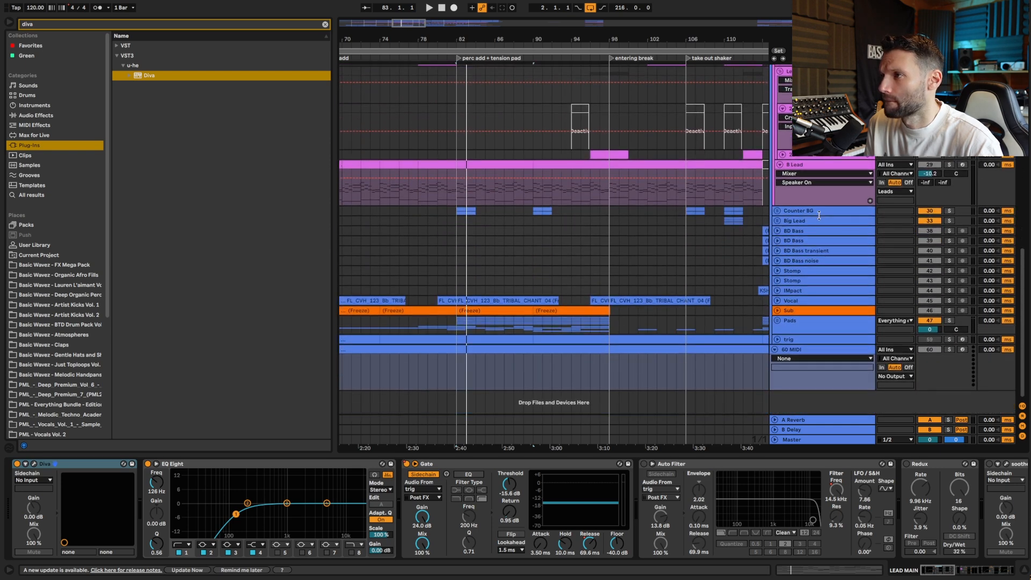
left_click(797, 341)
left_click(776, 340)
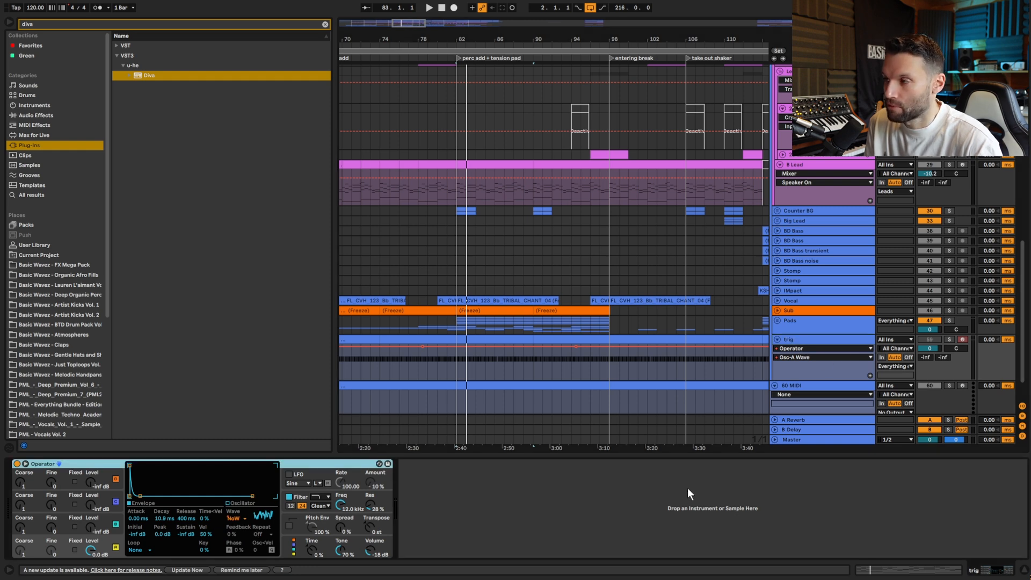
Step: Solo the trig track and play its trigger pattern
left_click(949, 339)
key("space")
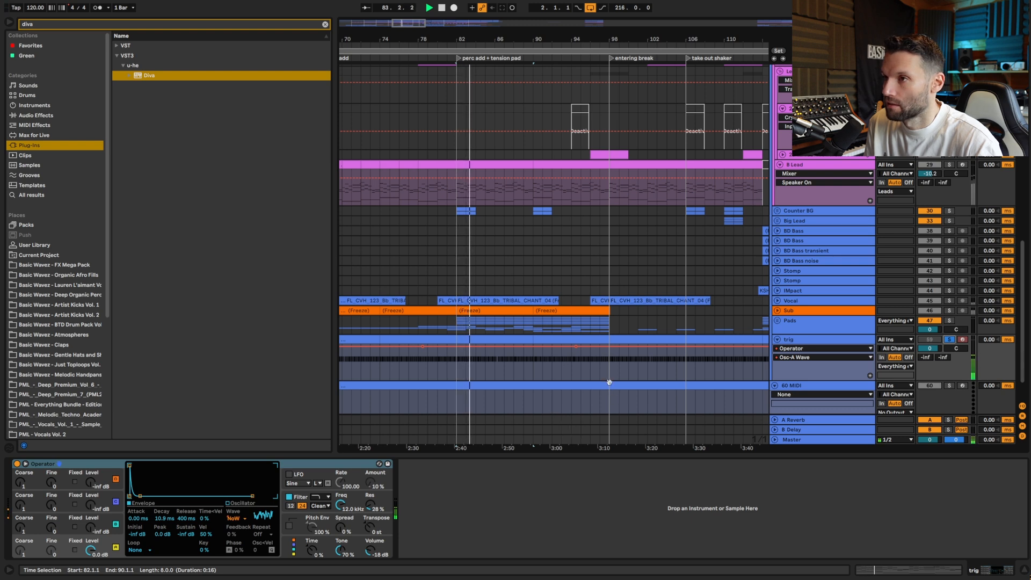
key("space")
Step: Open the trig MIDI clip, audition its B2 note rhythm in an enlarged view, and return to the Operator device
left_click_drag(447, 39, 322, 124)
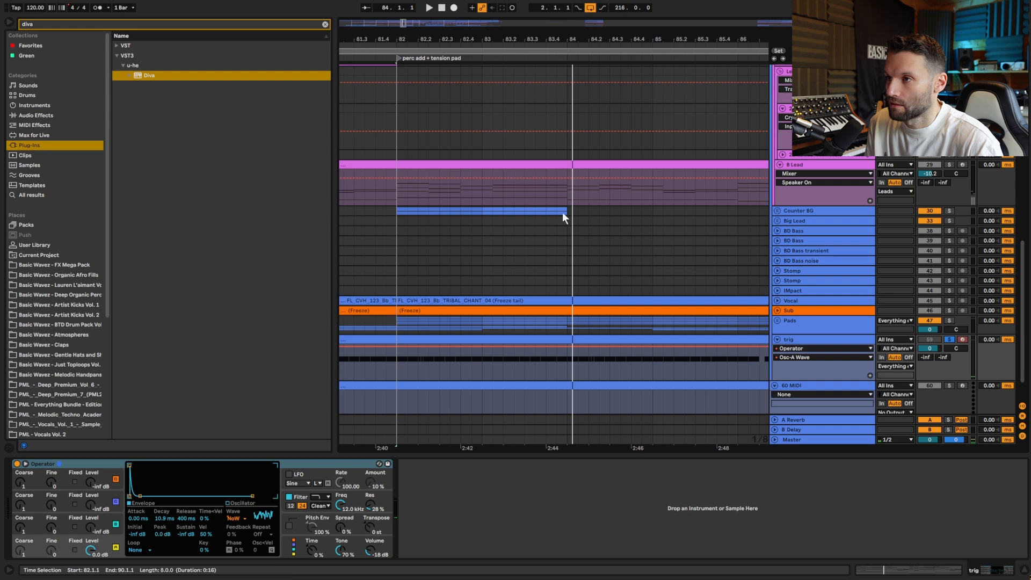
double_click(424, 366)
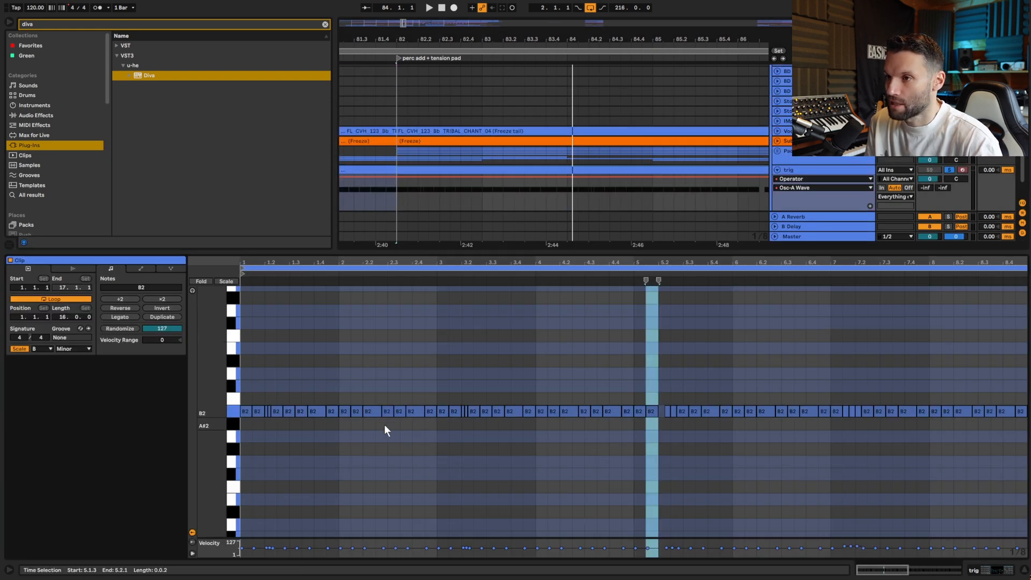
left_click_drag(261, 261, 332, 324)
key("space")
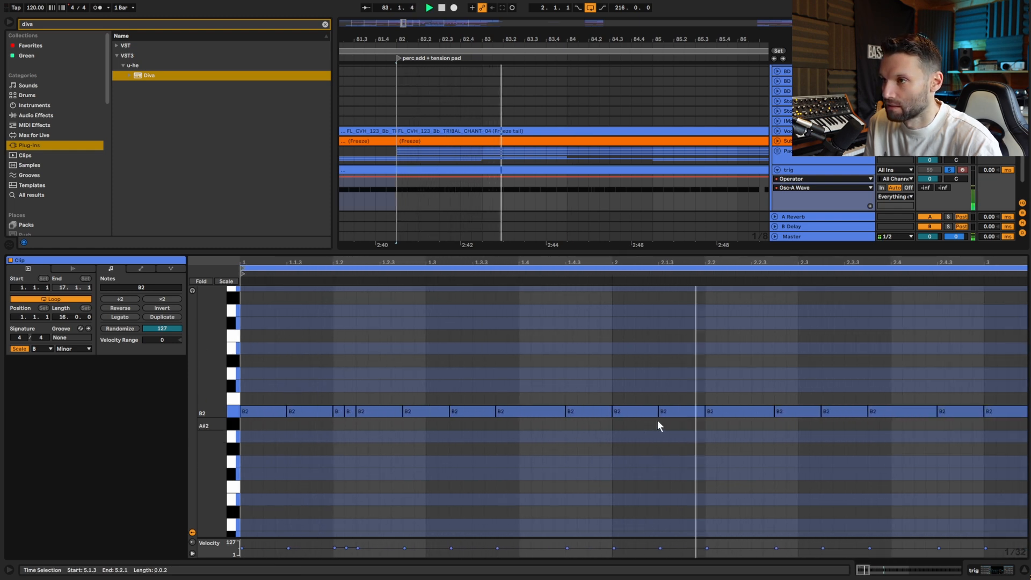
left_click_drag(772, 264, 771, 237)
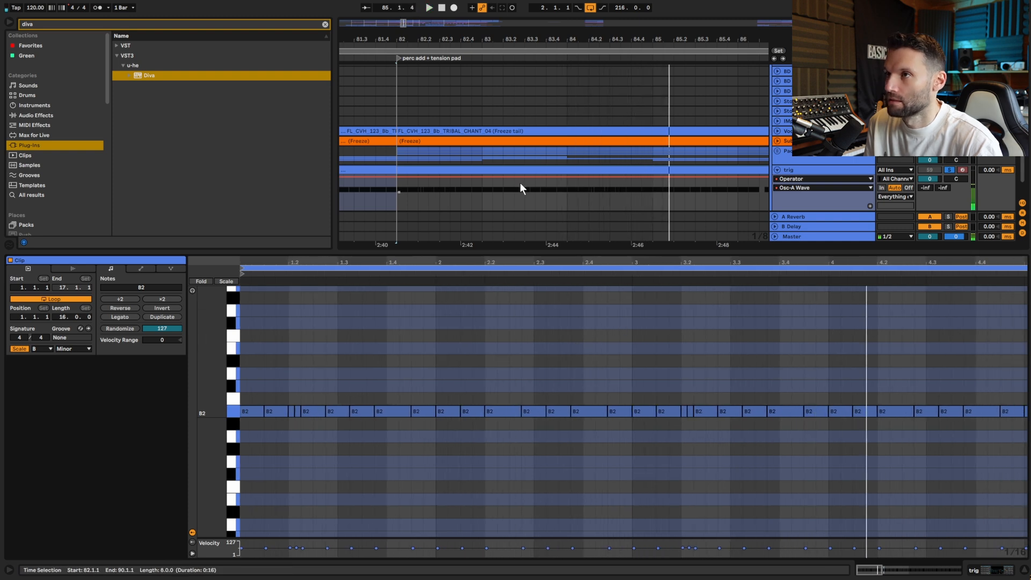
left_click(794, 170)
left_click(794, 170)
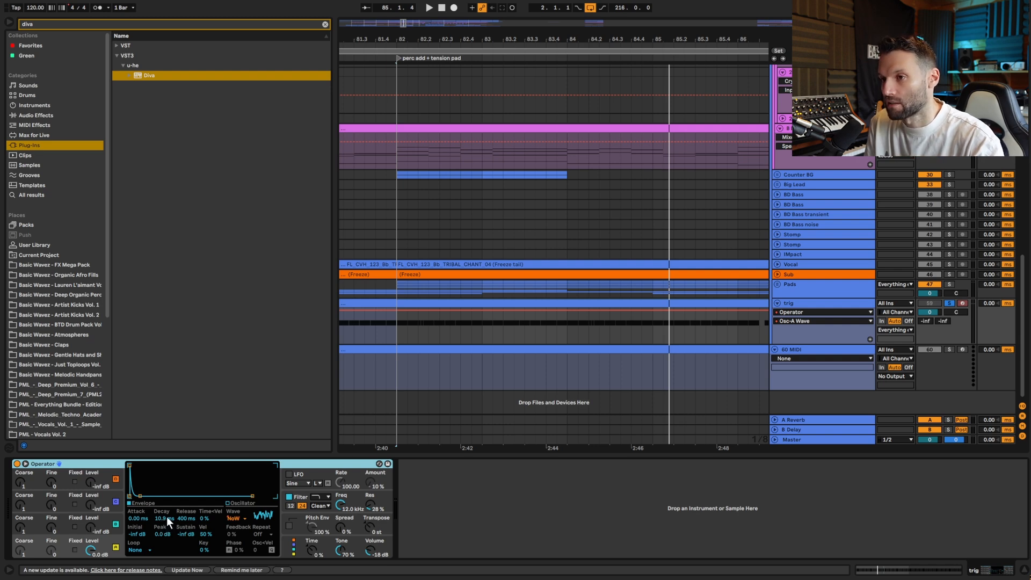
Step: Return to the LEAD MAIN device chain and show the automation of the Gate's Release
scroll(570, 266, "up", 15)
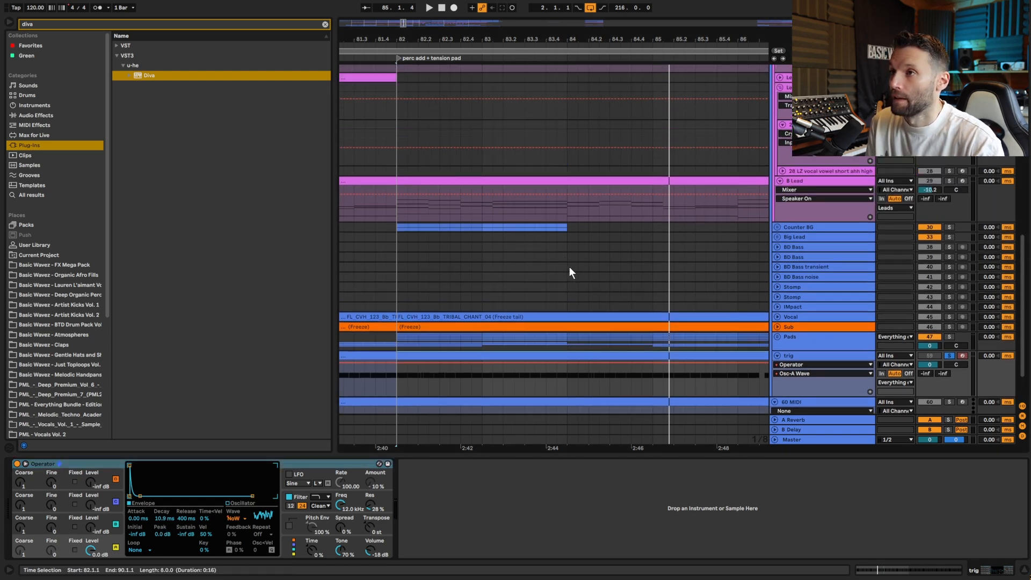
scroll(595, 282, "up", 10)
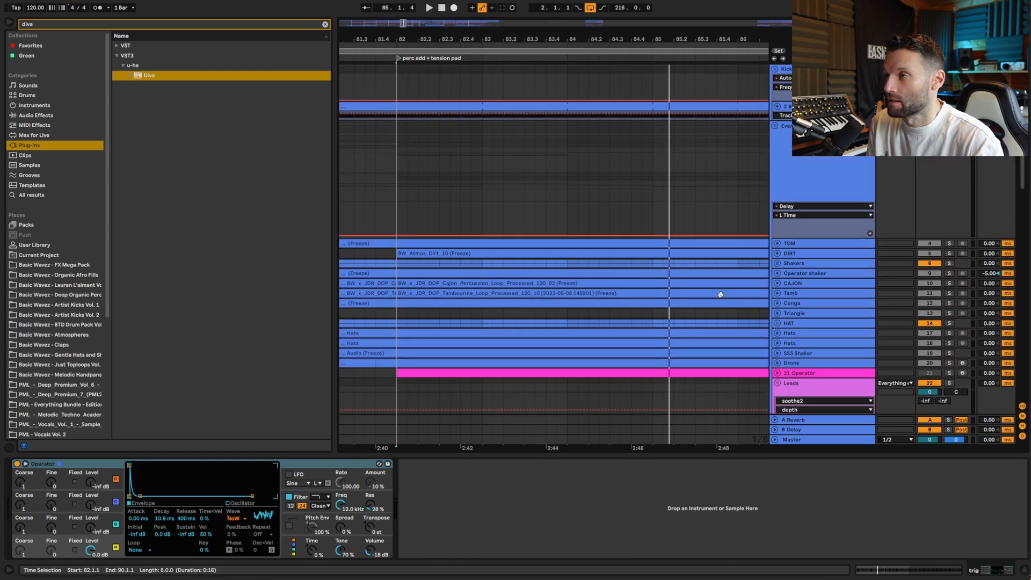
scroll(715, 322, "down", 15)
scroll(711, 329, "down", 3)
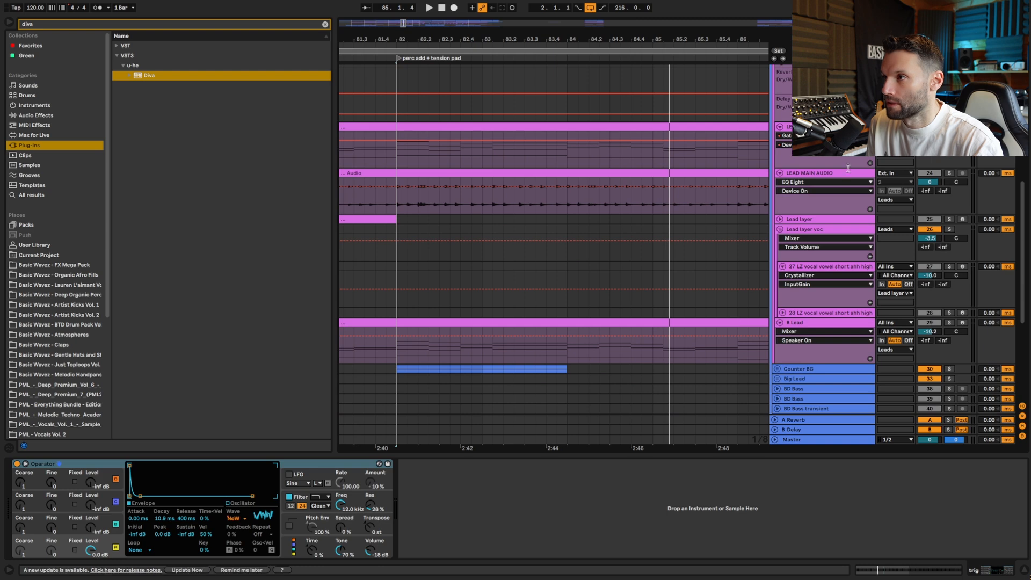
left_click(810, 127)
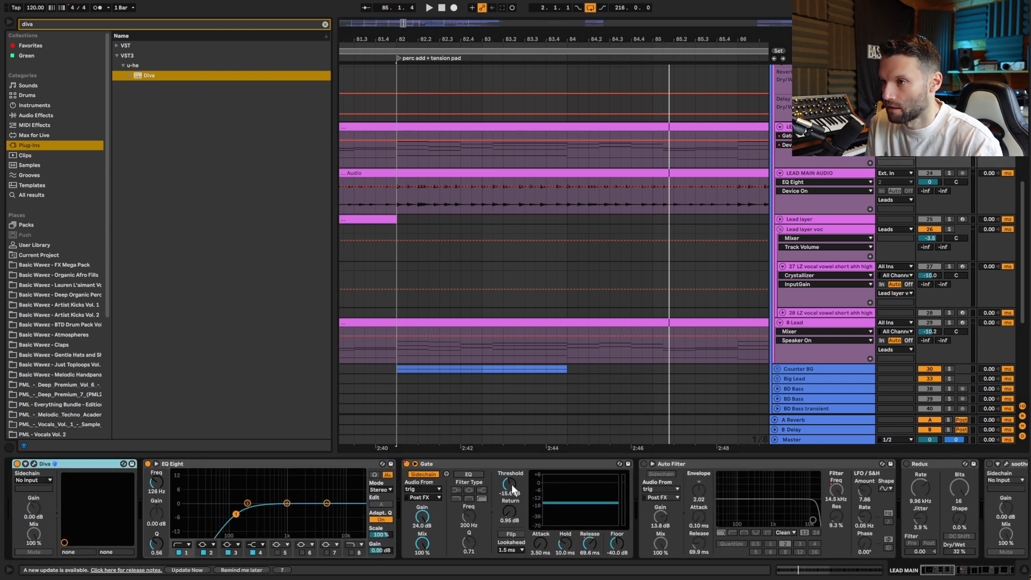
left_click(594, 544)
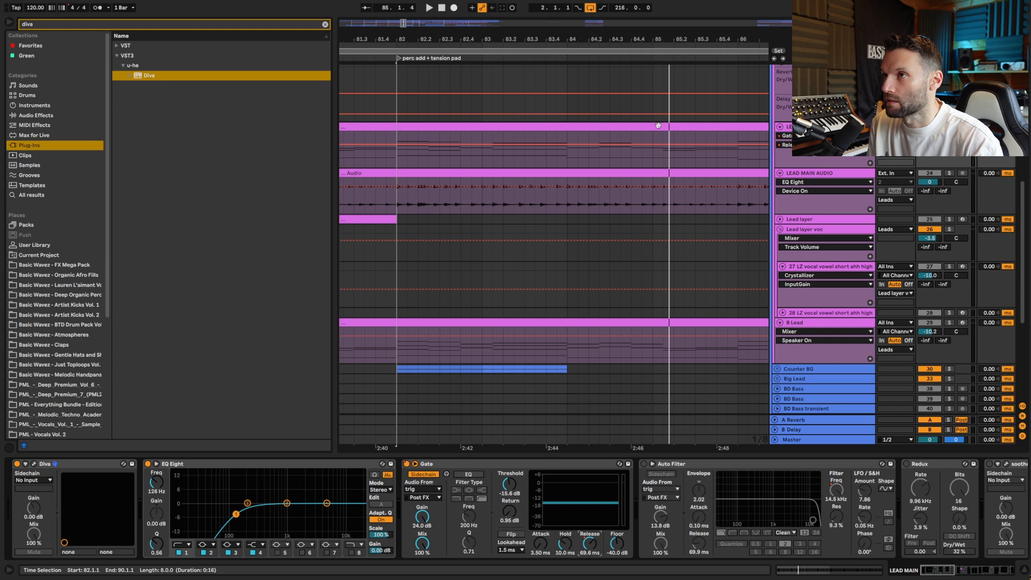
Step: Play LEAD MAIN from the percussion add marker at bar 66 through the Gate Release automation near bar 70
scroll(718, 173, "up", 1)
mouse_move(403, 24)
left_mouse_down()
mouse_move(415, 3)
mouse_move(386, 24)
mouse_move(391, 42)
left_mouse_up()
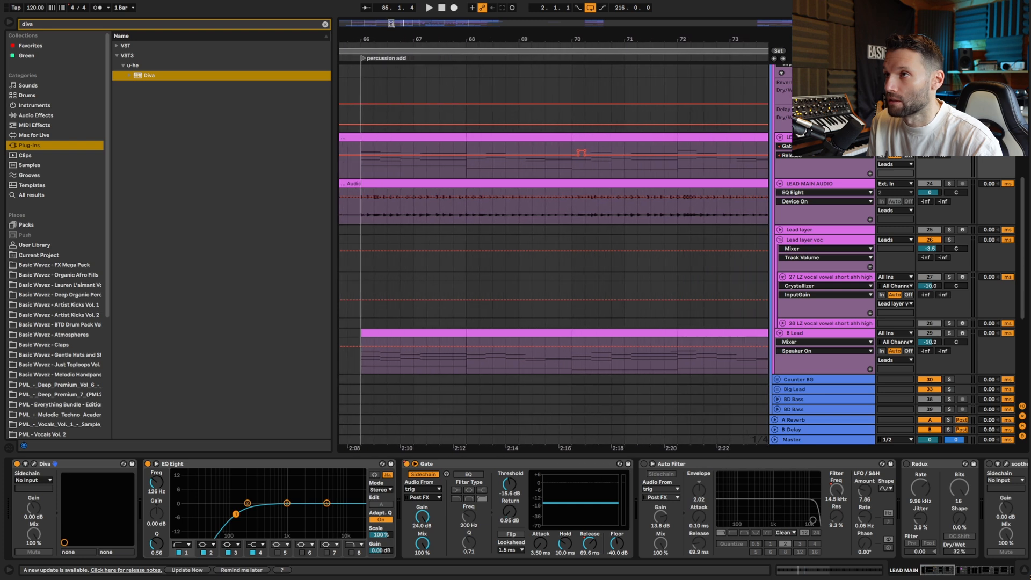
left_click(371, 161)
key("space")
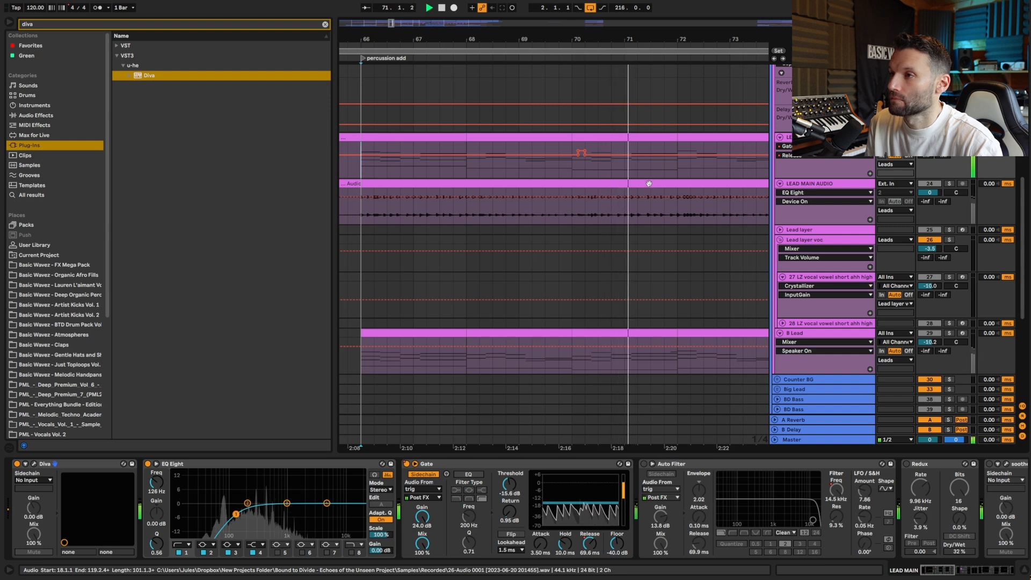
key("space")
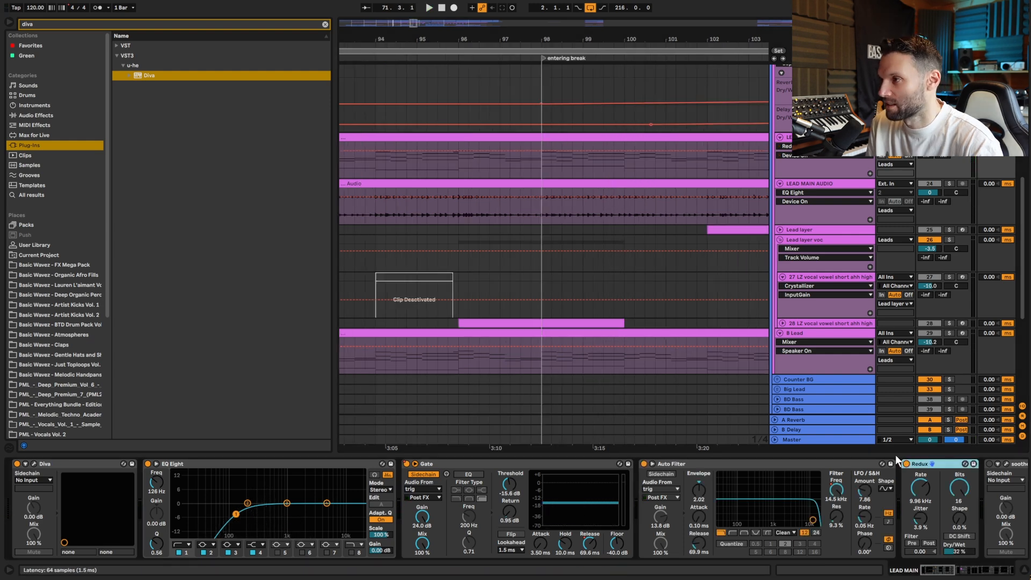
Step: Play LEAD MAIN from the entering break marker at bar 98 and bypass Redux to compare its effect
left_click(541, 169)
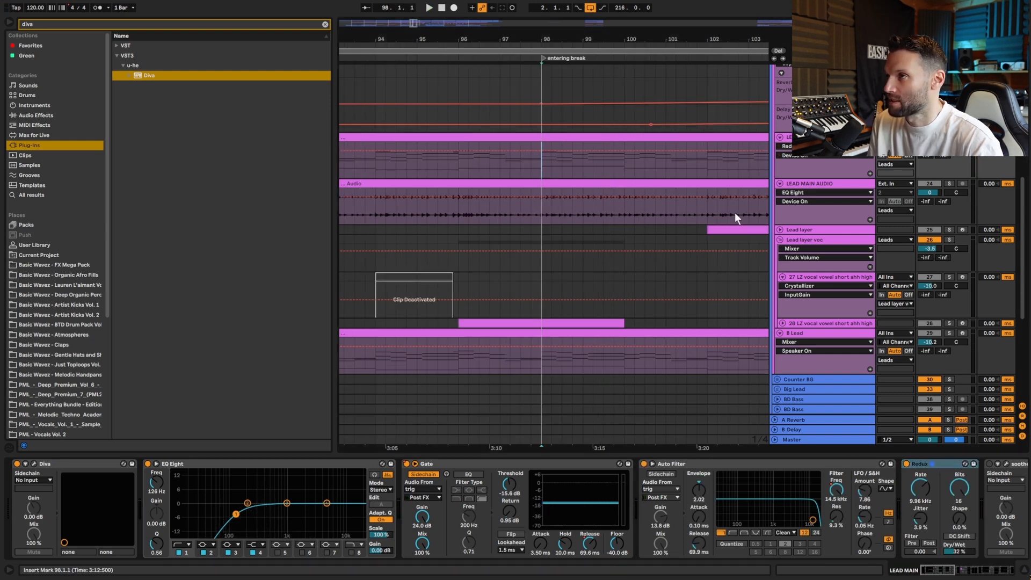
key("space")
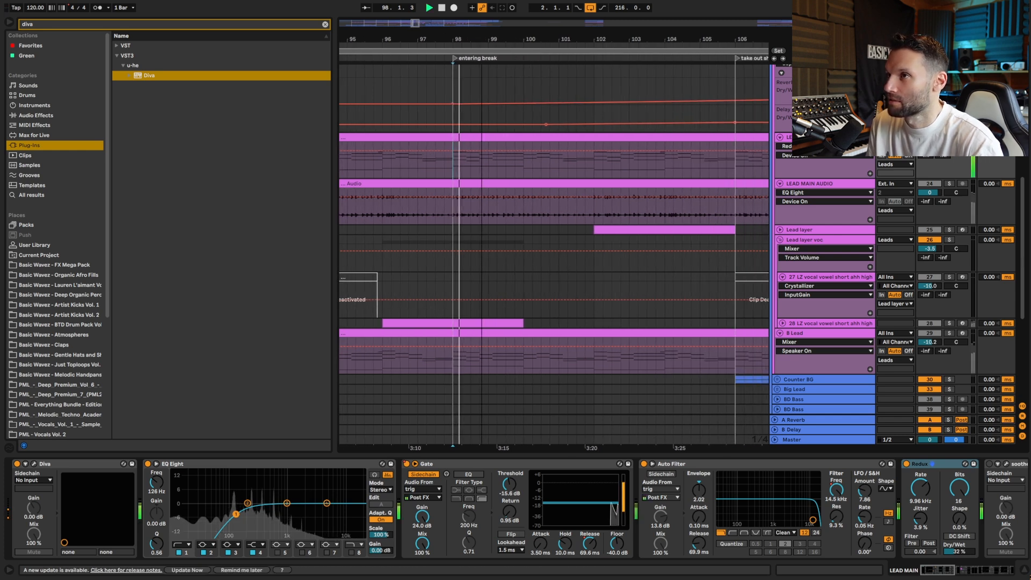
left_click(911, 466)
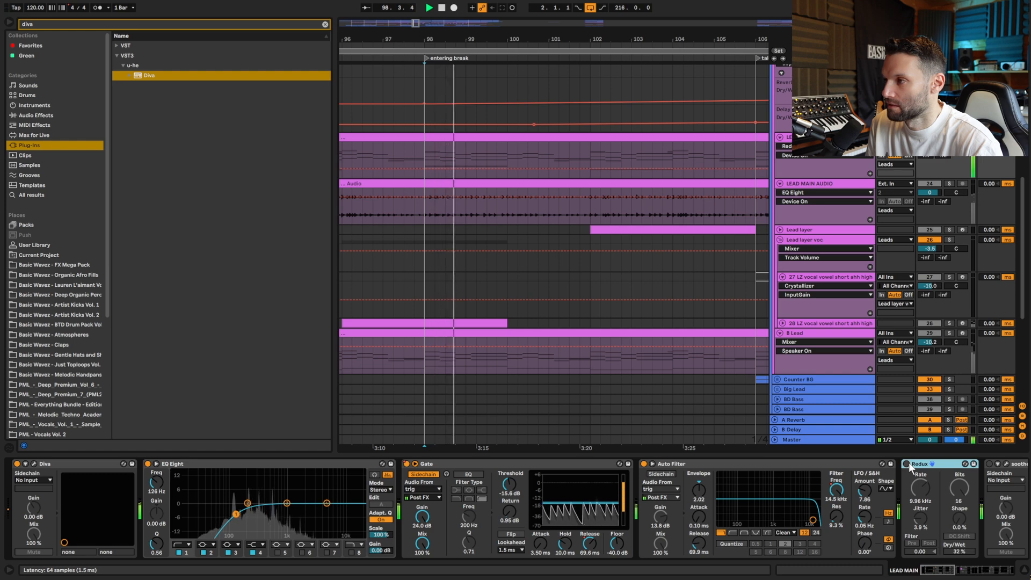
Step: Open the soothe2 plug-in following Redux, watch its resonance reduction during playback from bar 98, and close it
left_click_drag(952, 571, 967, 571)
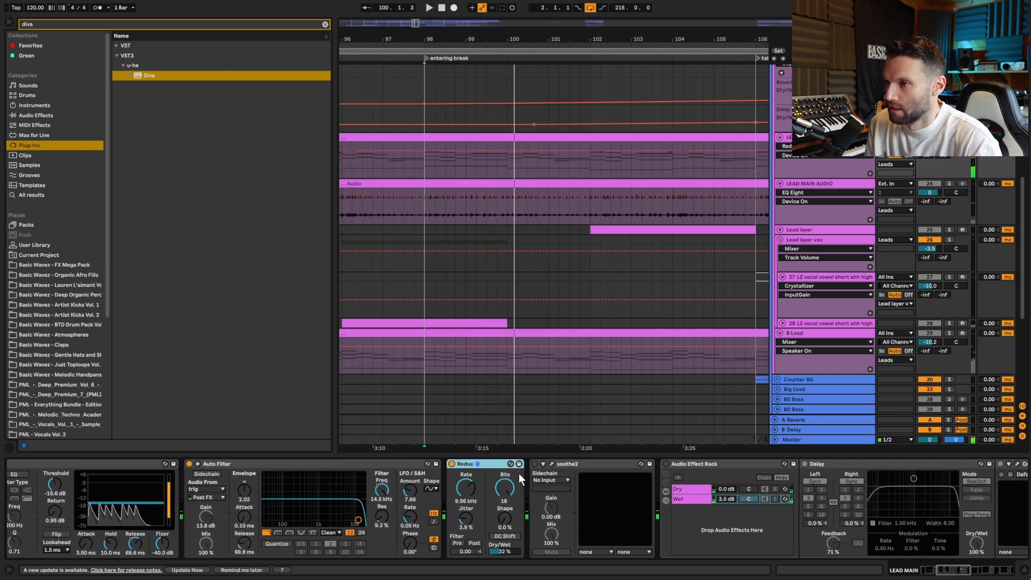
left_click(534, 464)
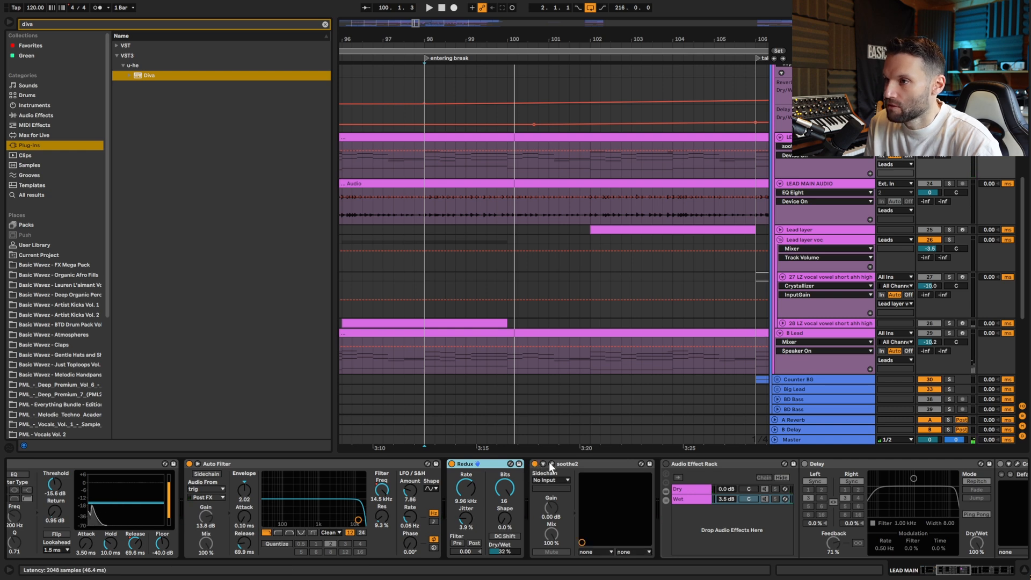
left_click(551, 464)
key("space")
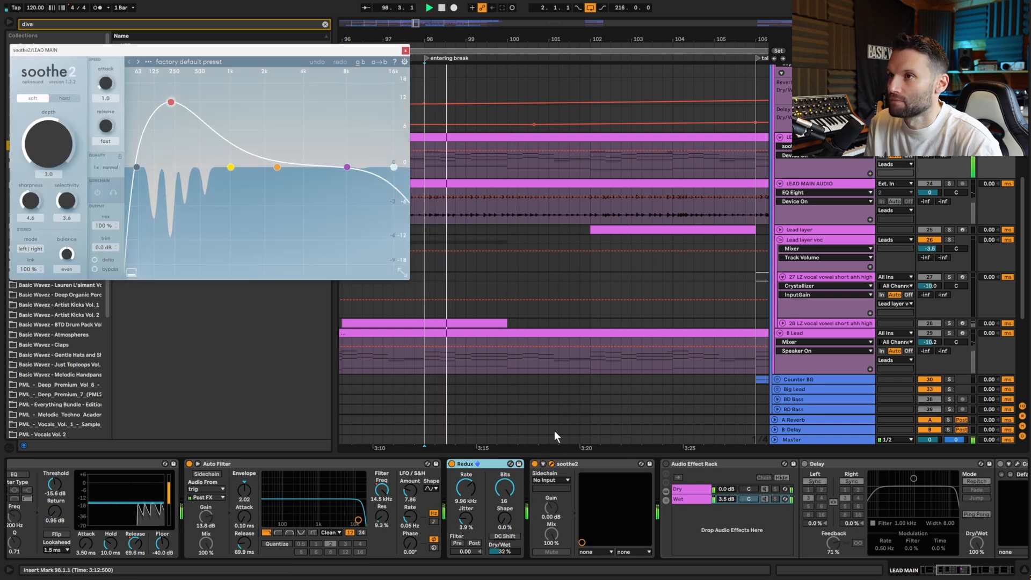
key("space")
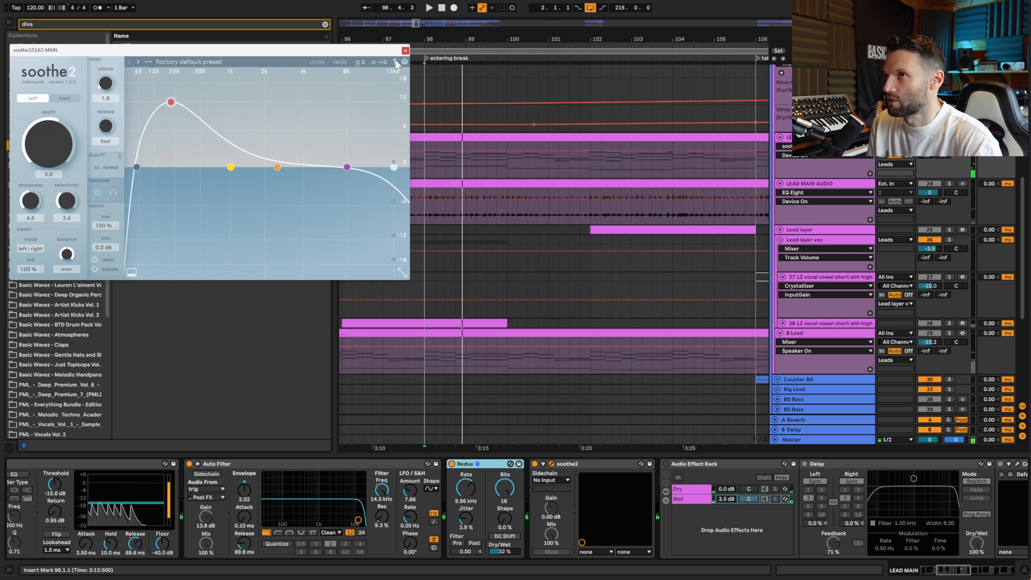
left_click(406, 50)
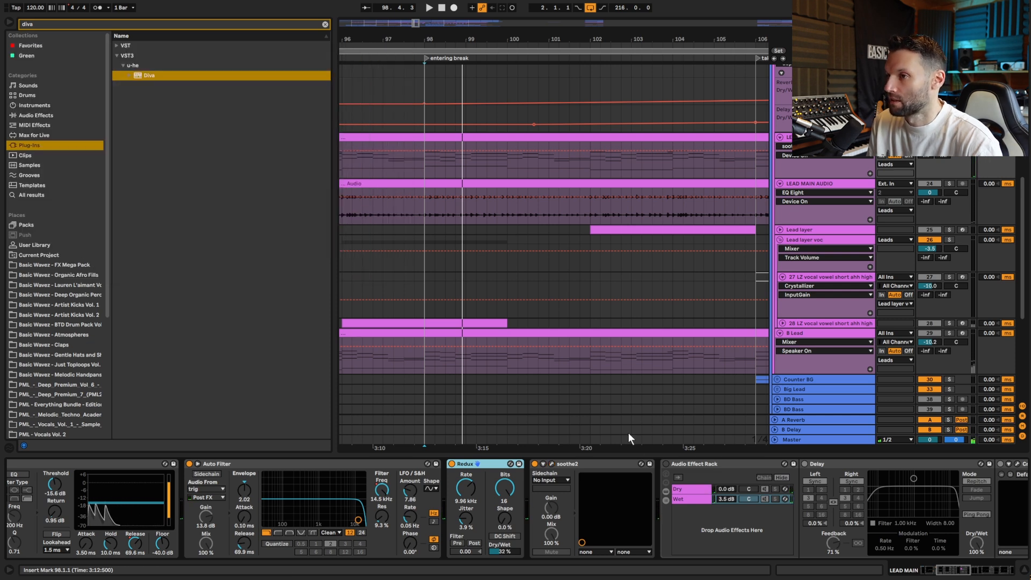
Step: Compare the Dry and Wet chains of the Audio Effect Rack and examine the Delay in the Wet chain
left_click(667, 463)
left_click(959, 574)
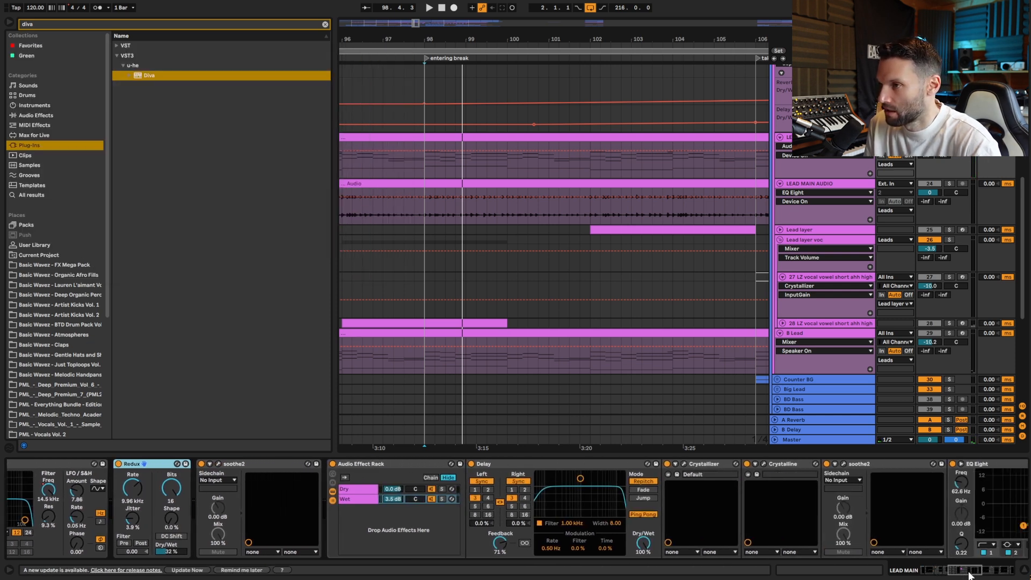
left_click(353, 487)
left_click(356, 498)
left_click(359, 491)
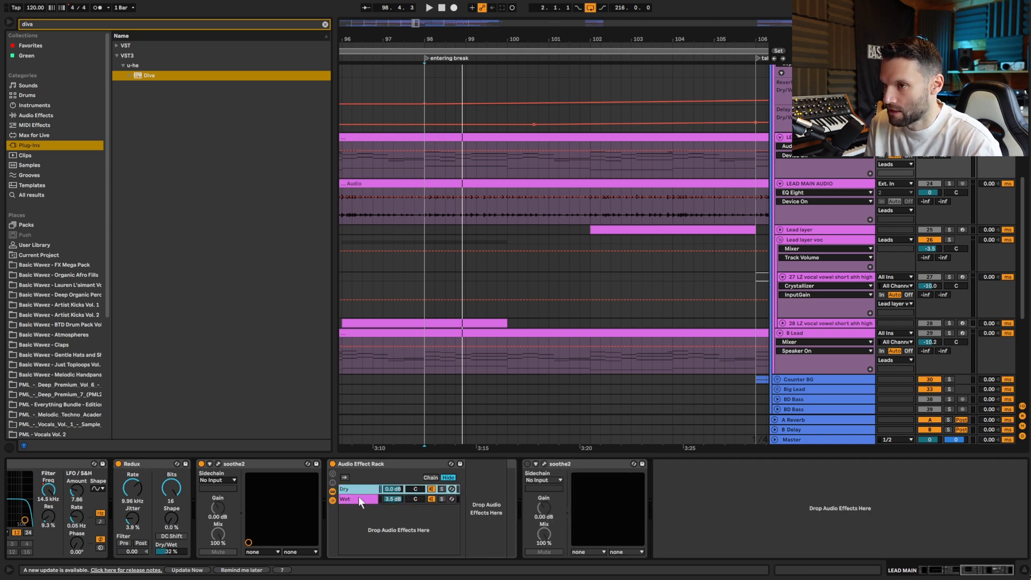
left_click(359, 499)
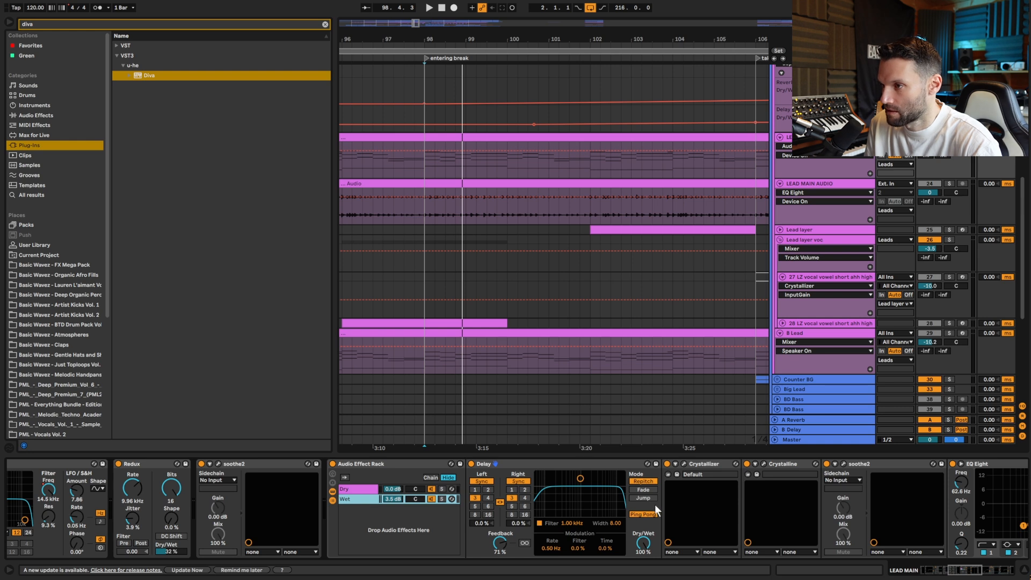
left_click(517, 463)
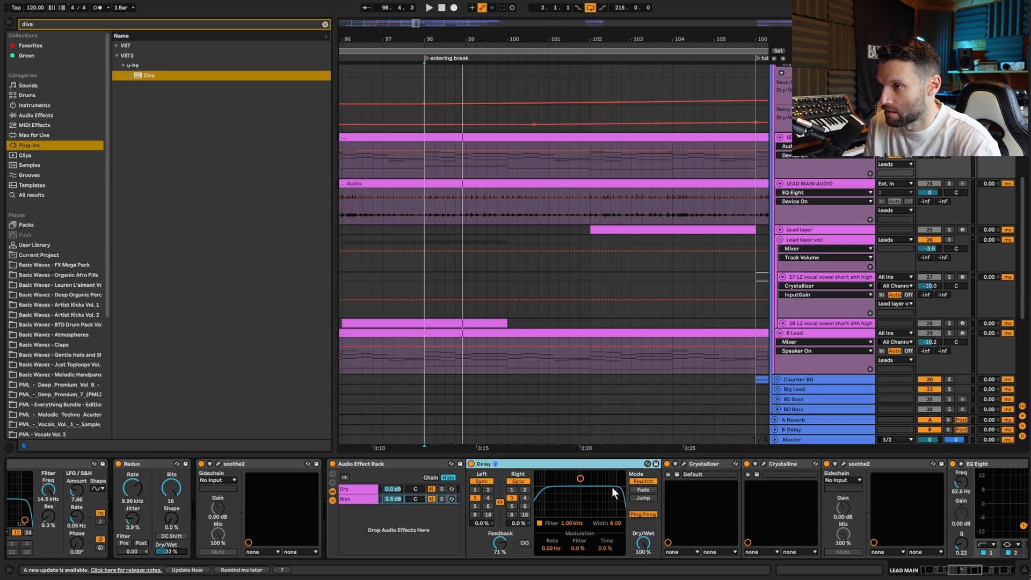
Step: Open Crystallizer in the Wet chain, examine its settings, and play the lead from bar 98
left_click(690, 463)
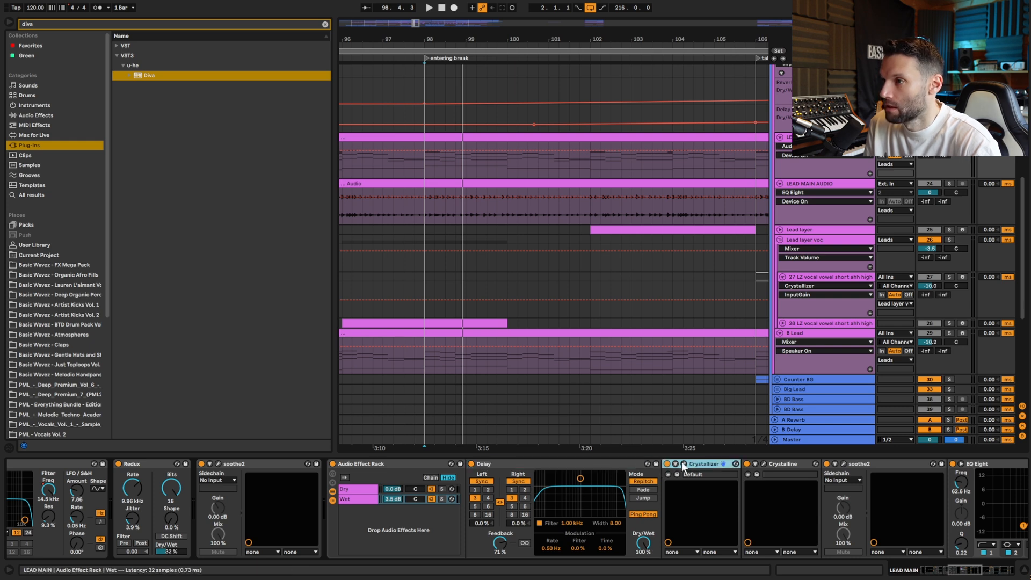
left_click(684, 465)
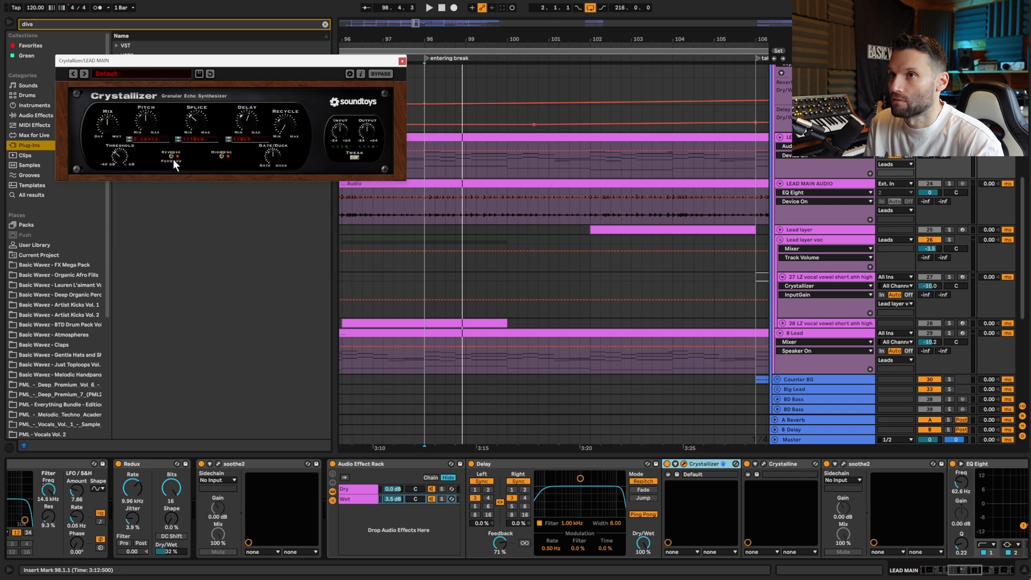
key("space")
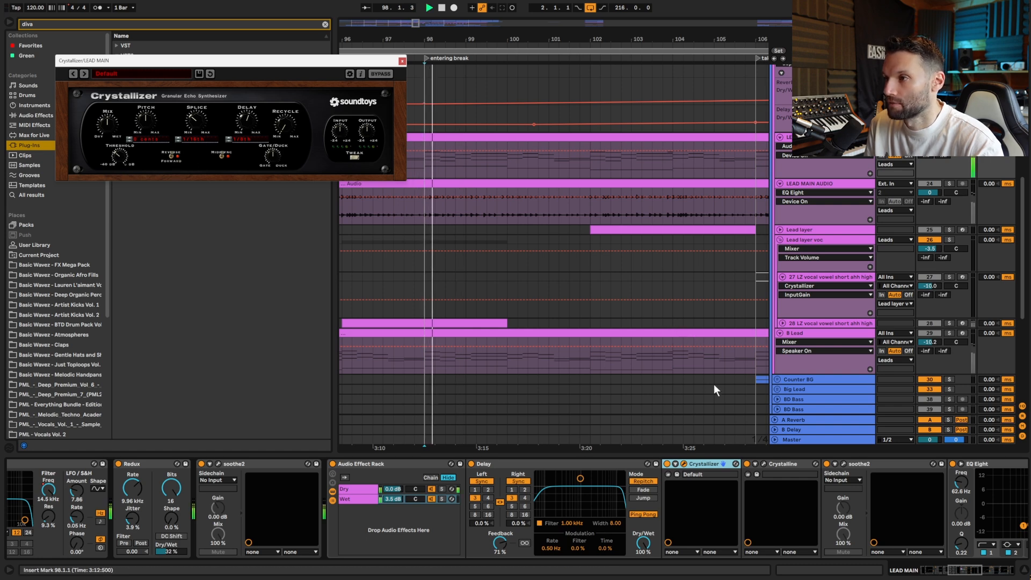
Step: Open Crystalline in the Wet chain and compare the lead with the reverb bypassed and enabled from bar 98
left_click(764, 464)
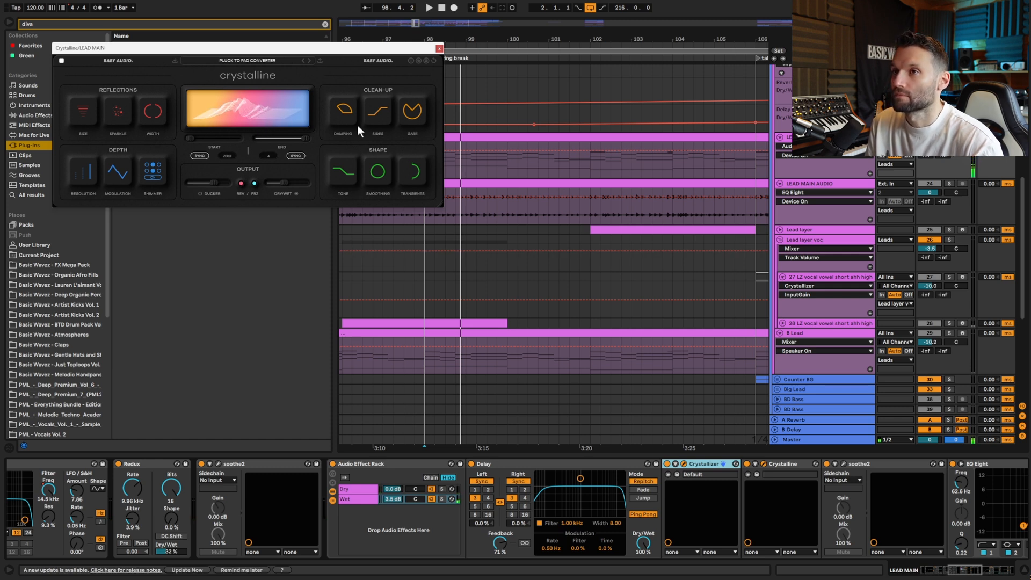
mouse_move(290, 188)
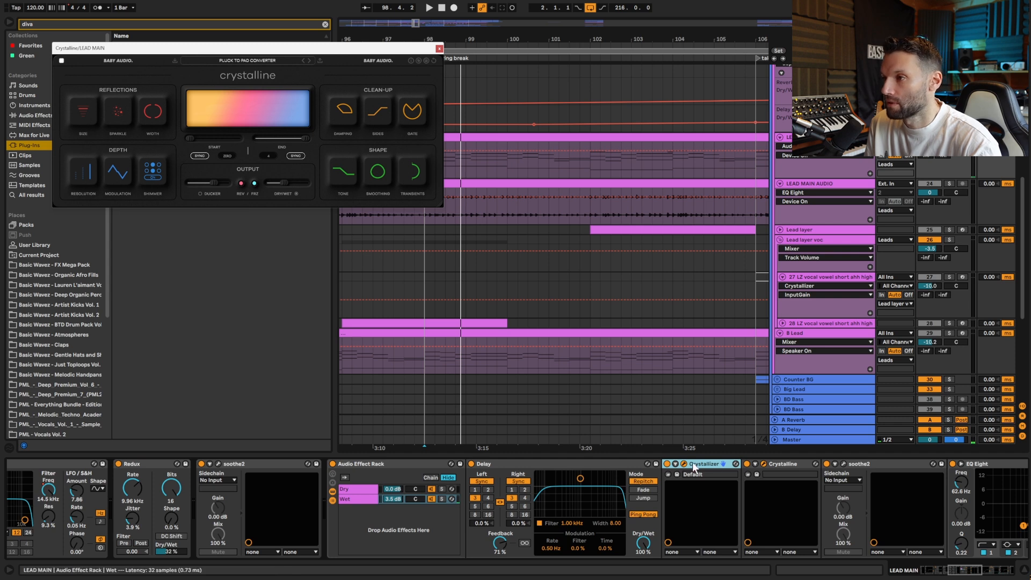
left_click(747, 464)
key("space")
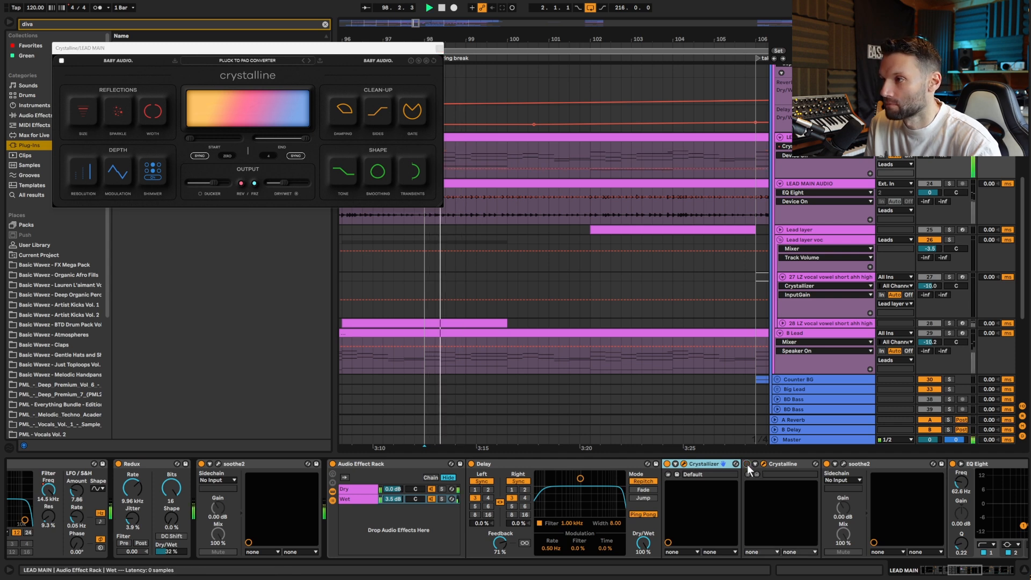
key("space")
left_click(747, 464)
key("space")
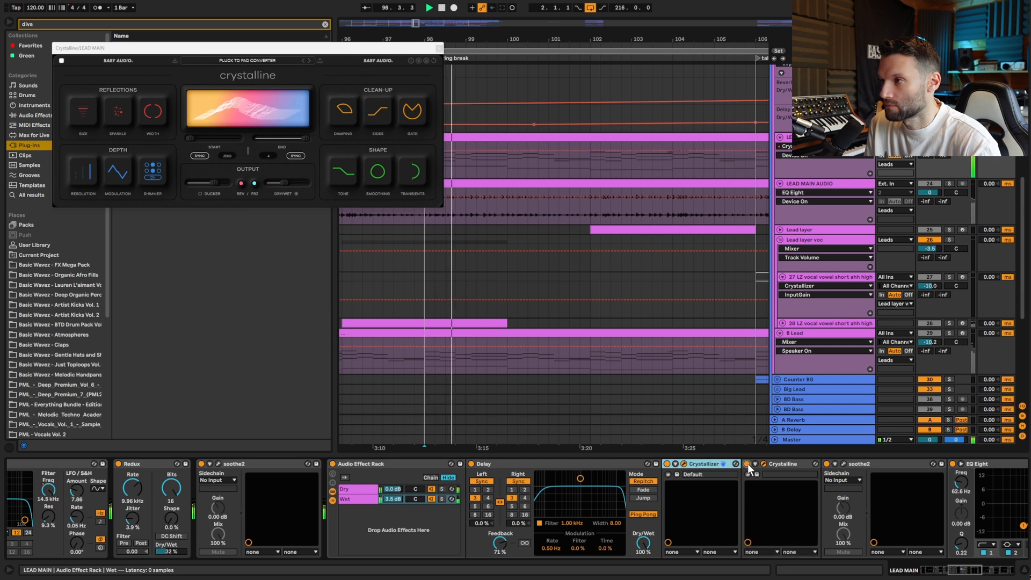
Step: Examine the Wet chain's soothe2 reduction curve, and close the soothe2, Crystalline and Crystallizer windows
left_click(958, 571)
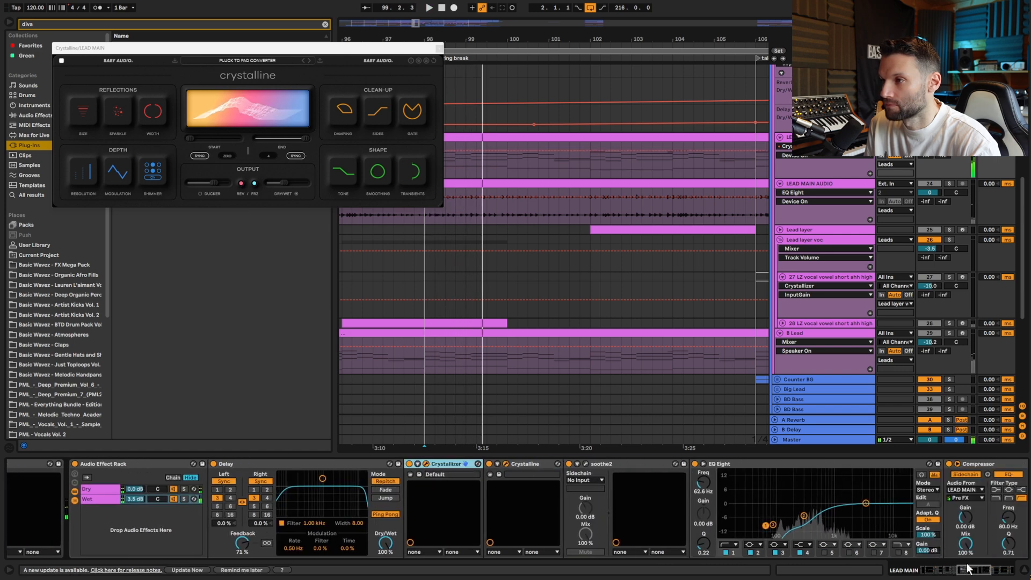
left_click(585, 464)
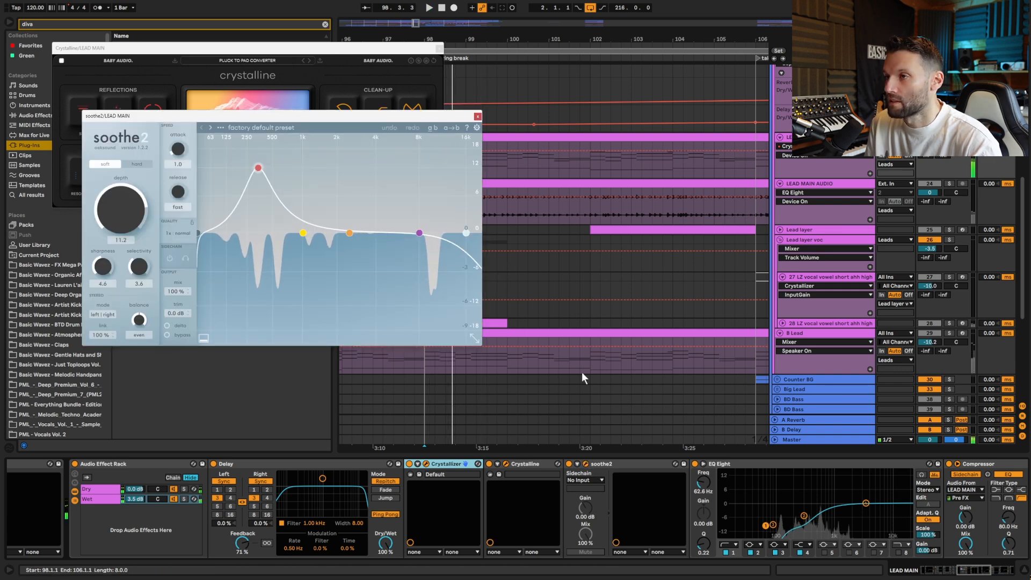
left_click(532, 466)
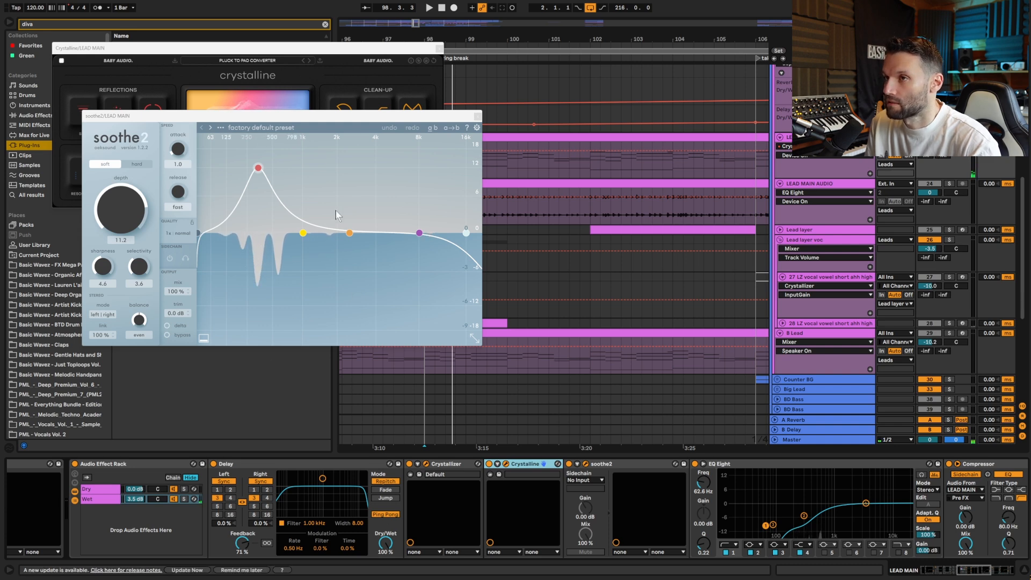
left_click(480, 115)
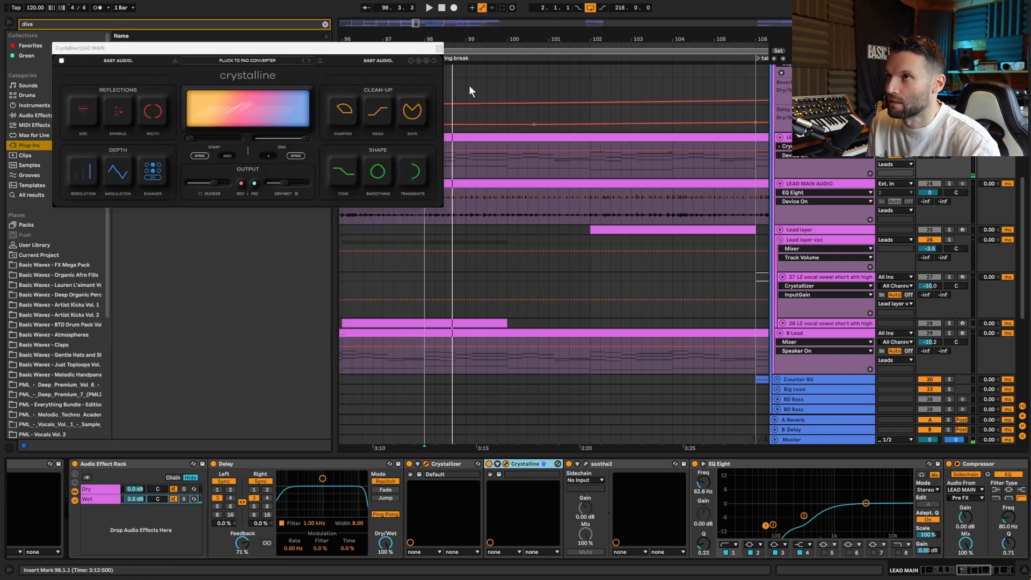
left_click(440, 49)
left_click(402, 62)
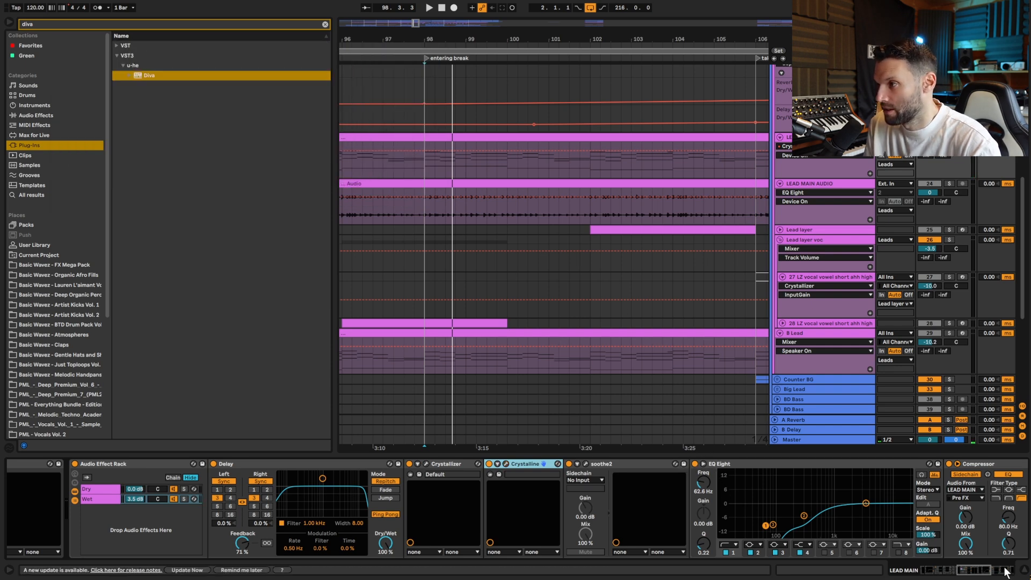
Step: Examine the EQ Eight and Compressor at the end of the Wet chain and start playback from bar 98
left_click(982, 574)
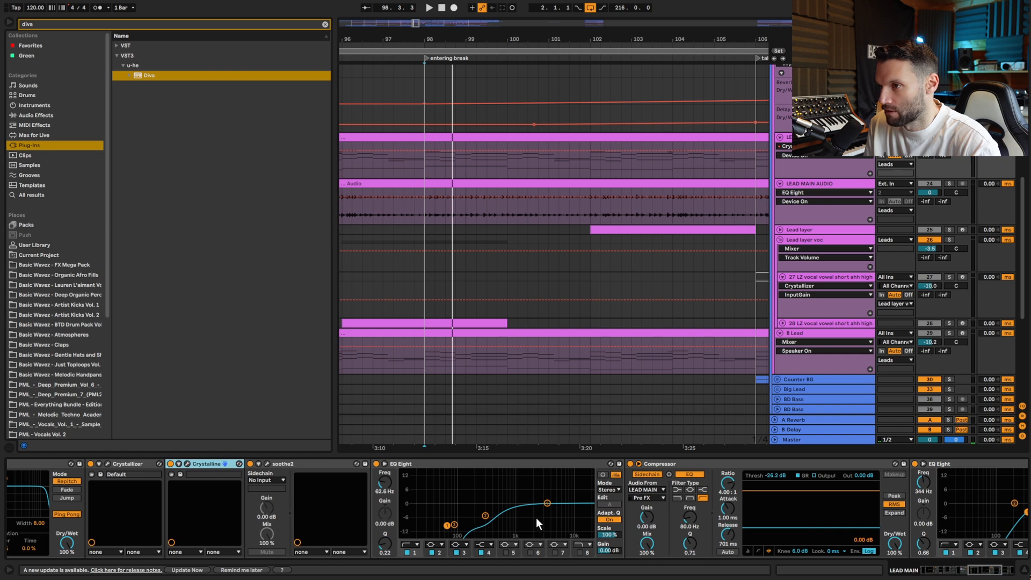
left_click(657, 462)
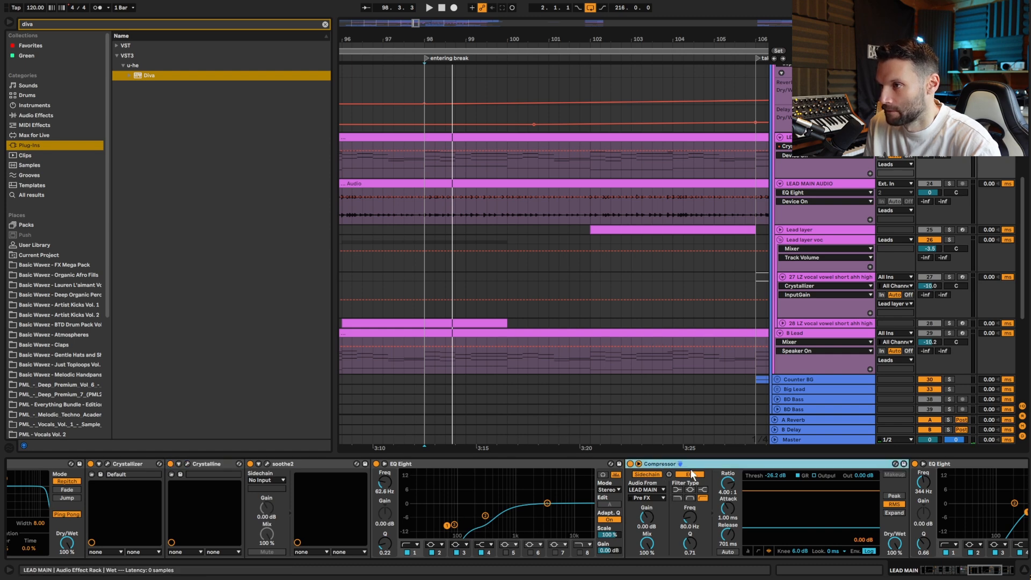
left_click(976, 572)
left_click(990, 572)
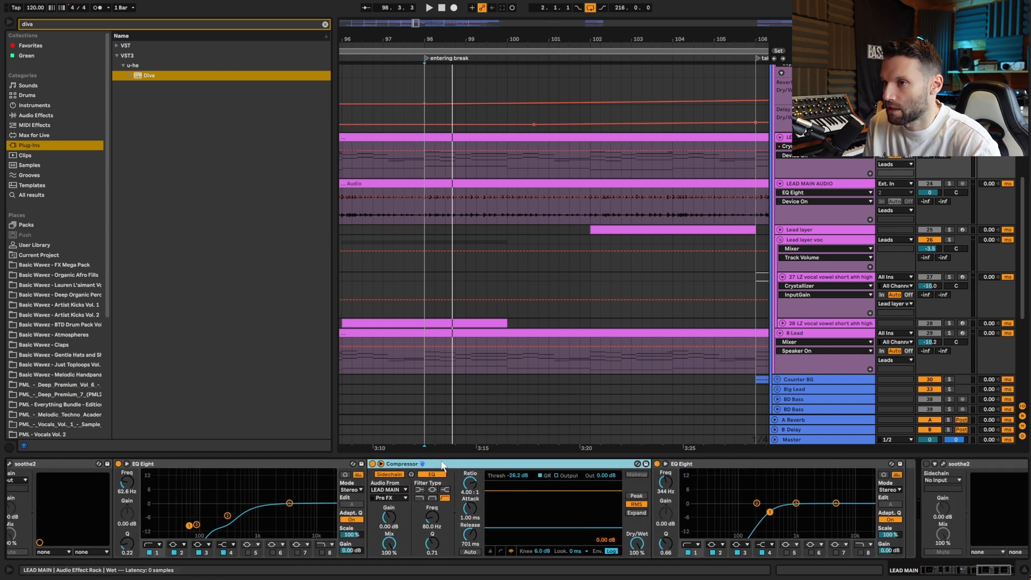
key("space")
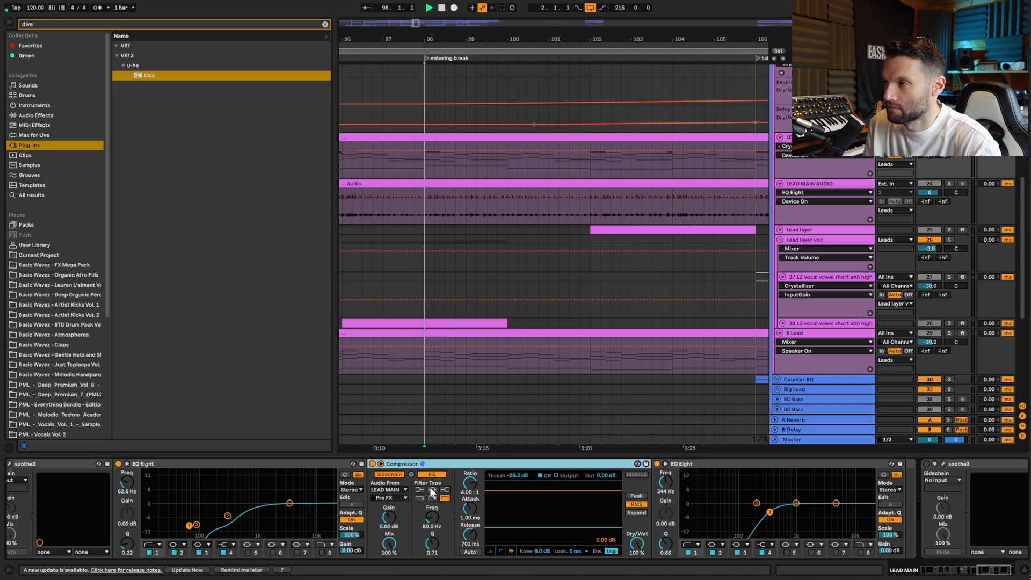
Step: Inspect the Compressor's sidechain source and tap point options, and watch its gain reduction while playing from bar 98
left_click(397, 488)
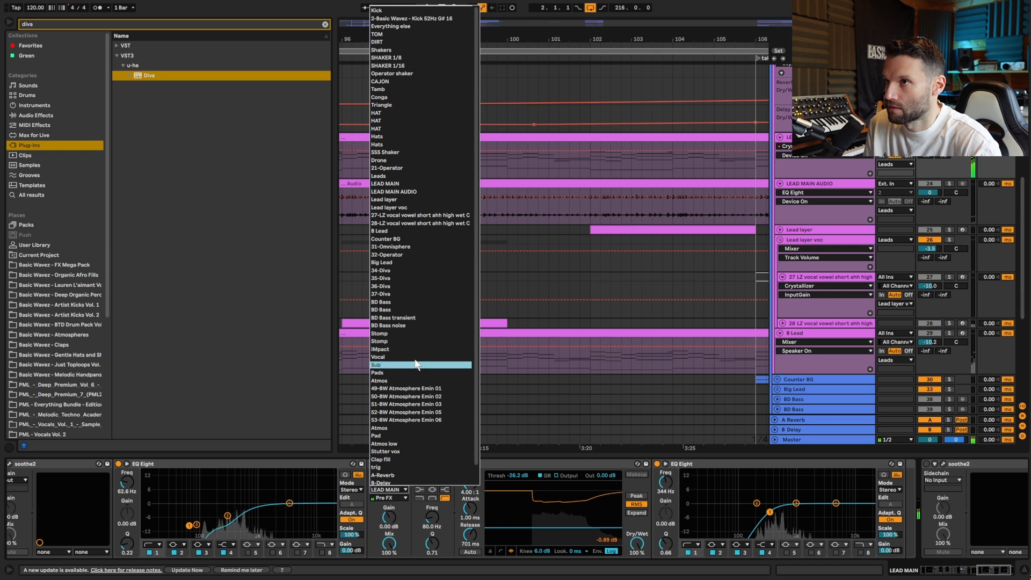
left_click(407, 508)
left_click(404, 499)
left_click(403, 499)
key("space")
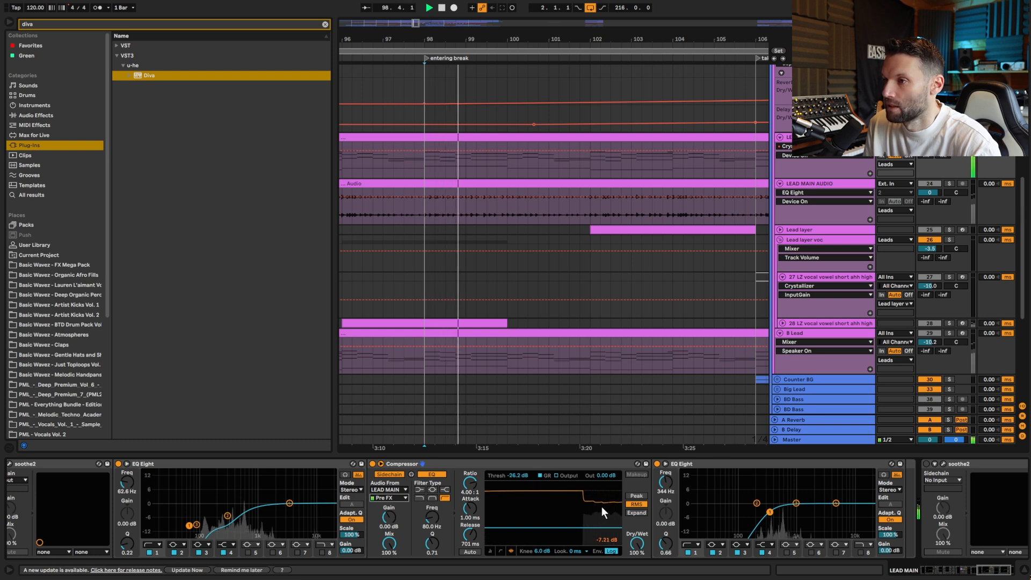
key("space")
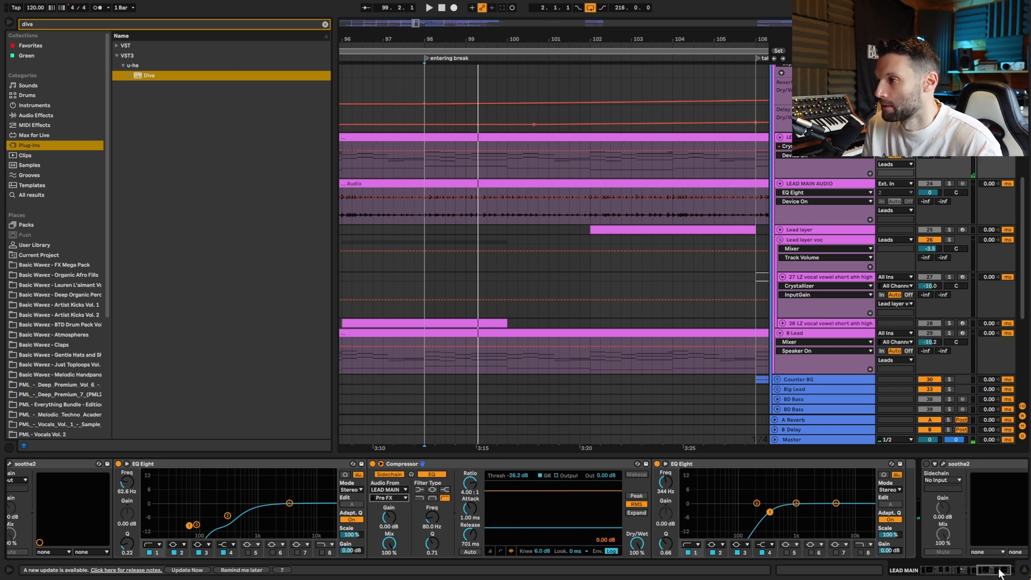
Step: Examine the final soothe2 on LEAD MAIN during playback, close it, and show the LEAD MAIN AUDIO device chain
left_click_drag(1000, 573, 1022, 573)
left_click(866, 466)
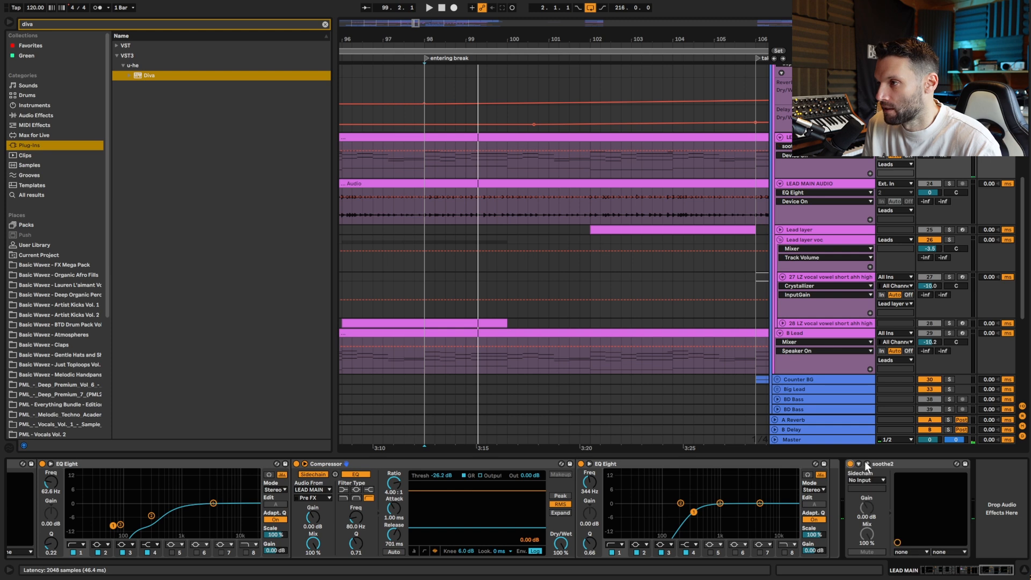
left_click(867, 466)
key("space")
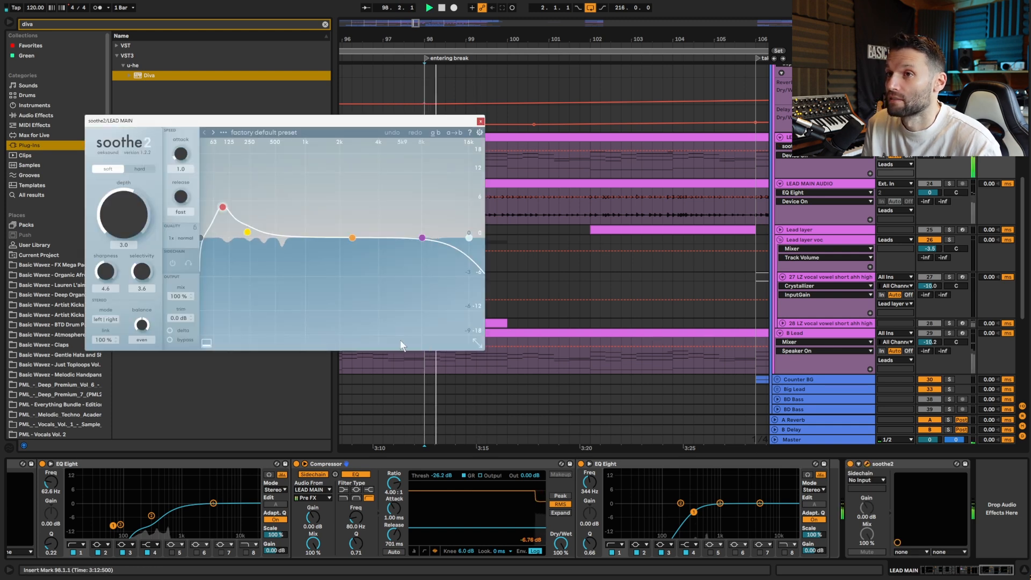
left_click(481, 121)
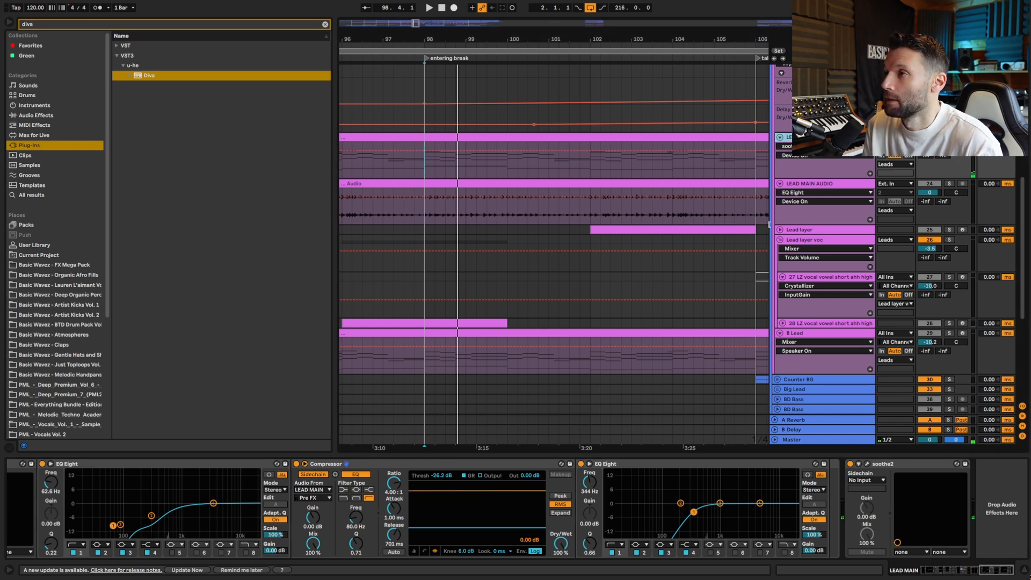
left_click(800, 183)
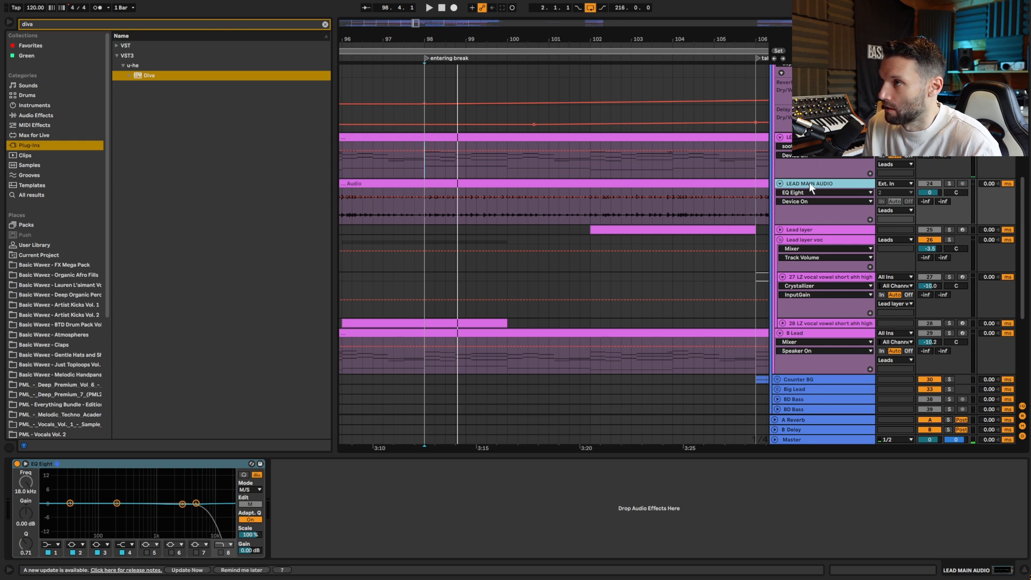
Step: Fold the LEAD MAIN and LEAD MAIN AUDIO tracks in the arrangement
left_click(780, 137)
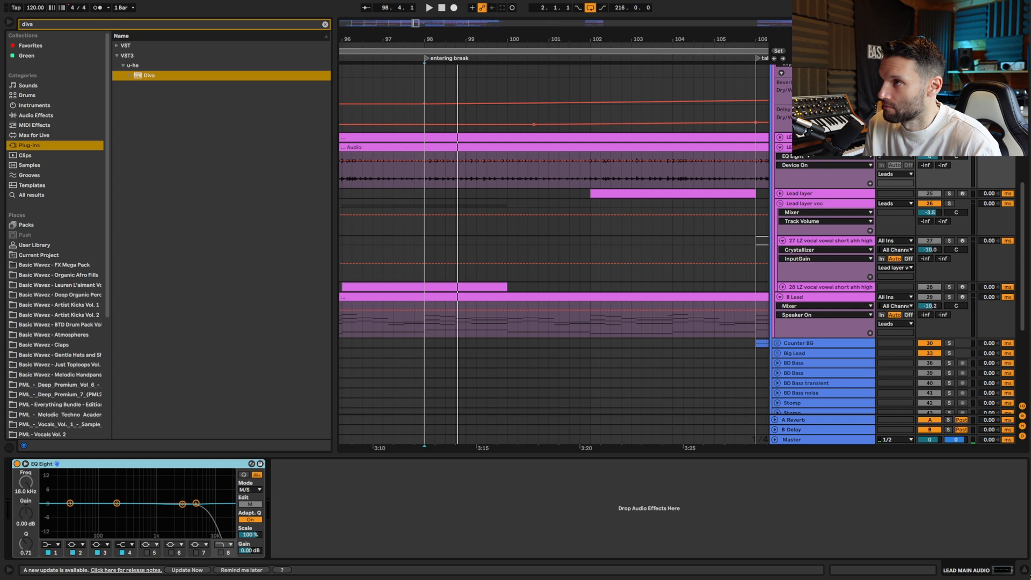
left_click(806, 138)
left_click(805, 147)
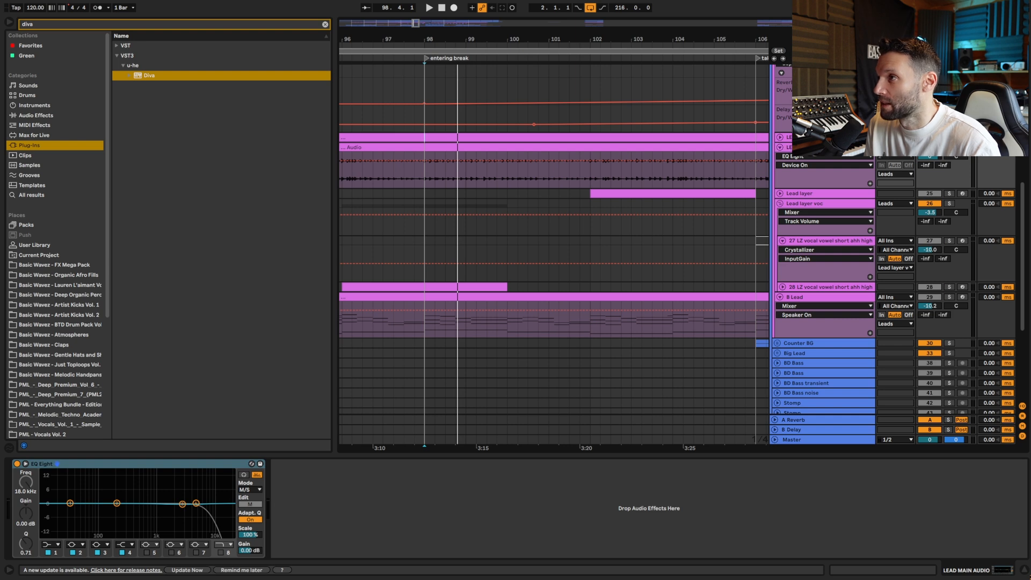
left_click(781, 147)
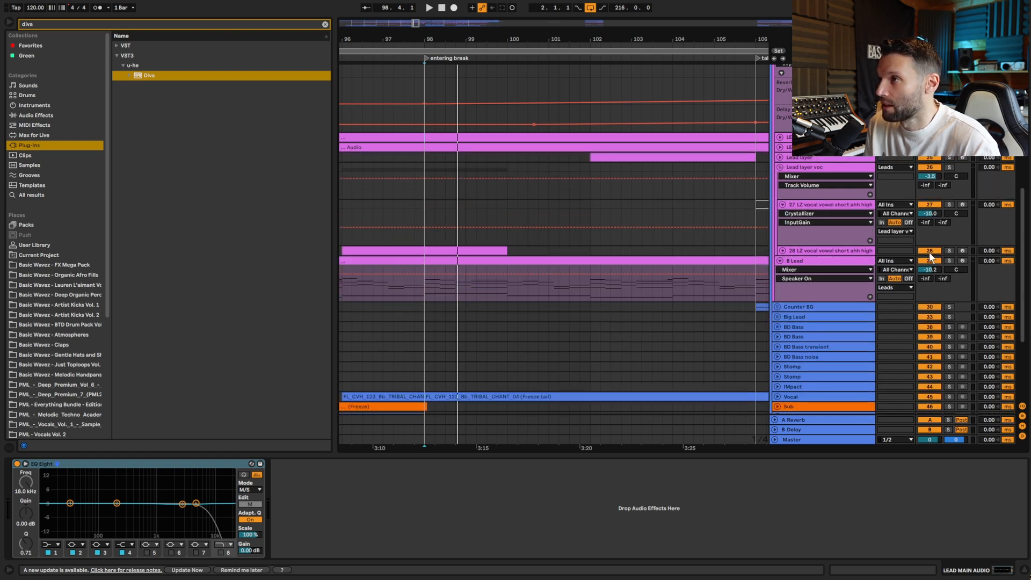
Step: Solo the B Lead track, play it from bar 98, and examine its device chain from Diva through Gate, EQ Eight and Delay
left_click(949, 260)
key("space")
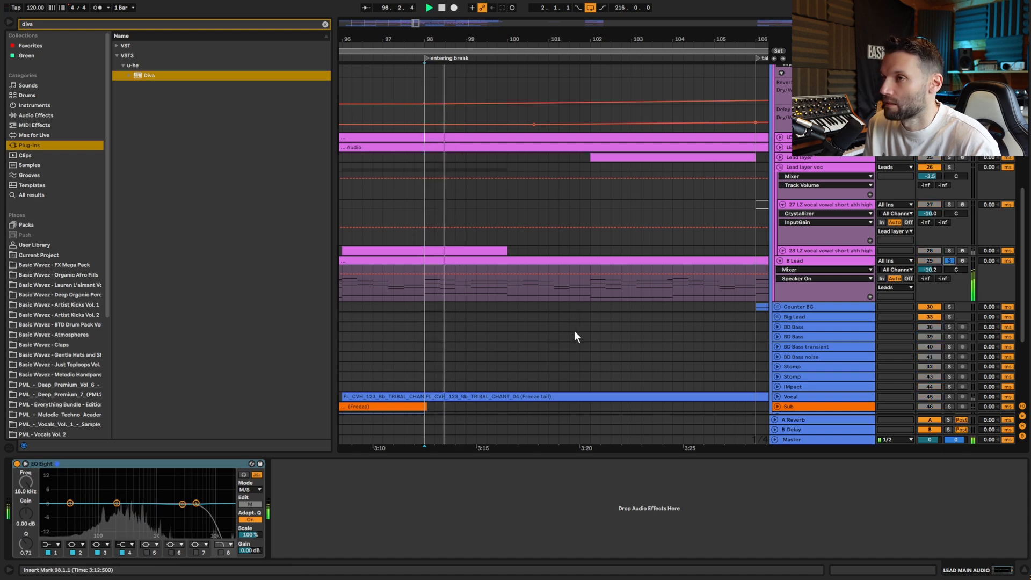
left_click(807, 260)
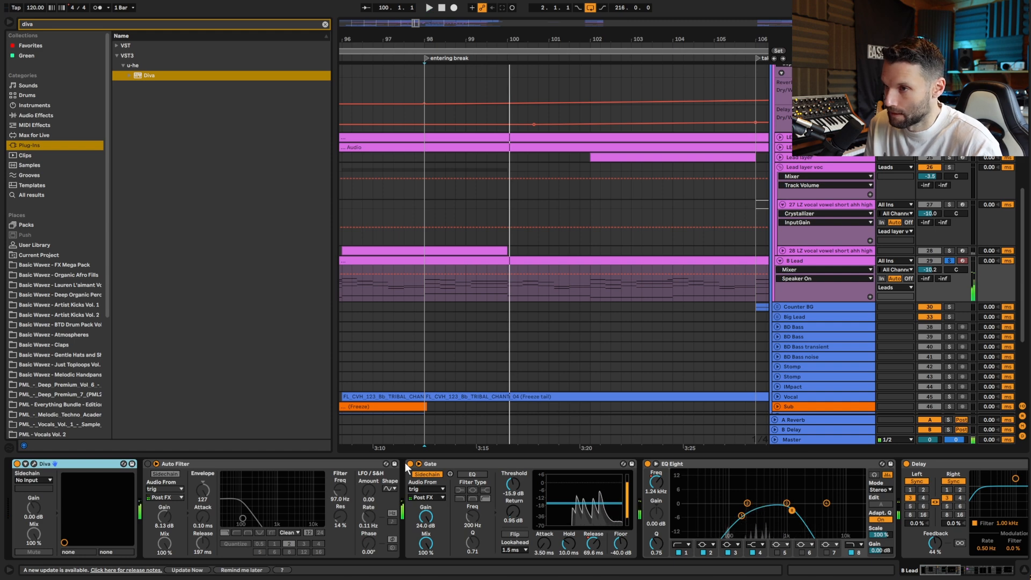
mouse_move(943, 568)
left_mouse_down()
mouse_move(1004, 560)
mouse_move(951, 569)
left_mouse_up()
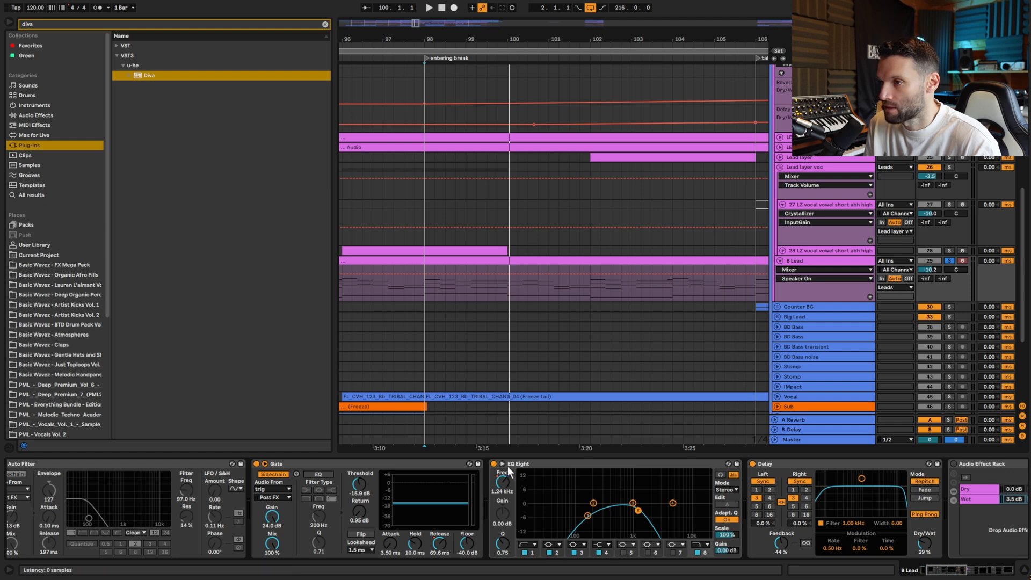
left_click(540, 467)
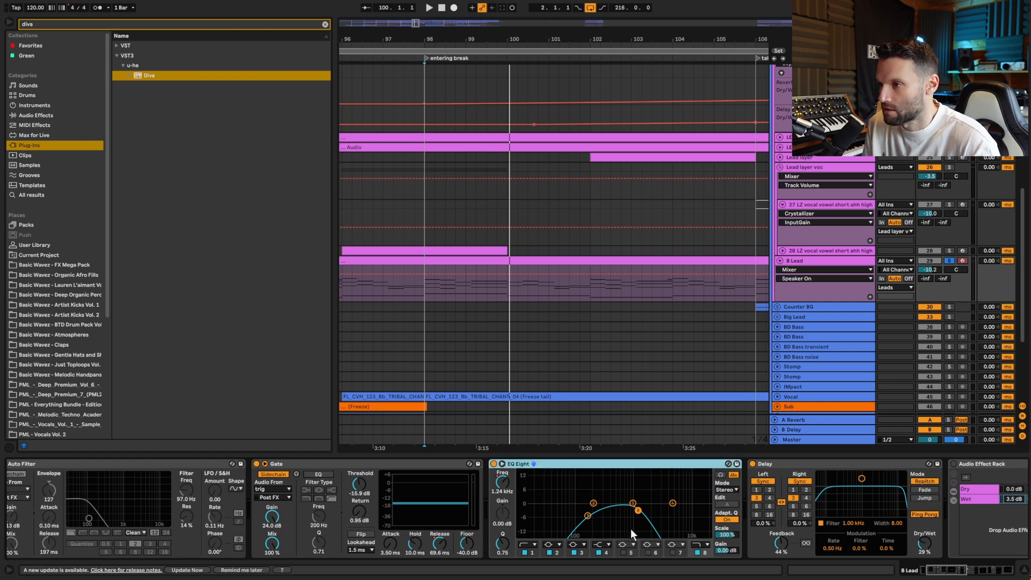
left_click_drag(947, 565, 939, 574)
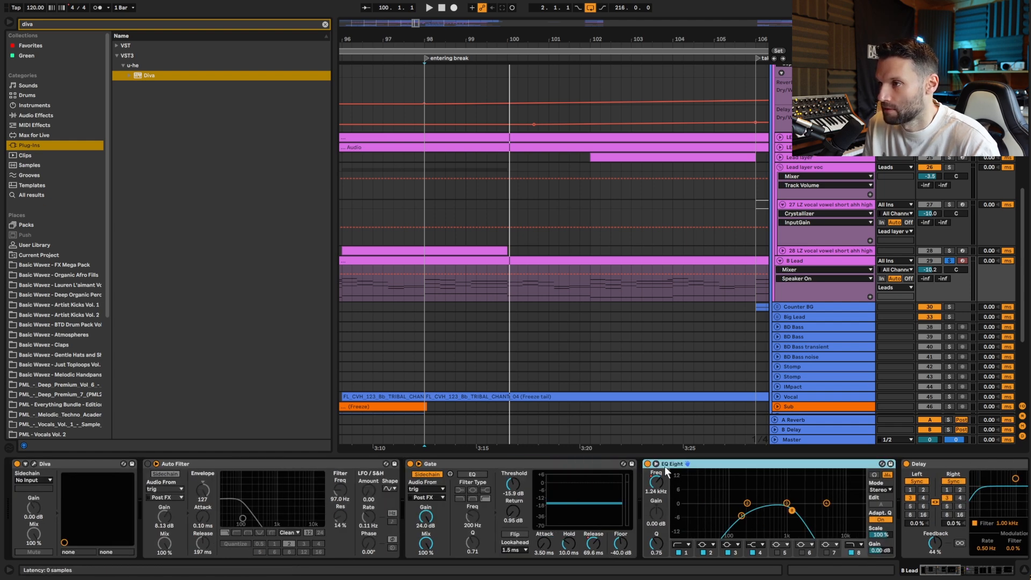
Step: Bypass B Lead's Gate and EQ Eight, play the dry sound, and check its Diva patch in the preset browser before closing the plug-in
left_click(647, 464)
key("space")
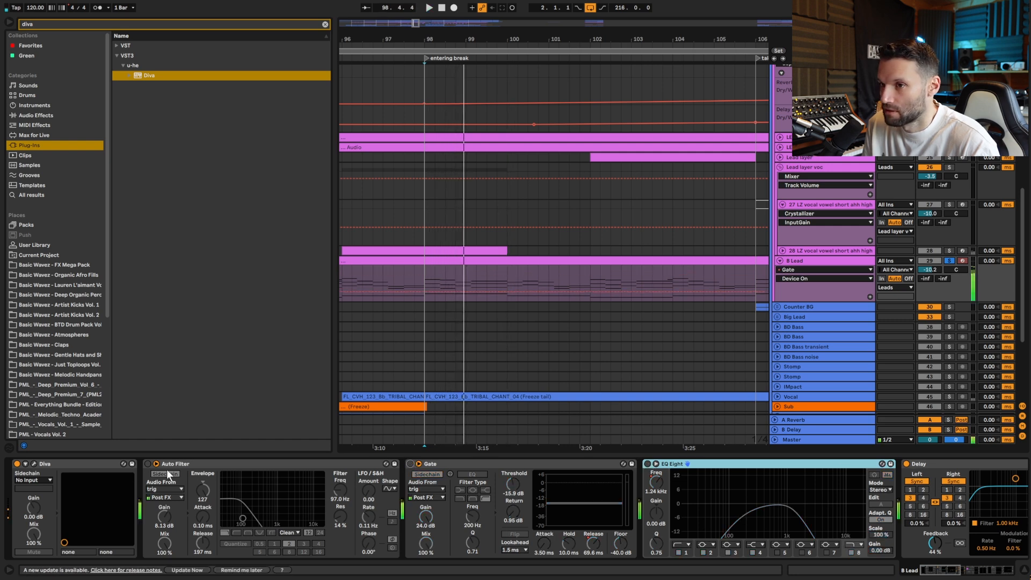
left_click(35, 464)
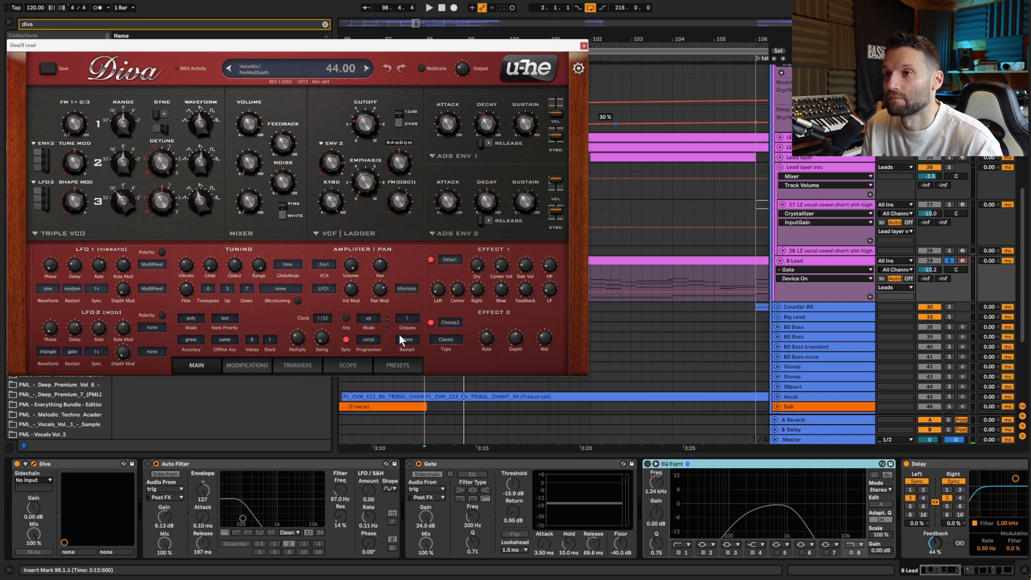
left_click(398, 366)
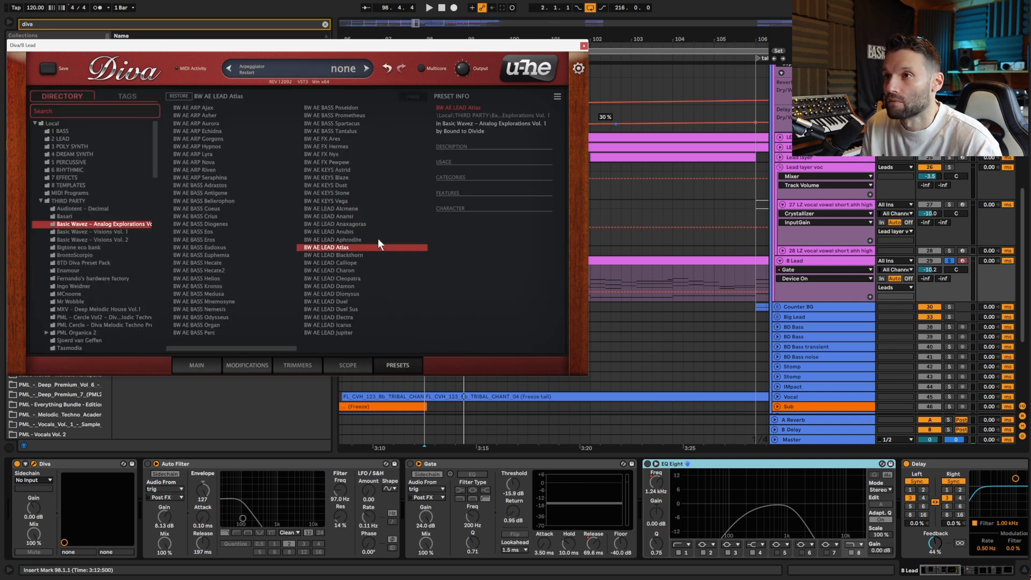
left_click(584, 46)
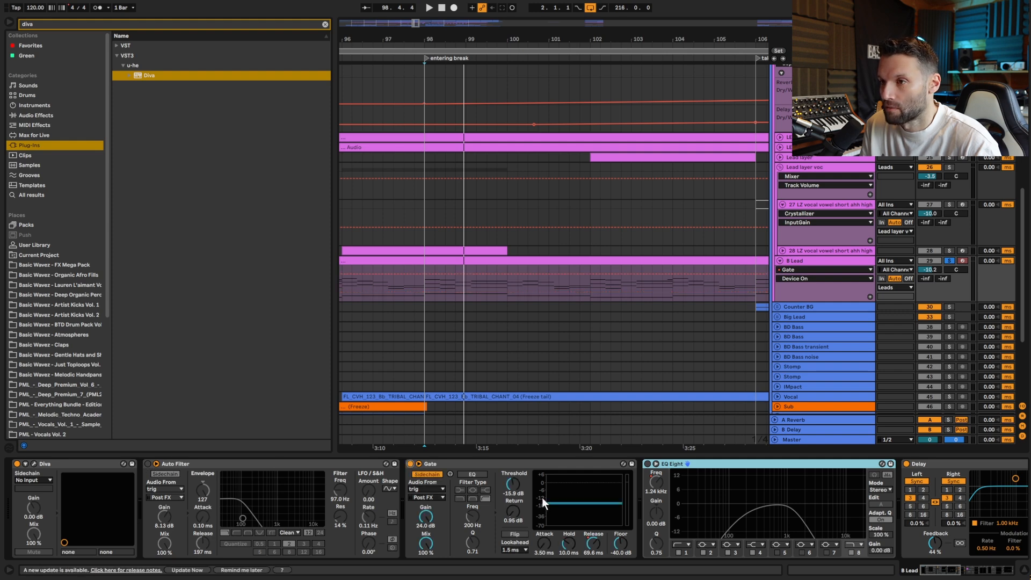
Step: Re-enable B Lead's bypassed effects, play from bar 98, and examine the devices at the end of its chain
left_click(649, 464)
key("space")
left_click_drag(945, 570, 988, 569)
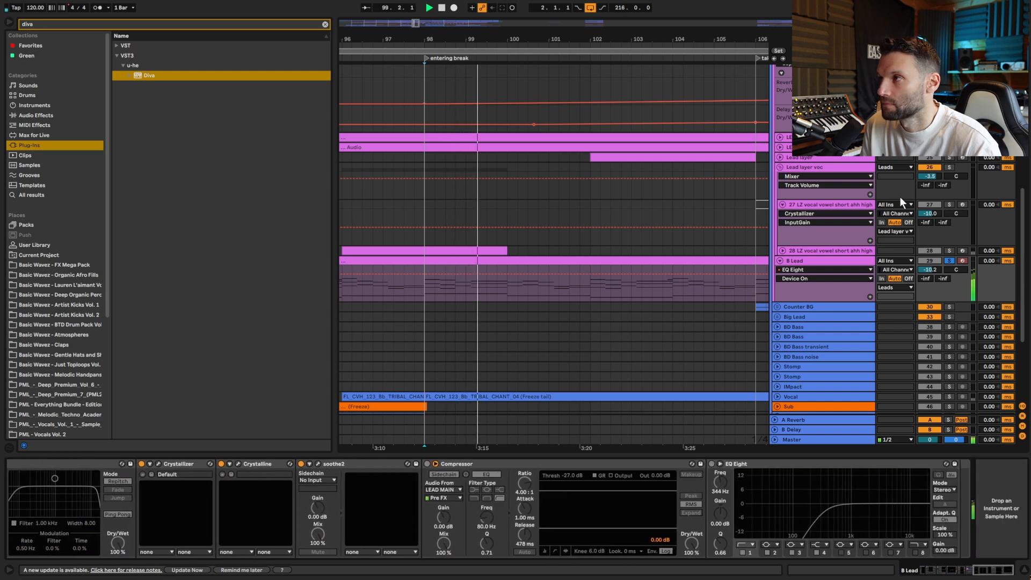
key("space")
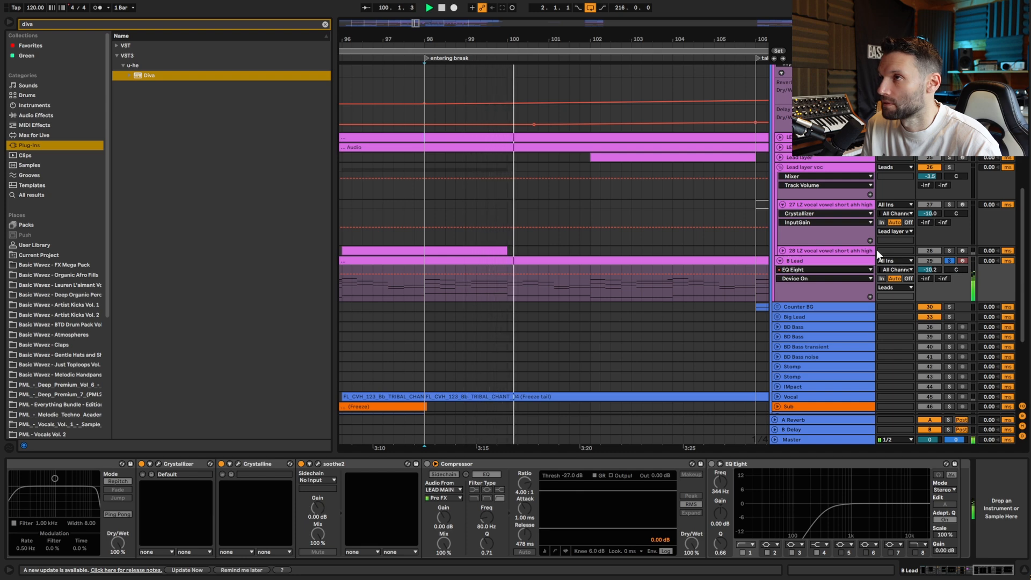
Step: Unfold the Lead layer track, stop playback, and set the start point at bar 102 where its clip begins
left_click(785, 159)
left_click(782, 158)
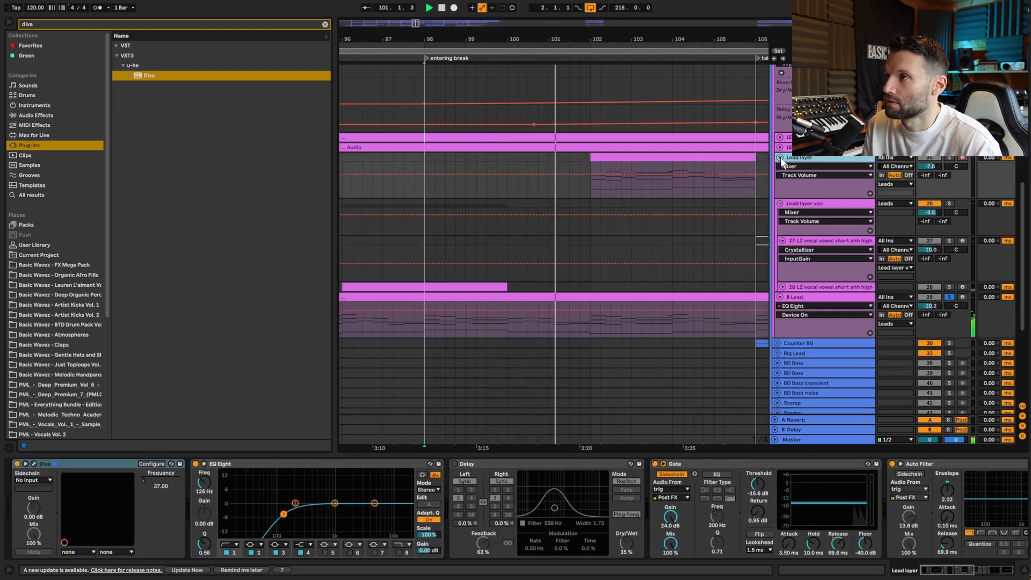
key("space")
left_click(591, 191)
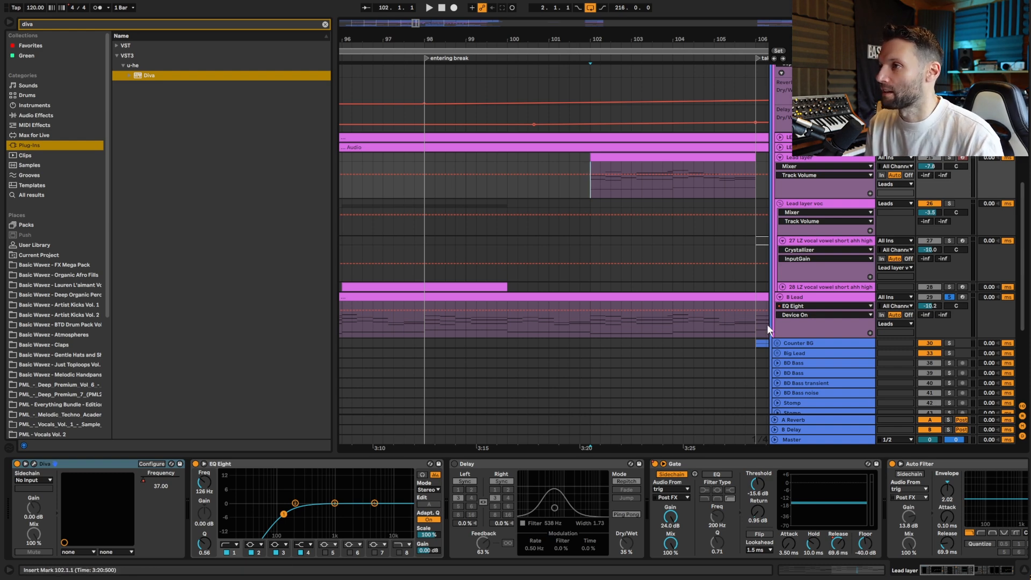
Step: Solo the Lead layer track, play its clip from bar 102, and mark the time range around the clip's end
left_click(806, 298)
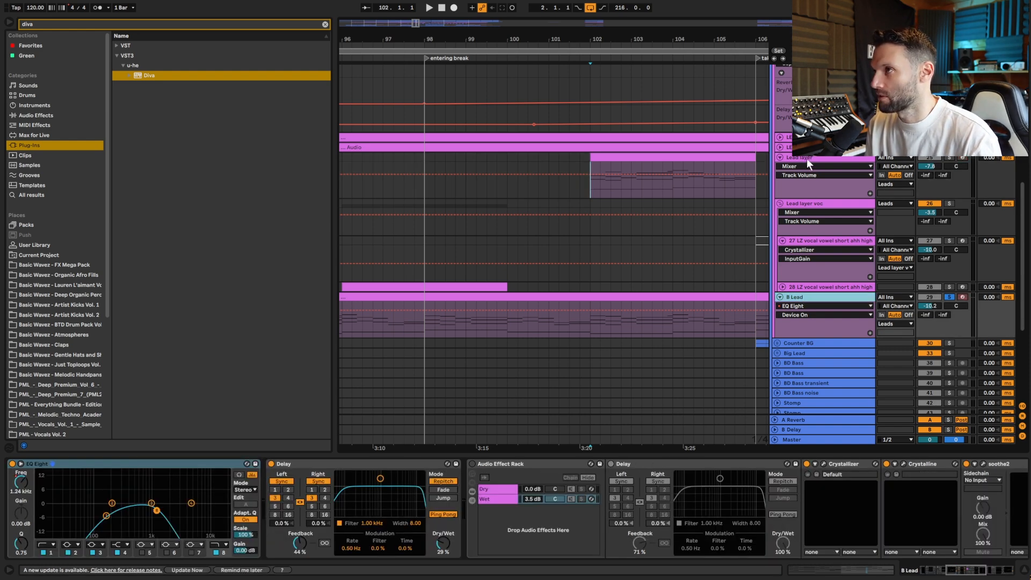
left_click(807, 159)
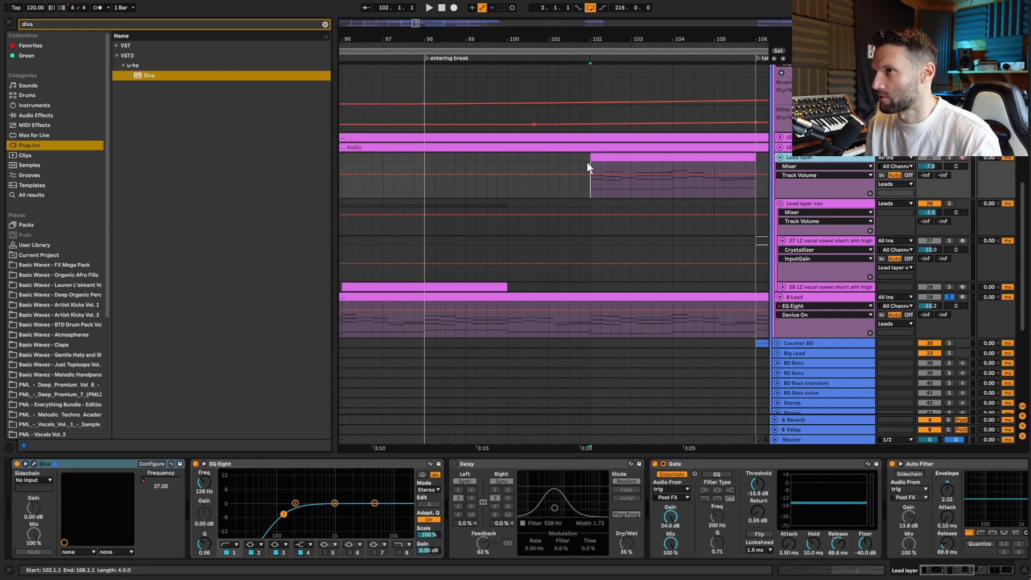
left_click(949, 158)
key("space")
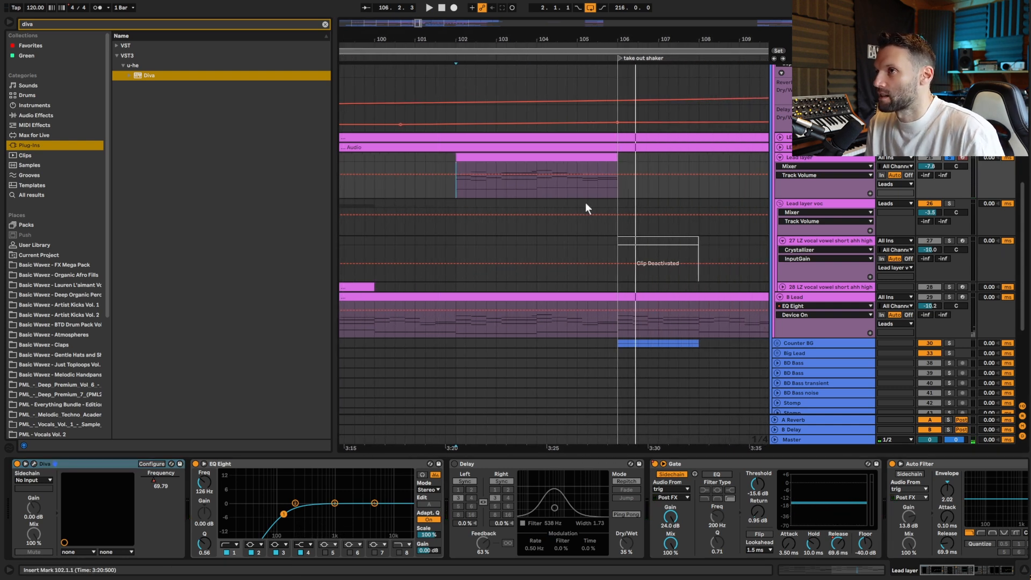
left_click_drag(623, 192, 609, 191)
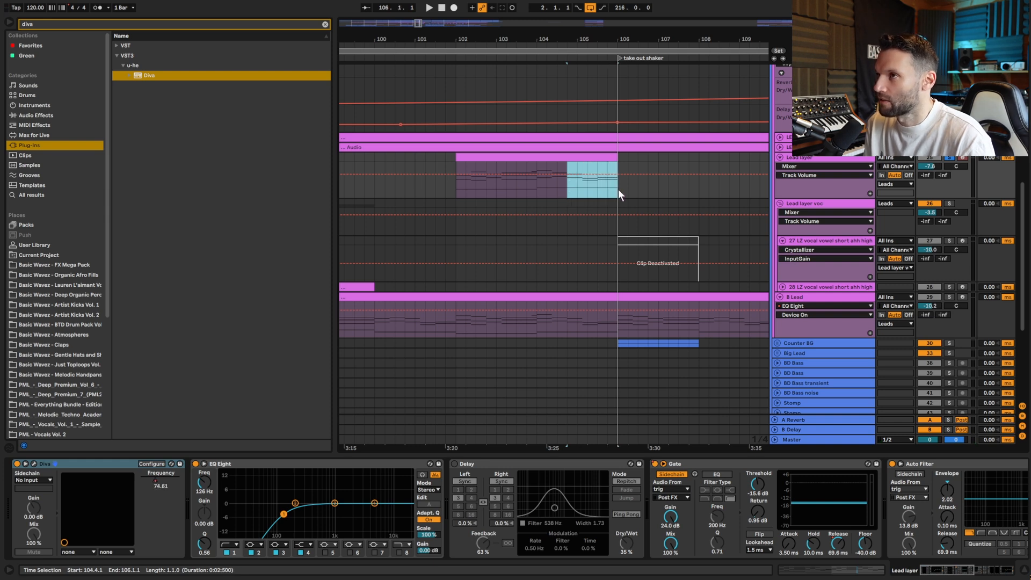
left_click_drag(617, 189, 647, 191)
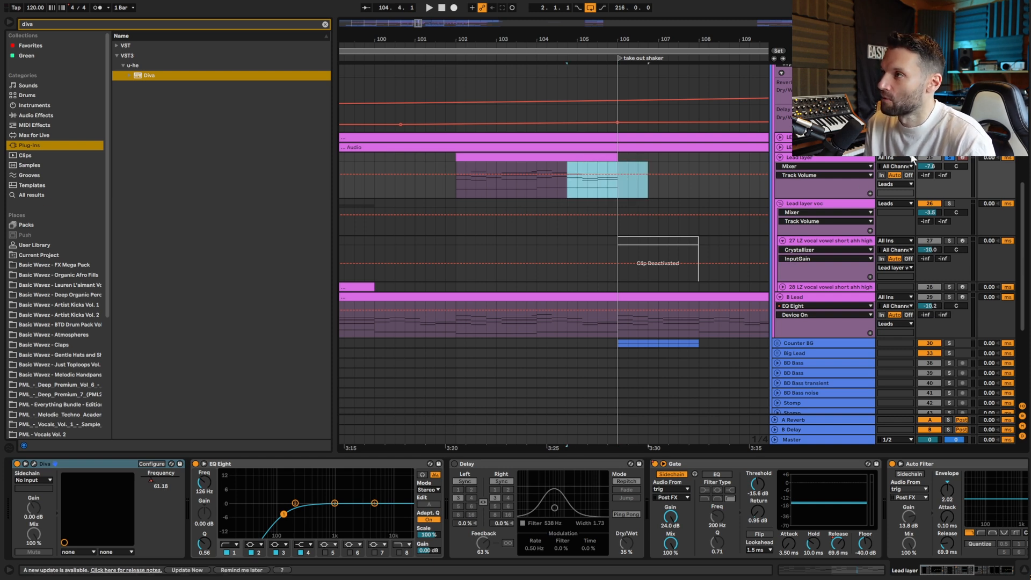
Step: Unsolo the Lead layer track and compare playback from bar 102 with the layer muted and with it active
left_click(948, 157)
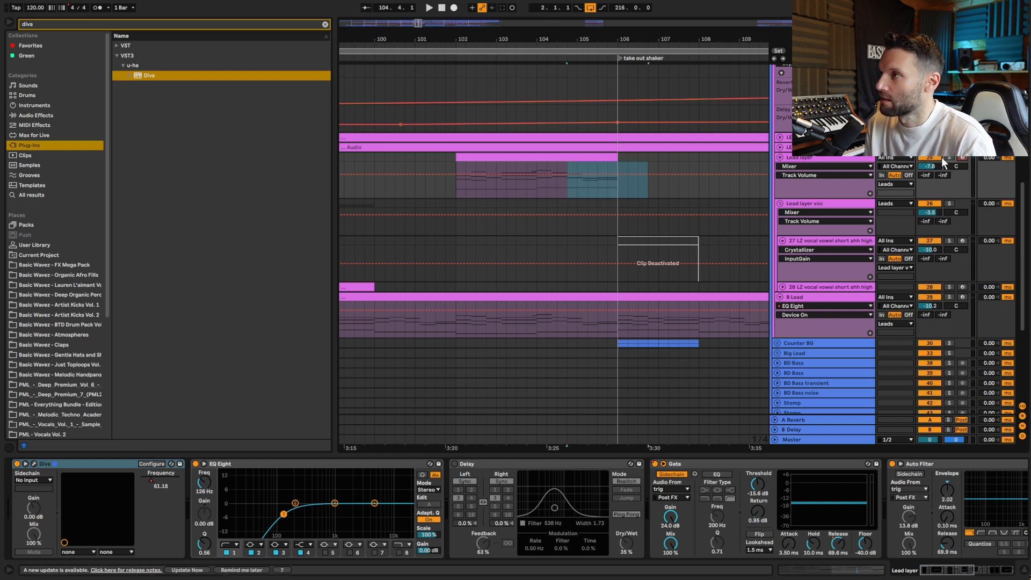
left_click(454, 171)
key("space")
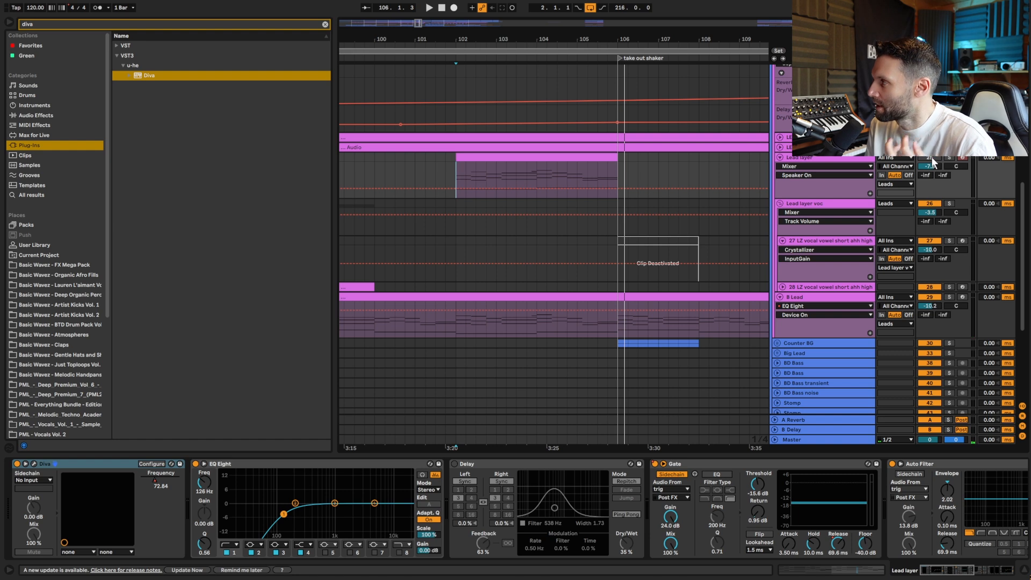
key("space")
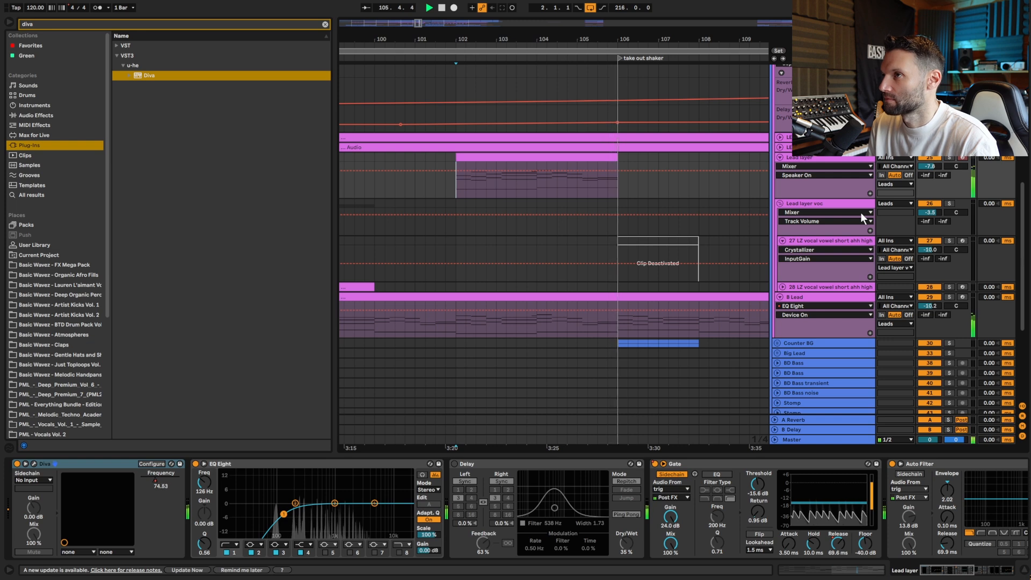
Step: Solo the Lead layer track, examine the BW AE KEYS Dust preset in its Diva window, and move the window clear of the tracks
left_click(947, 159)
left_click(823, 160)
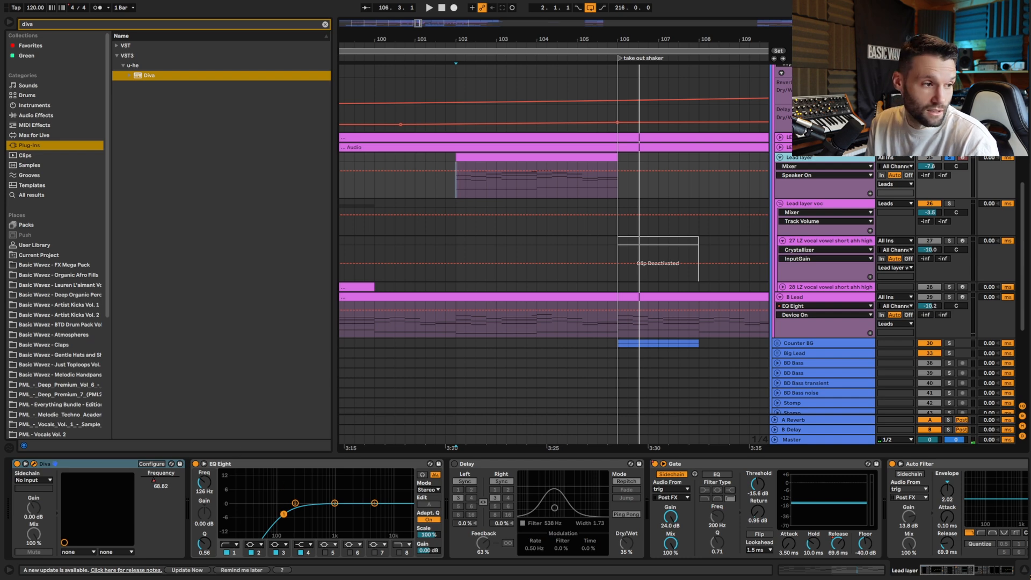
left_click_drag(698, 579, 478, 129)
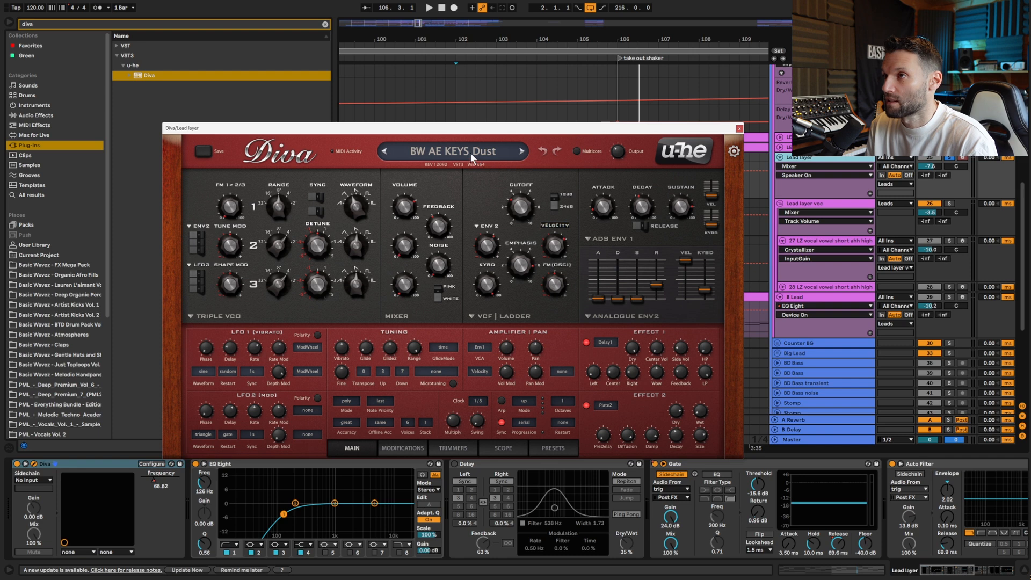
left_click_drag(504, 135, 432, 90)
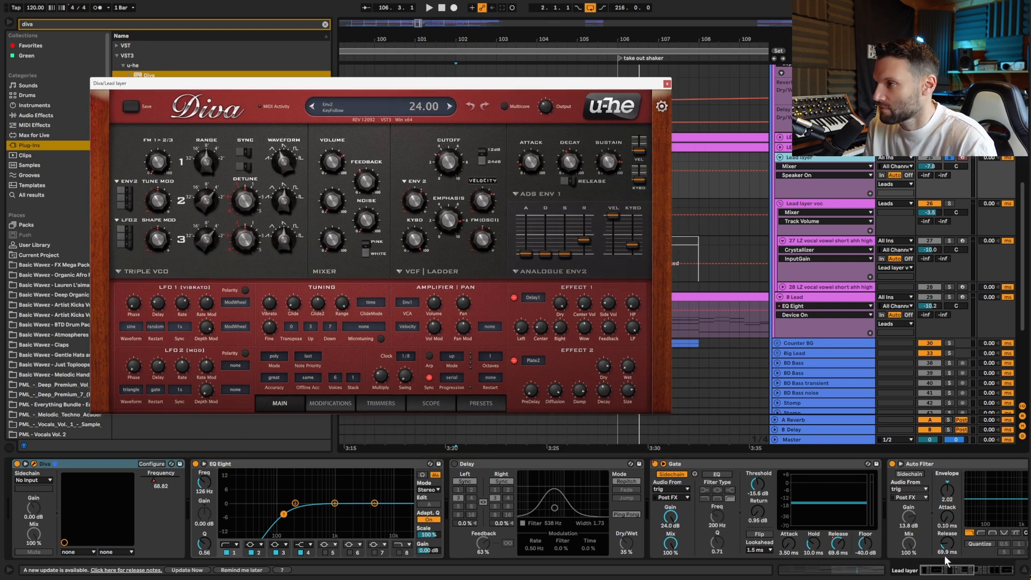
left_click(958, 572)
left_click_drag(958, 572, 930, 572)
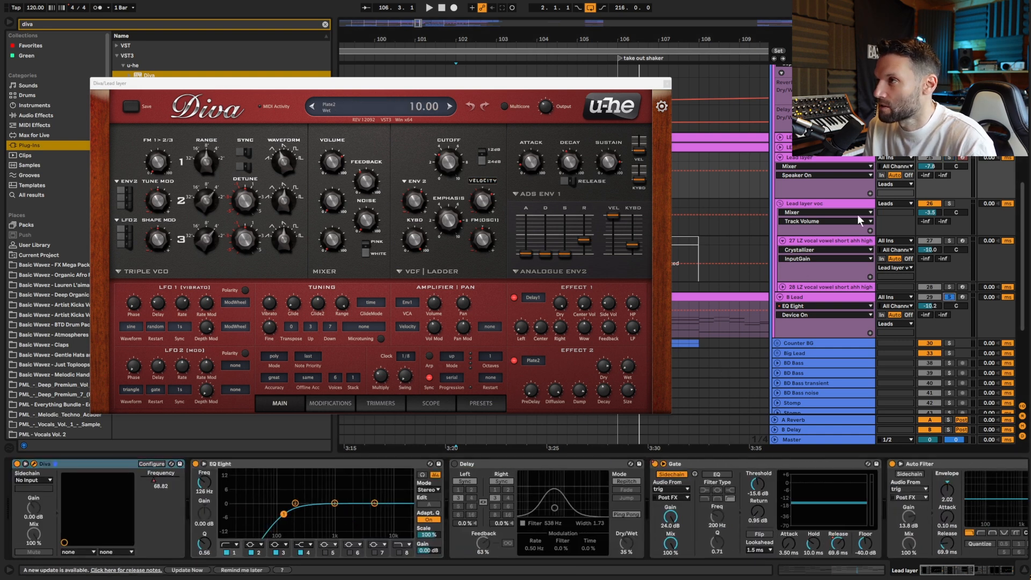
left_click_drag(417, 92, 350, 66)
Step: Bypass Lead layer's Gate, Auto Filter, Redux, soothe2, Redoptor 2 and both EQ Eights, and start playback from bar 102
left_click(196, 464)
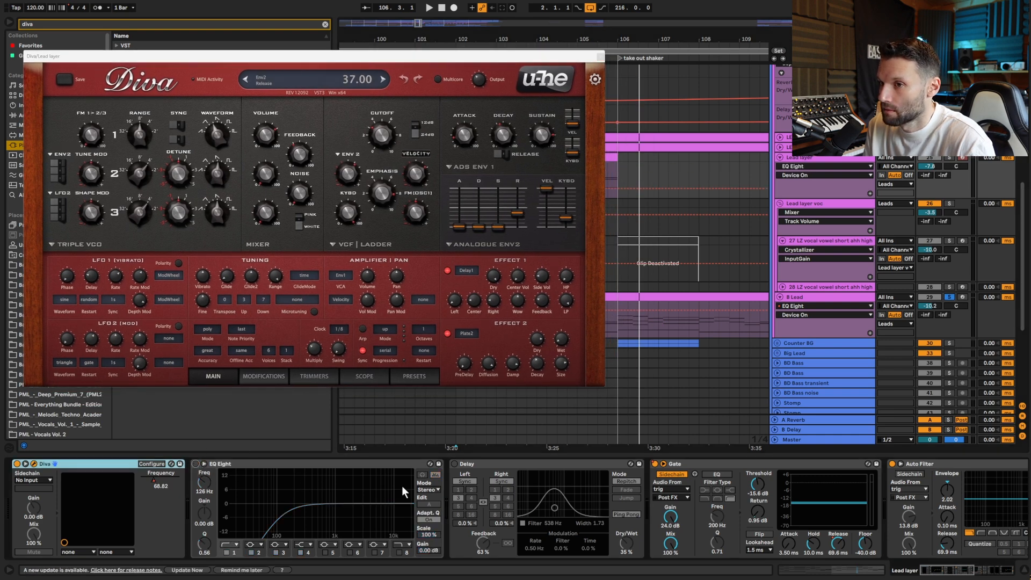
left_click(655, 465)
left_click_drag(948, 572, 962, 572)
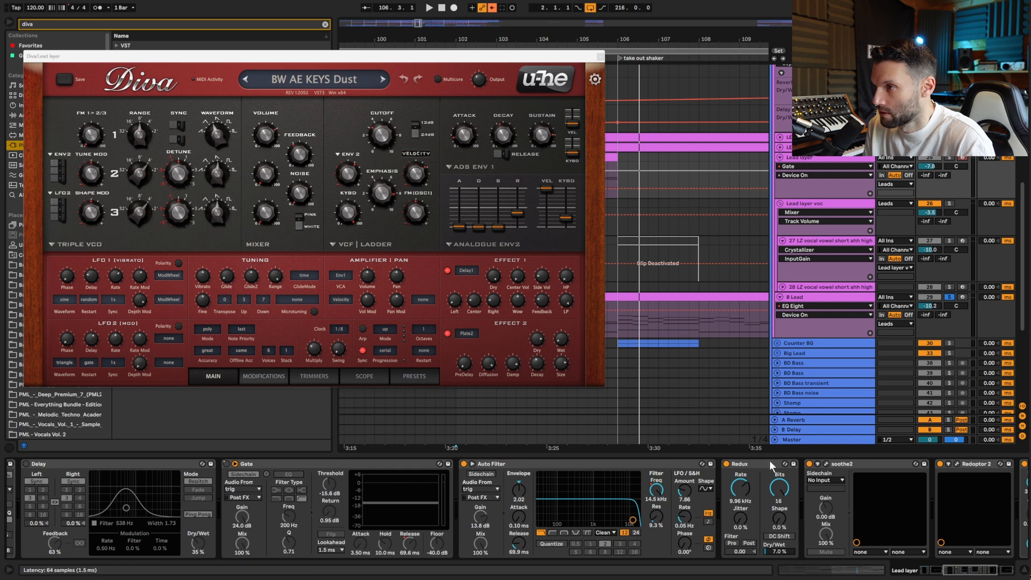
left_click(675, 464)
left_click_drag(963, 570, 983, 563)
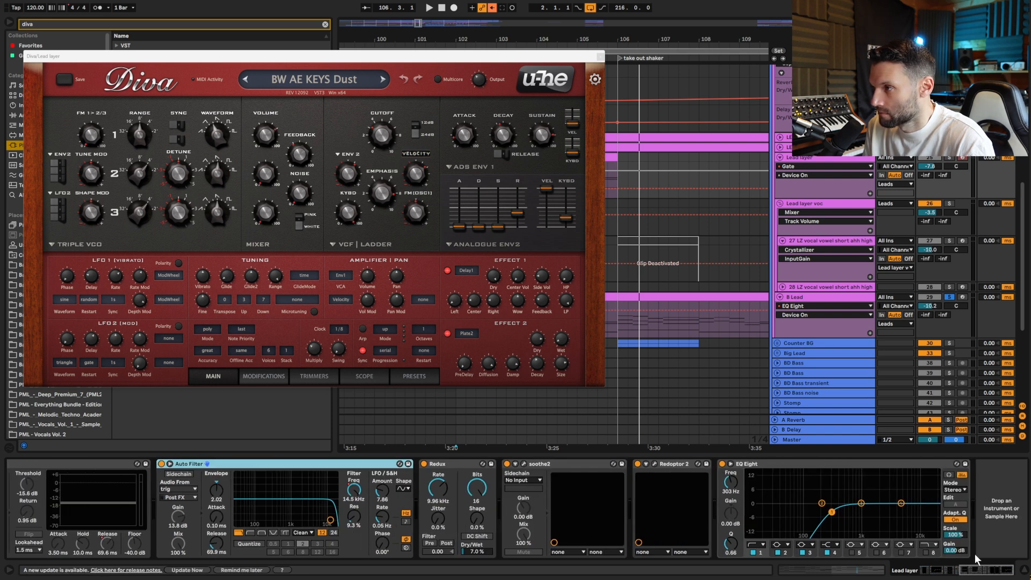
left_click(764, 465)
key("space")
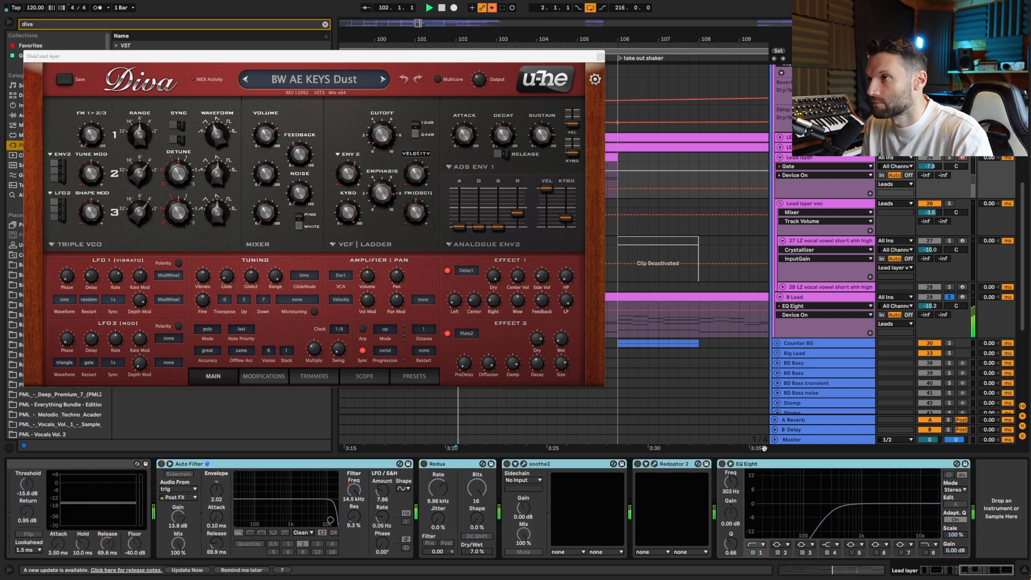
Step: Solo the Lead layer track to hear its dry Diva sound, and move the Diva window down to uncover the clip
left_click(950, 158)
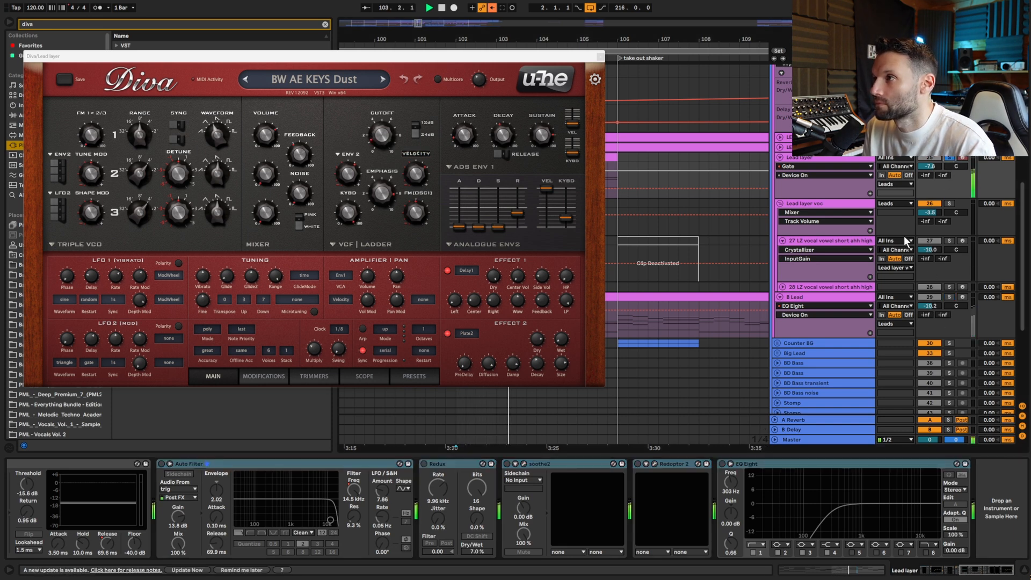
left_click(807, 159)
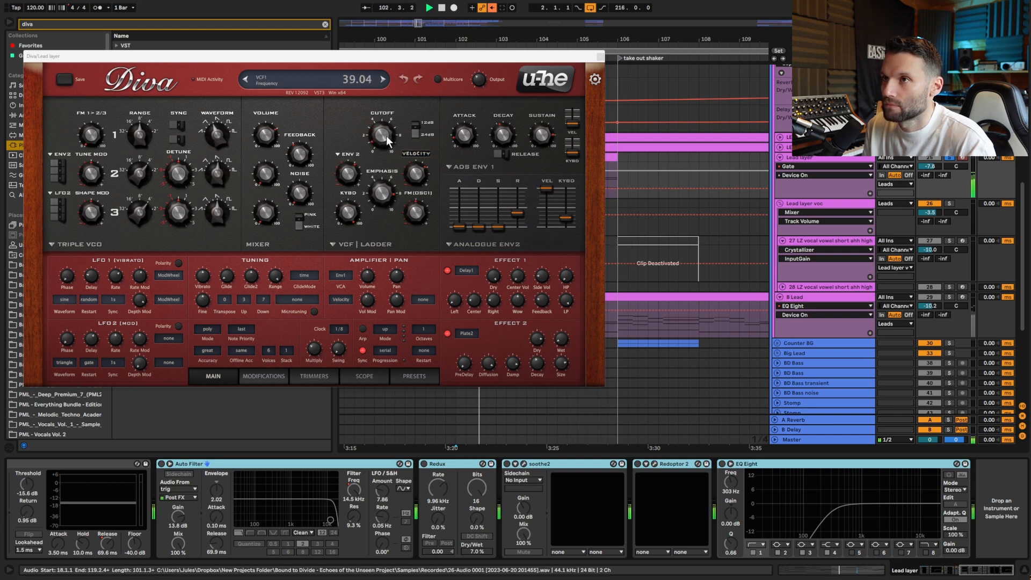
left_click_drag(467, 56, 487, 204)
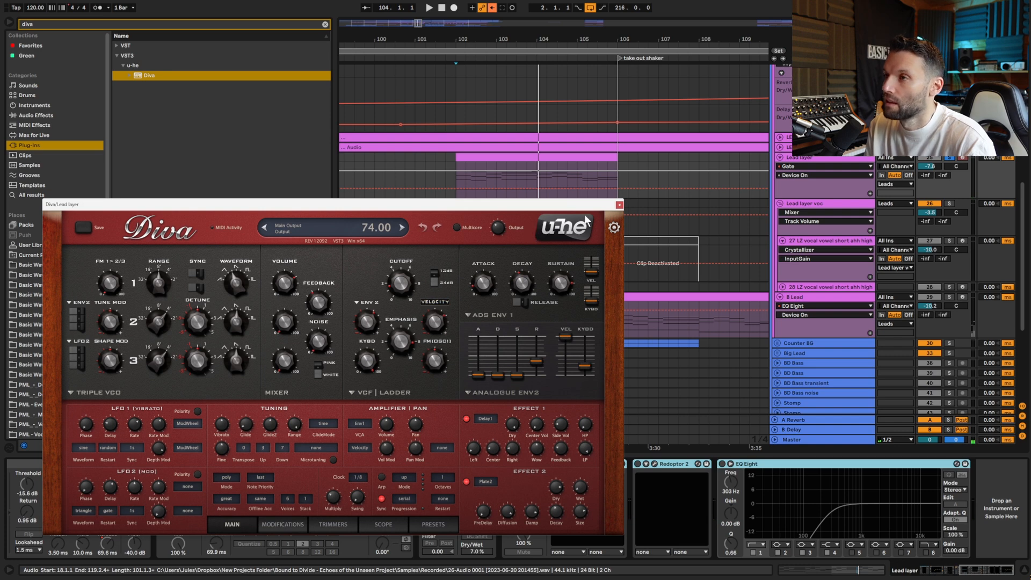
Step: Compare the BW AE KEYS Dust settings of LEAD MAIN and Lead layer on the main panels of their Diva windows, and close both windows
left_click(811, 145)
left_click_drag(534, 207, 541, 64)
left_click_drag(998, 569, 889, 570)
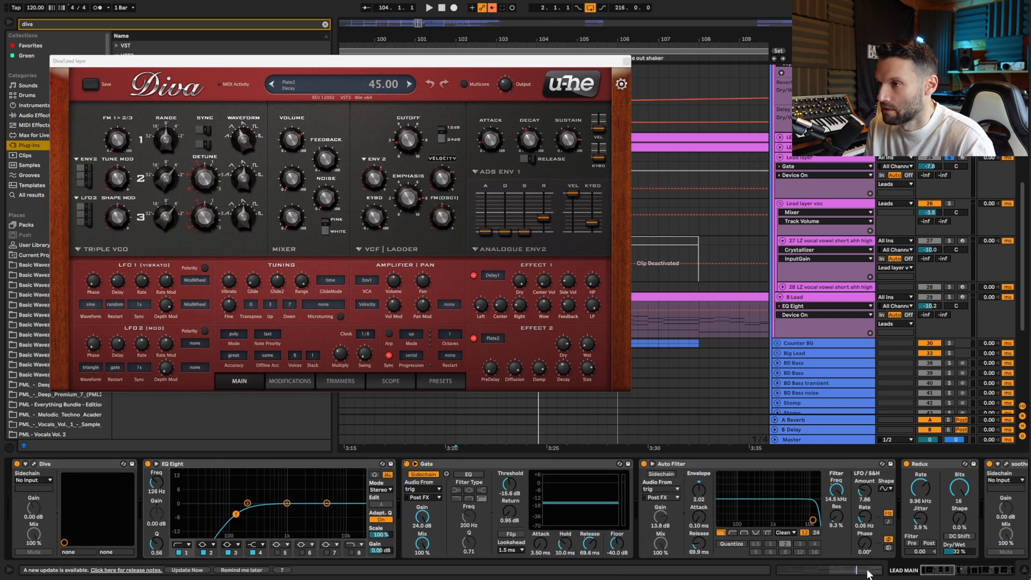
left_click(35, 464)
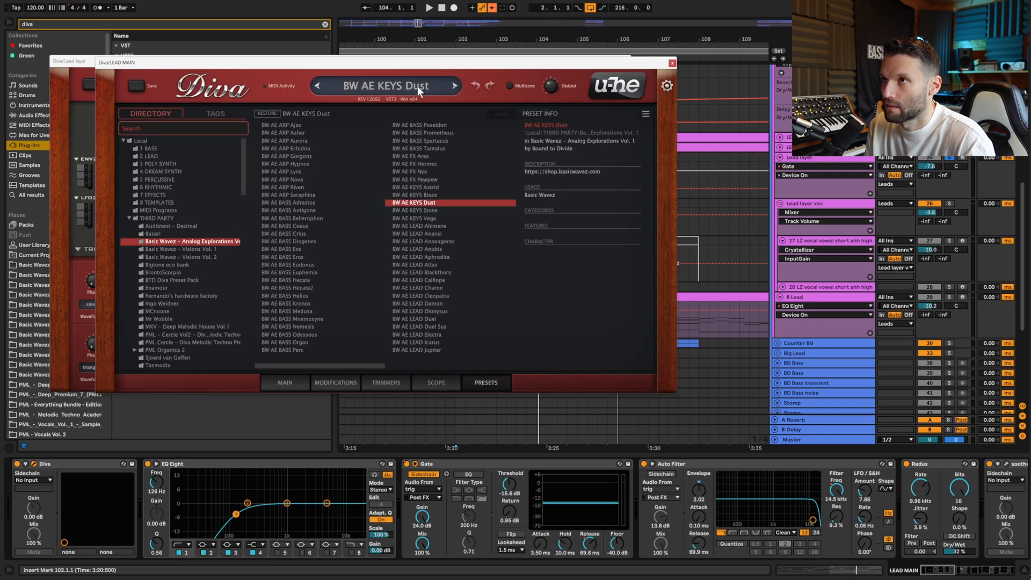
left_click_drag(446, 67, 712, 259)
left_click(713, 511)
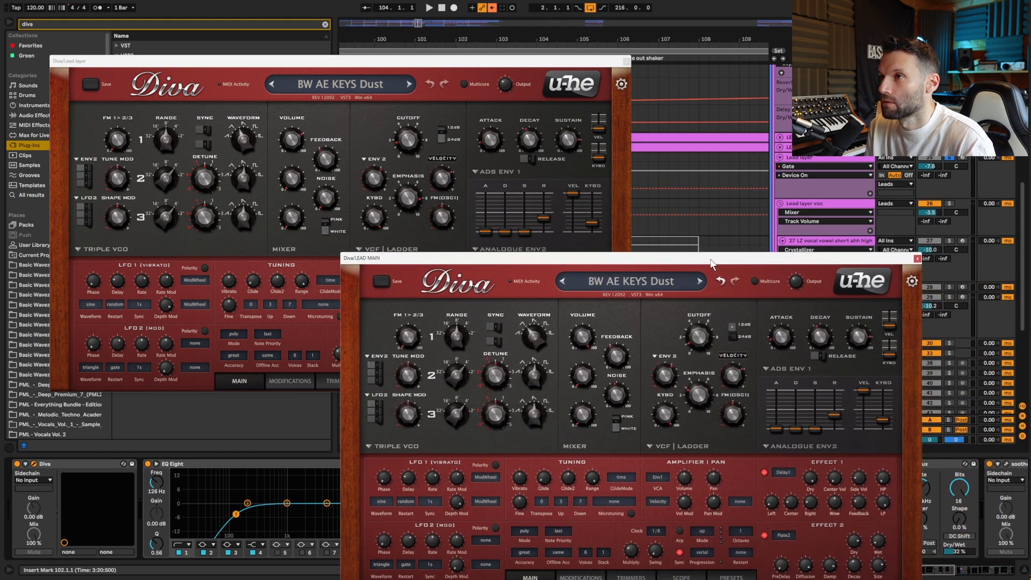
left_click_drag(711, 260, 719, 237)
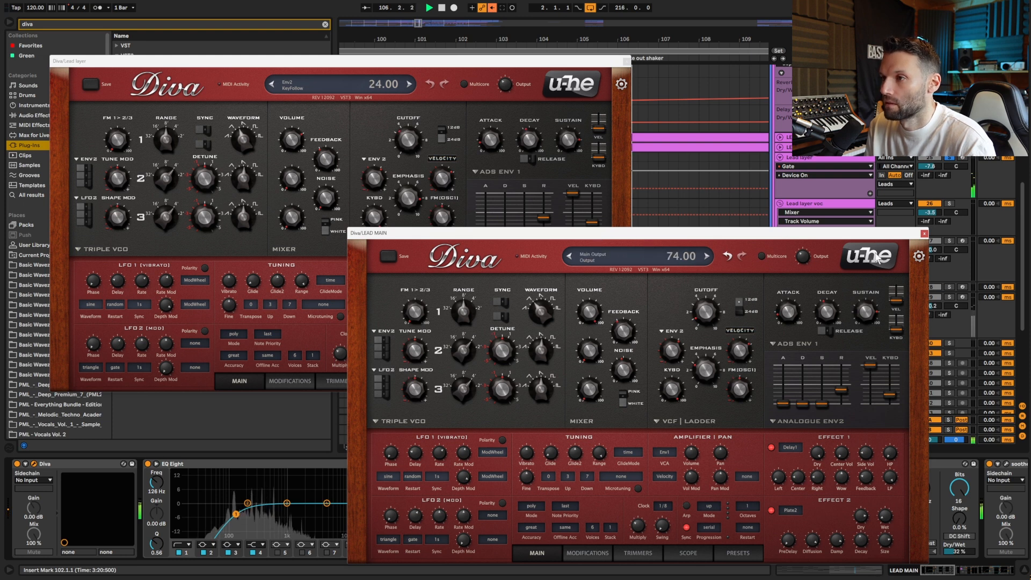
left_click(924, 234)
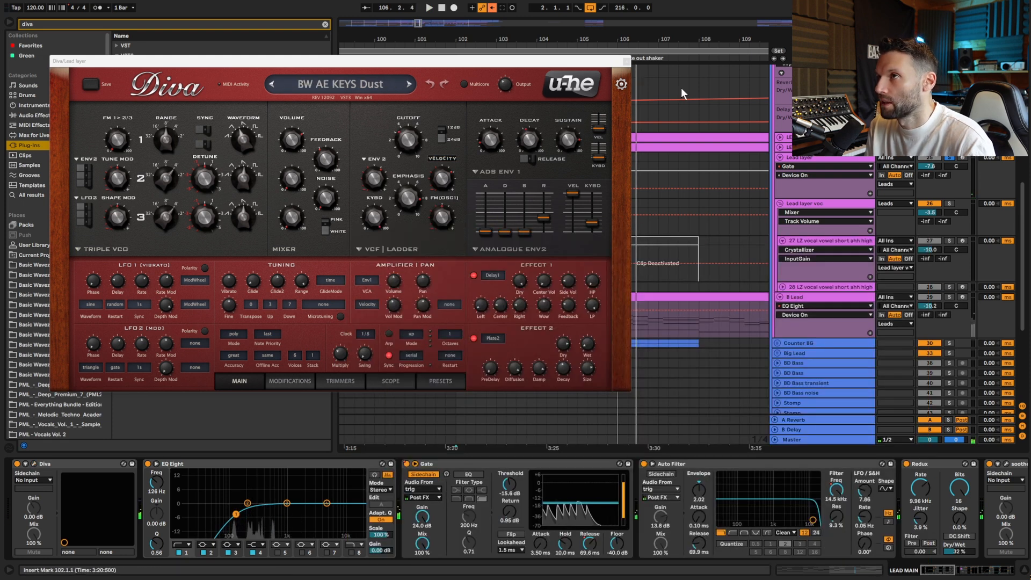
left_click(626, 62)
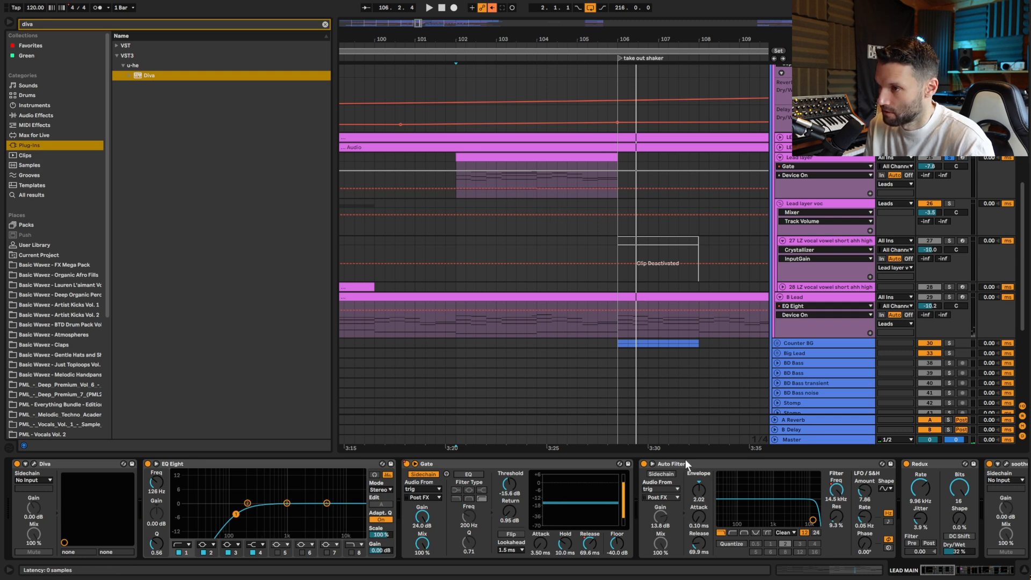
Step: Re-enable Redux, soothe2 and Redoptor 2 in the Lead layer track's effect chain
left_click_drag(942, 572, 969, 570)
left_click(812, 158)
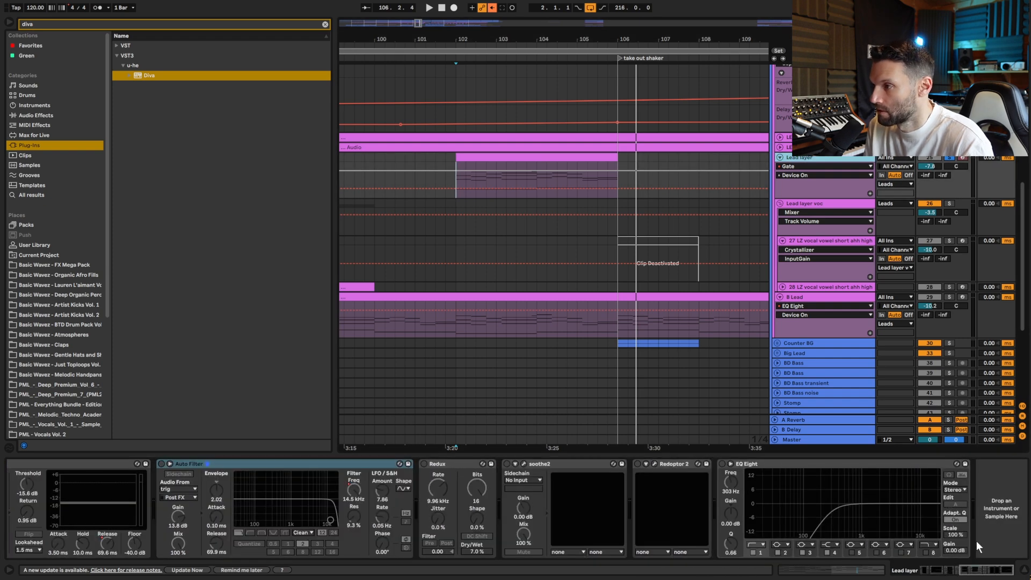
scroll(753, 470, "left", 6)
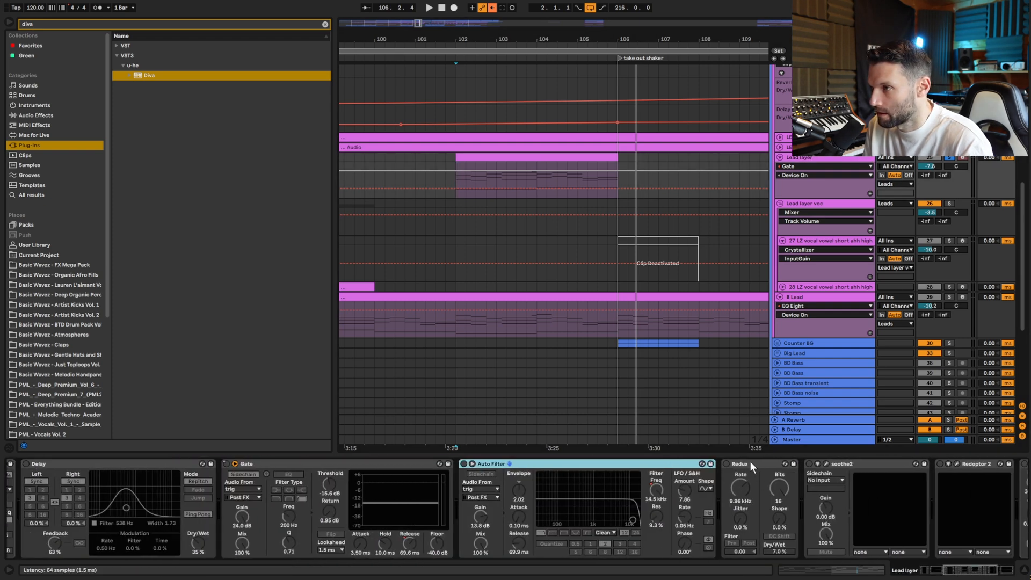
left_click(753, 464)
left_click(810, 464)
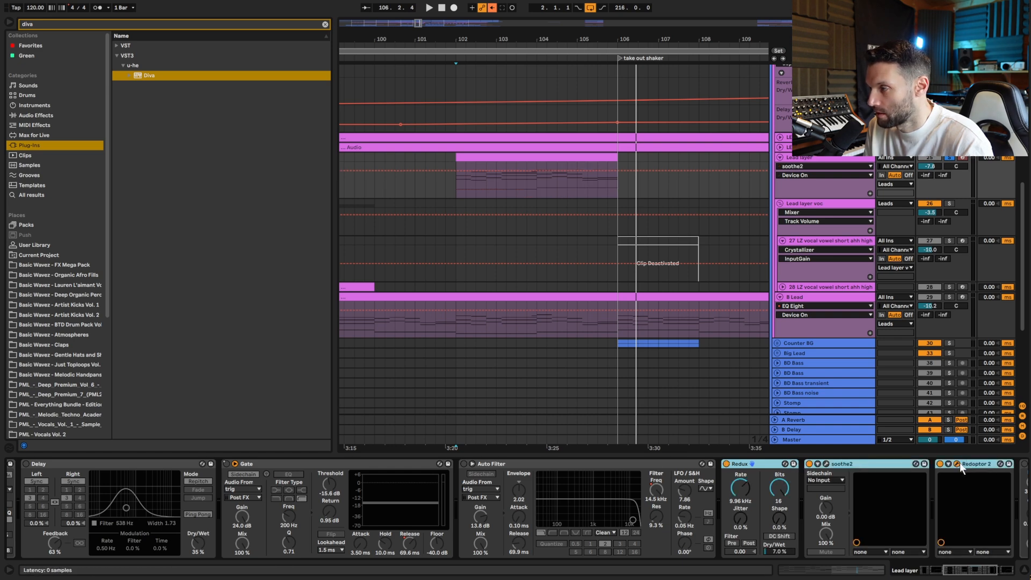
Step: Place the Redoptor 2 window over the arrangement and audition the soloed Lead layer with its Hot Rod preset from bar 102
left_click_drag(588, 579, 643, 246)
key("space")
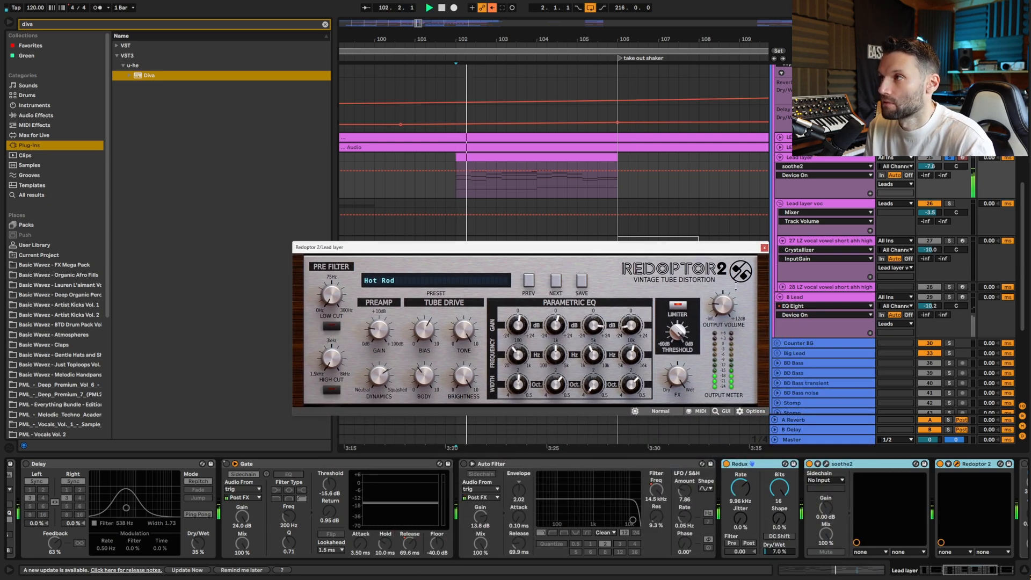
left_click(558, 182)
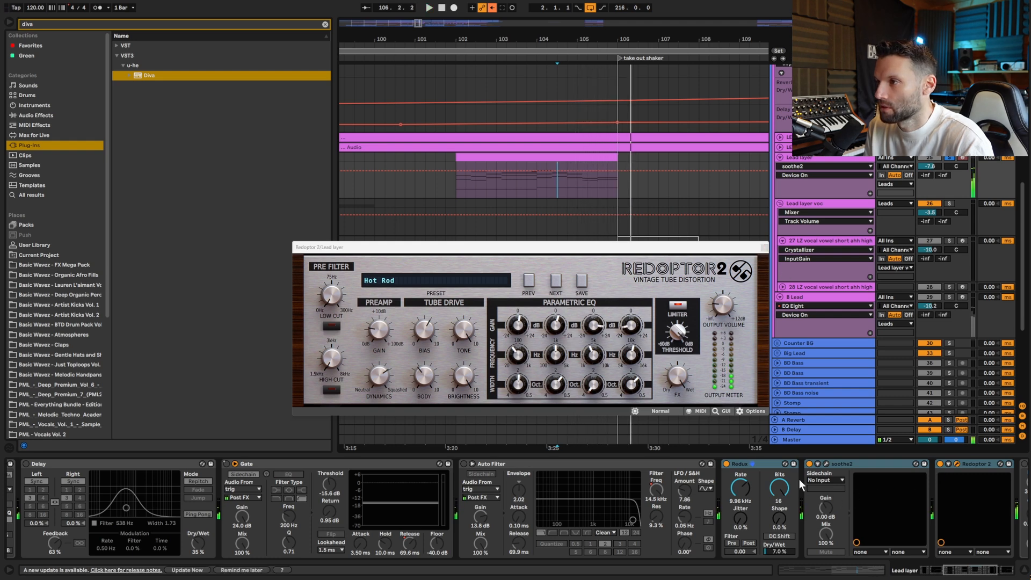
left_click(776, 467)
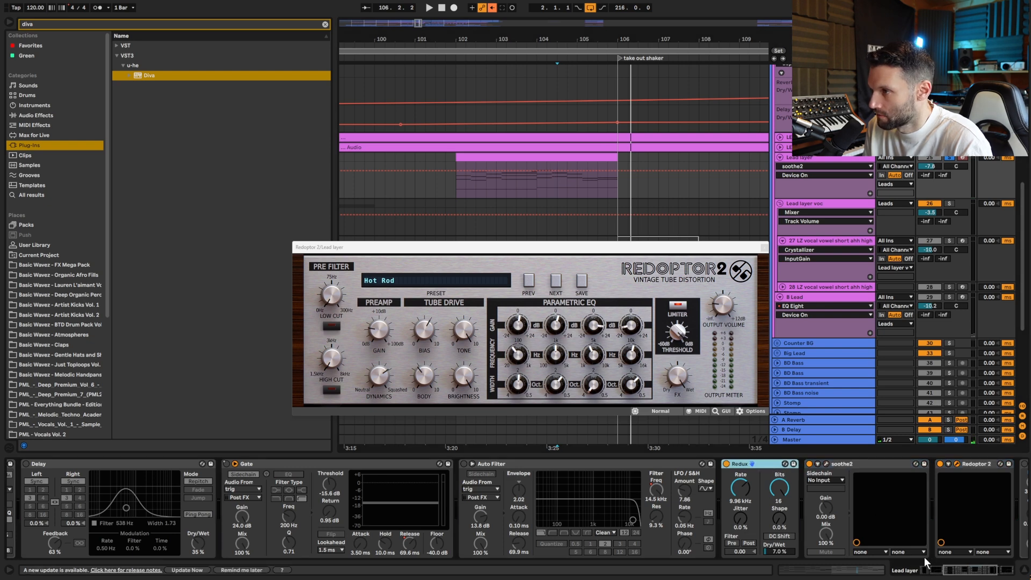
Step: Re-enable the automation of Lead layer's Gate and listen to the gated sound from 104.3.1 in the clip
left_click_drag(969, 577, 946, 573)
left_click(951, 548)
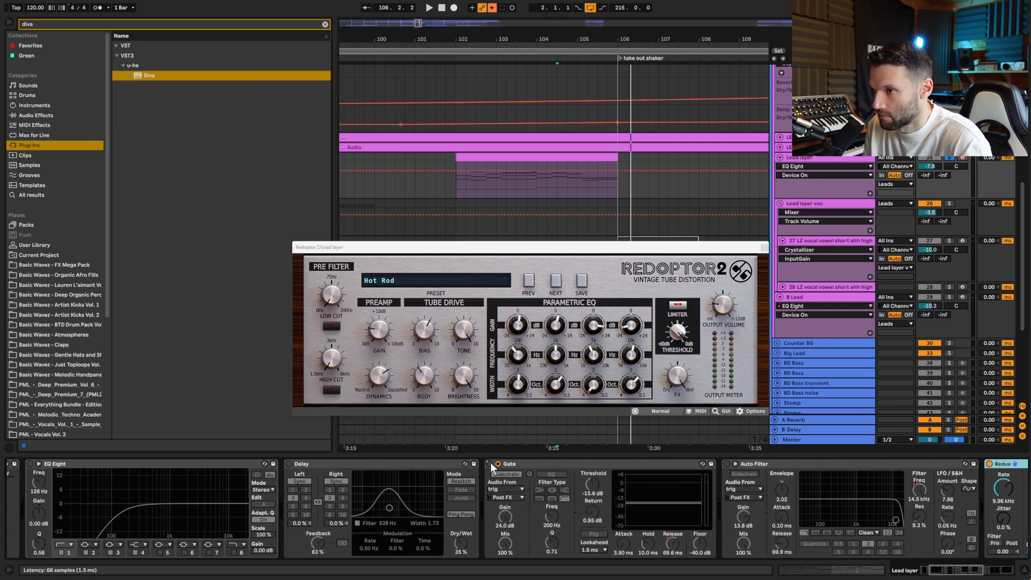
right_click(492, 466)
left_click(518, 484)
key("space")
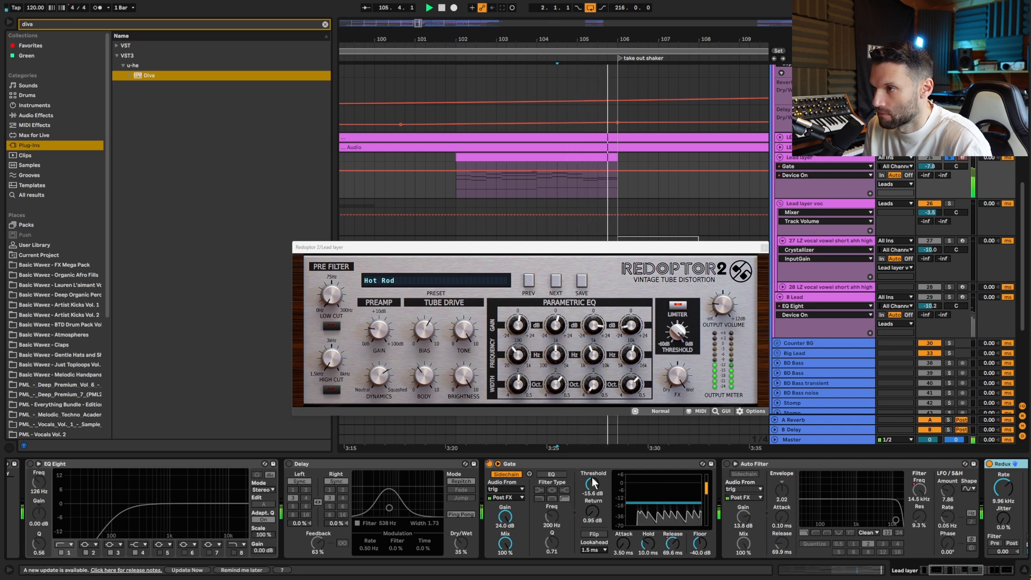
key("space")
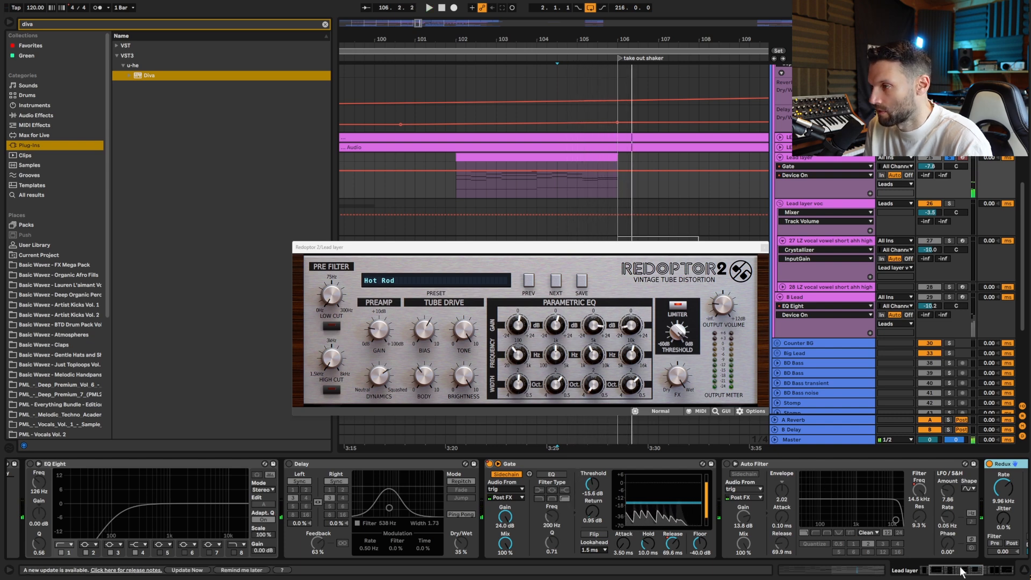
Step: Re-enable the EQ Eight after Diva on Lead layer, unsolo the track and close the Redoptor 2 window
left_click_drag(947, 572, 939, 573)
left_click(196, 464)
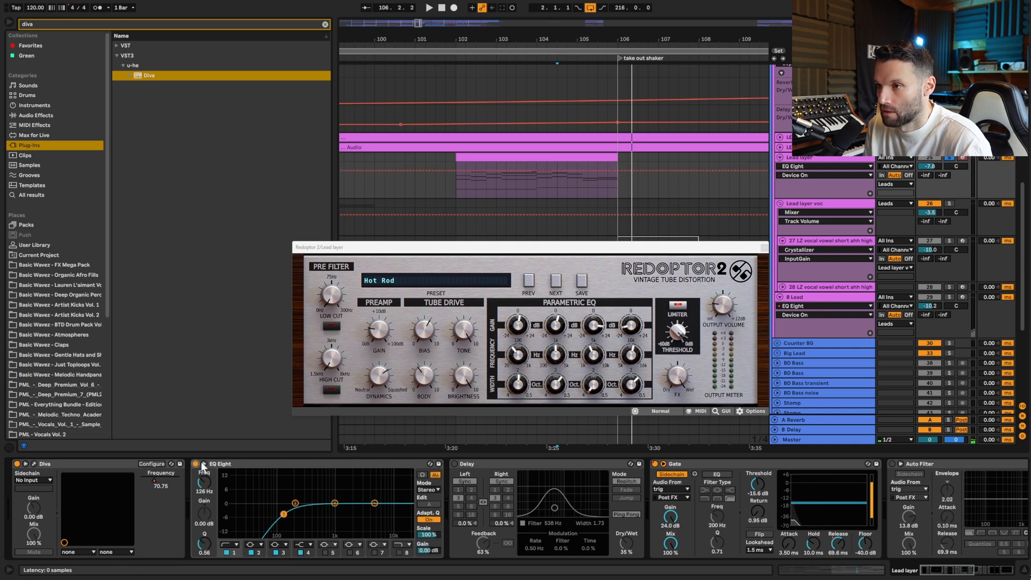
left_click(558, 185)
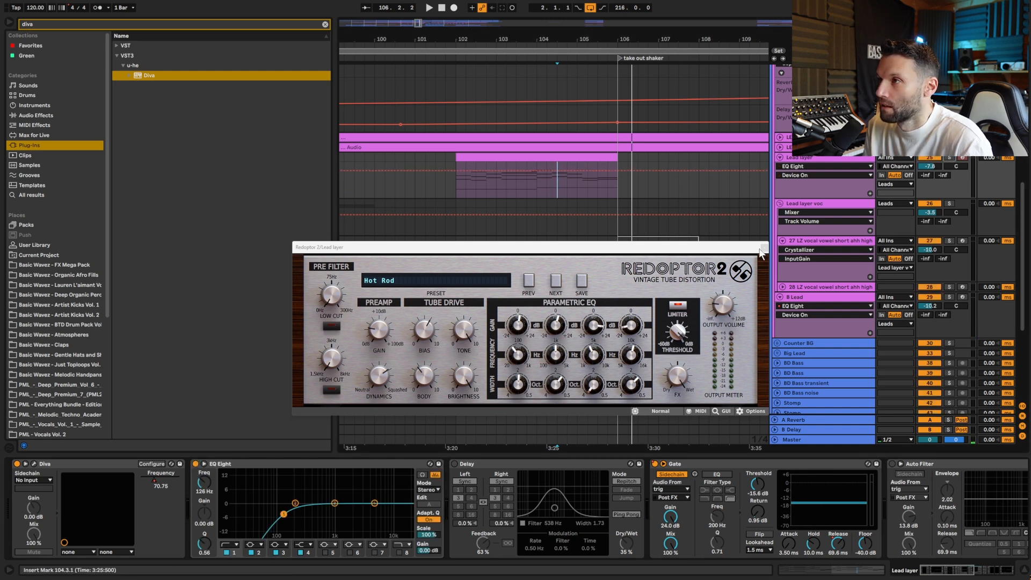
left_click(765, 248)
Step: Zoom the arrangement out to the climax section and play the full mix from bar 122 with B Lead selected
left_click_drag(418, 23, 456, 34)
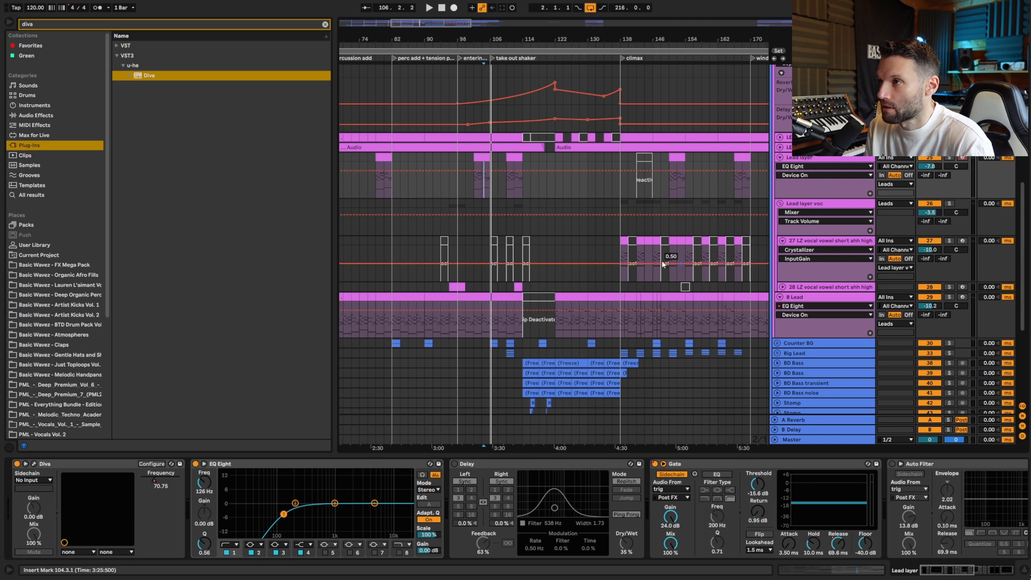
left_click(617, 251)
scroll(591, 274, "down", 2)
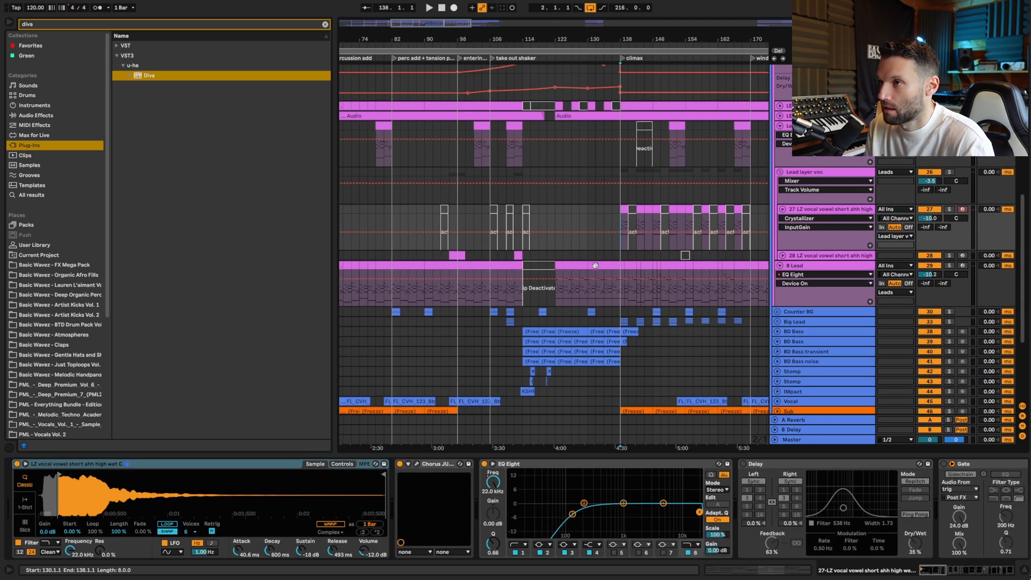
left_click(558, 299)
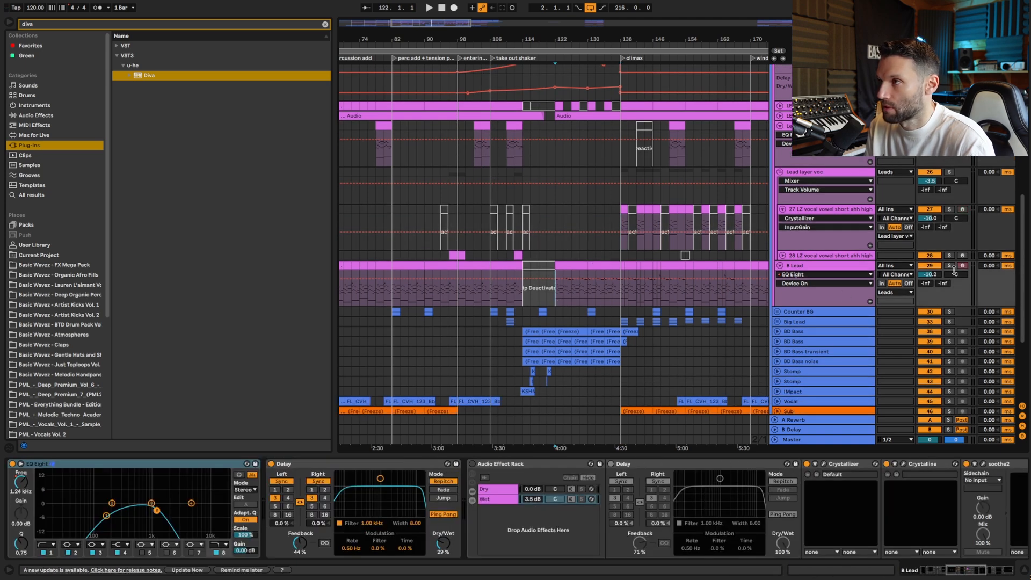
key("space")
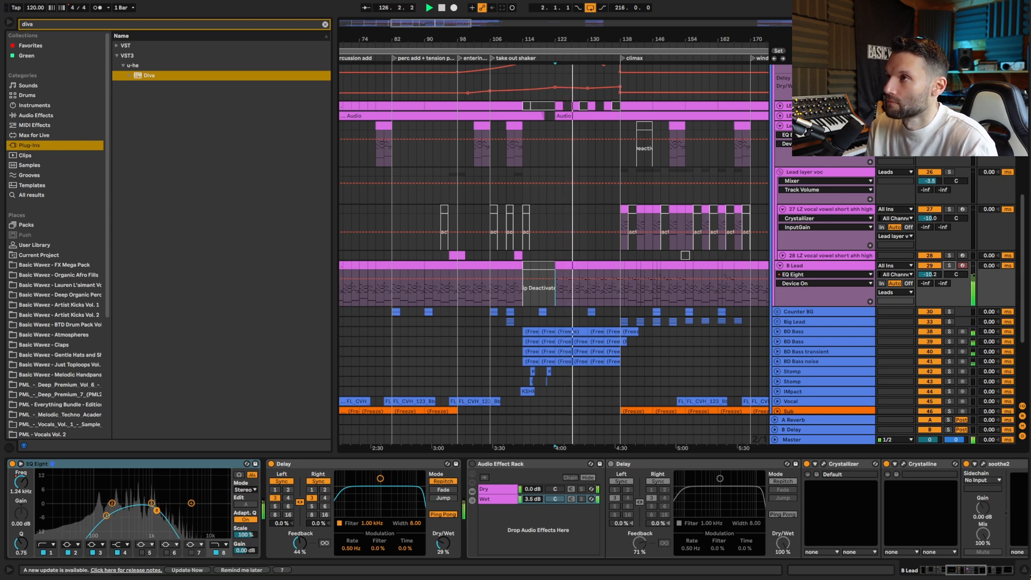
key("space")
Step: Solo B Lead, play its clip from bar 122 and open the clip's MIDI notes
left_click(779, 115)
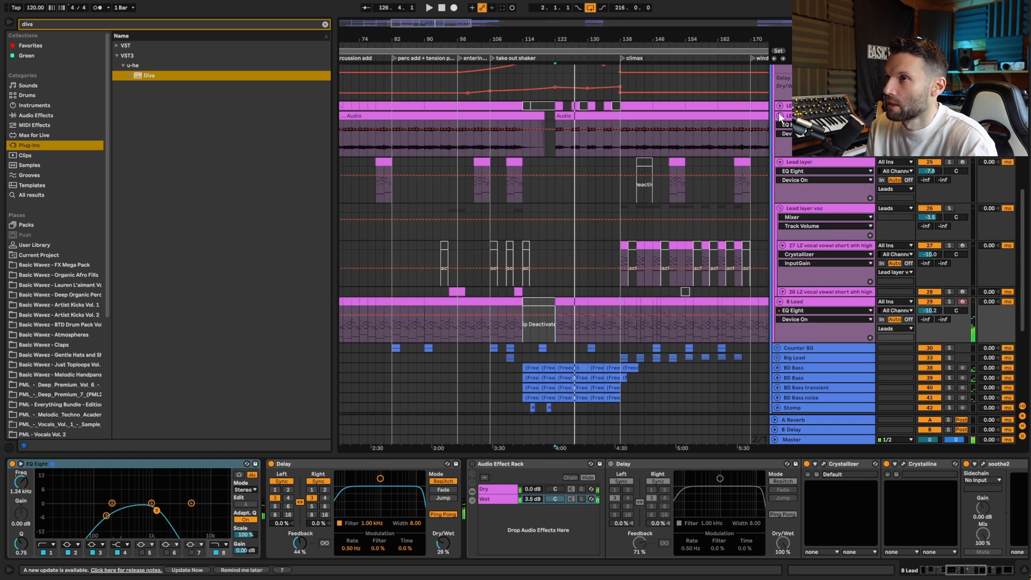
left_click(949, 302)
left_click(570, 303)
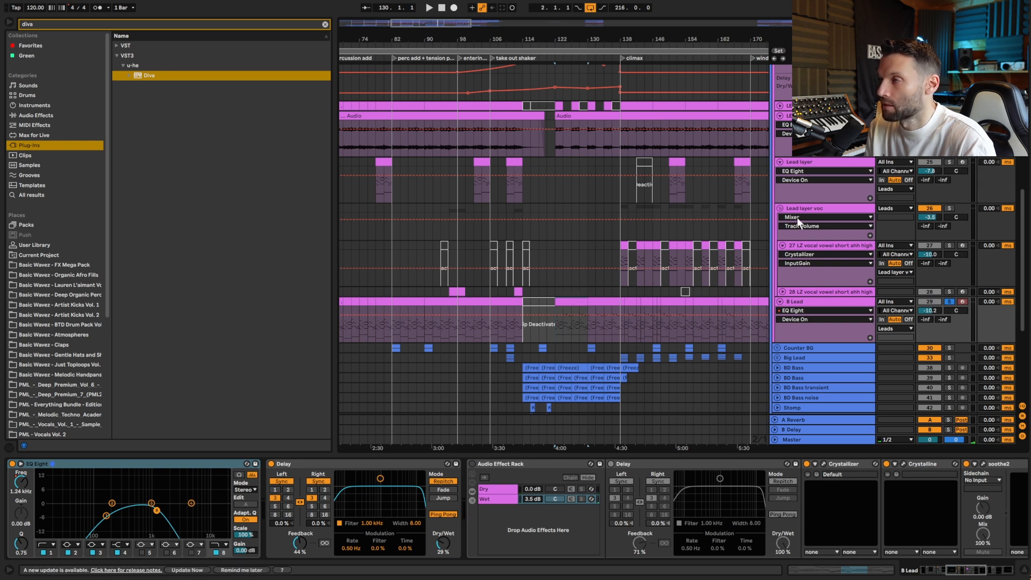
key("space")
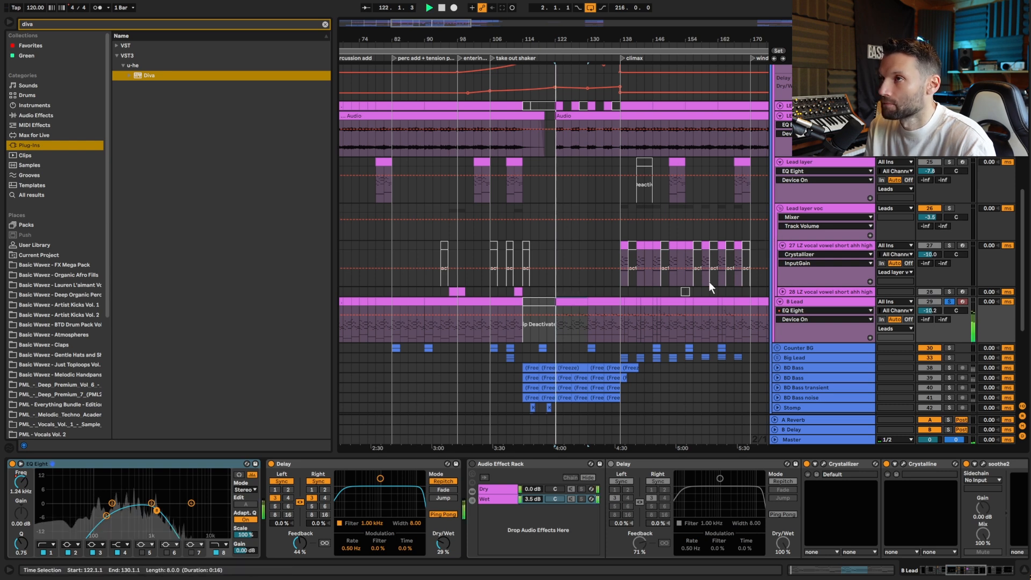
double_click(566, 302)
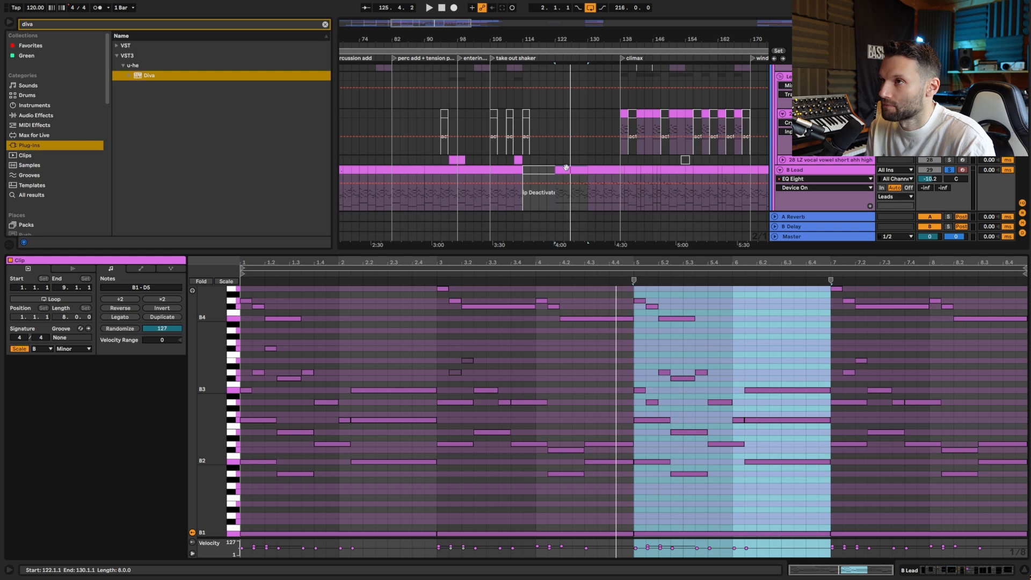
Step: Bypass B Lead's first EQ Eight and play the soloed part from bar 122 while examining its MIDI notes
left_click(829, 171)
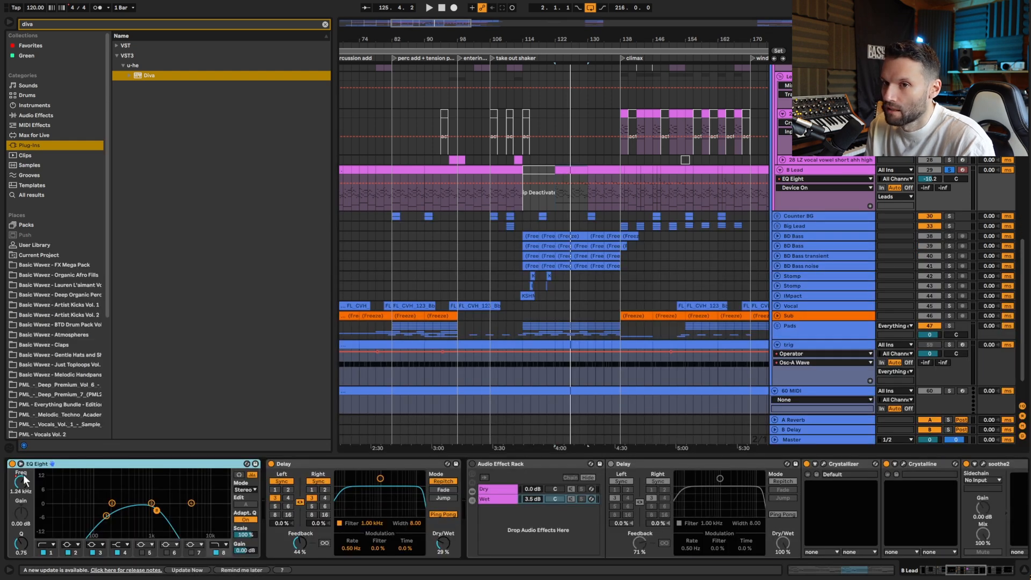
left_click(12, 464)
left_click(951, 169)
left_click(951, 170)
key("space")
double_click(567, 170)
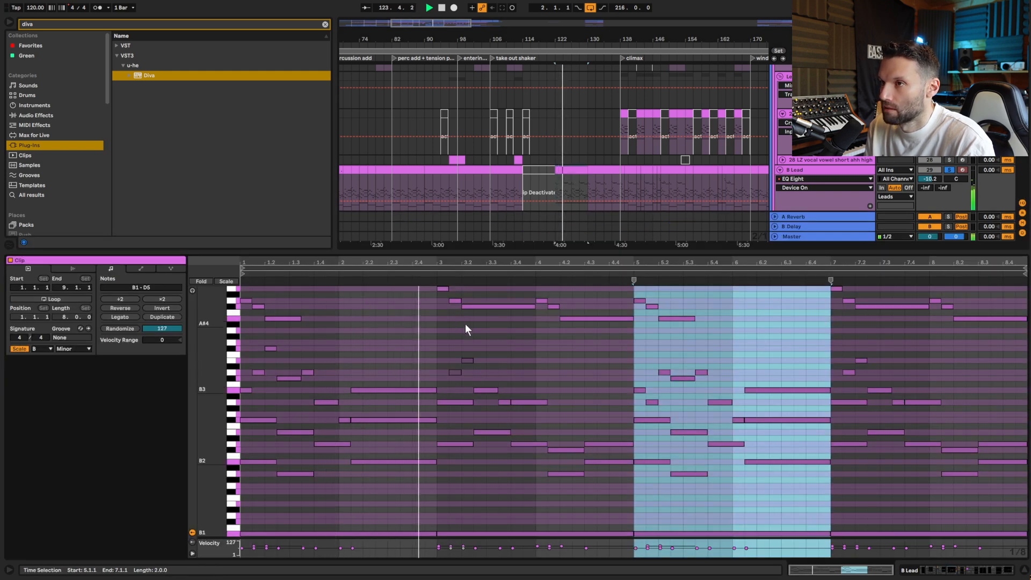
scroll(464, 323, "up", 1)
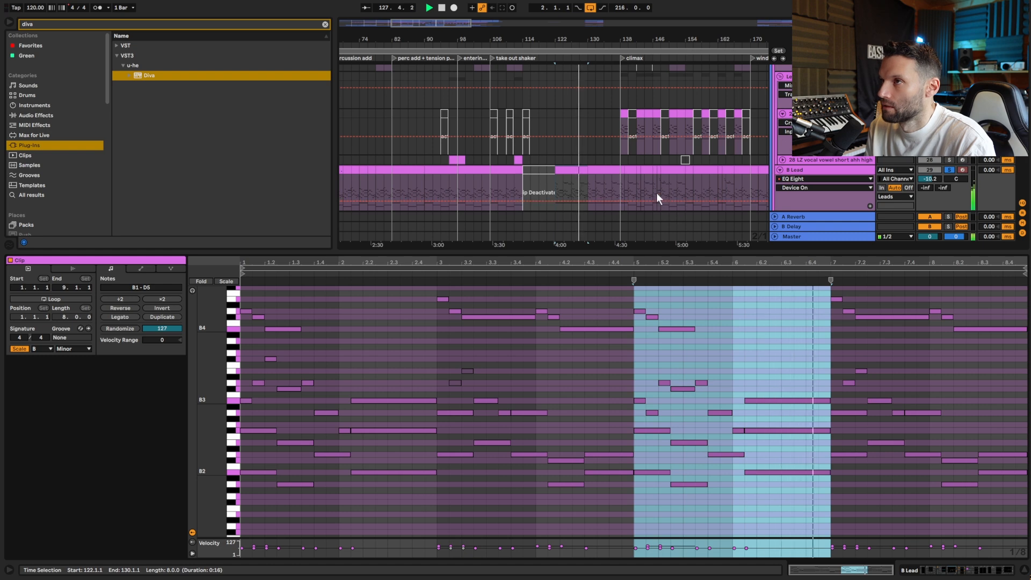
Step: Re-enable B Lead's first EQ Eight, show the end of its effect chain and stop playback
left_click(822, 169)
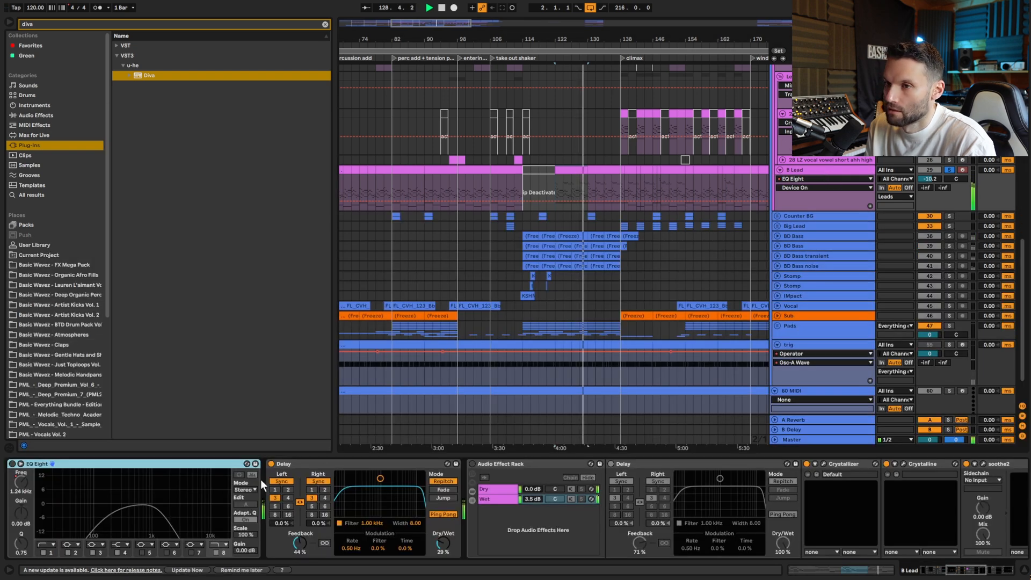
left_click(12, 464)
left_click_drag(962, 571, 991, 569)
key("space")
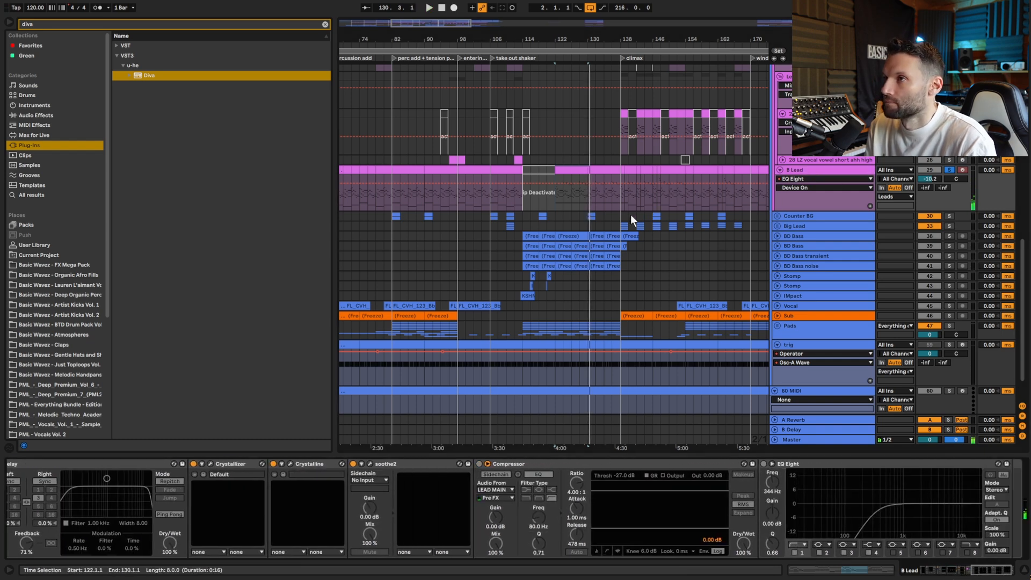
Step: Switch the solo from B Lead to LEAD MAIN AUDIO and play it from bar 122
left_click(621, 199)
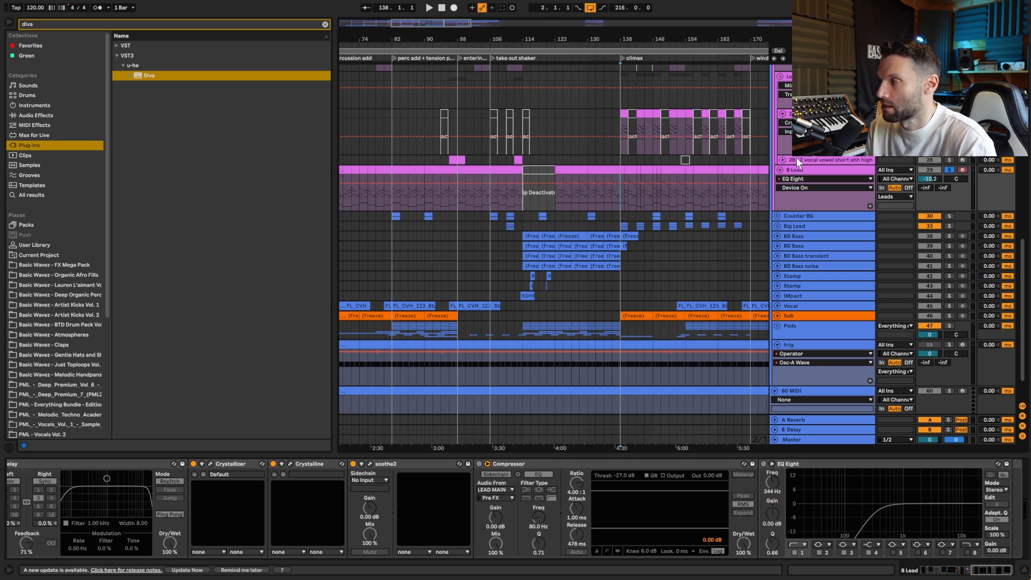
left_click_drag(491, 27, 488, 204)
scroll(489, 201, "up", 5)
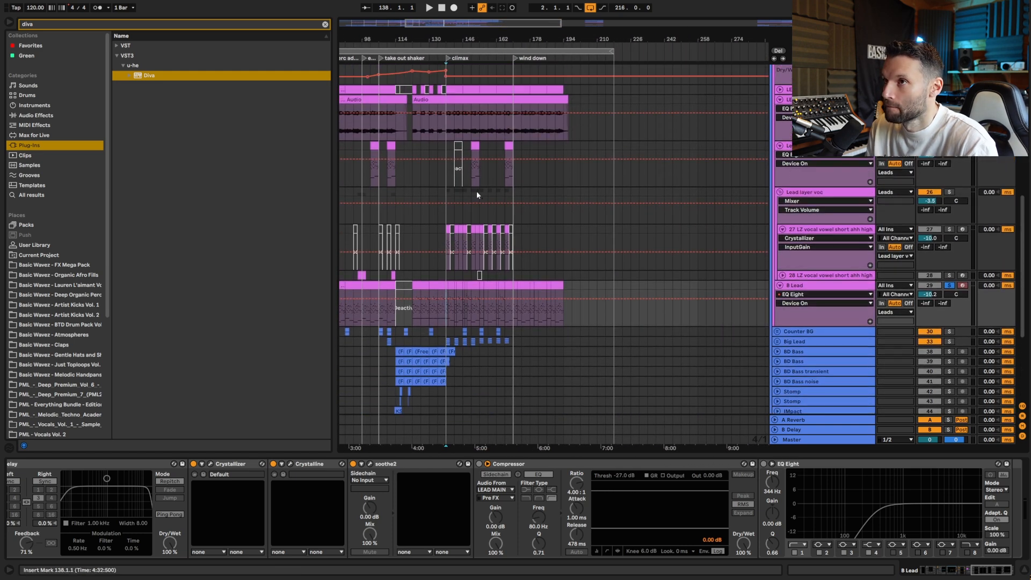
left_click(412, 141)
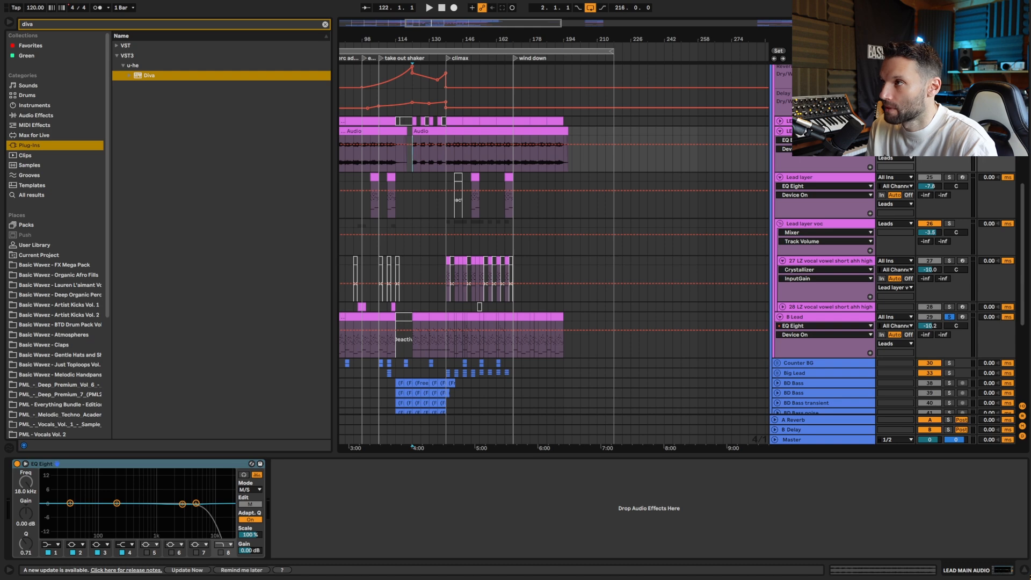
key("space")
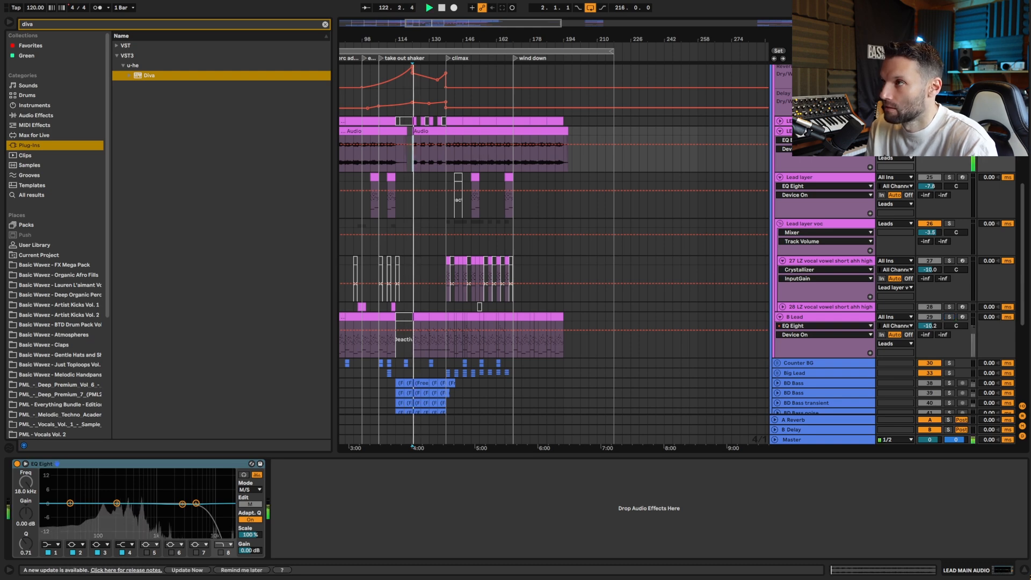
Step: Stop playback and select LEAD MAIN's clip at bar 122 with the track unfolded
left_click(414, 122)
key("space")
scroll(780, 118, "up", 2)
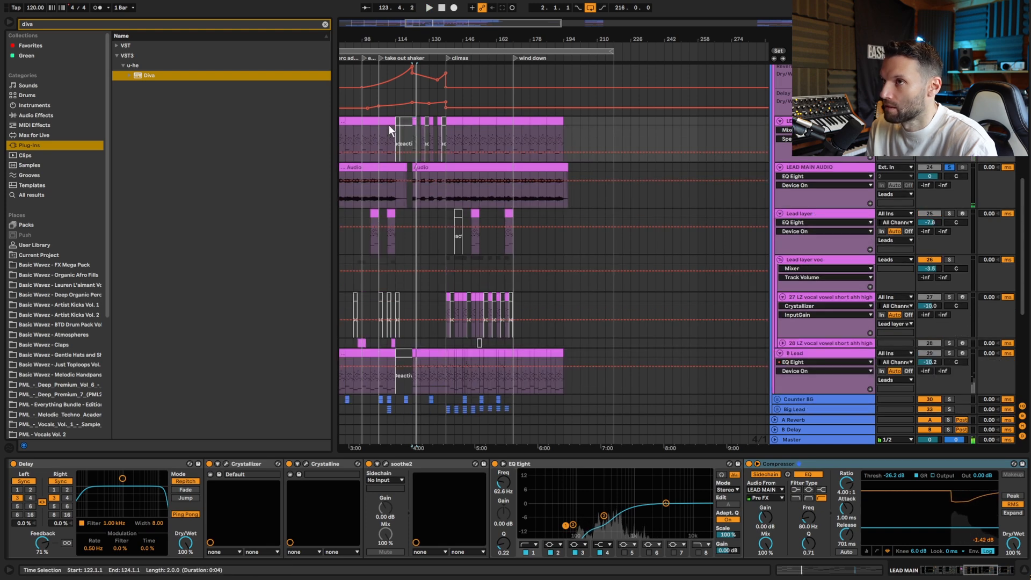
Step: Solo track 27, the LZ vocal vowel short ahh high layer, and play it briefly from the climax at bar 138
scroll(504, 185, "down", 2)
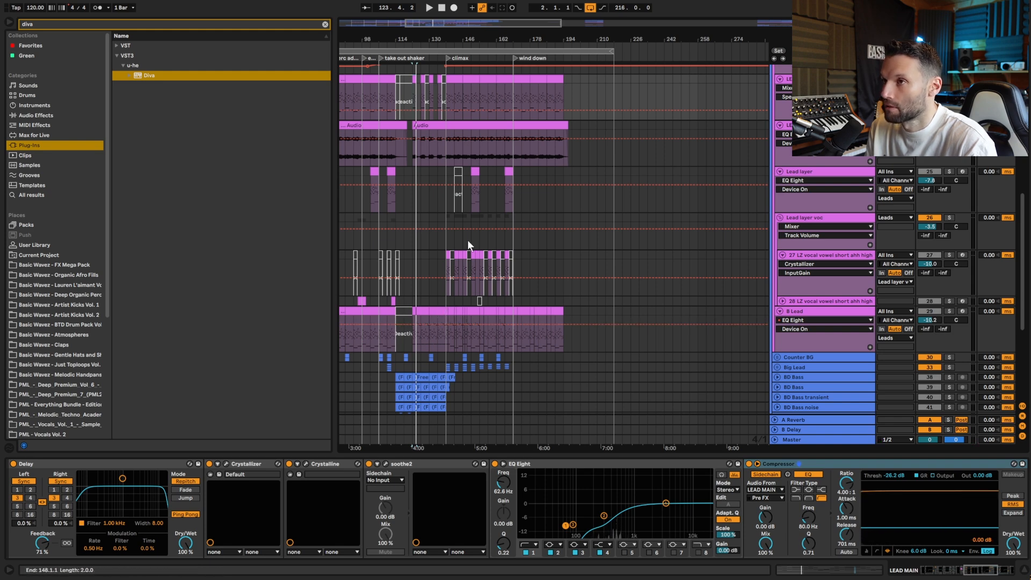
left_click_drag(496, 24, 441, 90)
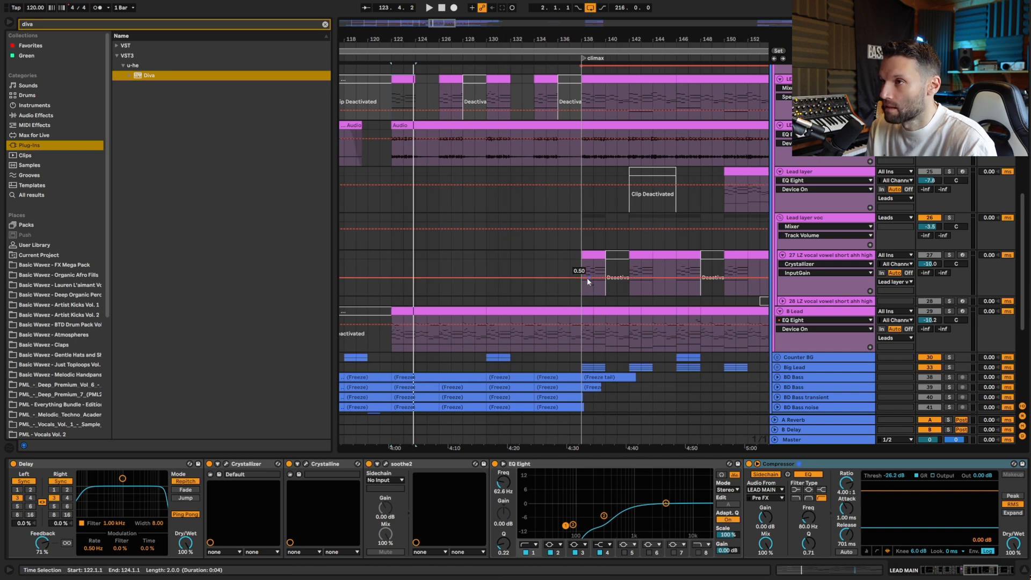
left_click(583, 262)
left_click(950, 256)
key("space")
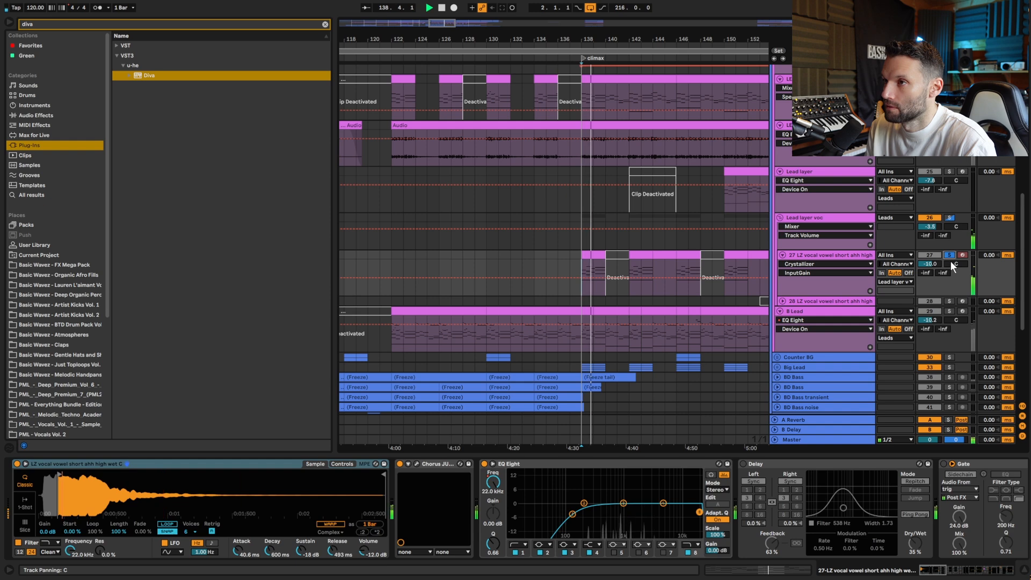
key("space")
Step: Clear the solo on the Lead layer voc group and play the full mix from bar 137
left_click(952, 211)
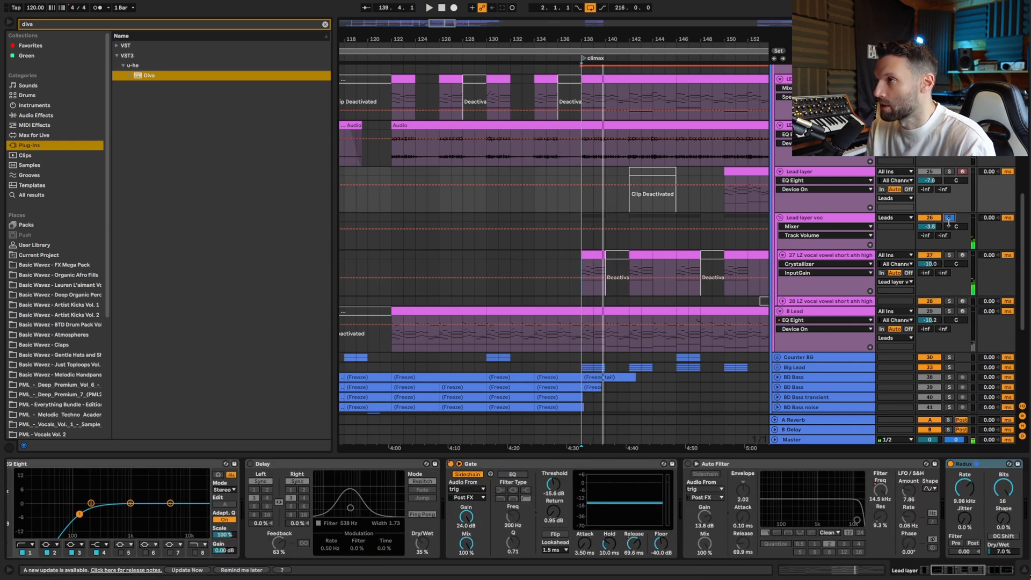
left_click(953, 219)
left_click(571, 253)
key("space")
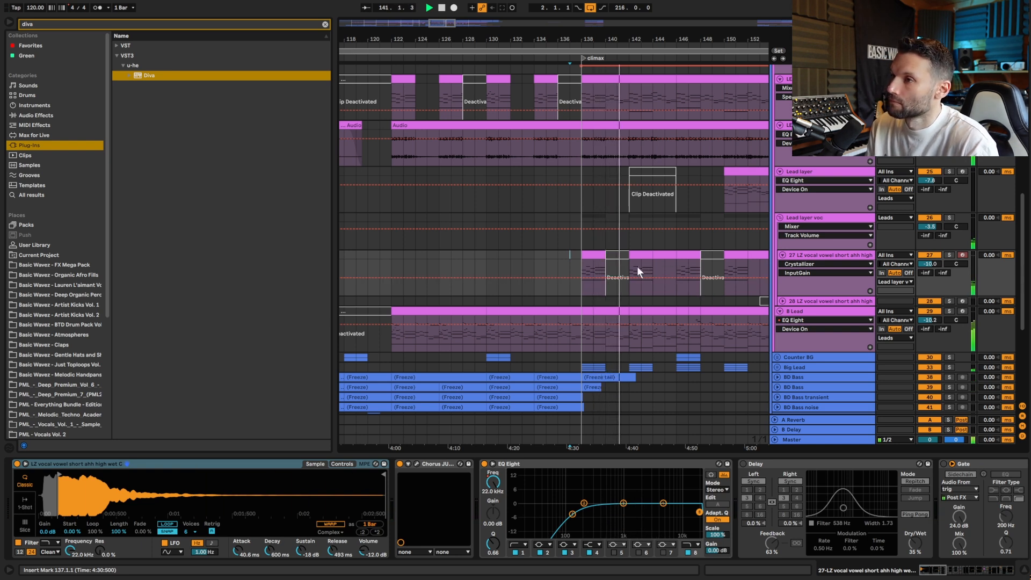
key("space")
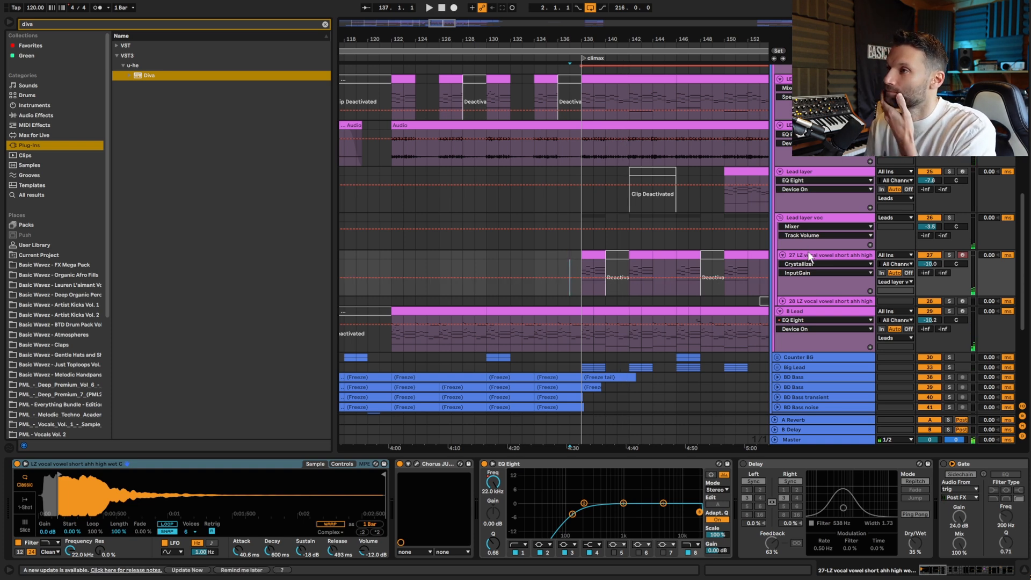
Step: Unfold track 28, the second LZ vocal layer, and play it soloed from its clip at bar 96
left_click_drag(450, 29, 448, 3)
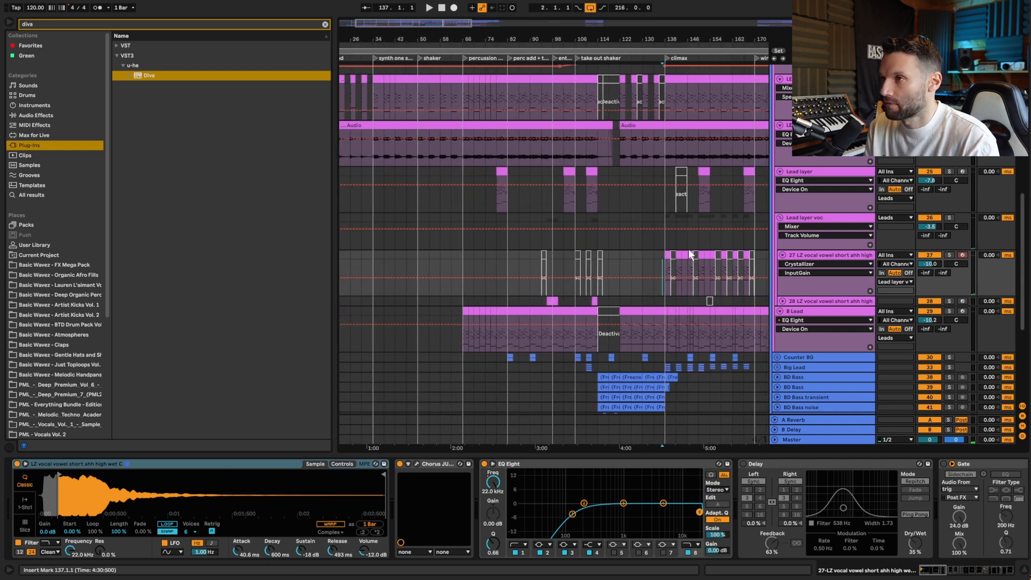
scroll(778, 277, "down", 2)
left_click(782, 259)
scroll(759, 252, "down", 3)
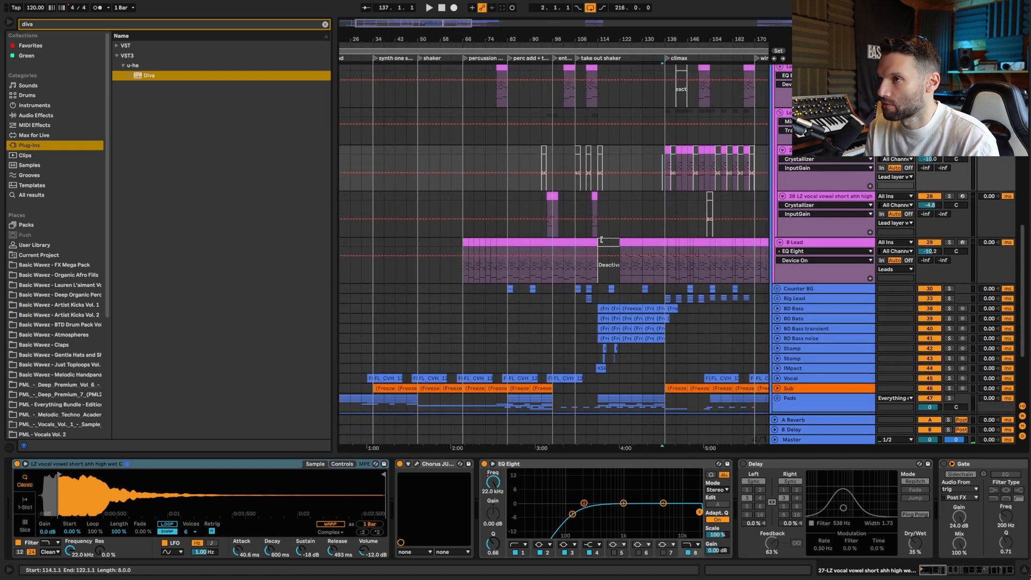
left_click(543, 203)
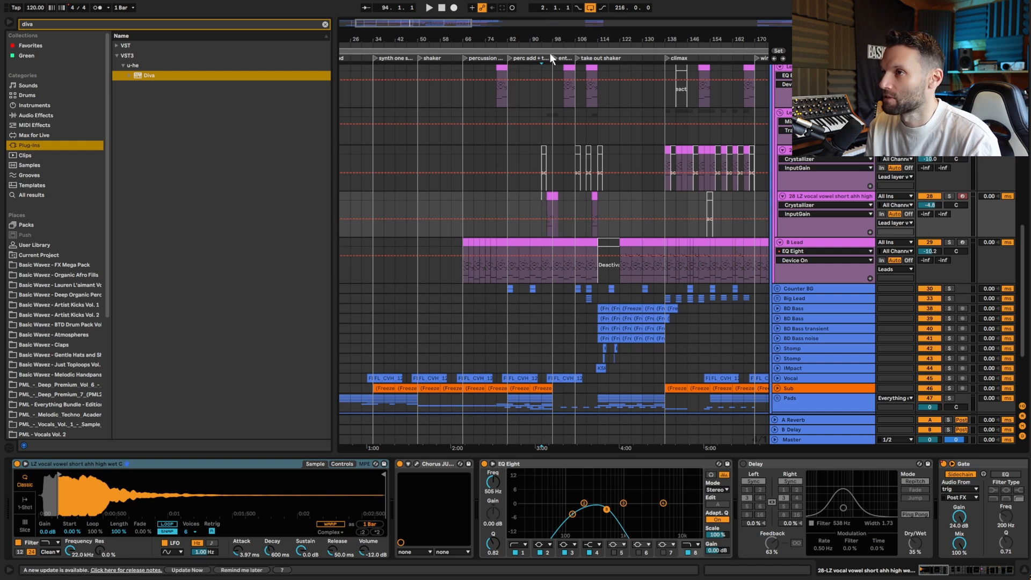
left_click_drag(520, 40, 514, 217)
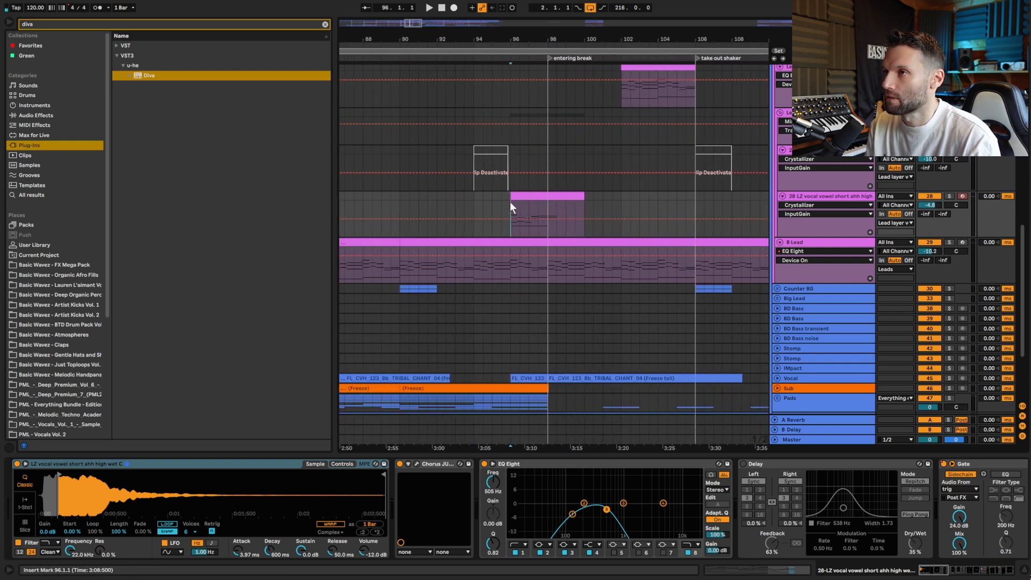
left_click(949, 196)
key("space")
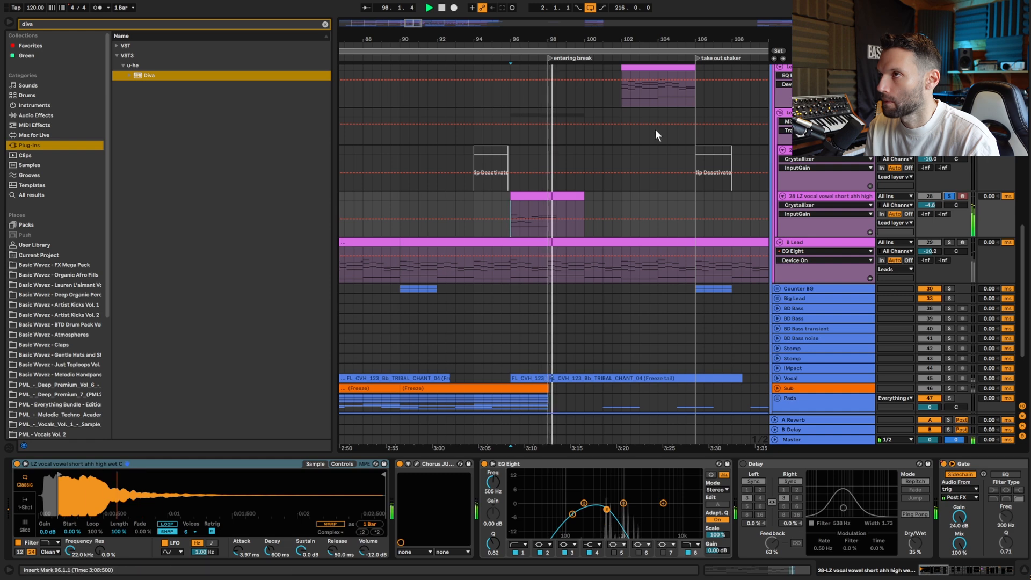
Step: Solo Lead layer, examine the MIDI notes of its clip in the entering break section, and return to its device chain
scroll(708, 181, "up", 2)
scroll(707, 178, "up", 1)
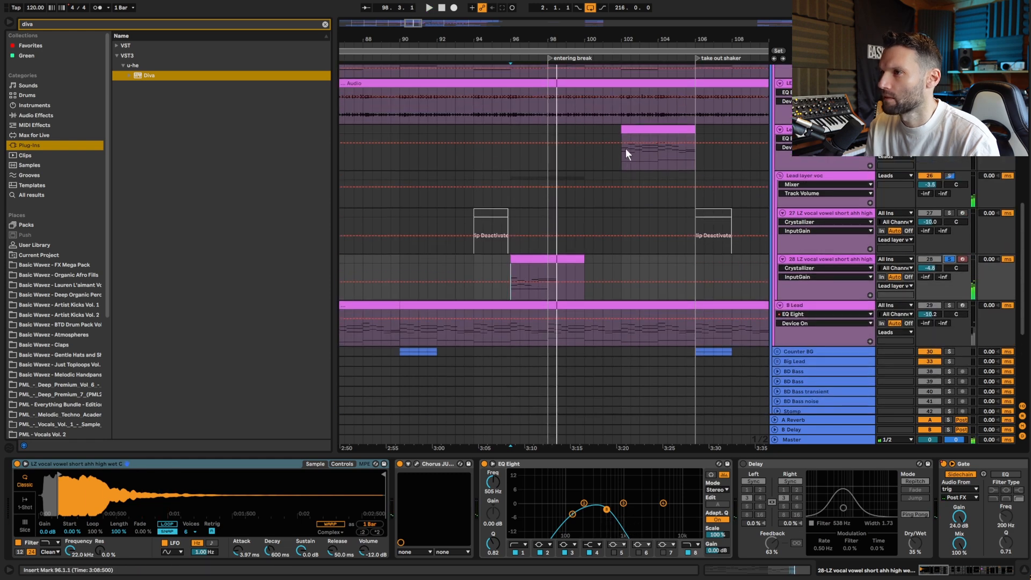
left_click(625, 149)
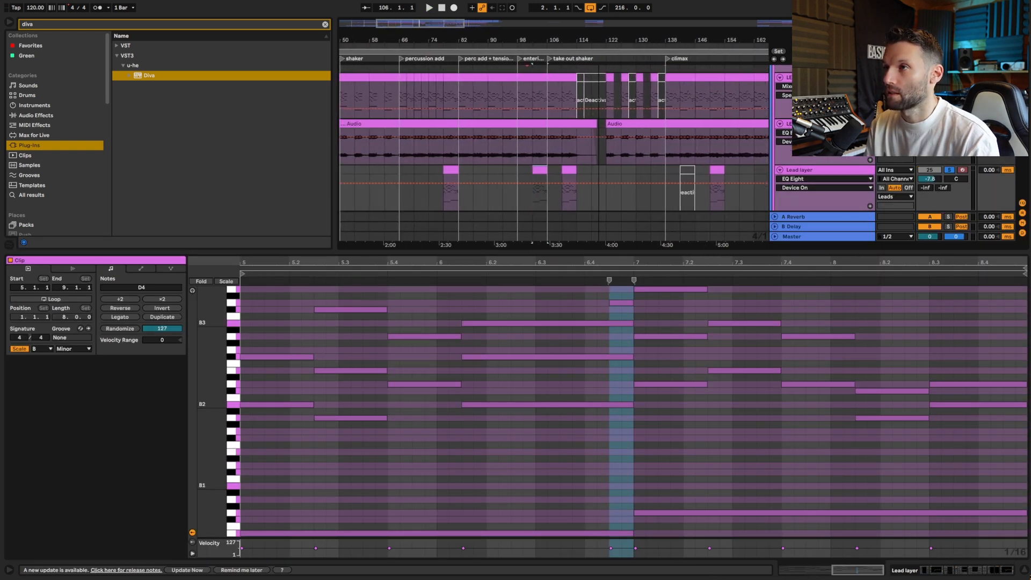
left_click_drag(599, 41, 681, 78)
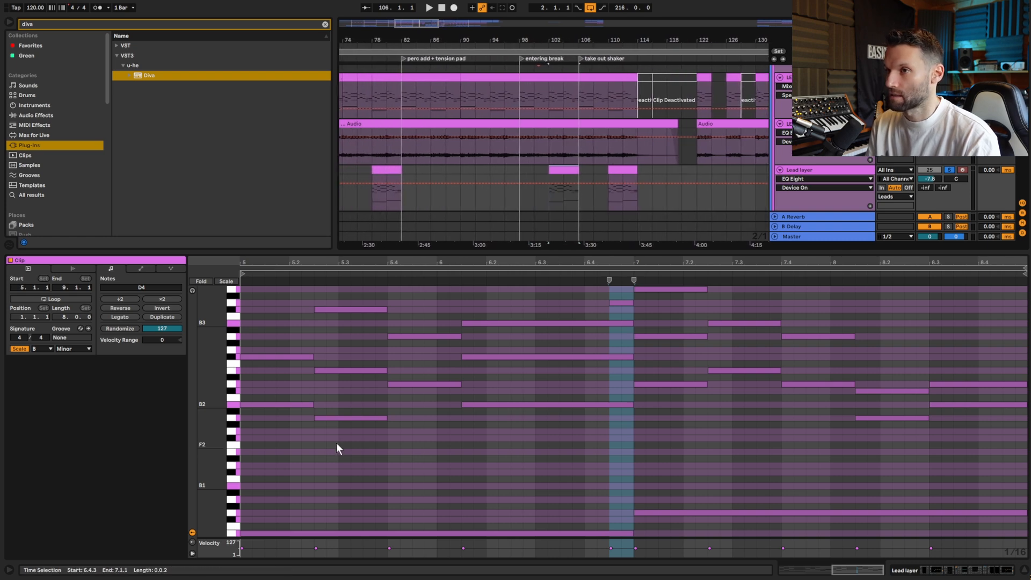
key("shift+Tab")
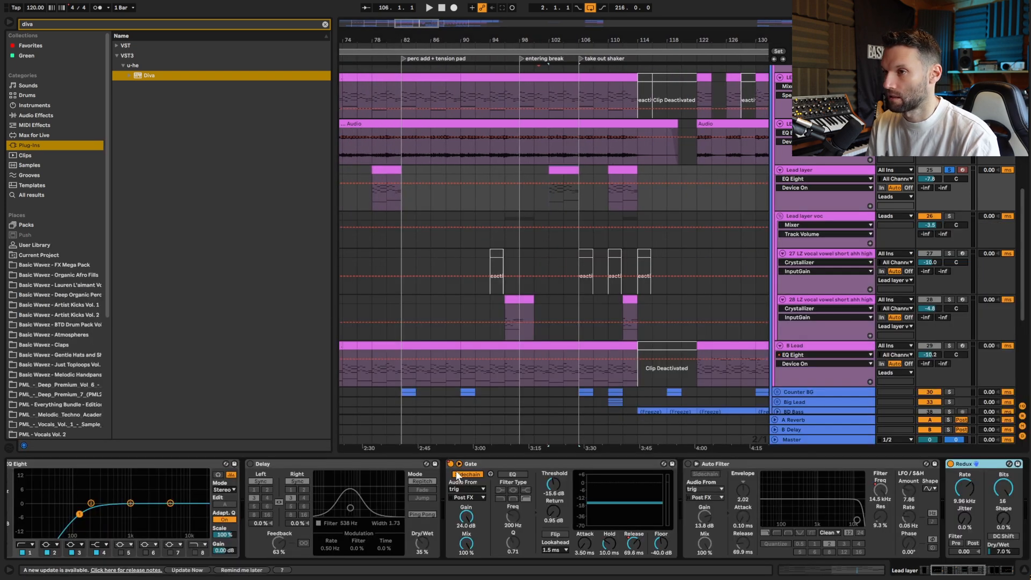
Step: Turn off the Gate on Lead layer and play the soloed clip without it
left_click(453, 475)
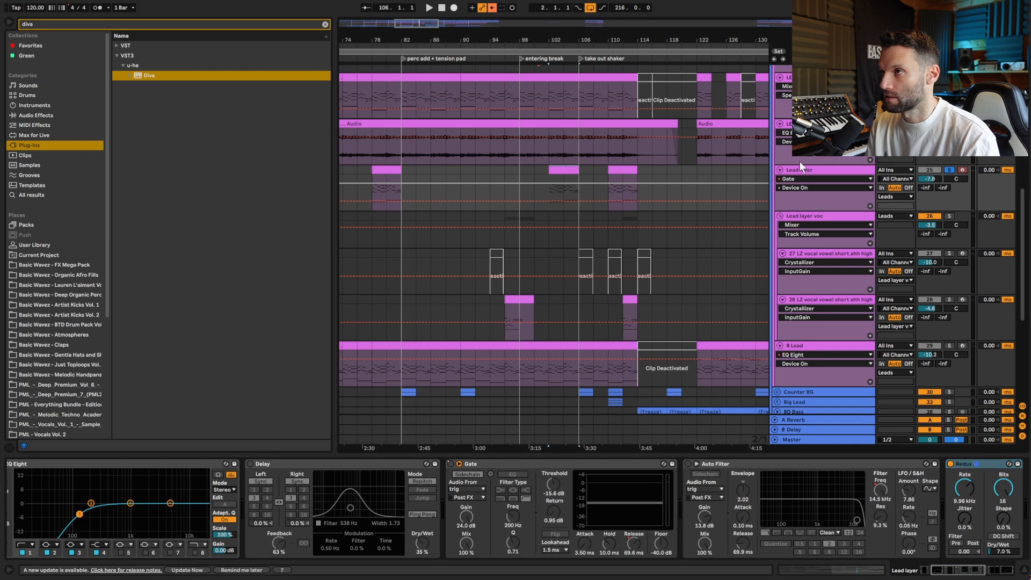
key("space")
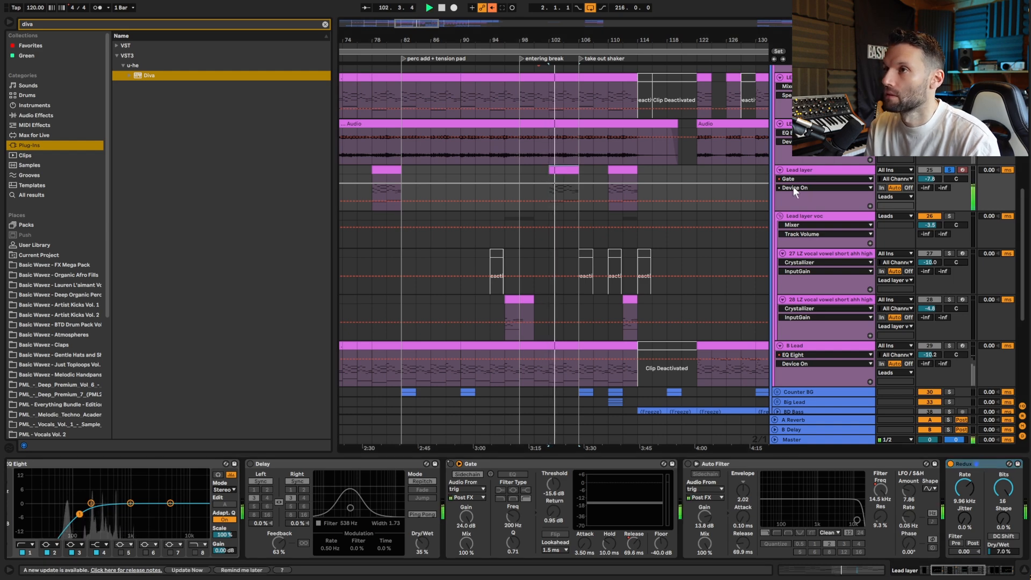
key("space")
Step: Switch the solo from Lead layer to vocal track 27 and play its clip at bar 138 for comparison
left_click_drag(709, 40, 412, 36)
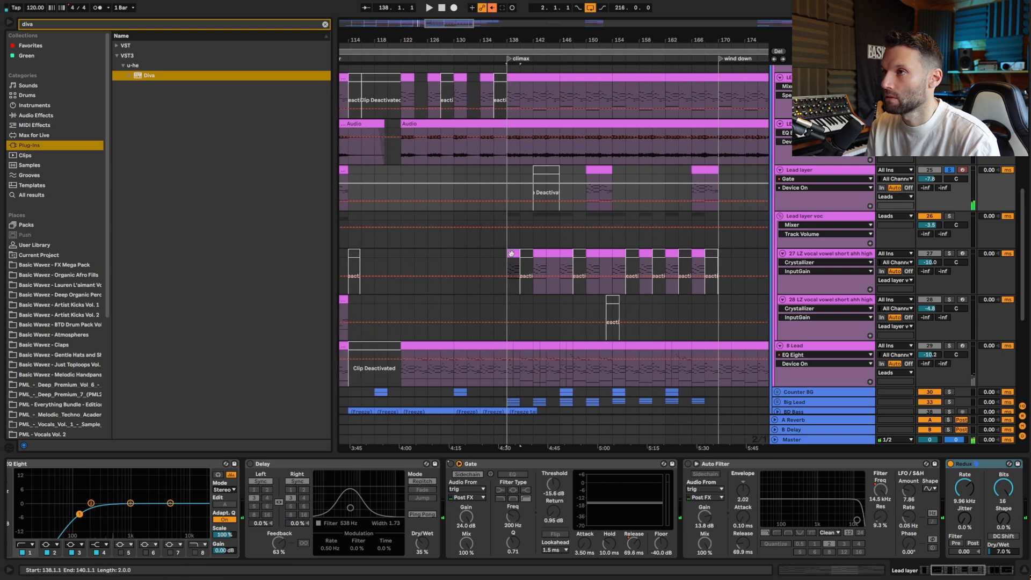
left_click(511, 254)
left_click(949, 253)
key("space")
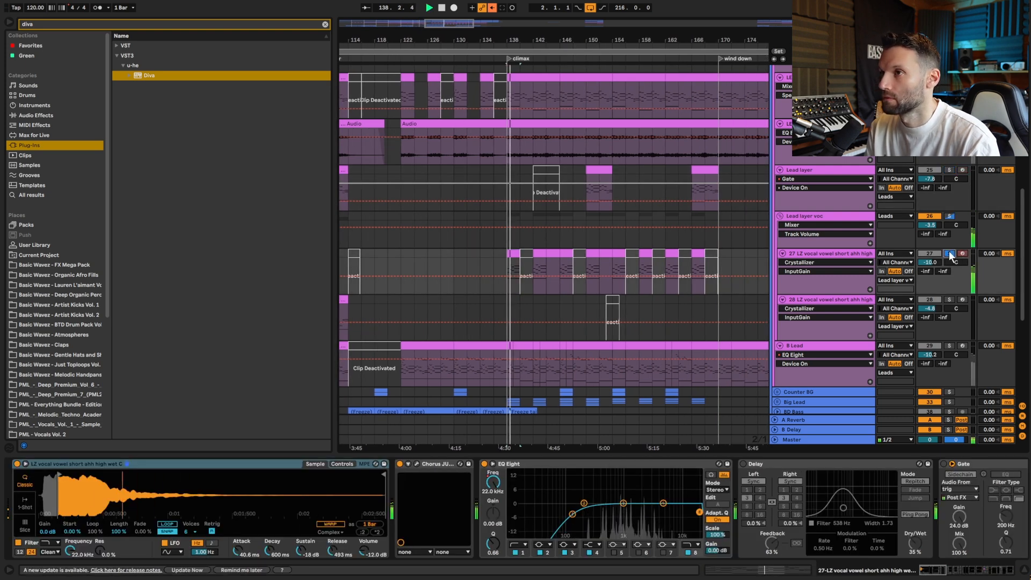
key("space")
Step: Select Lead layer and re-enable the overridden automation of its Gate
left_click_drag(434, 34, 727, 34)
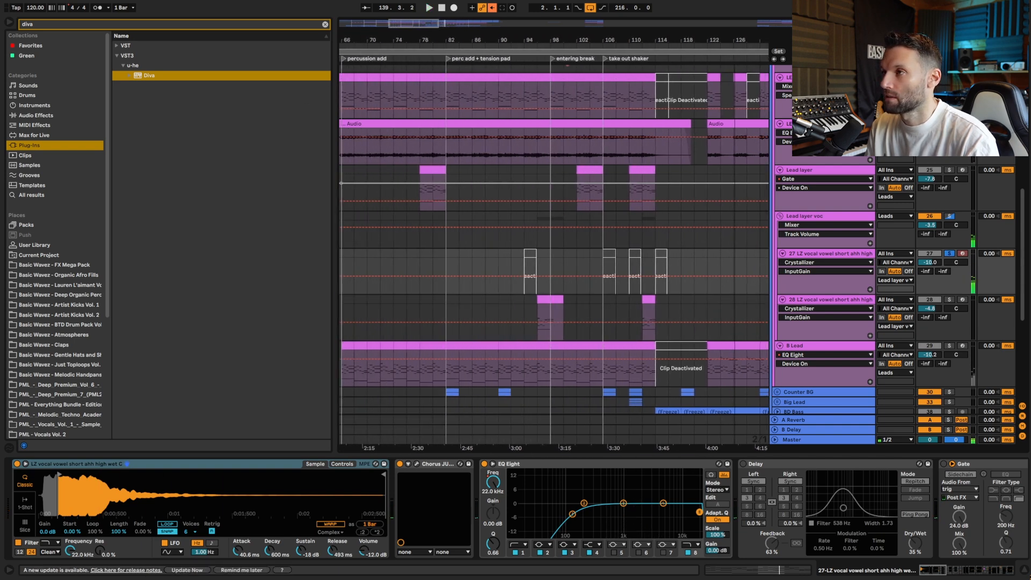
left_click(801, 169)
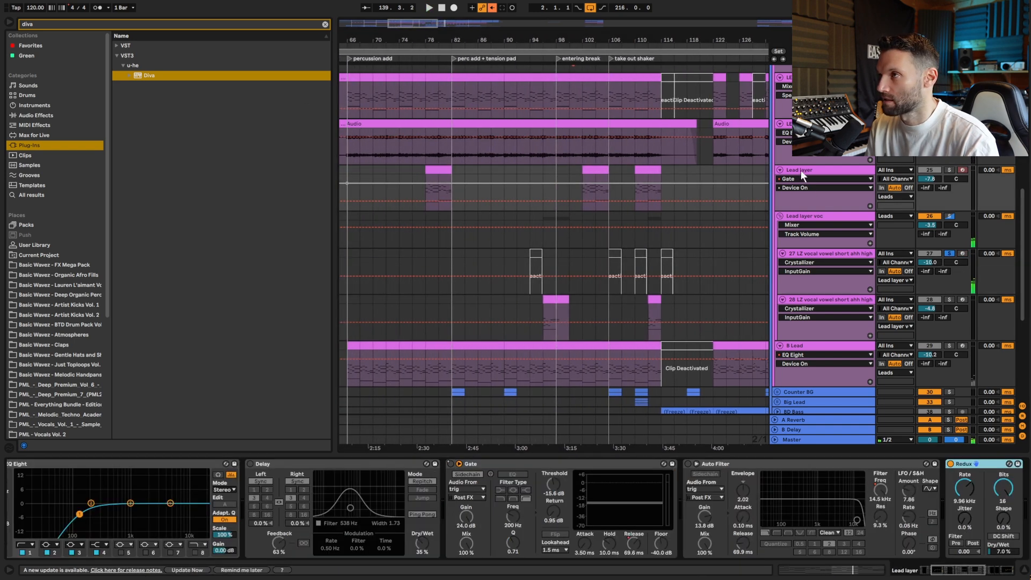
right_click(449, 464)
left_click(466, 488)
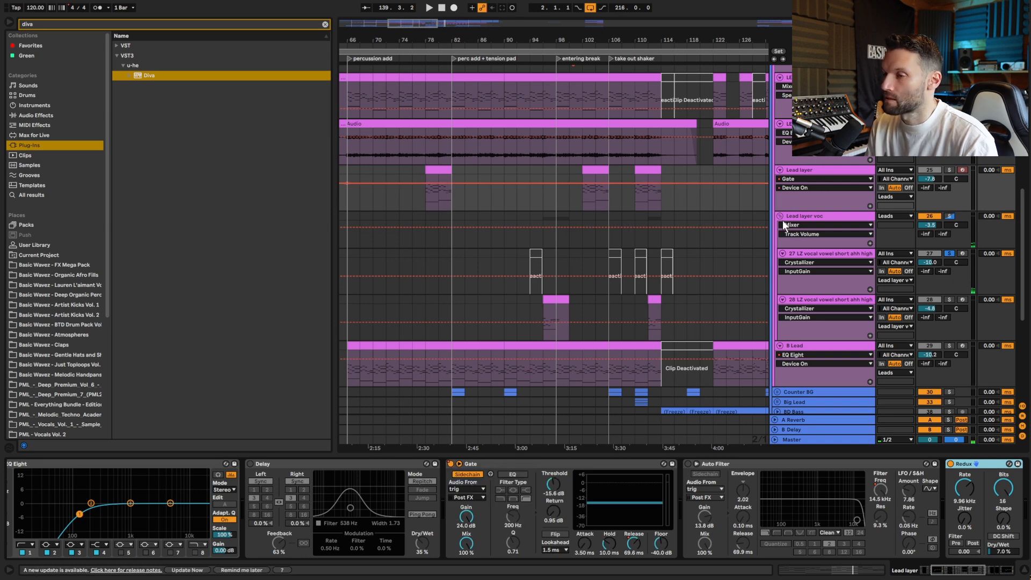
Step: Open the Diva synth at the start of Lead layer's device chain, view its patch and close it
scroll(965, 510, "left", 5)
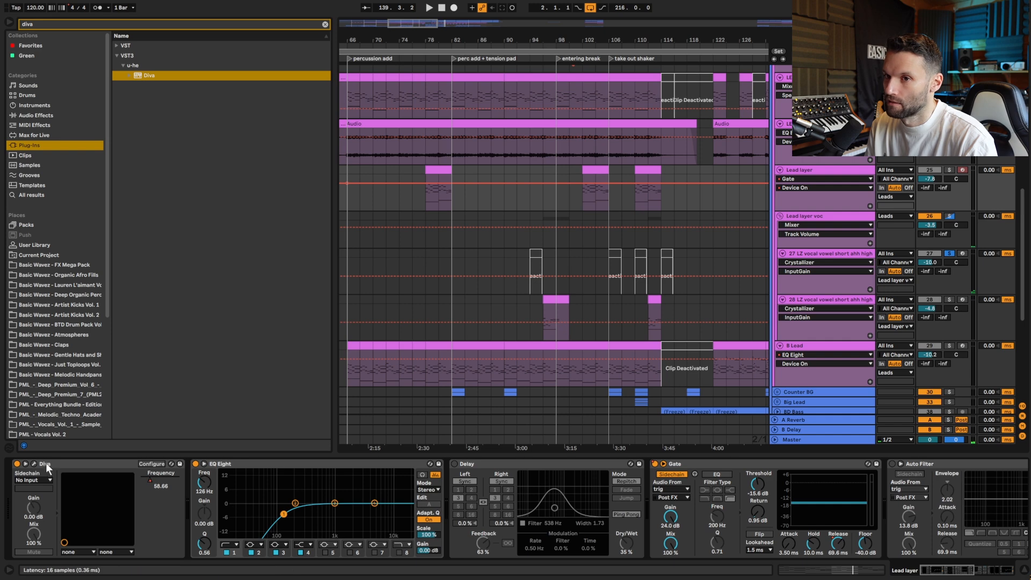
left_click(33, 464)
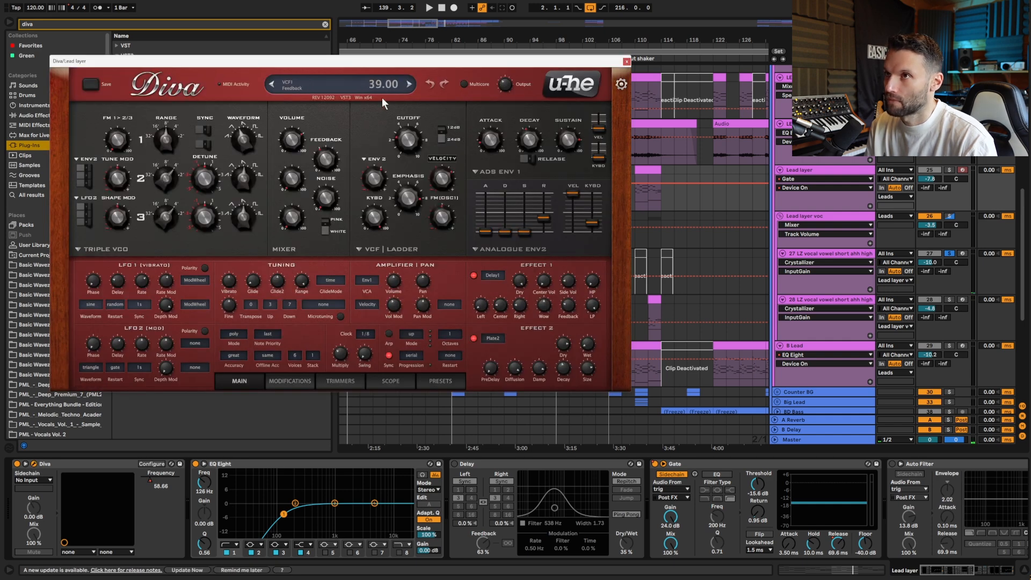
left_click(626, 62)
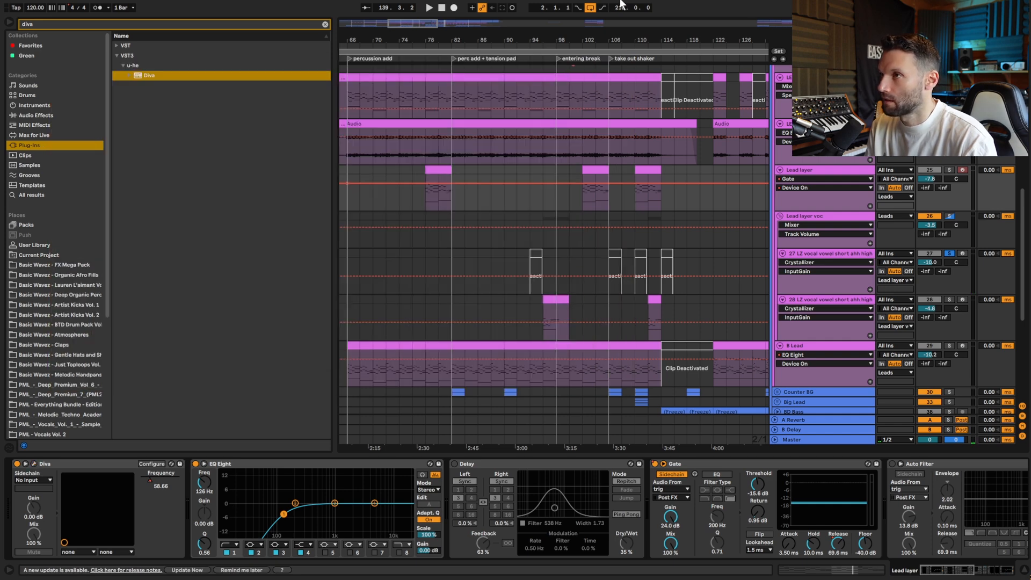
Step: Select vocal track 27 and examine its LZ vocal vowel short ahh high wet C sample waveform up close
left_click_drag(435, 24, 484, 24)
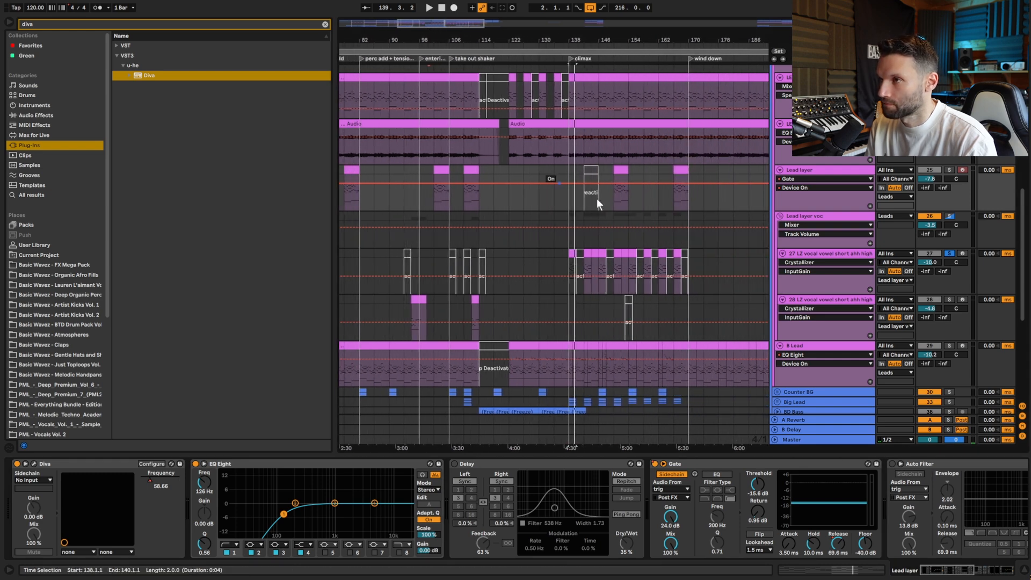
scroll(596, 223, "down", 1)
left_click(830, 230)
left_click(567, 234)
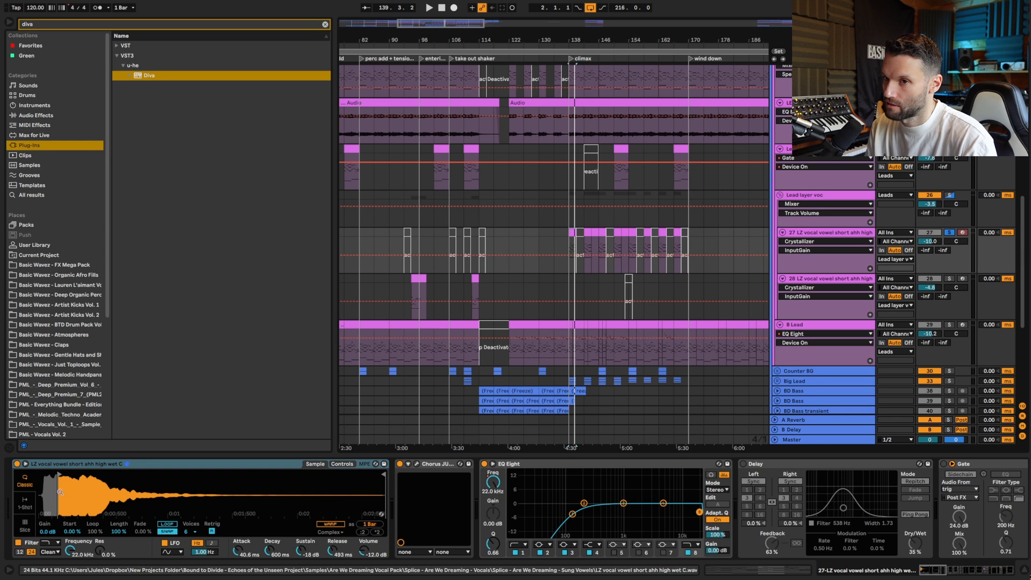
scroll(84, 487, "up", 3)
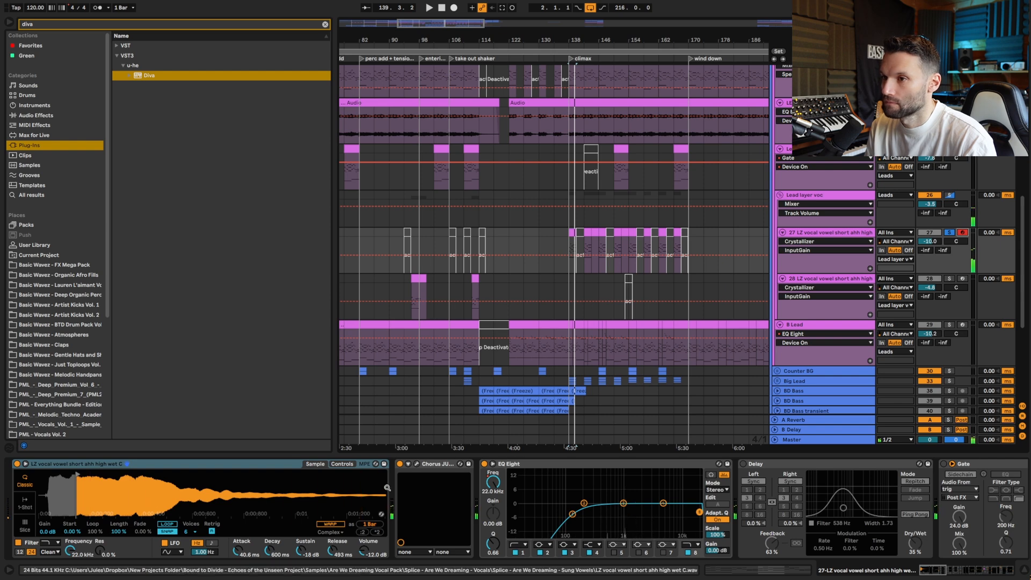
Step: View track 27's Chorus JUN-6 settings, close the plug-in and show the rest of the effect chain
left_click(416, 463)
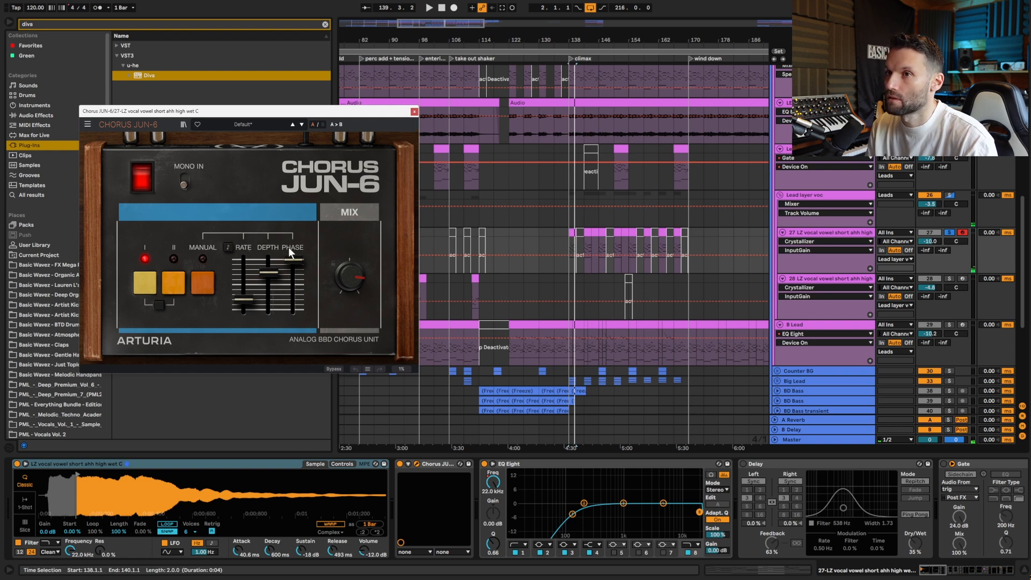
left_click(414, 112)
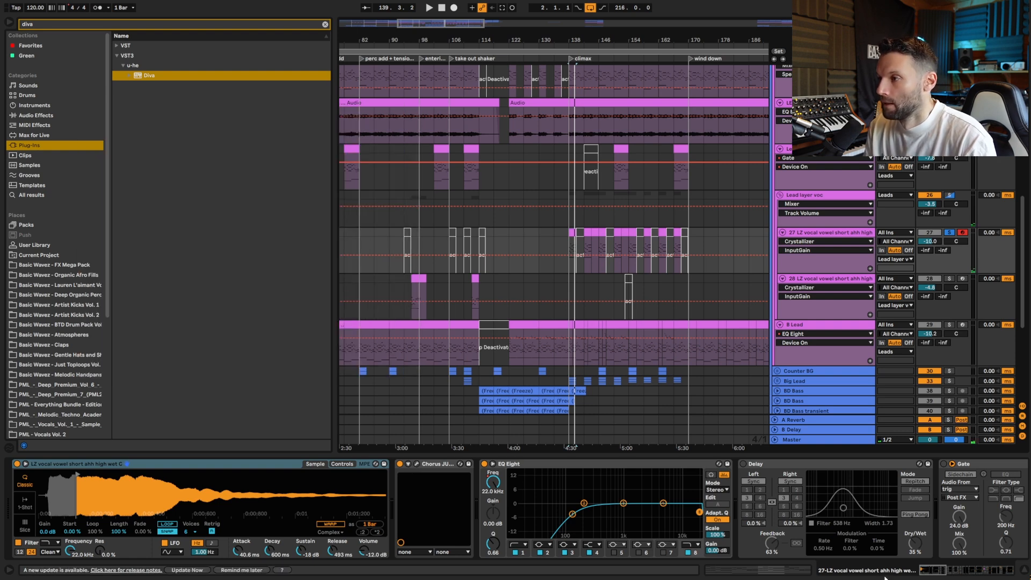
left_click_drag(930, 573, 975, 574)
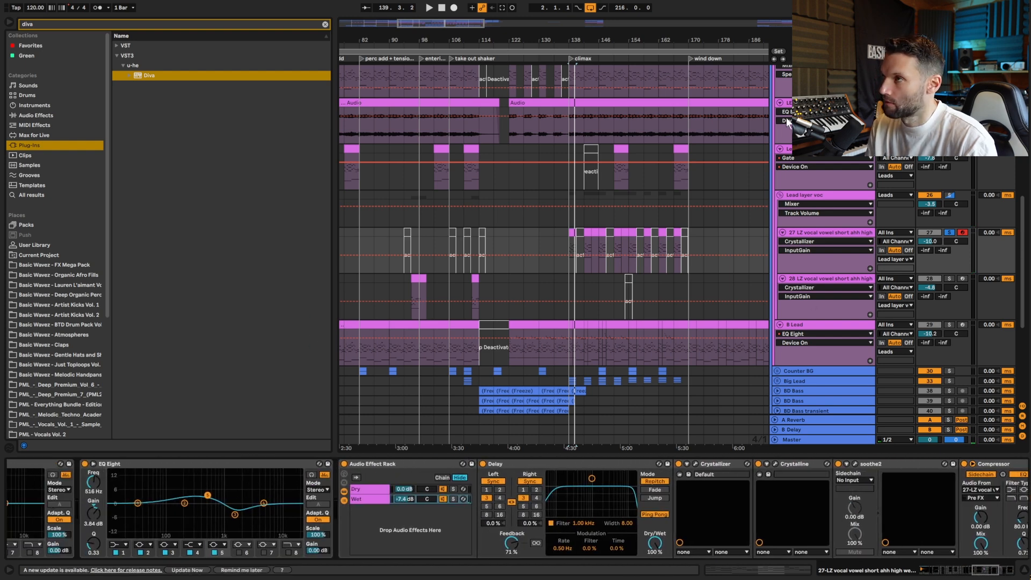
Step: Switch the solo to the Lead layer voc group and play it from the climax at bar 138
left_click(950, 195)
key("space")
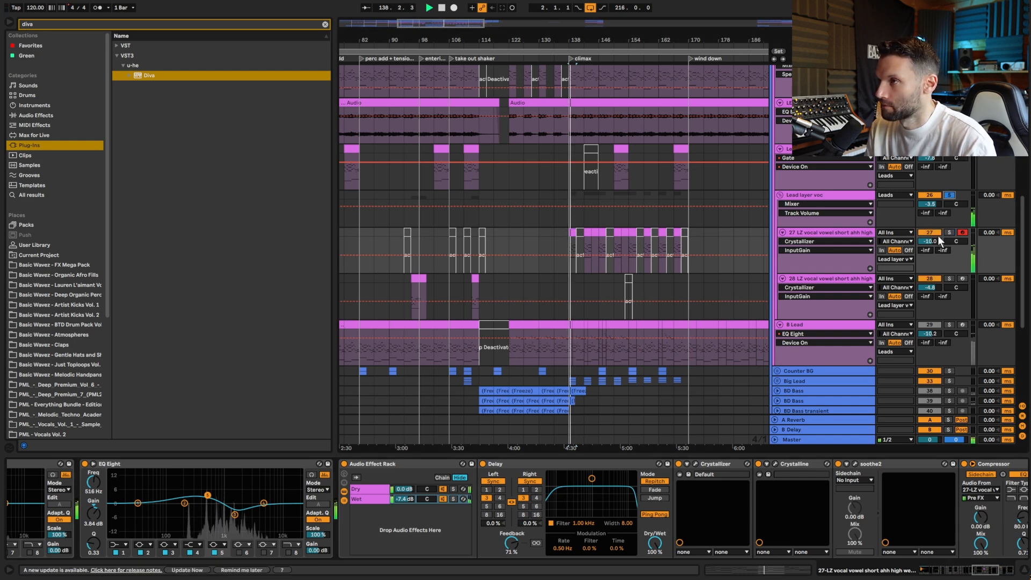
Step: Unfold the Big Lead group, collapse the automation lanes of its first Diva track and select 34-Diva to show its devices
scroll(819, 260, "down", 5)
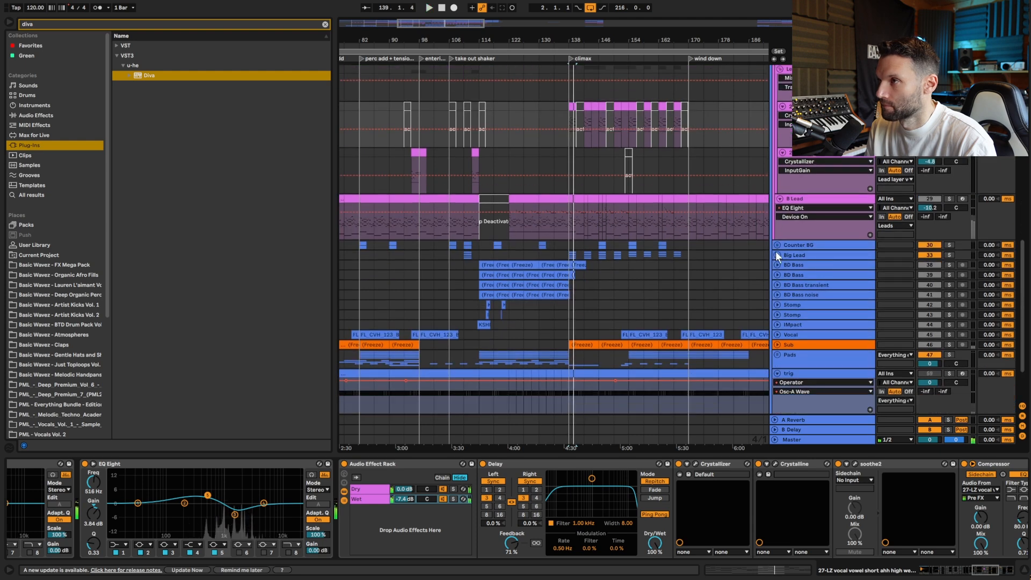
left_click(778, 254)
scroll(781, 249, "down", 5)
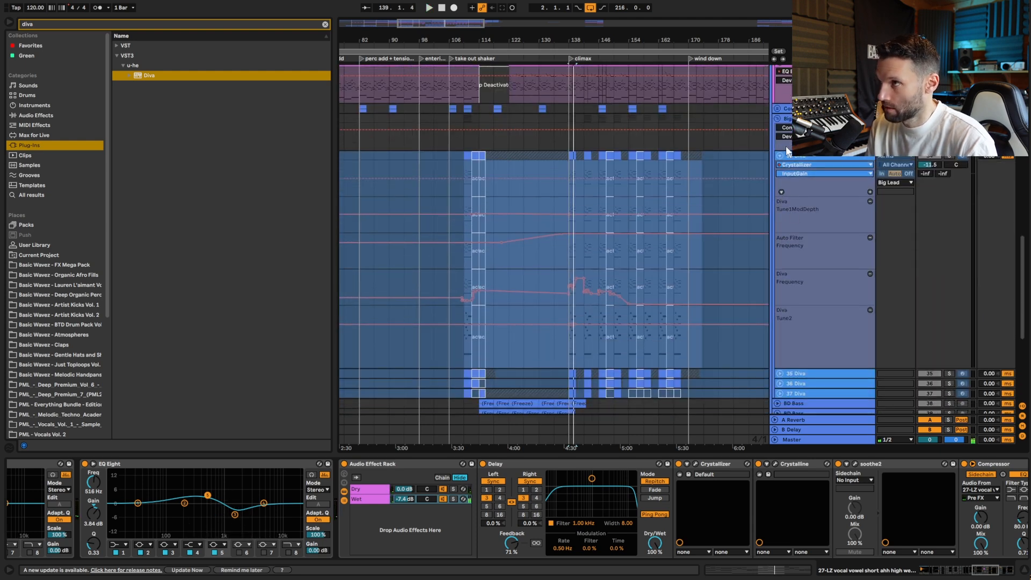
left_click(780, 156)
left_click(826, 159)
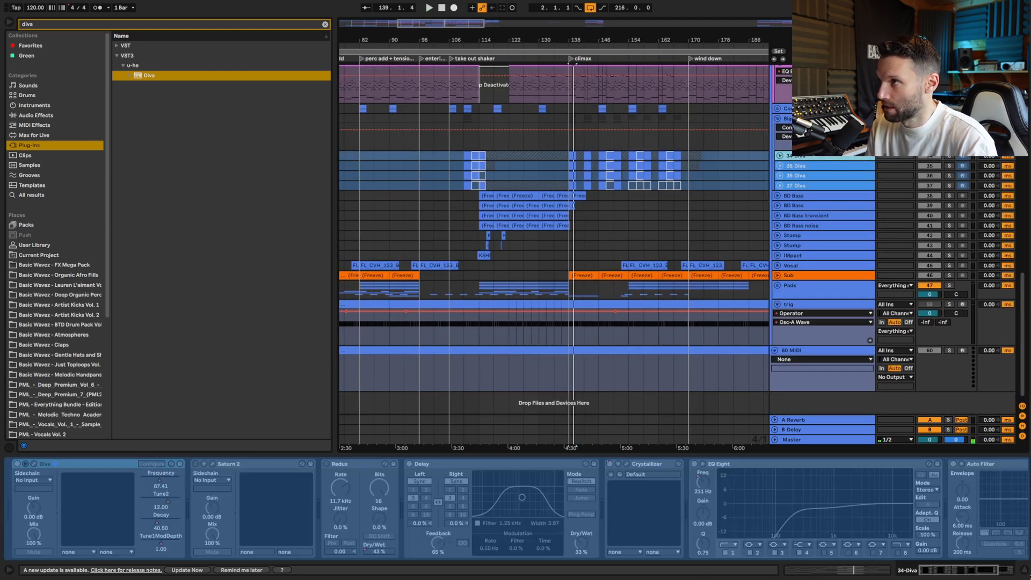
Step: Play the Big Lead's first Diva layer at the climax with its automation lanes unfolded, and switch the solo playback to 35 Diva
key("space")
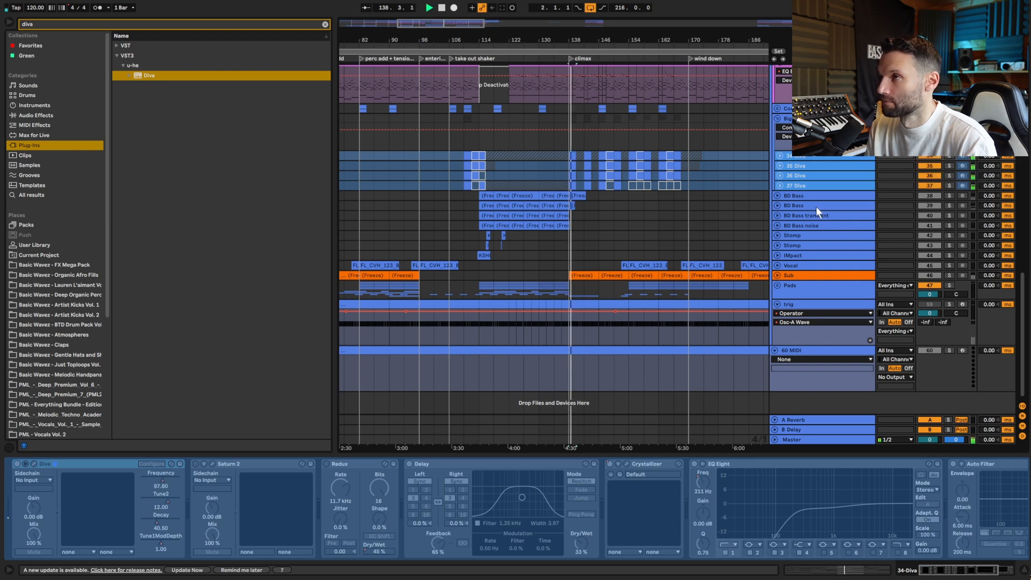
left_click(781, 157)
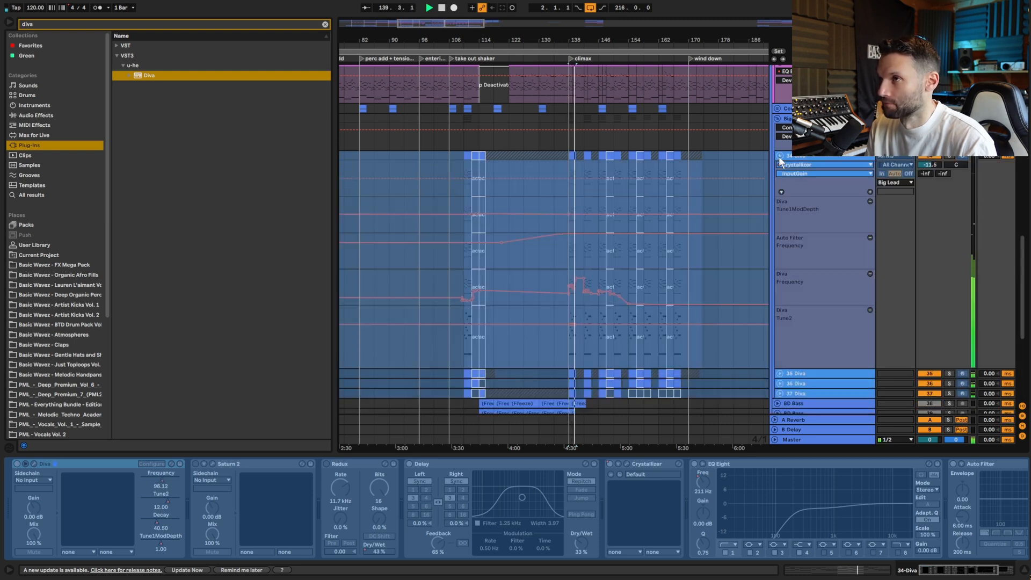
scroll(852, 288, "down", 1)
scroll(853, 288, "down", 1)
left_click(930, 331)
left_click(930, 342)
left_click(931, 352)
key("space")
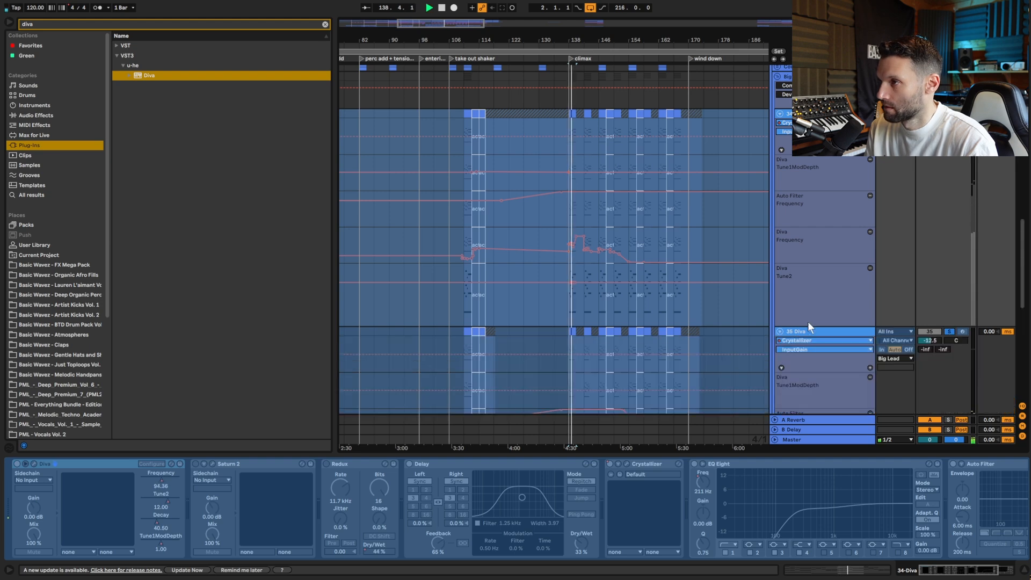
Step: Audition 36 Diva and 37 Diva in turn from the climax, unfolding their automation lanes and folding 37 Diva again
scroll(948, 342, "down", 4)
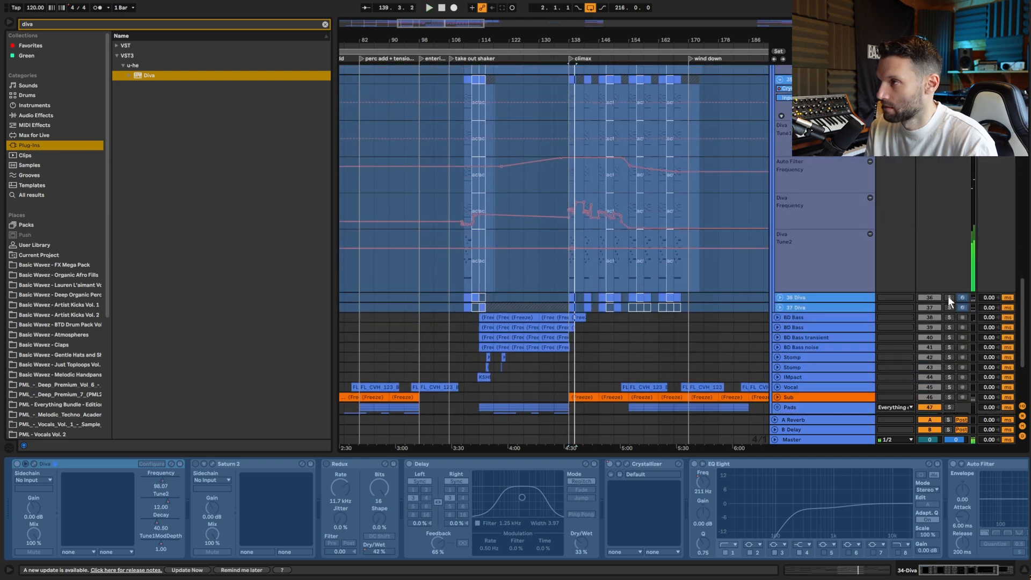
left_click(780, 297)
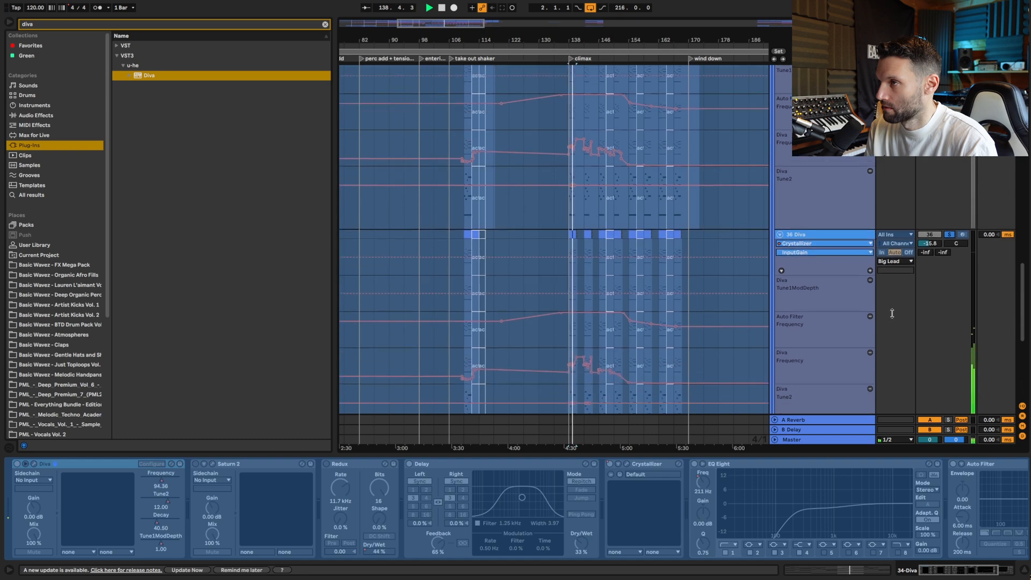
scroll(909, 311, "down", 5)
left_click(950, 306)
key("space")
key("space")
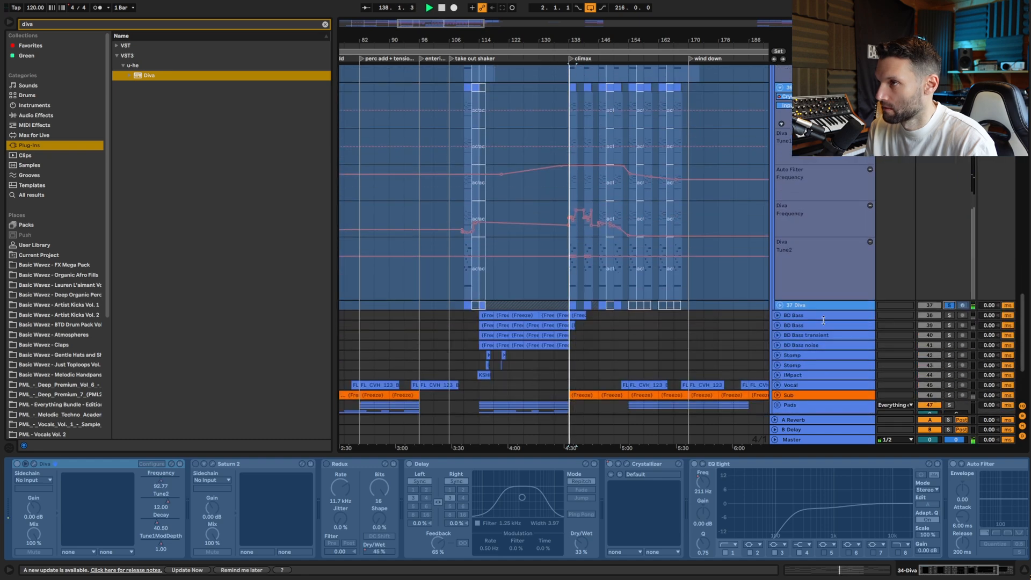
left_click(780, 305)
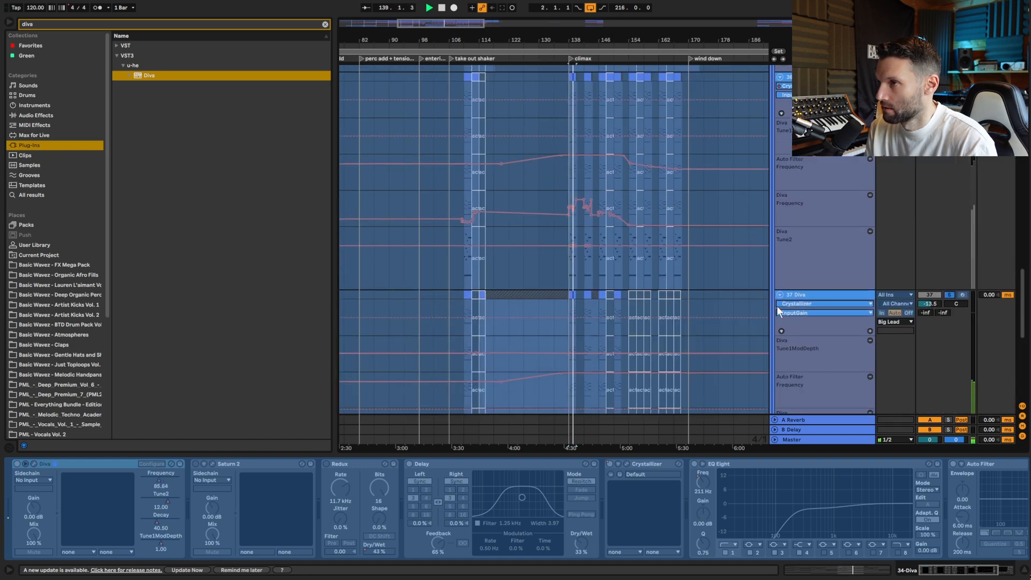
left_click(780, 242)
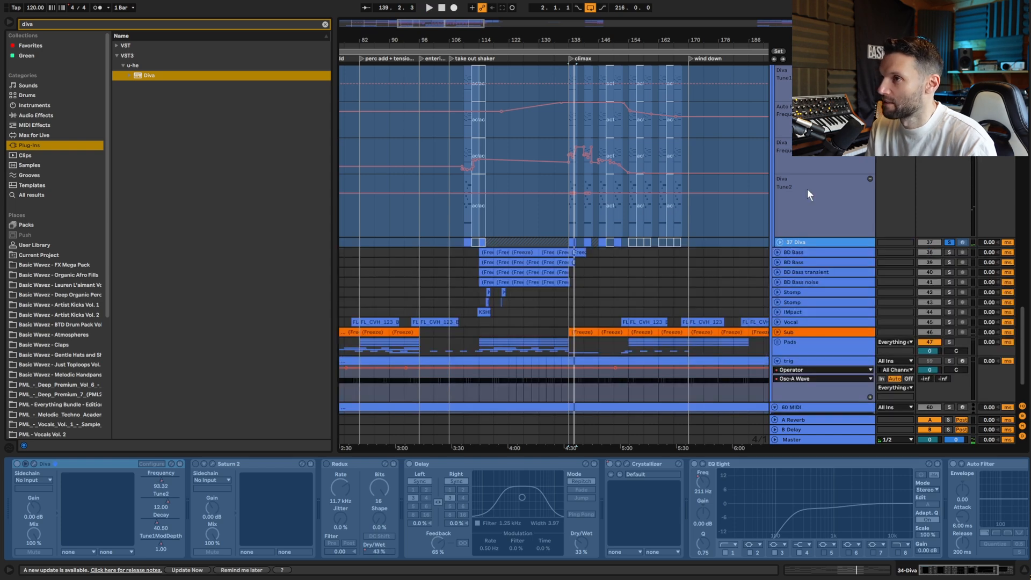
Step: Unfreeze the selected Diva tracks 34 to 37 in the Big Lead group
scroll(807, 188, "up", 3)
scroll(803, 188, "up", 5)
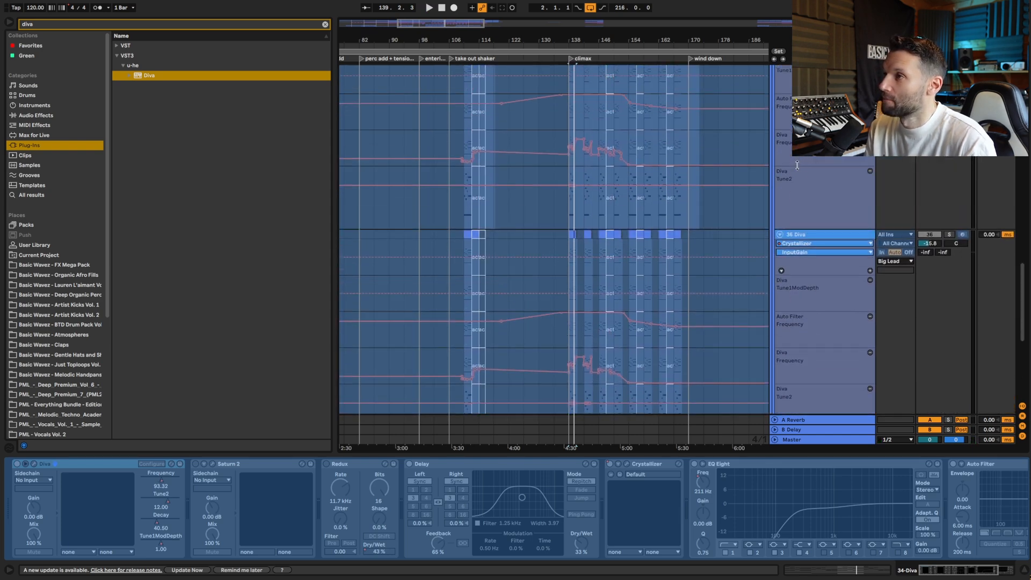
scroll(828, 193, "up", 6)
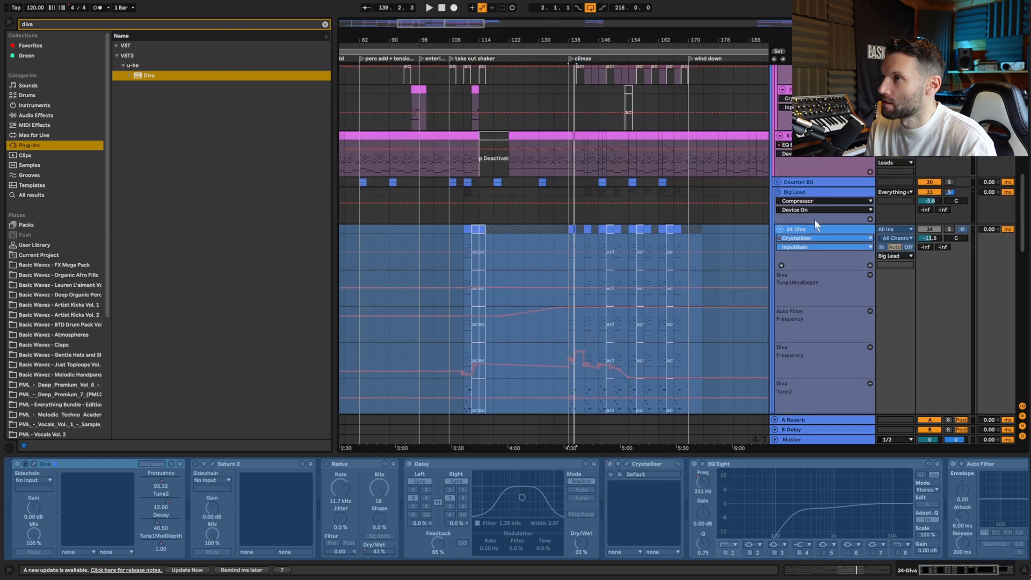
scroll(827, 237, "down", 4)
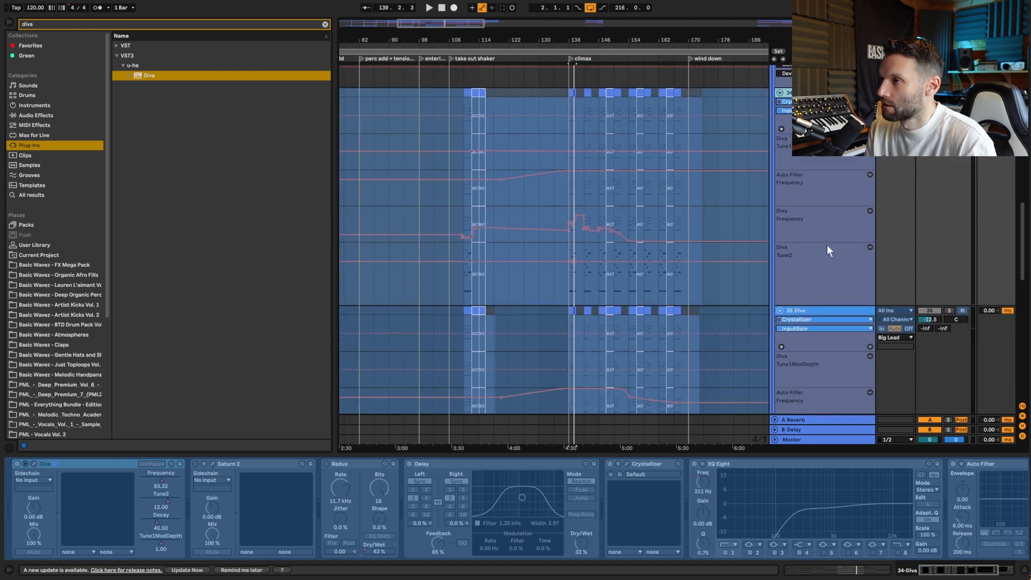
scroll(837, 234, "down", 9)
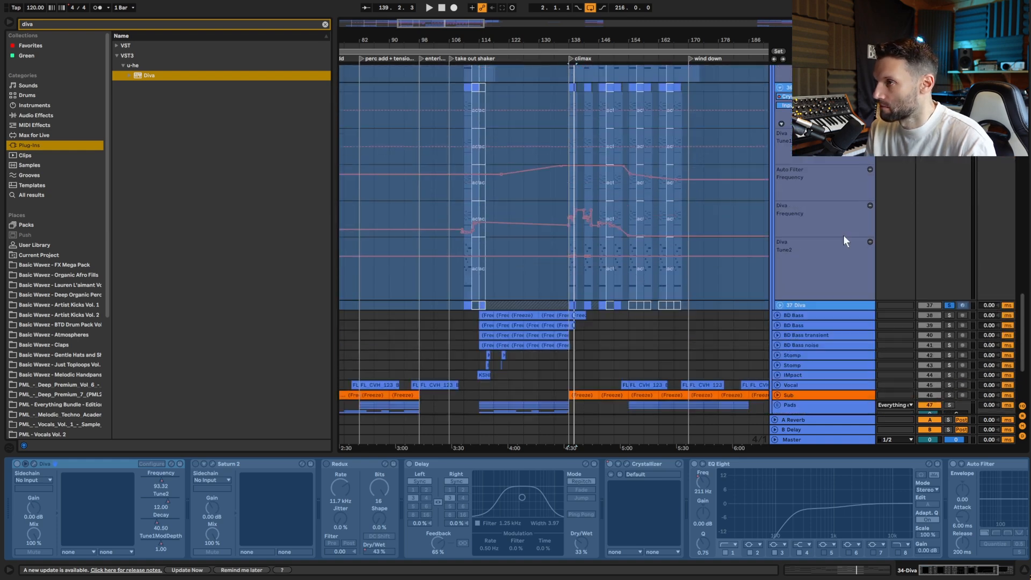
left_click(800, 293)
right_click(801, 294)
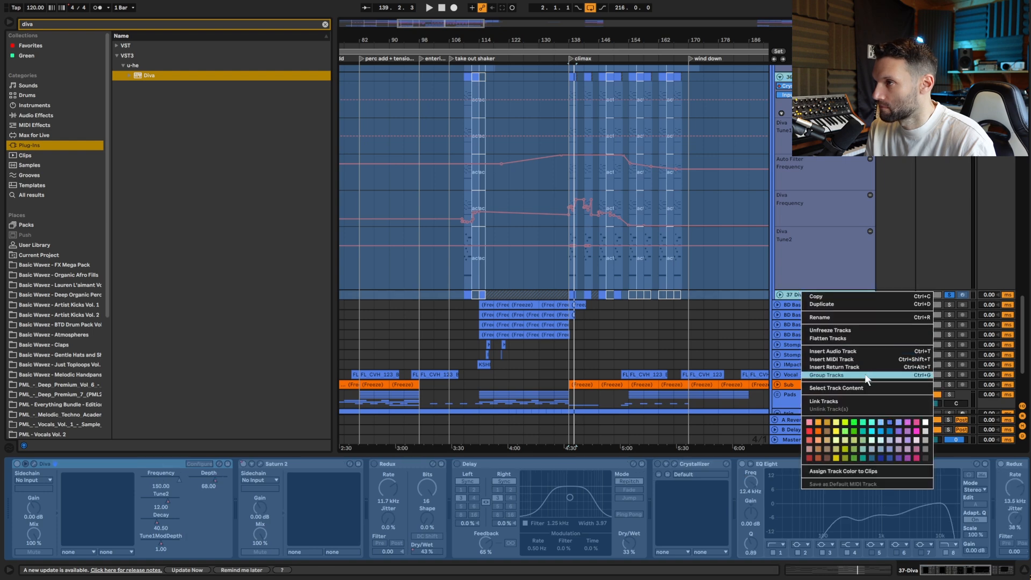
left_click(846, 329)
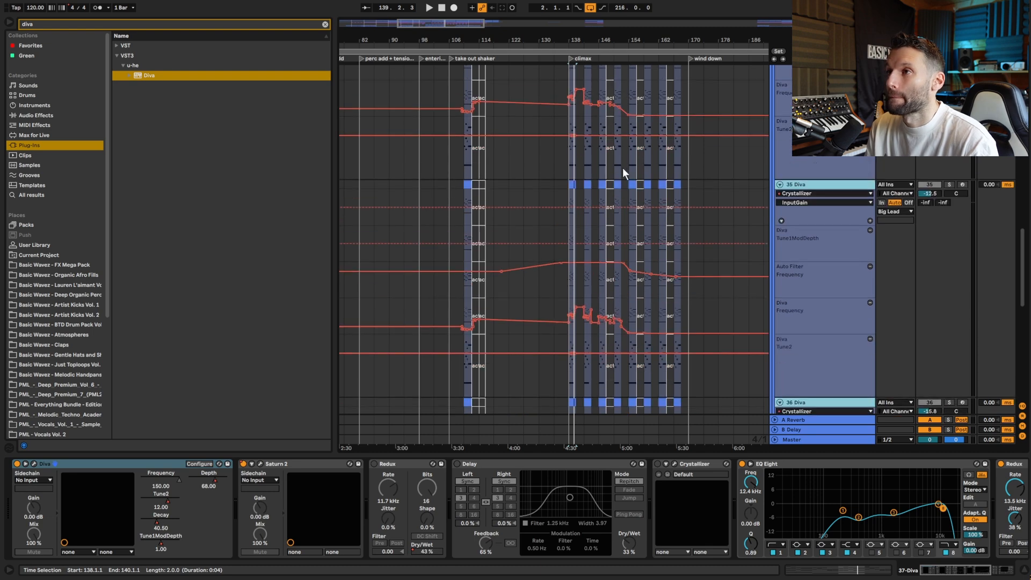
Step: Select 34-Diva, show its Diva synth with the BW AE LEAD Charon preset, and play the layer soloed from bar 138
scroll(623, 159, "up", 3)
left_click(801, 159)
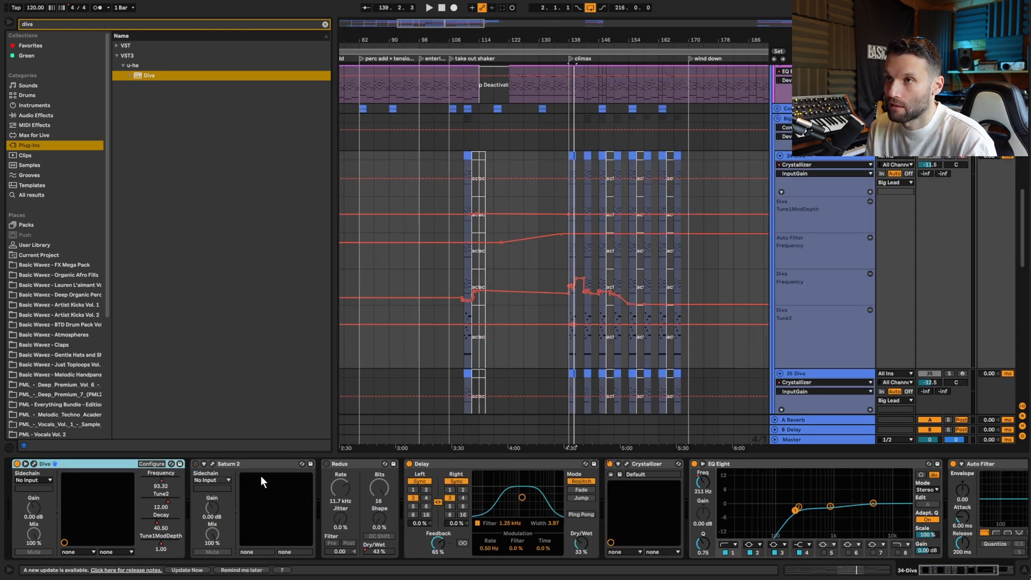
left_click(33, 464)
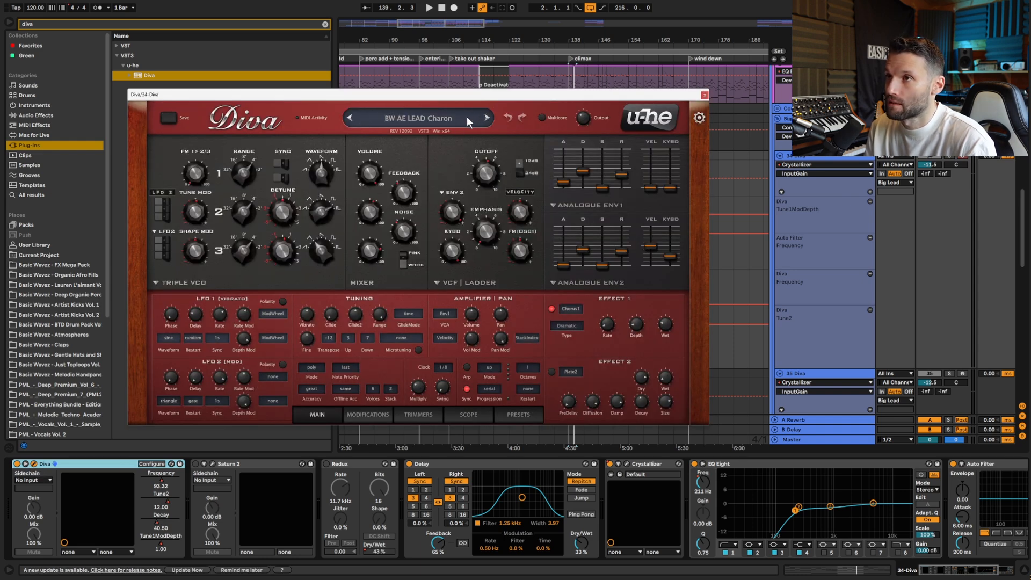
left_click(949, 157)
key("space")
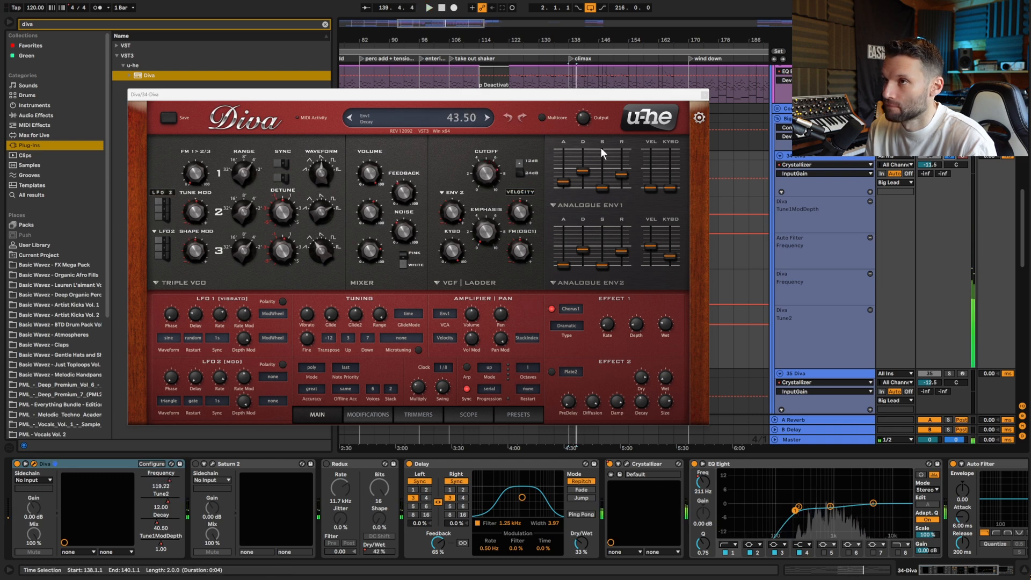
Step: Move the Diva window off the arrangement, play the 34-Diva layer from bars 142 and 150, and close the plug-in
left_click_drag(674, 98, 500, 114)
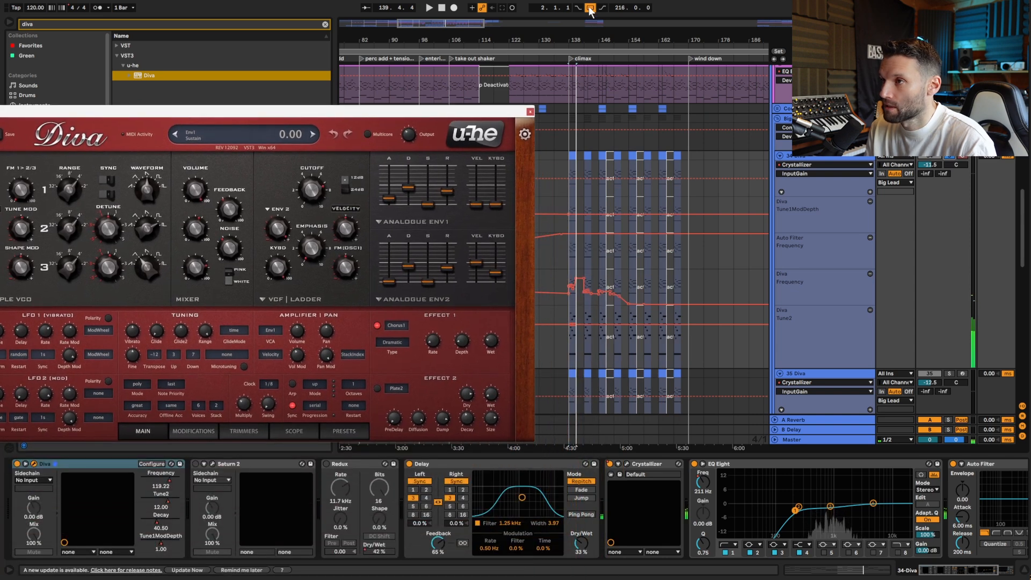
left_click_drag(453, 25, 451, 62)
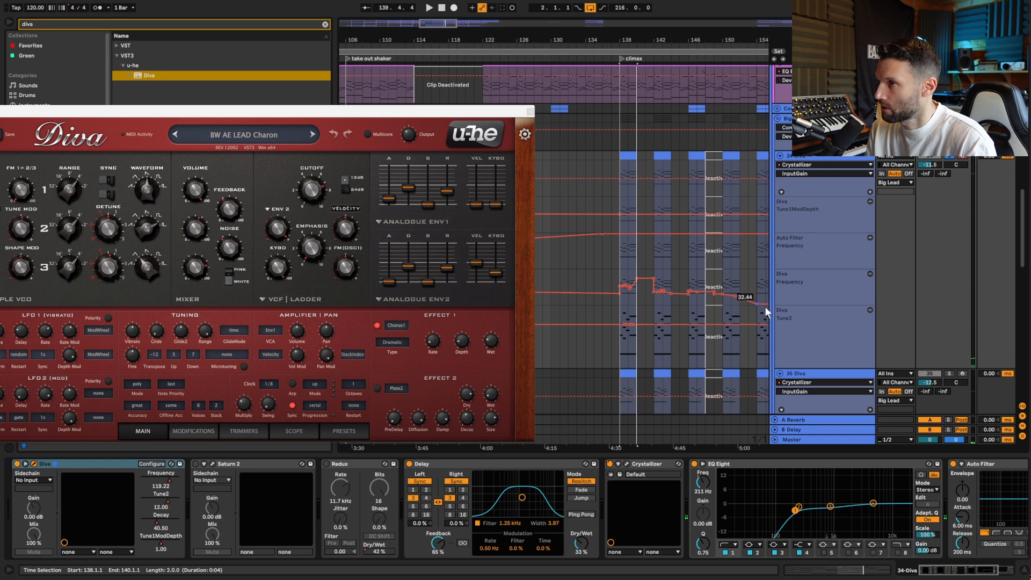
left_click(653, 263)
key("space")
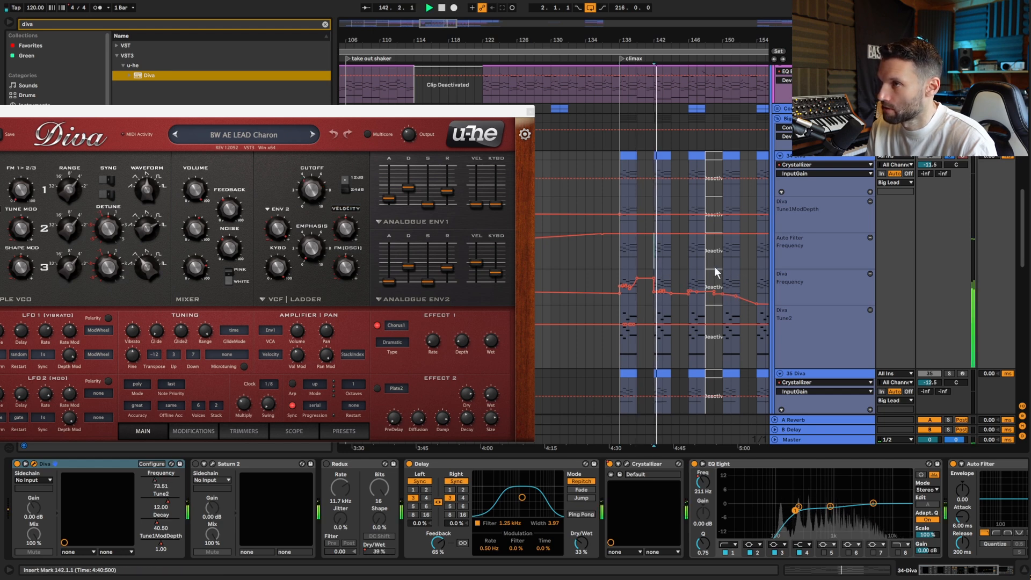
left_click(723, 265)
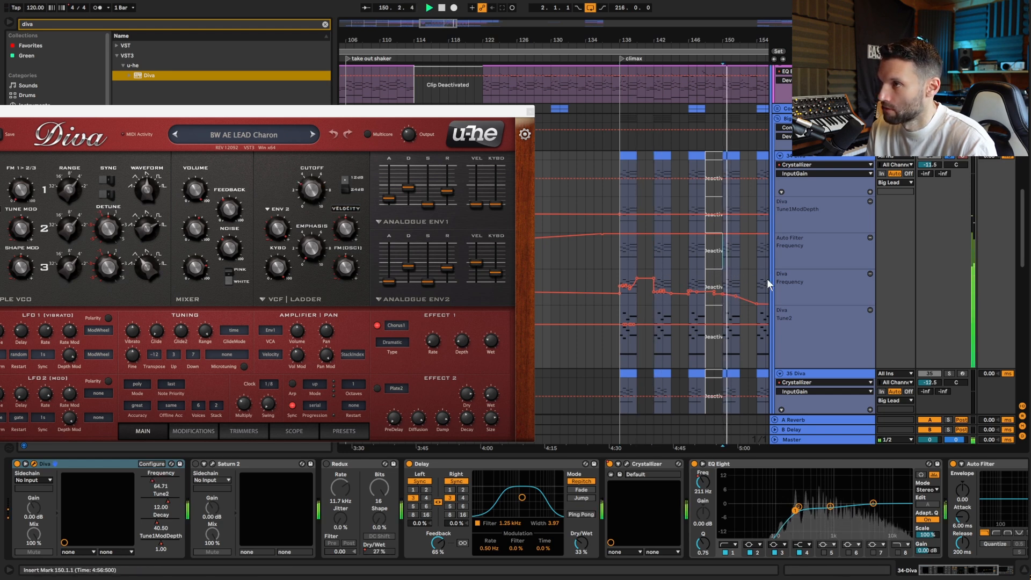
scroll(698, 269, "down", 5)
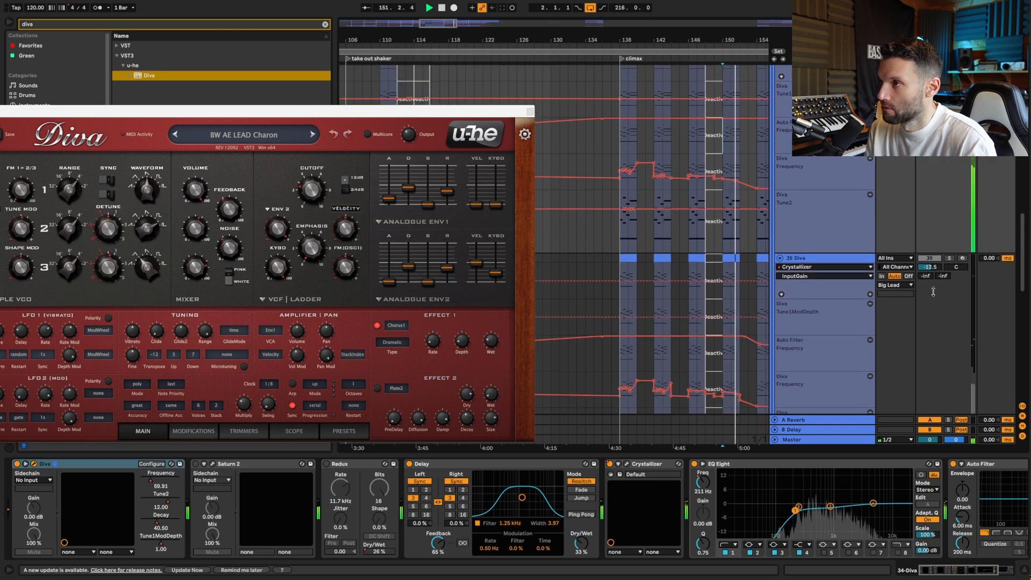
key("space")
left_click(530, 111)
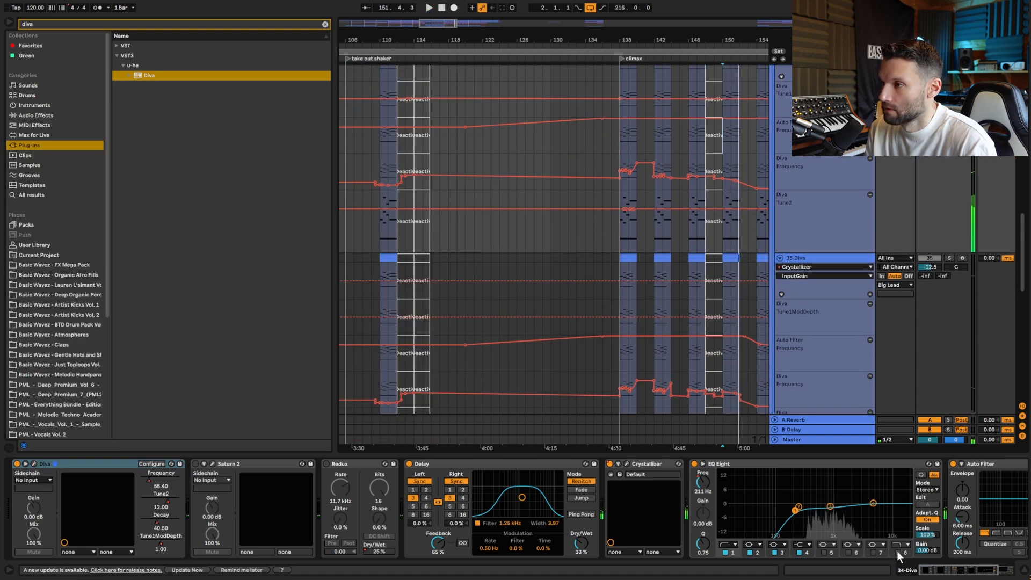
Step: Look through 34-Diva's effect chain, view the Crystallizer's Default preset settings and close its window
left_click_drag(947, 574, 861, 575)
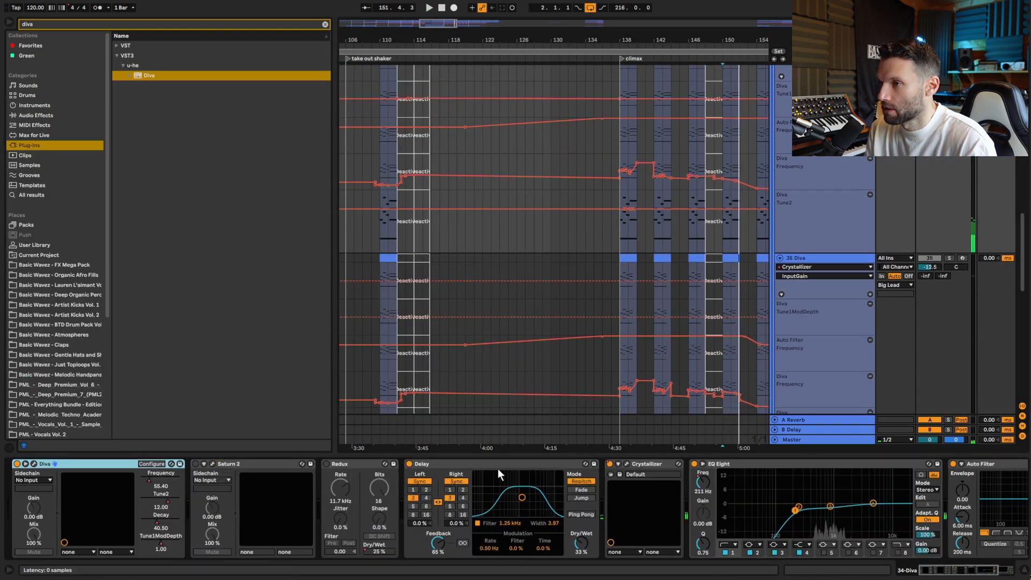
double_click(635, 461)
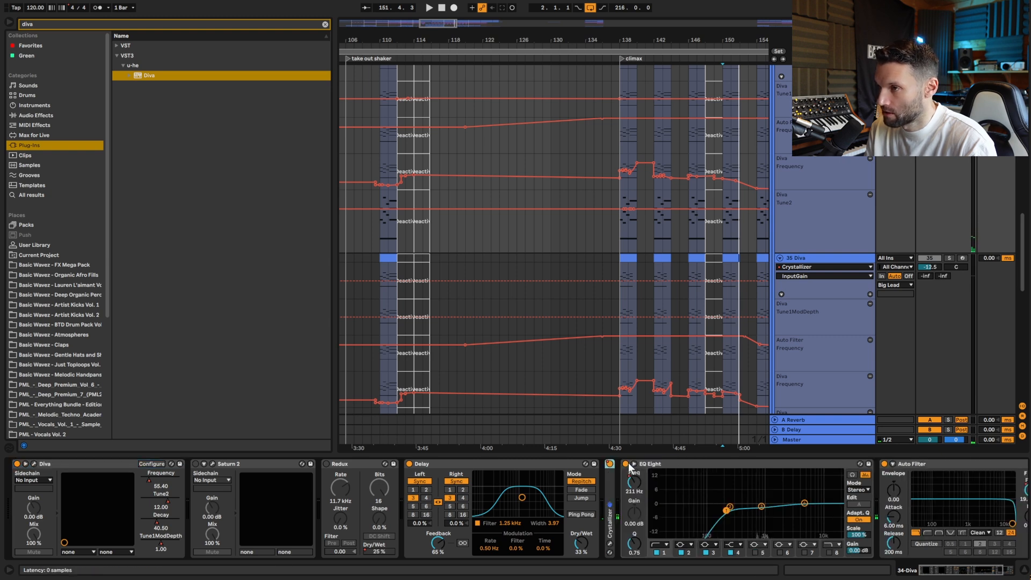
double_click(608, 481)
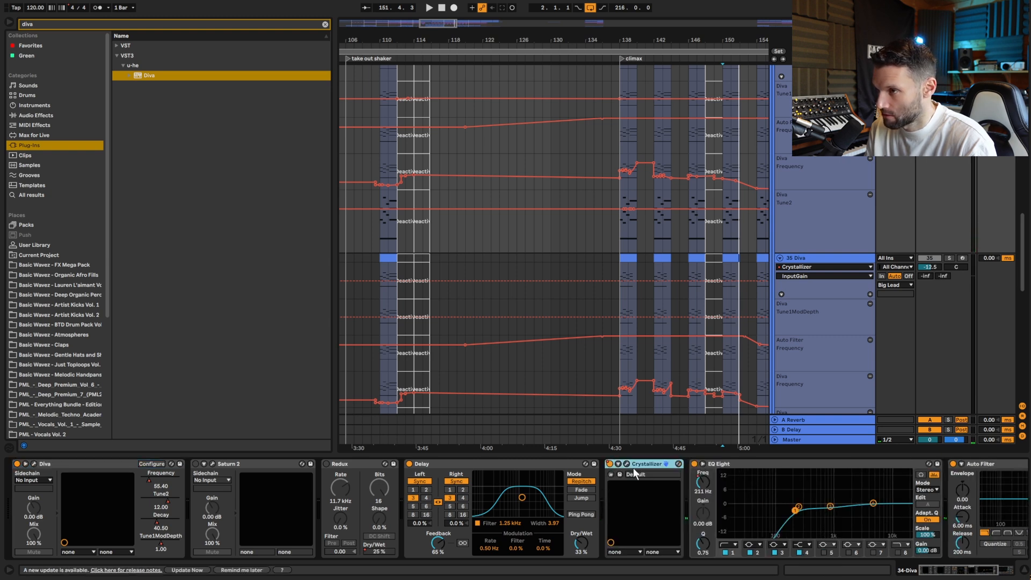
left_click(626, 465)
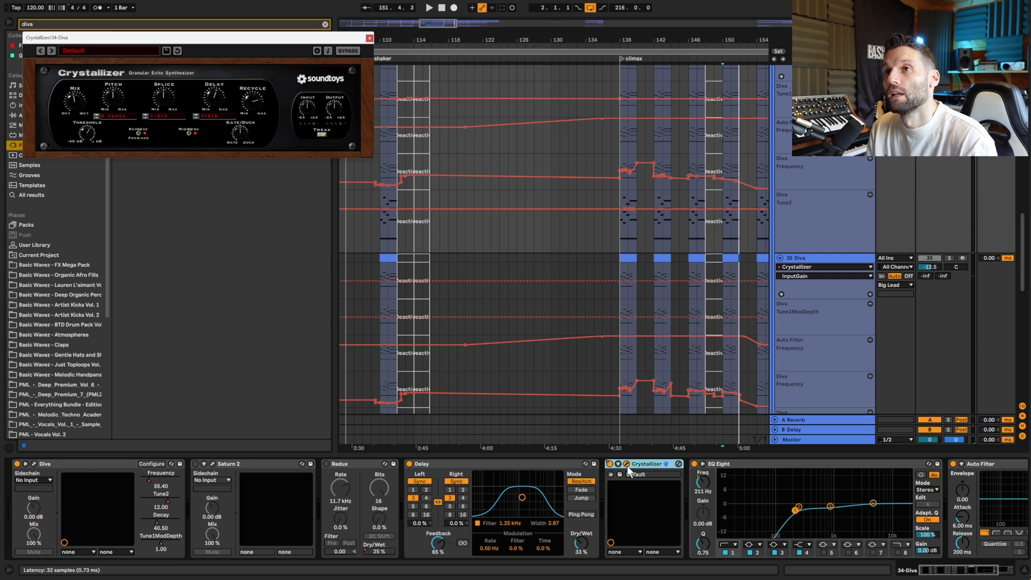
left_click(626, 464)
Step: Select 35-Diva to show its devices and play it soloed from bar 150
left_click(812, 259)
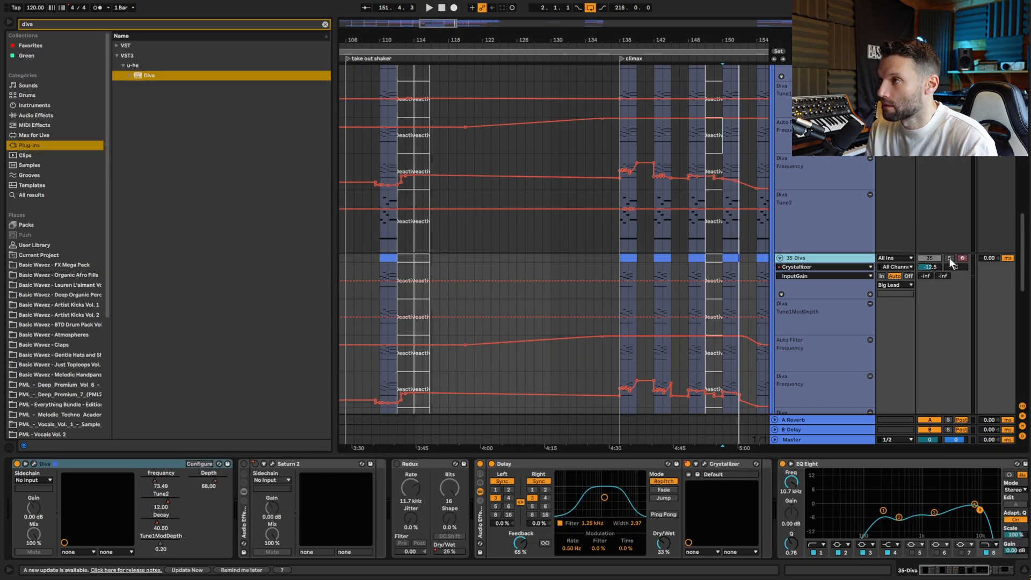
key("space")
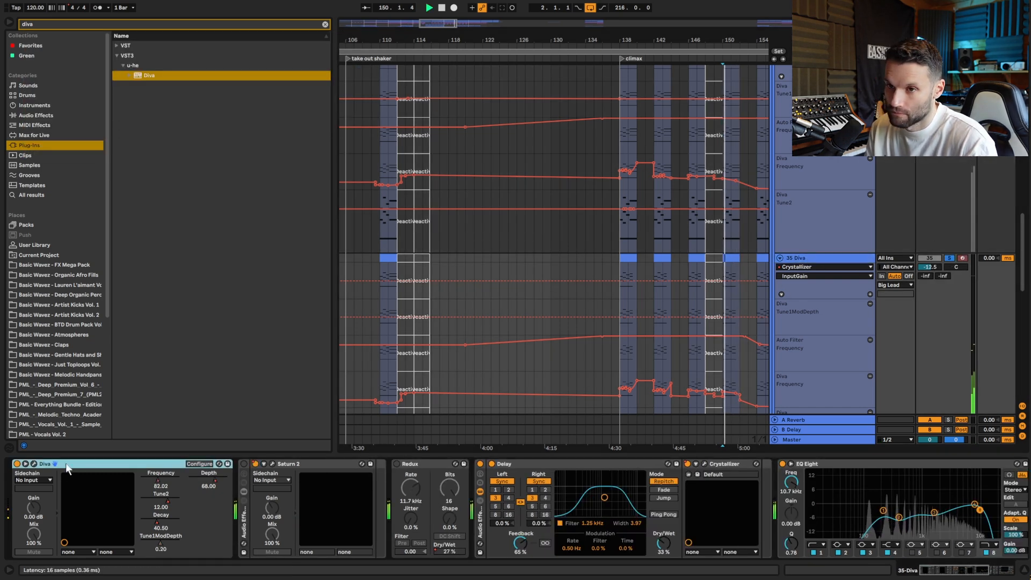
key("space")
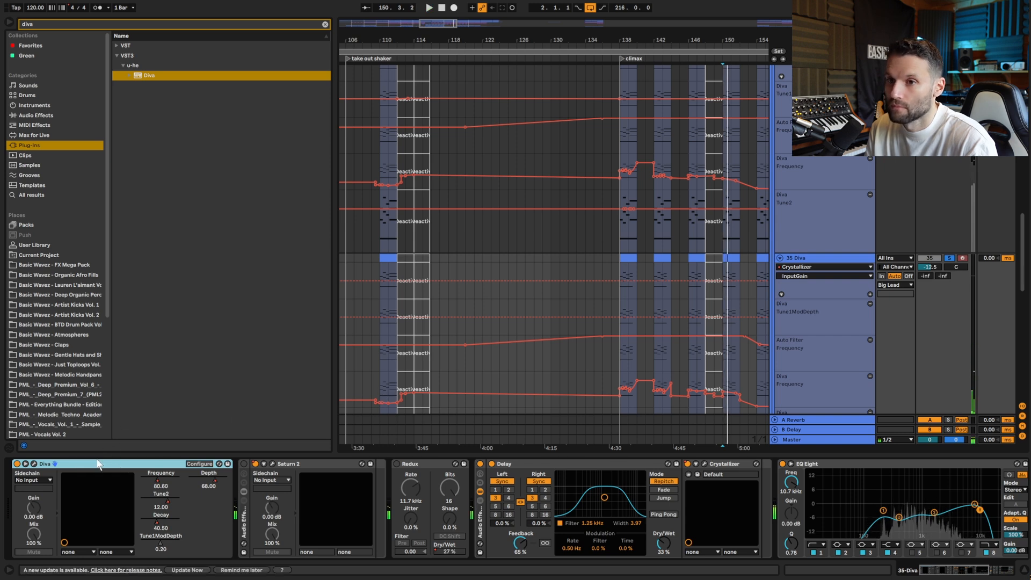
Step: Open 35-Diva's MIDI clip at bar 142, examine its Pitch Bend envelope and play the clip
scroll(781, 288, "down", 3)
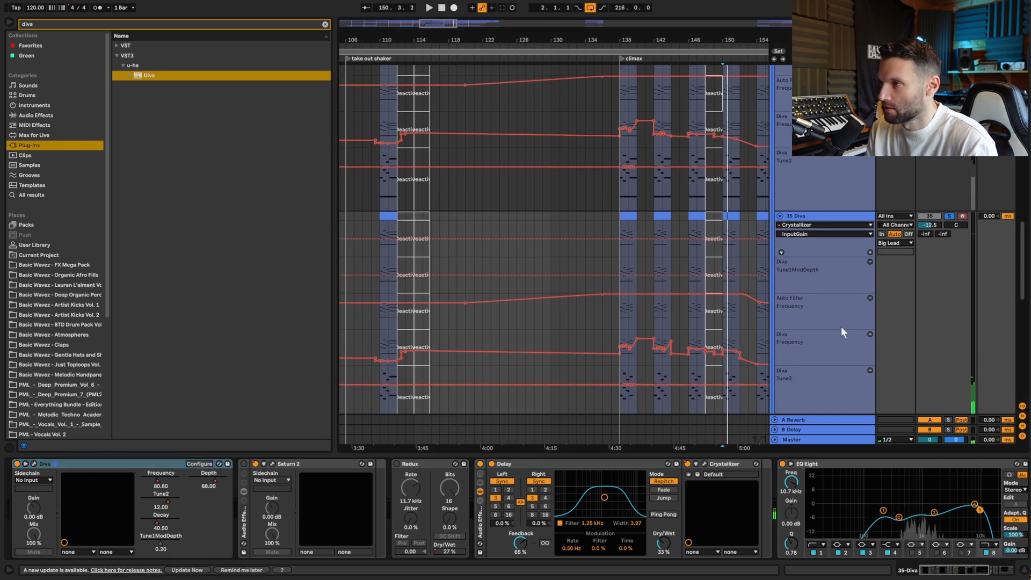
left_click(652, 217)
key("space")
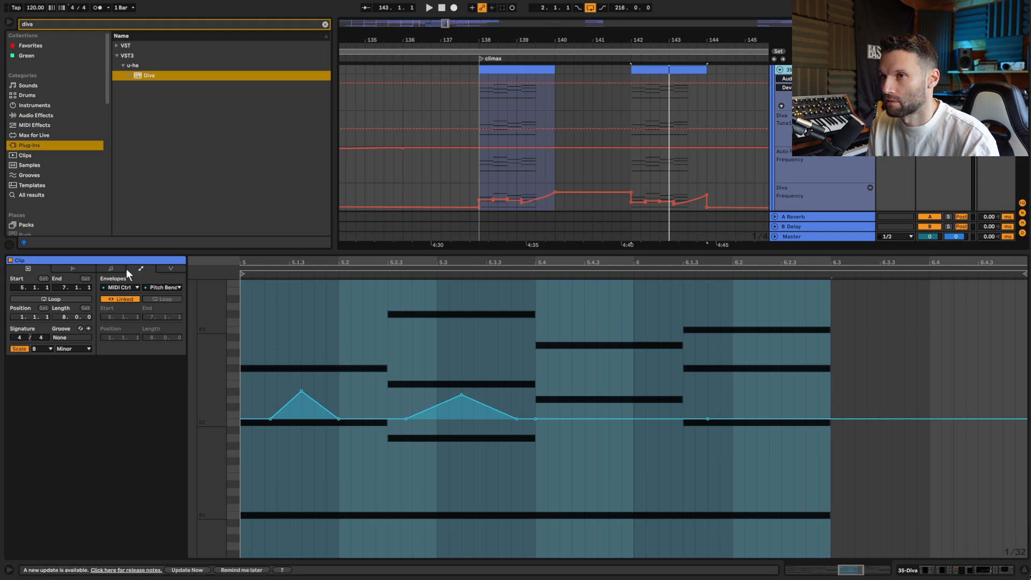
left_click(173, 288)
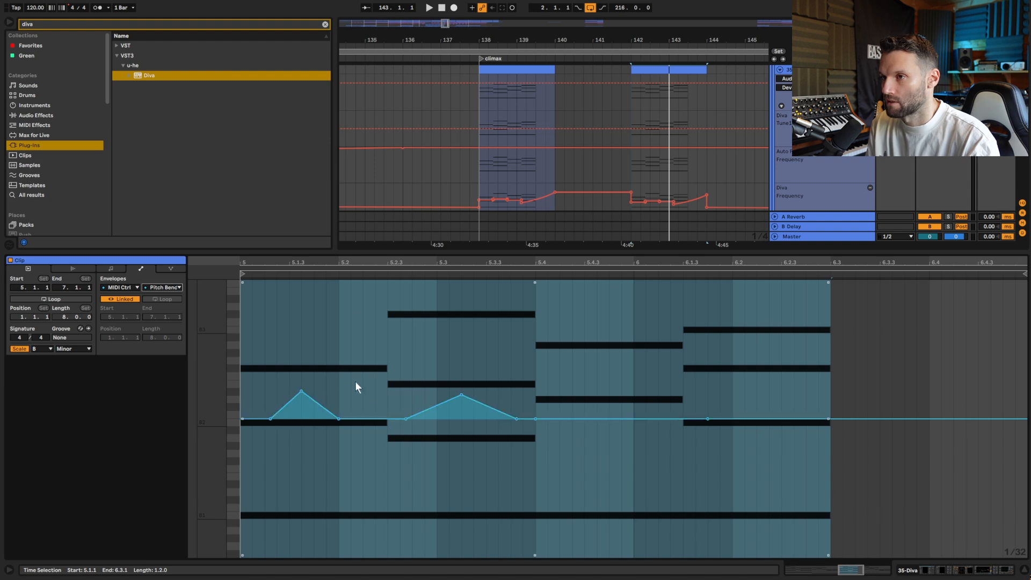
key("space")
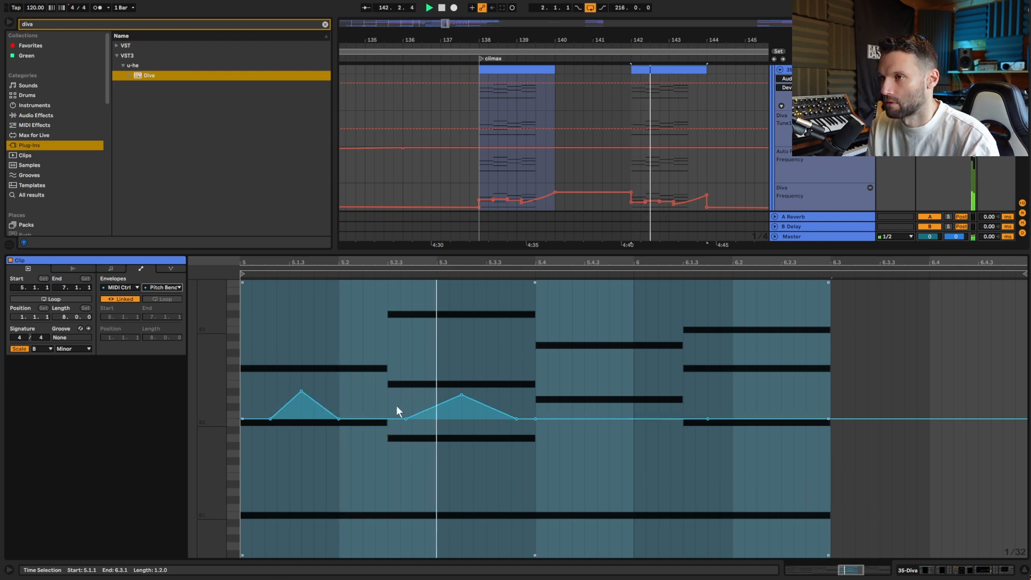
key("space")
left_click_drag(445, 23, 450, 6)
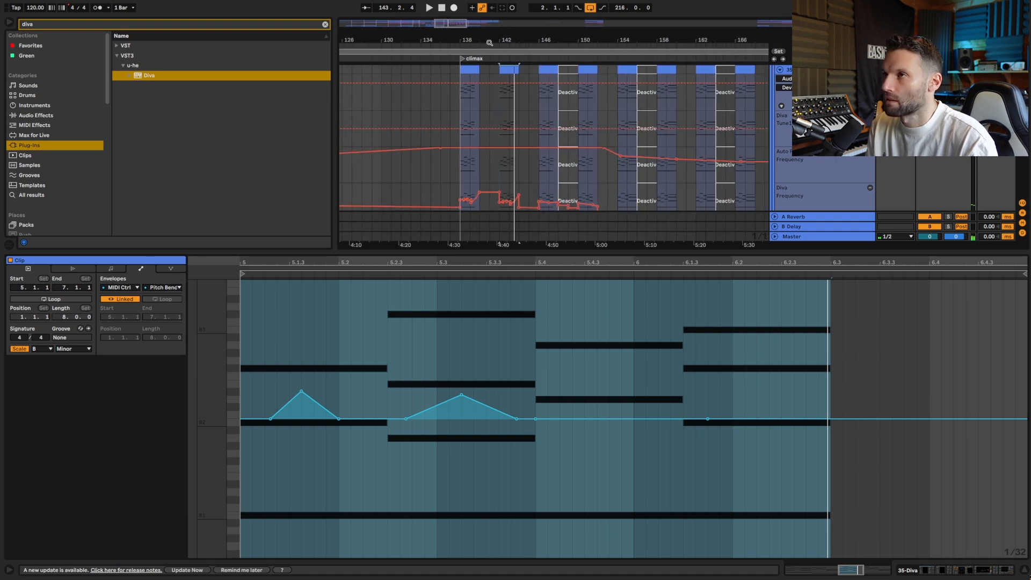
Step: Compare the Pitch Bend envelopes of 35-Diva's MIDI clips at bars 146, 150 and 138
left_click(550, 72)
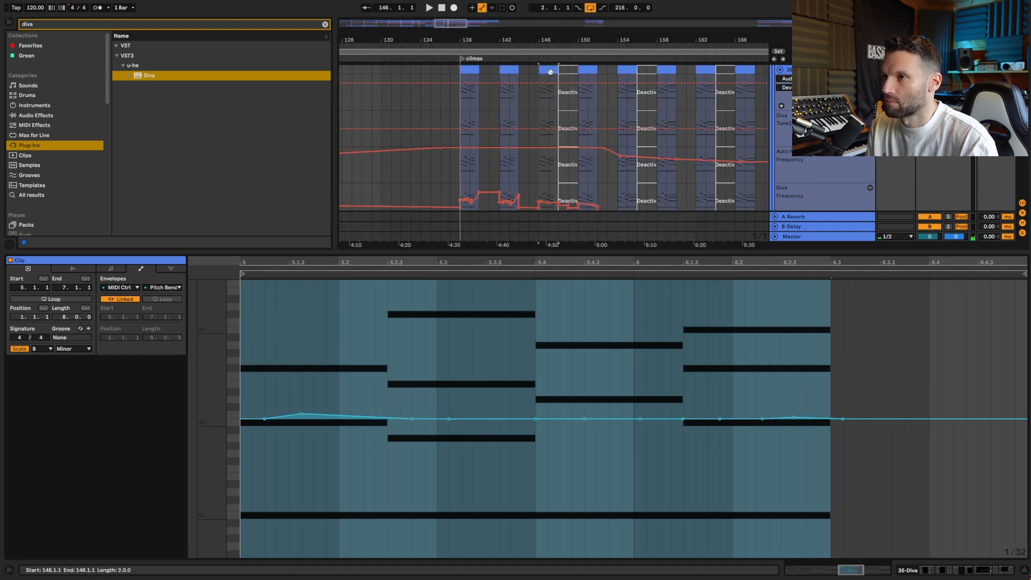
left_click(591, 68)
left_click(471, 71)
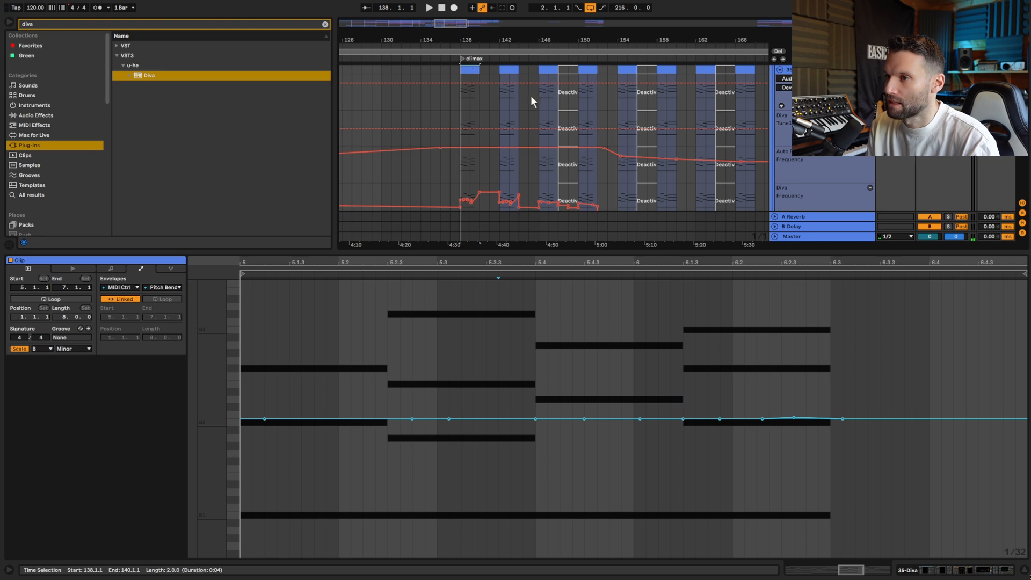
Step: Show the 36-Diva track's devices, view its Diva synth settings and close the plug-in window
scroll(690, 135, "down", 3)
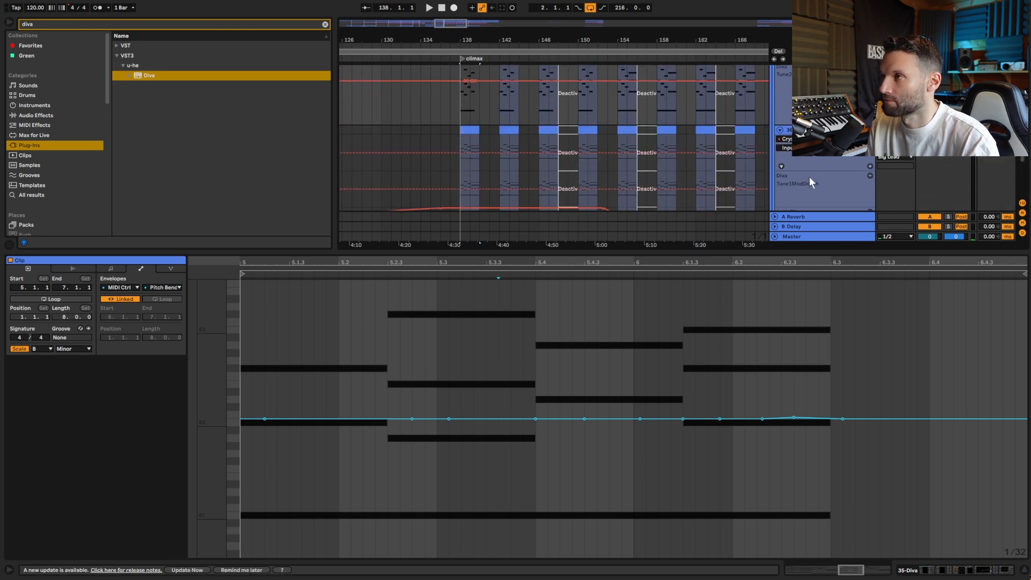
double_click(816, 130)
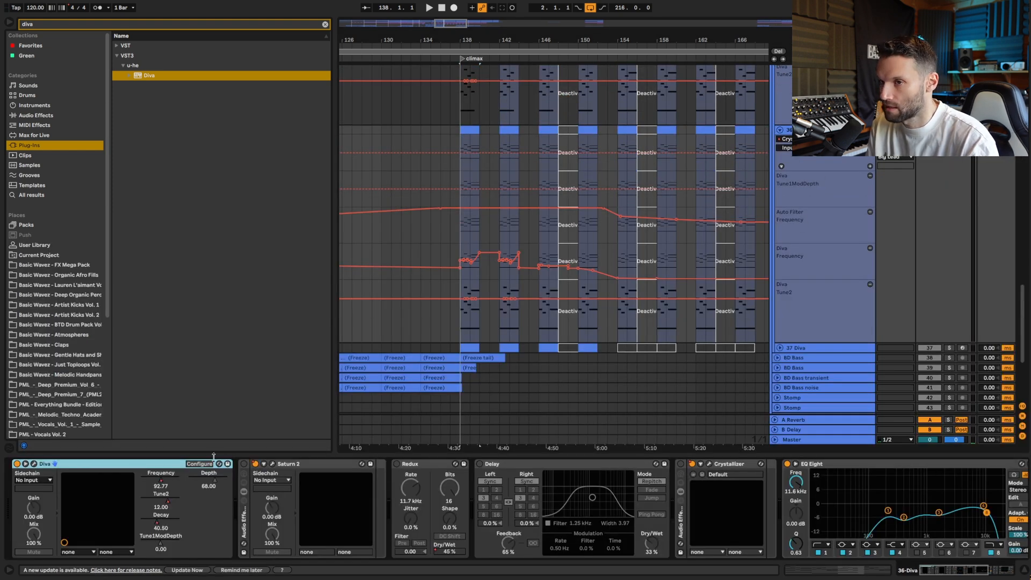
left_click(34, 464)
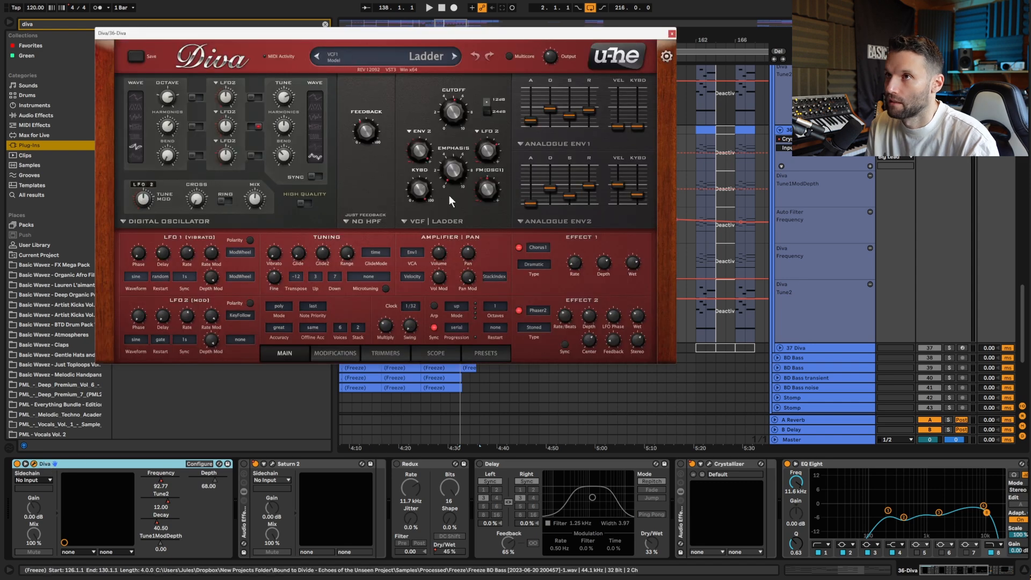
left_click(671, 34)
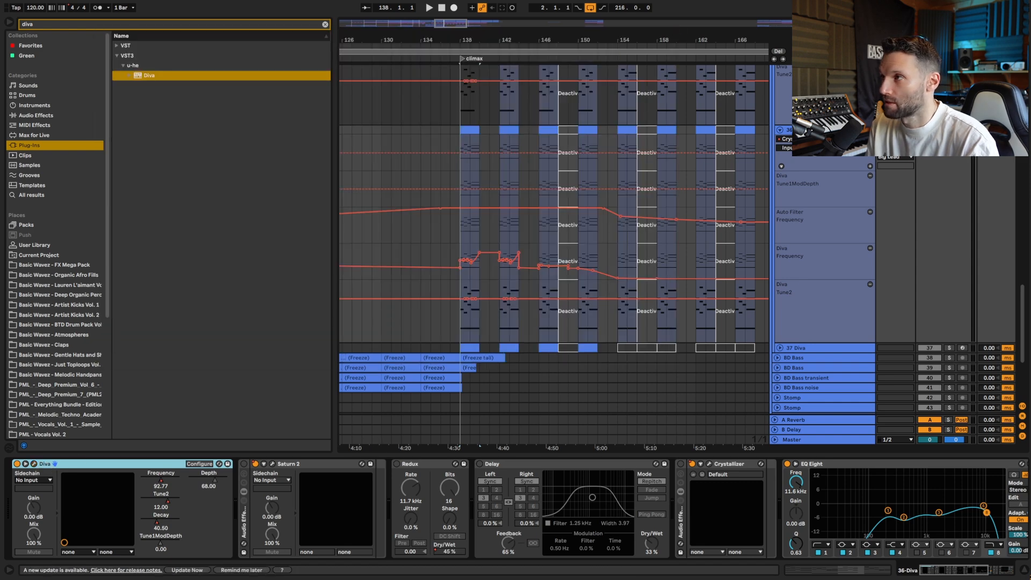
Step: Play the 36-Diva layer from bar 142 and look along its effect chain
left_click(593, 135)
key("space")
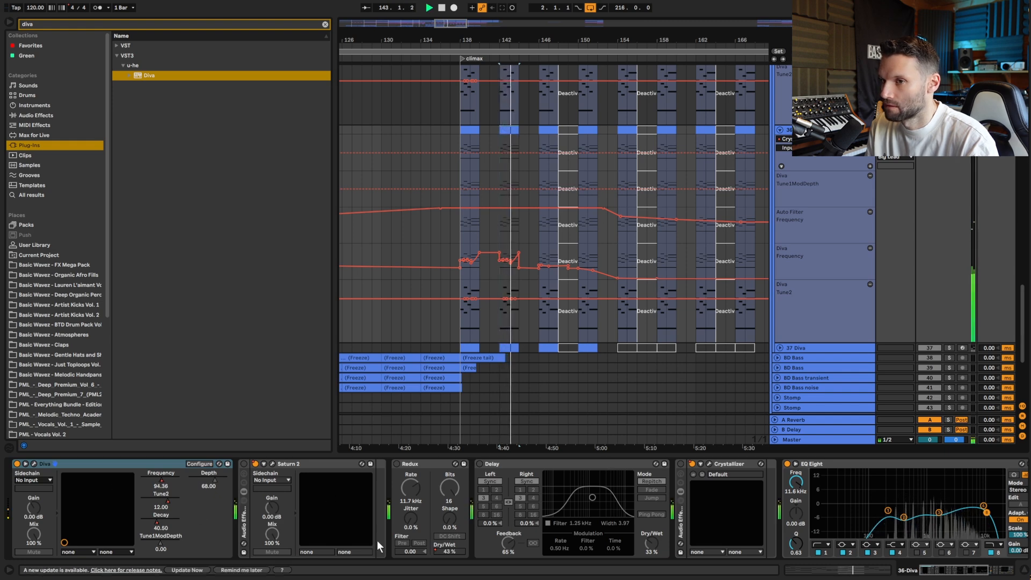
left_click(986, 569)
left_click_drag(985, 567, 920, 569)
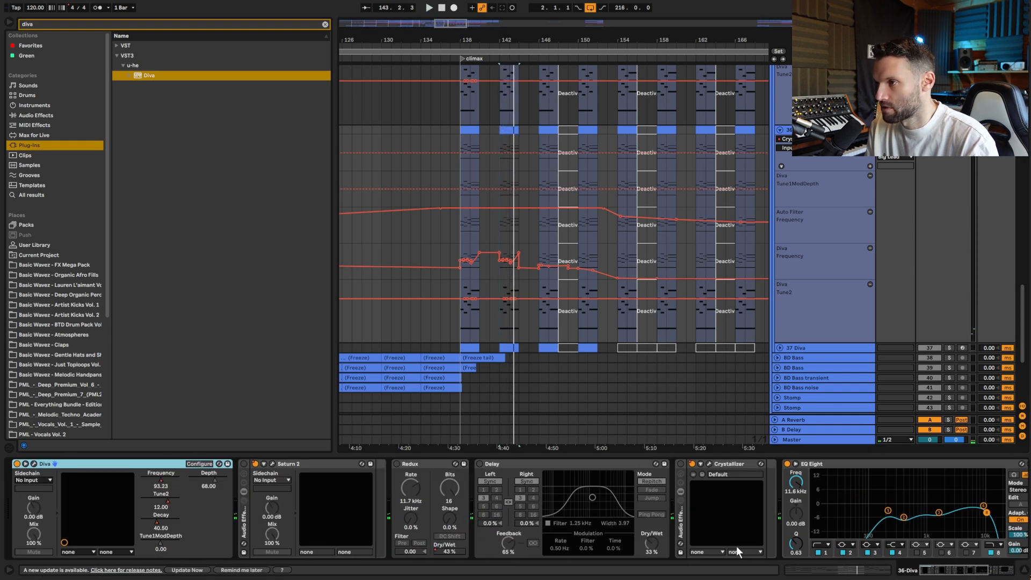
Step: Reopen 36-Diva's synth, examine its digital oscillator and filter while playing the layer, and close the window
left_click(35, 465)
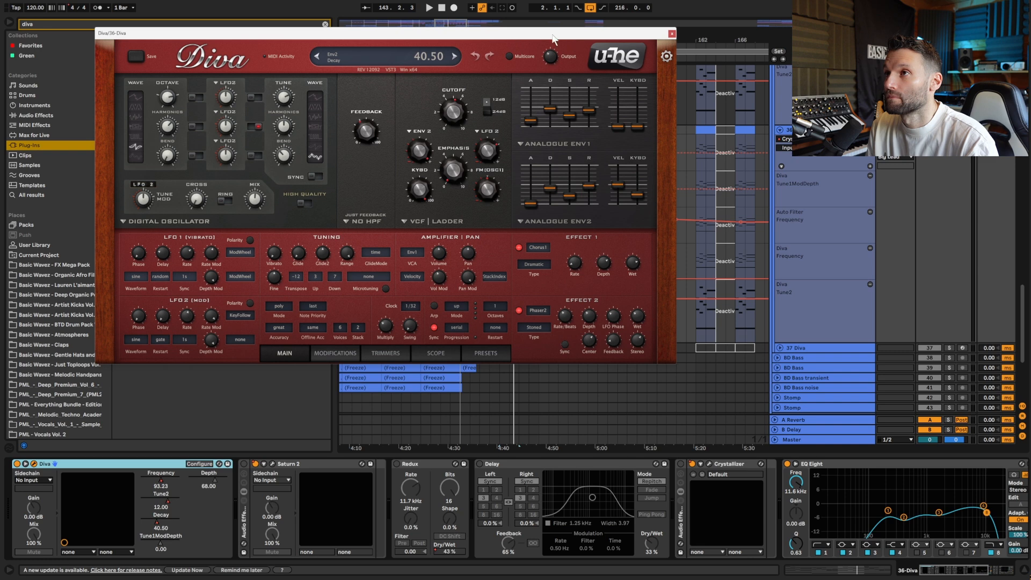
left_click_drag(566, 39, 829, 121)
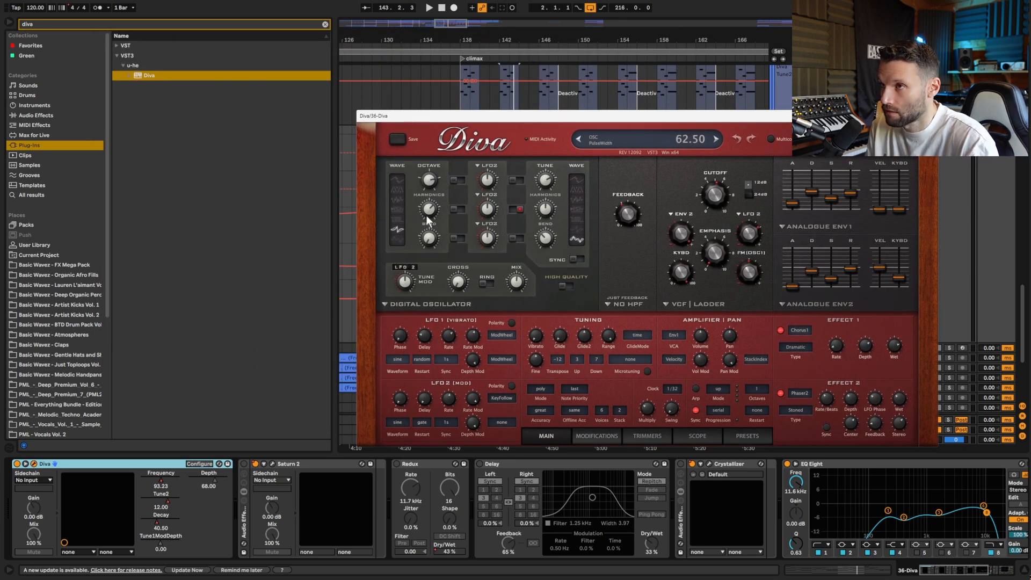
key("space")
key("space")
left_click_drag(726, 119, 336, 95)
scroll(908, 204, "up", 8)
scroll(903, 218, "down", 7)
left_click(542, 92)
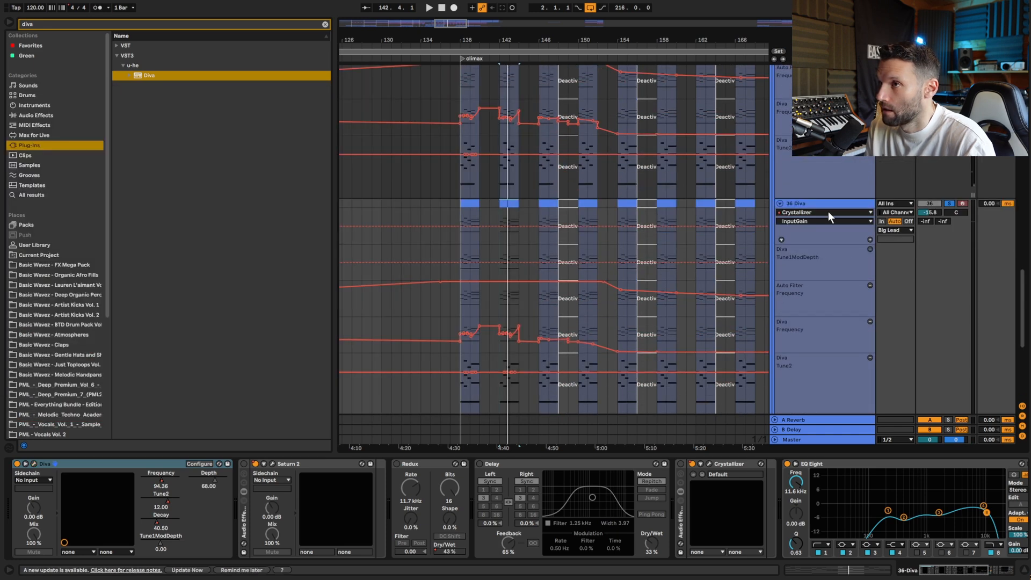
Step: Solo the 37-Diva track, unfold its automation lanes and play it from bar 142
scroll(870, 255, "down", 6)
left_click(950, 295)
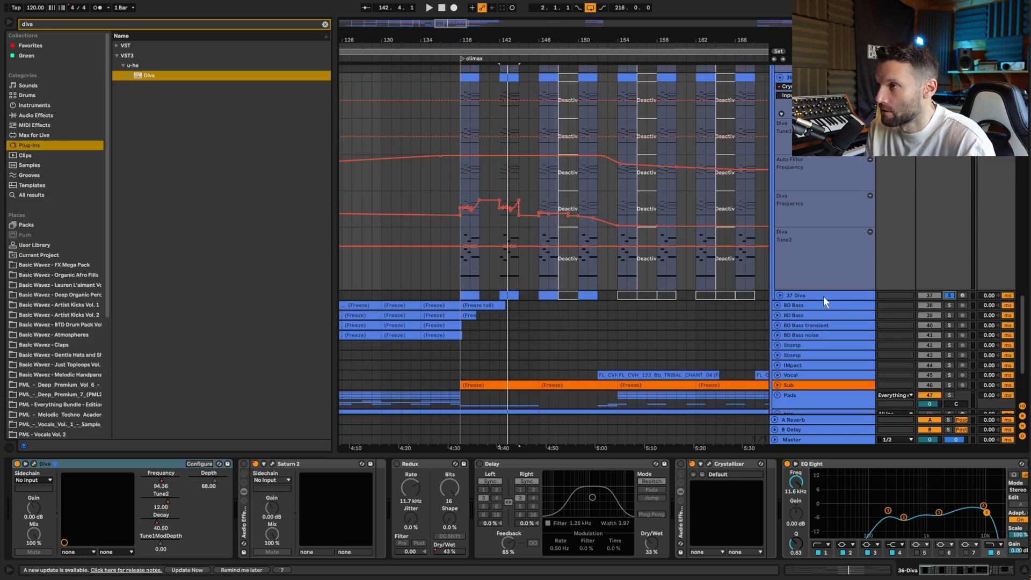
left_click(824, 295)
left_click(780, 295)
key("space")
scroll(806, 322, "down", 3)
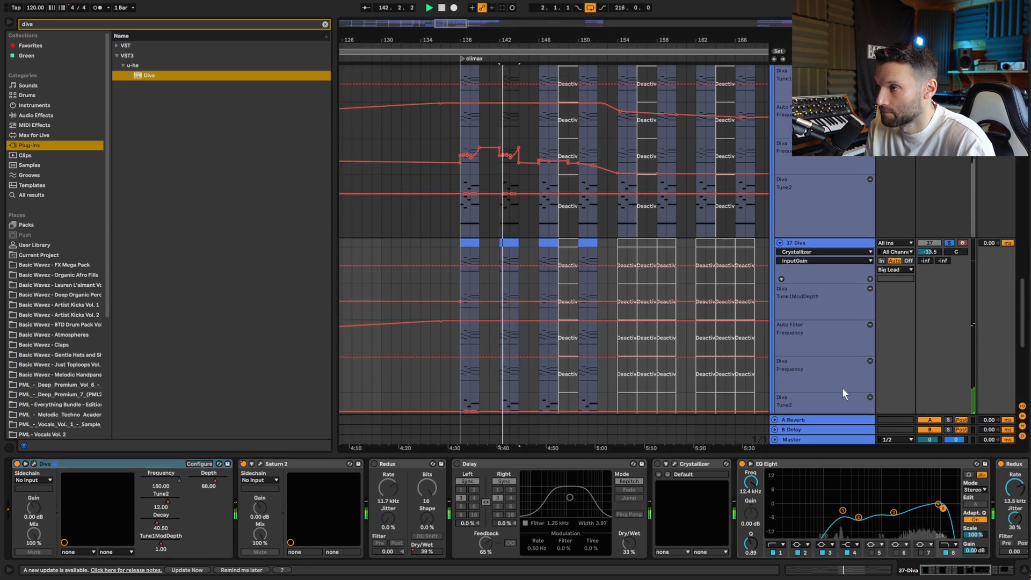
key("space")
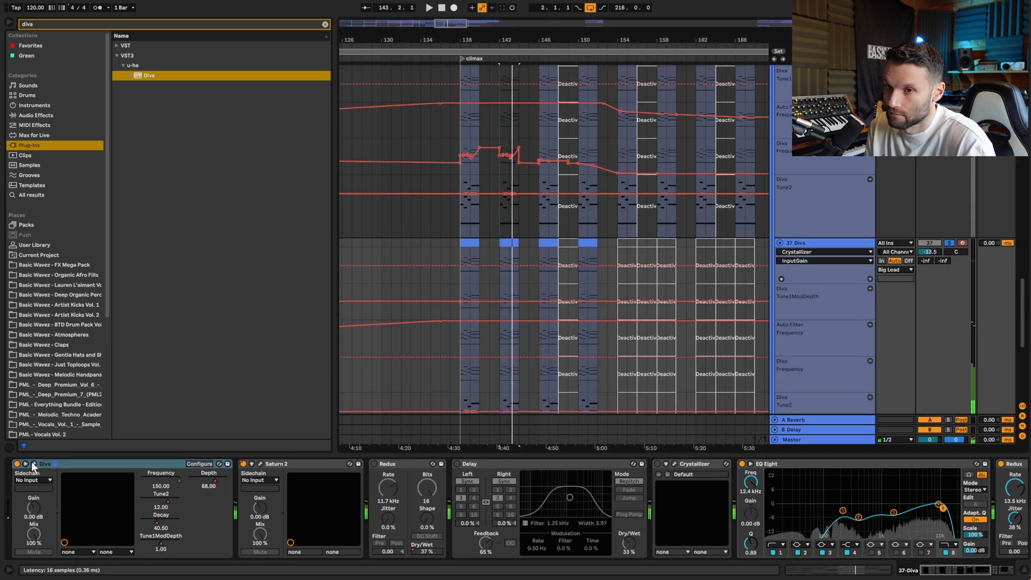
Step: View 37-Diva's Triple VCO synth settings, close the plug-in and look along the track's effect chain
left_click(34, 463)
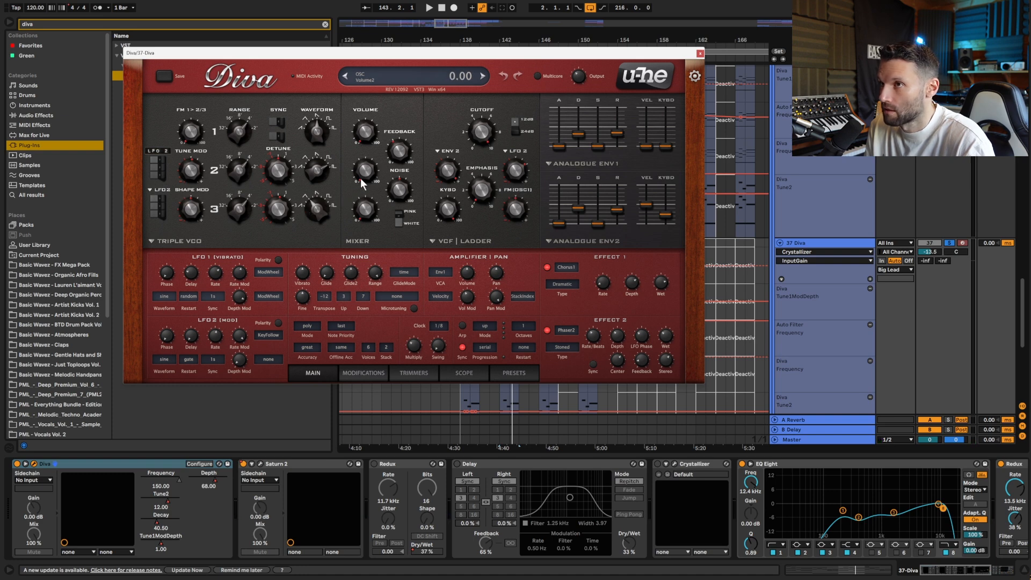
left_click(700, 53)
left_click_drag(960, 570, 889, 579)
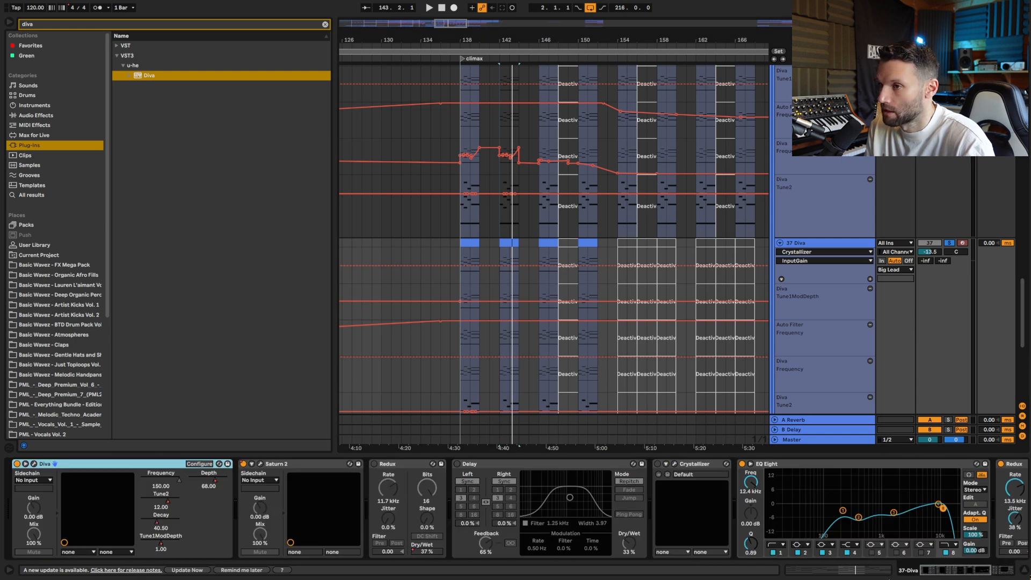
Step: Examine the Loop Sharpening preset in 37-Diva's Saturn 2 during playback and close its window
left_click(260, 464)
key("space")
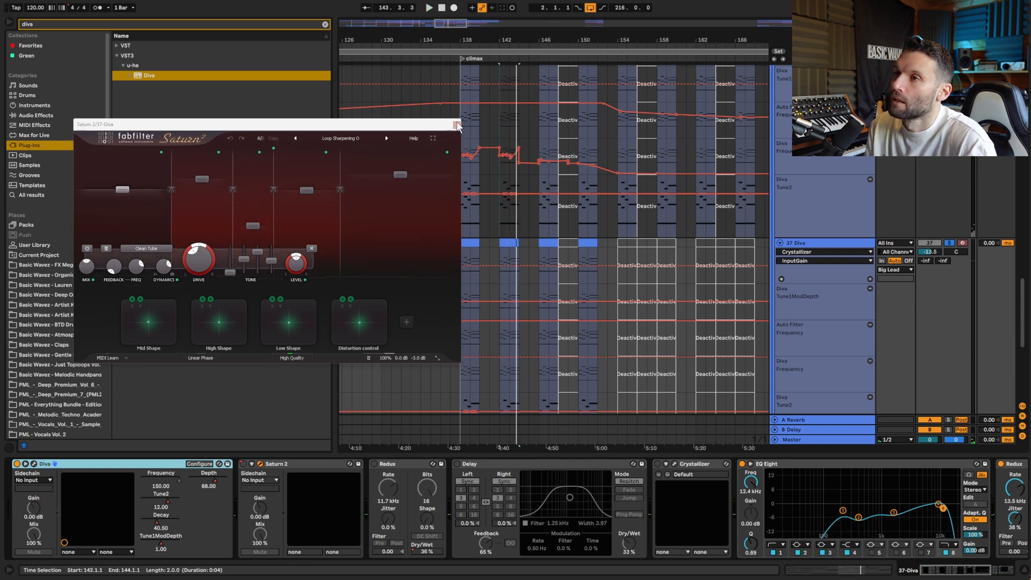
left_click(456, 125)
Step: Fold the 37-Diva track and turn off its solo
left_click(781, 243)
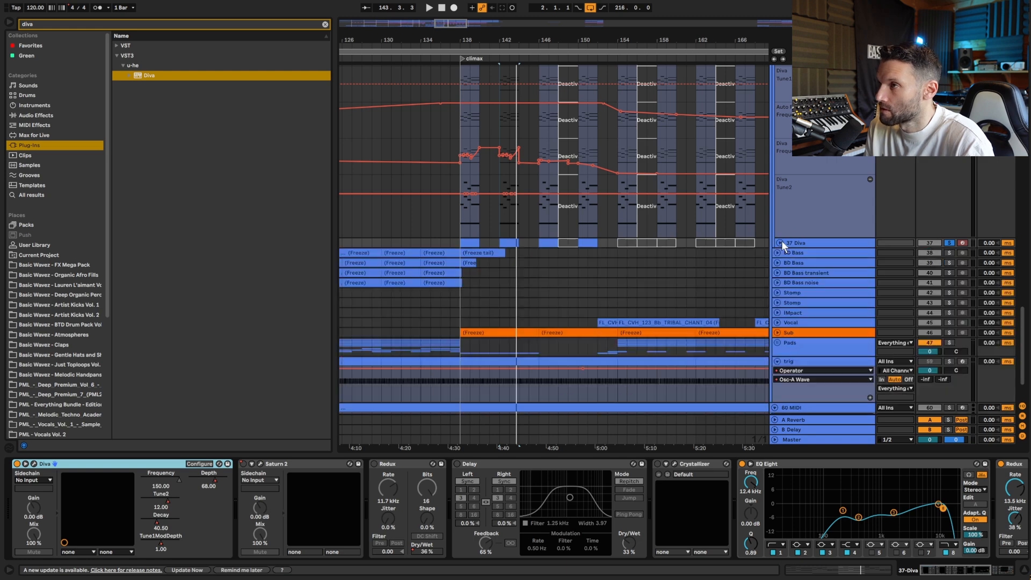
scroll(897, 234, "up", 3)
left_click(951, 285)
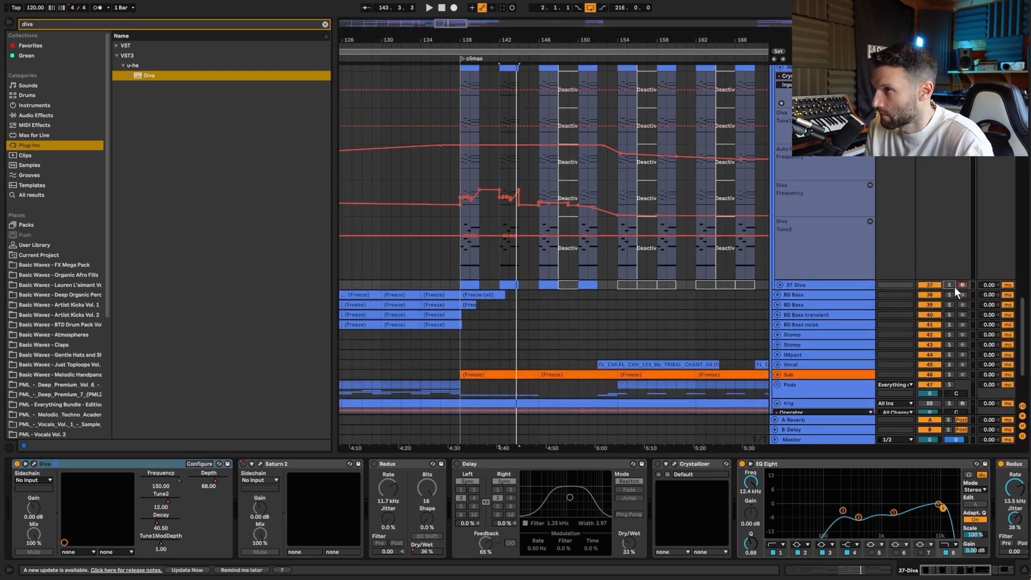
Step: Unfold the Pads group, look over its Atmos, Pad and Atmos low layers across the arrangement, and fold it again
scroll(636, 270, "up", 4)
mouse_move(432, 25)
left_mouse_down()
mouse_move(403, 13)
mouse_move(419, 17)
left_mouse_up()
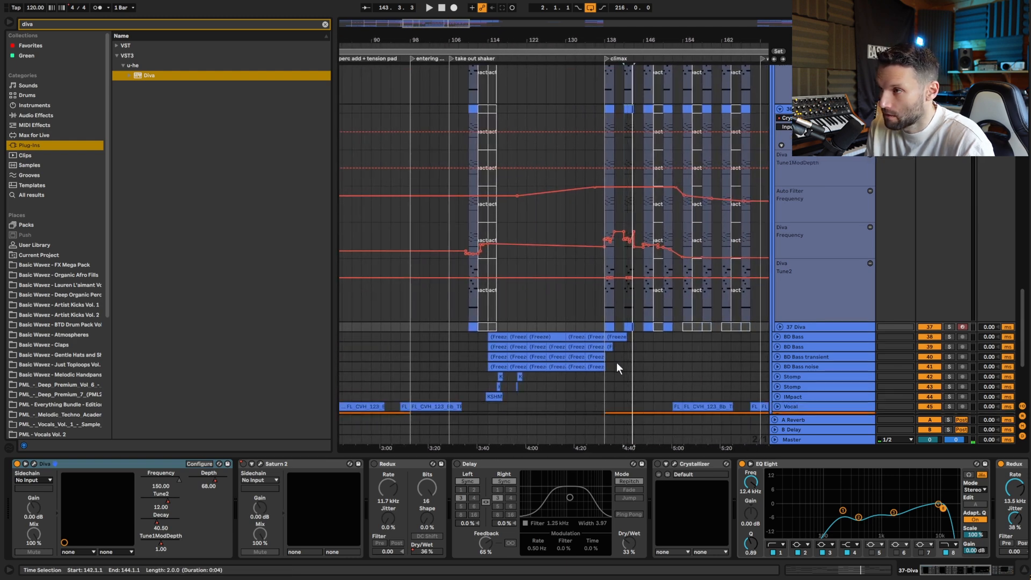
scroll(617, 362, "down", 9)
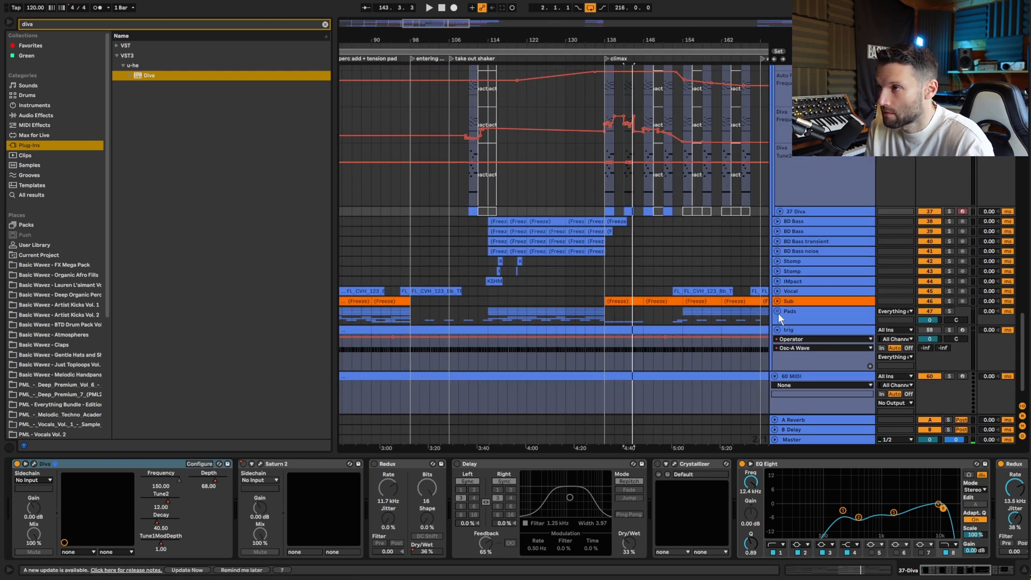
left_click(778, 313)
scroll(777, 308, "down", 10)
scroll(774, 308, "down", 5)
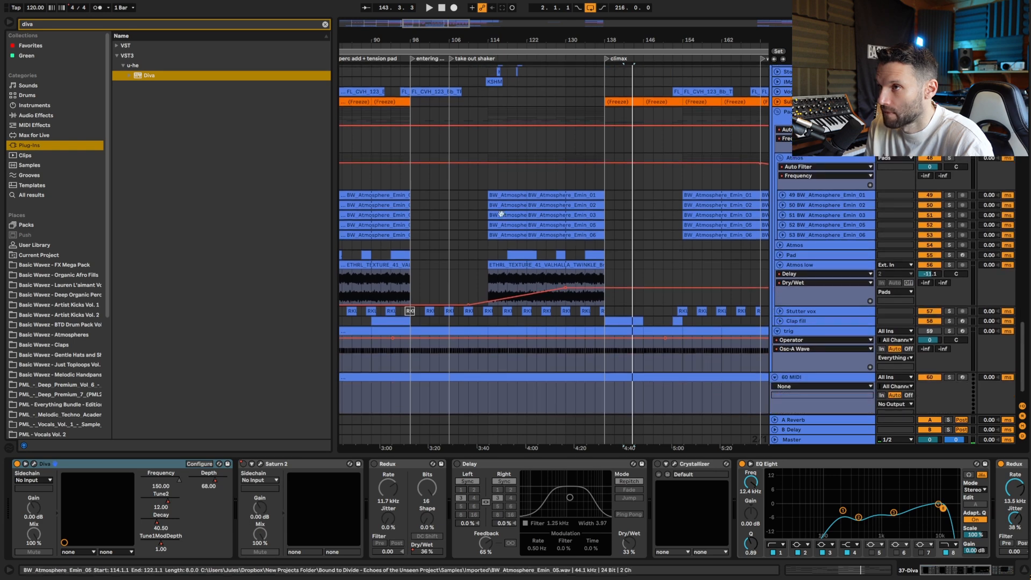
left_click_drag(458, 23, 394, 37)
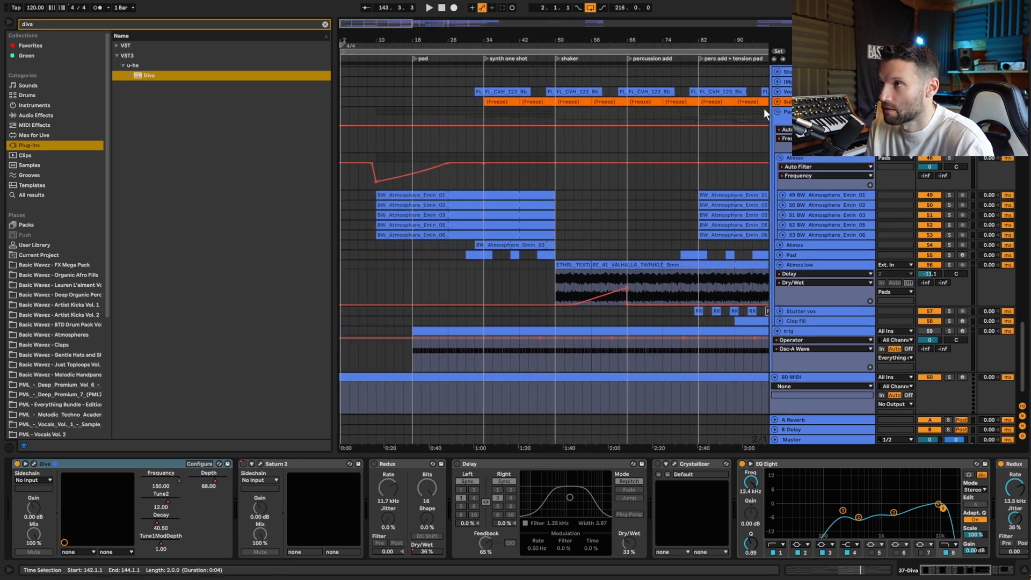
left_click(778, 113)
Step: Play the full arrangement from bar 34 at the synth one shot marker
scroll(623, 173, "up", 10)
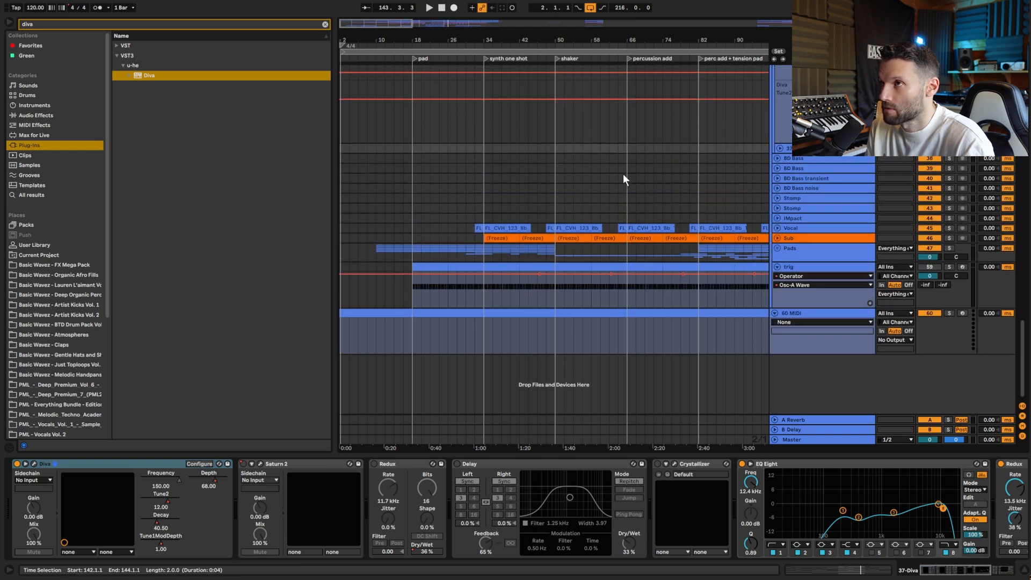
scroll(631, 178, "up", 3)
scroll(629, 181, "down", 5)
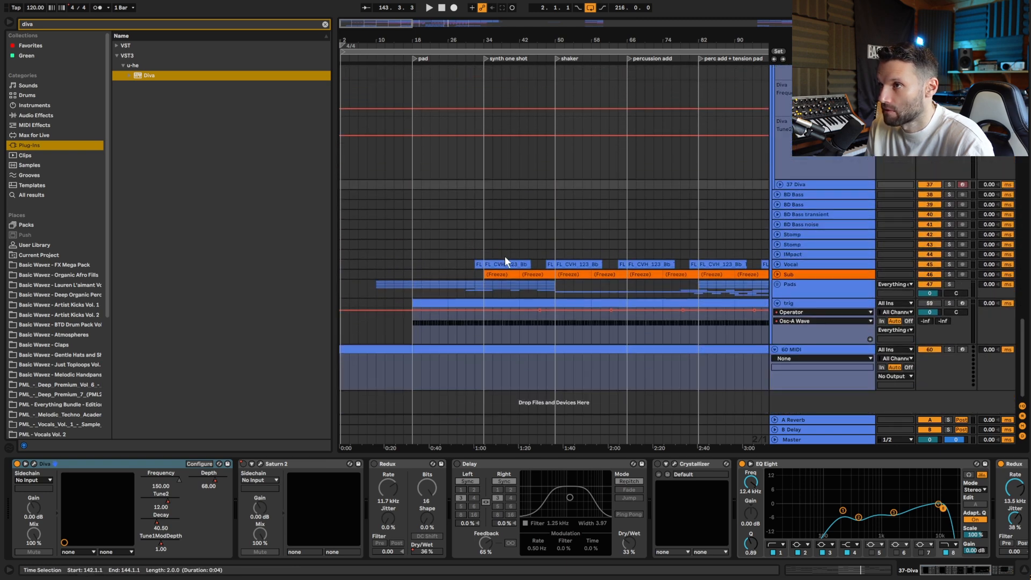
left_click(486, 244)
key("space")
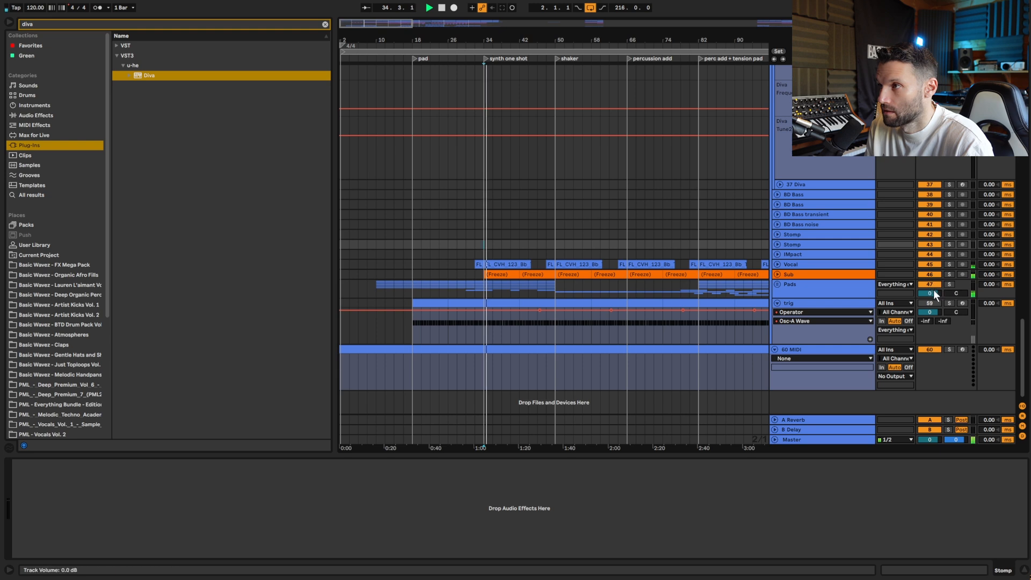
Step: Compare the mix with the Pads group muted and unmuted, and unfold the group down to its Emin atmosphere tracks
left_click(933, 284)
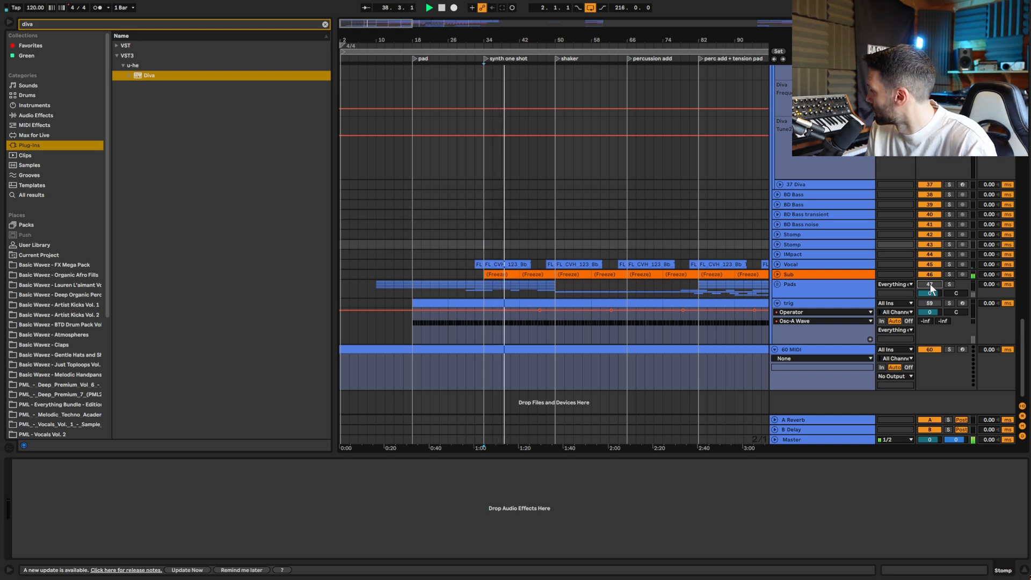
left_click(931, 287)
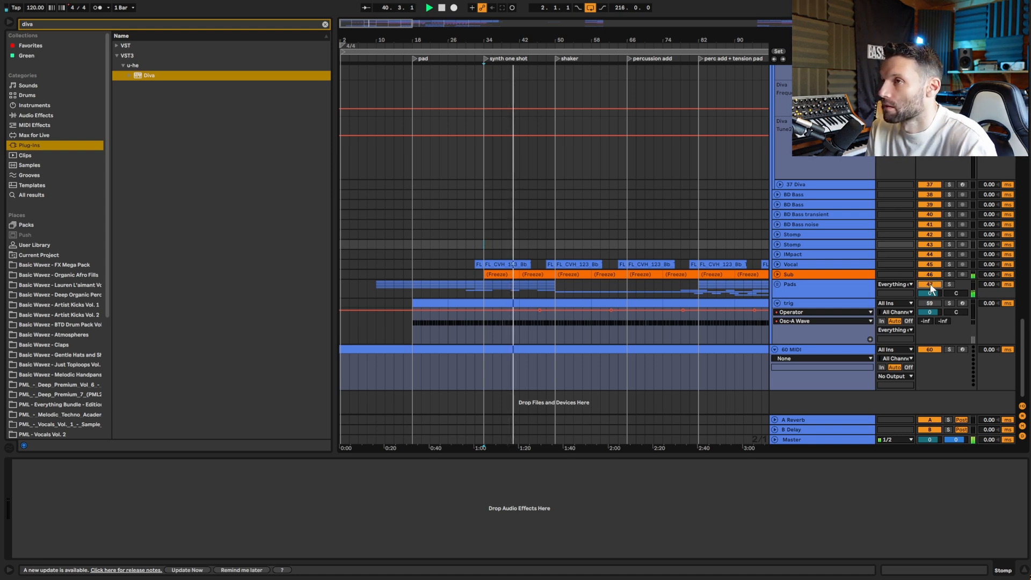
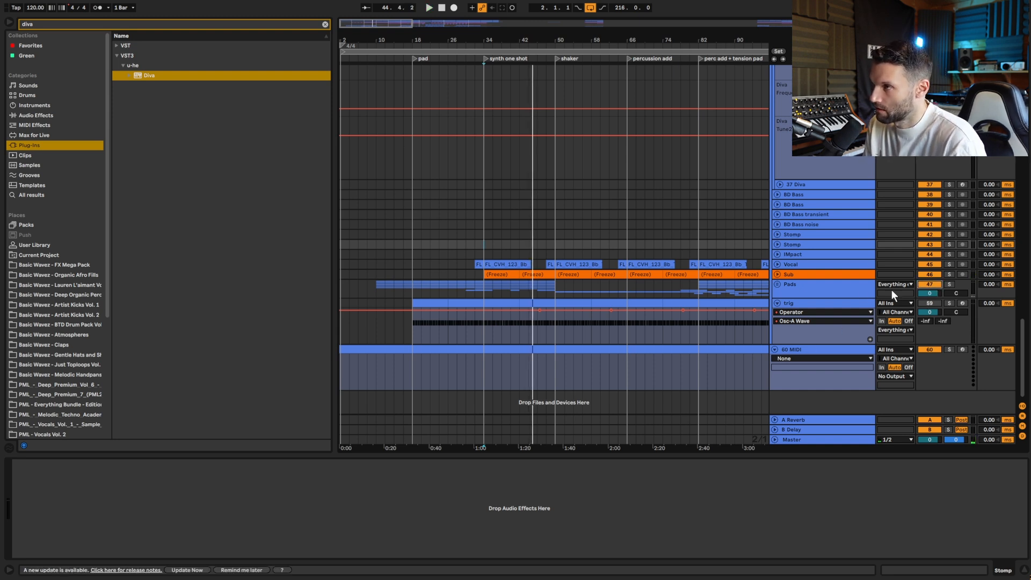
left_click(777, 283)
scroll(814, 293, "down", 3)
scroll(816, 300, "down", 3)
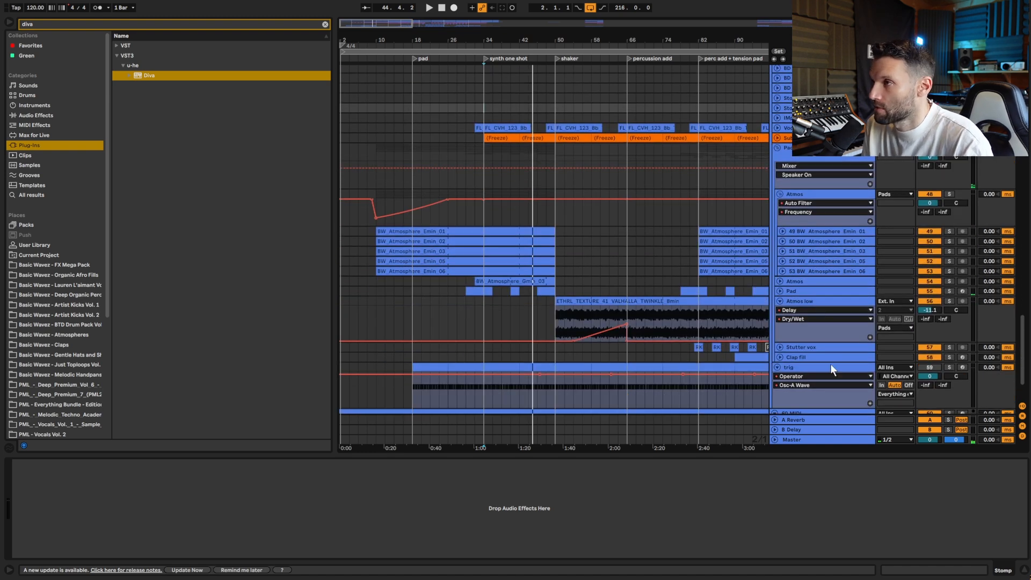
left_click(783, 231)
scroll(781, 229, "down", 3)
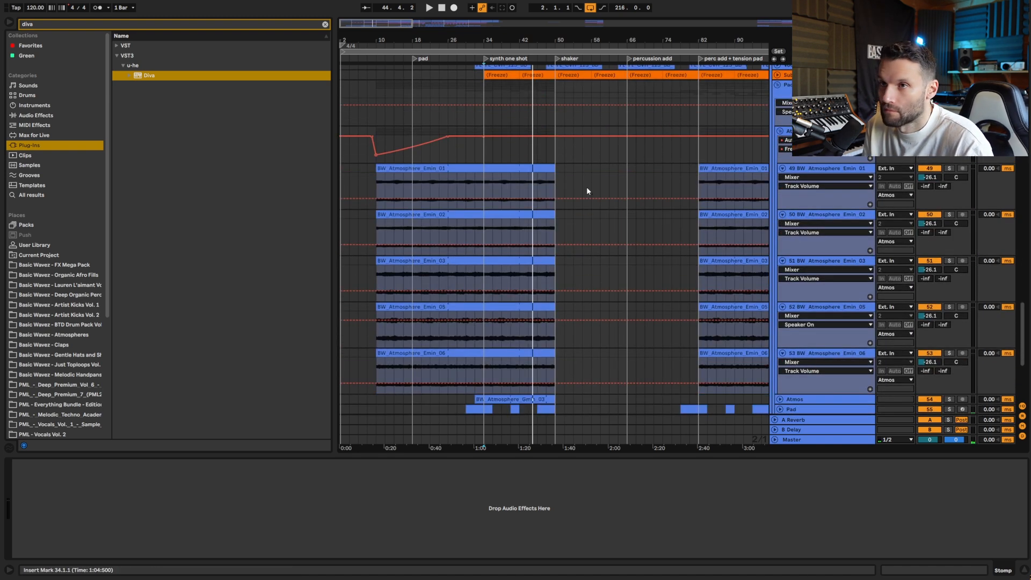
Step: Clear the browser search and open the Tonal Atmospheres folder of the Basic Wavez - Atmospheres pack
left_click(63, 335)
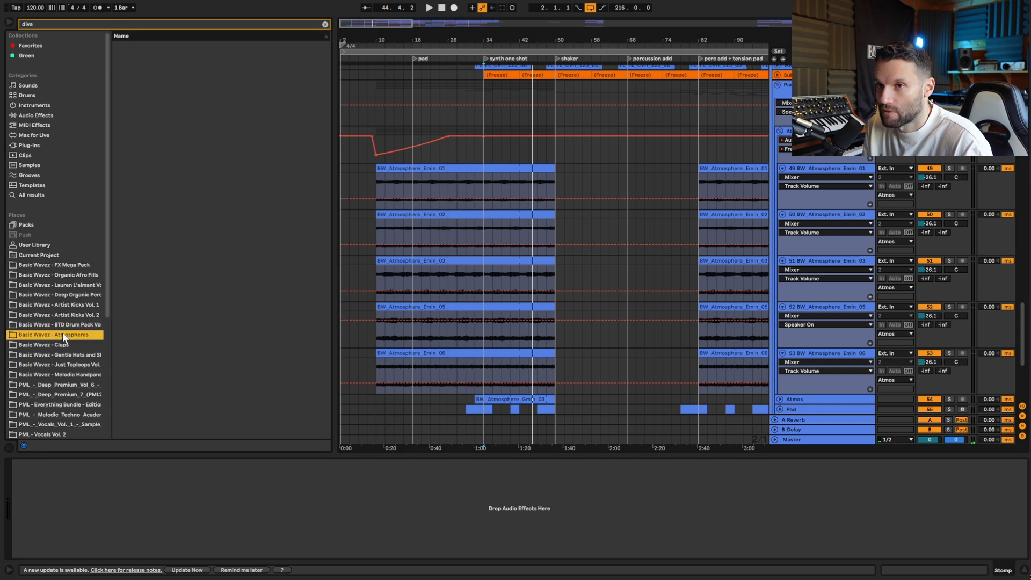
left_click(325, 24)
left_click_drag(366, 23, 367, 78)
left_click(809, 169)
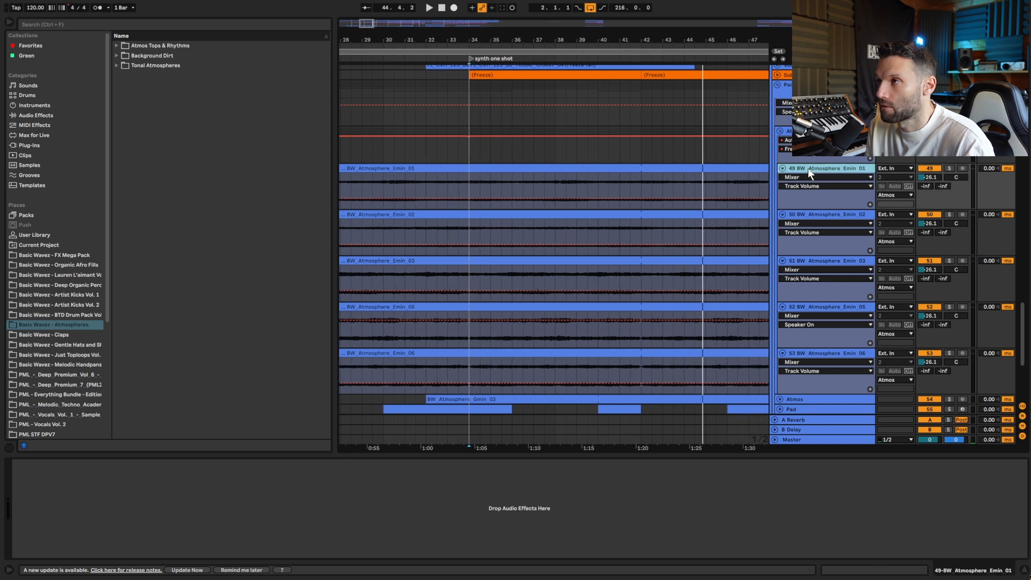
scroll(752, 161, "down", 3)
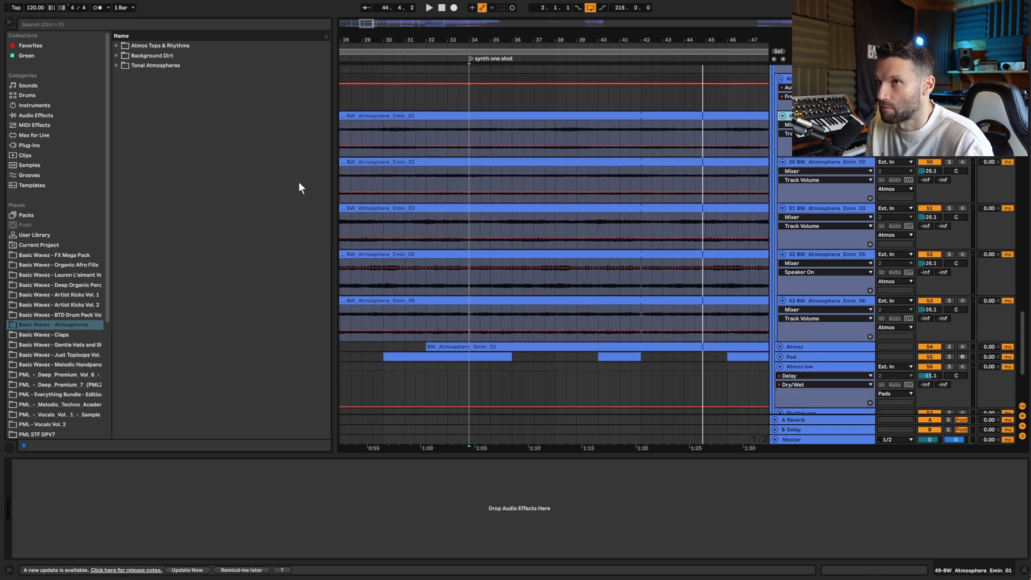
left_click(116, 64)
scroll(285, 208, "down", 5)
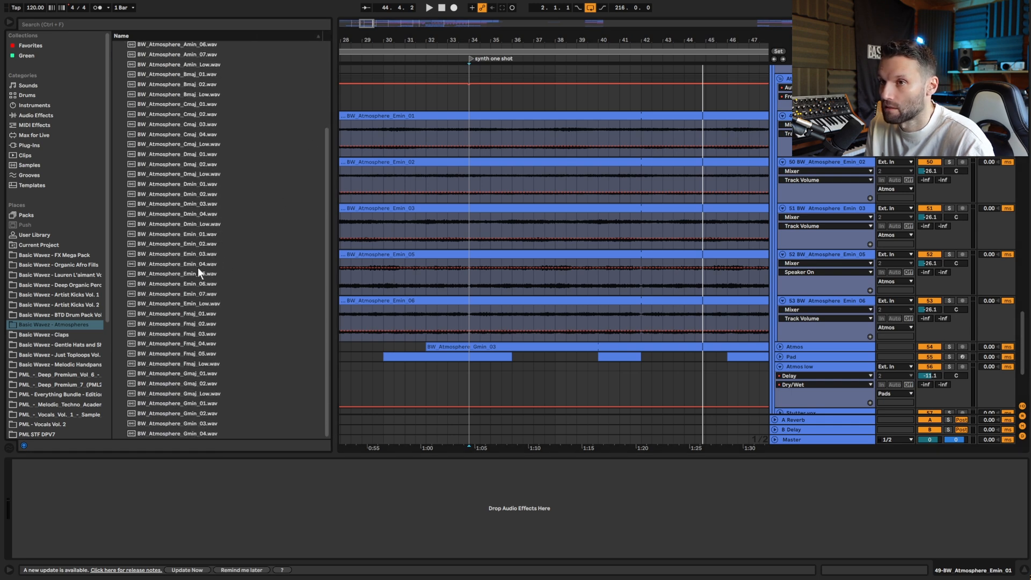
Step: Preview the BW_Atmosphere_Emin samples 01, 02, 04 and 03 in the browser
left_click(192, 235)
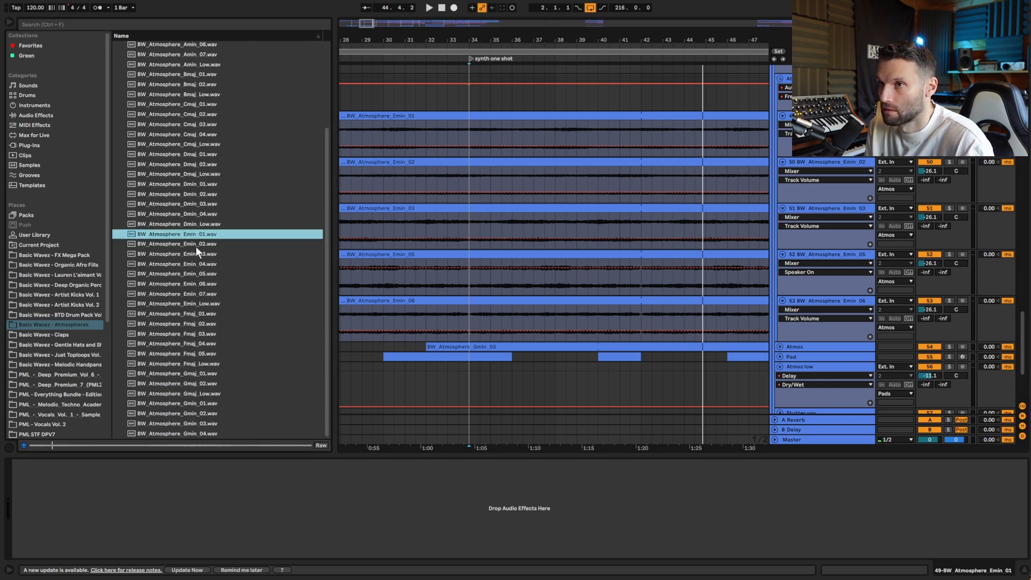
left_click(196, 247)
left_click(199, 264)
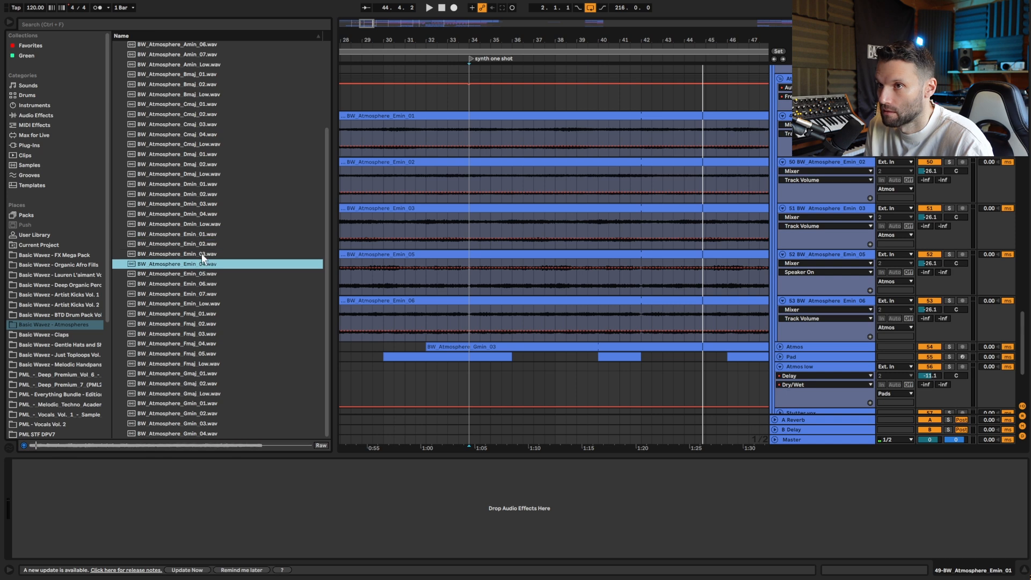
key("Up")
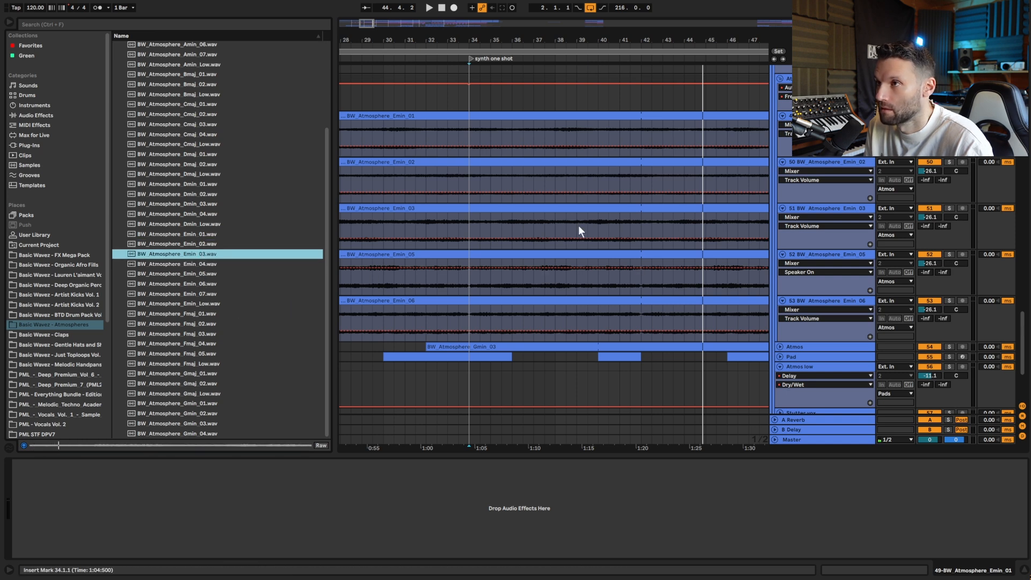
Step: Play from bar 31 and solo the Emin 01, 02, 03, 05 and 06 atmosphere tracks one after another
left_click(553, 226)
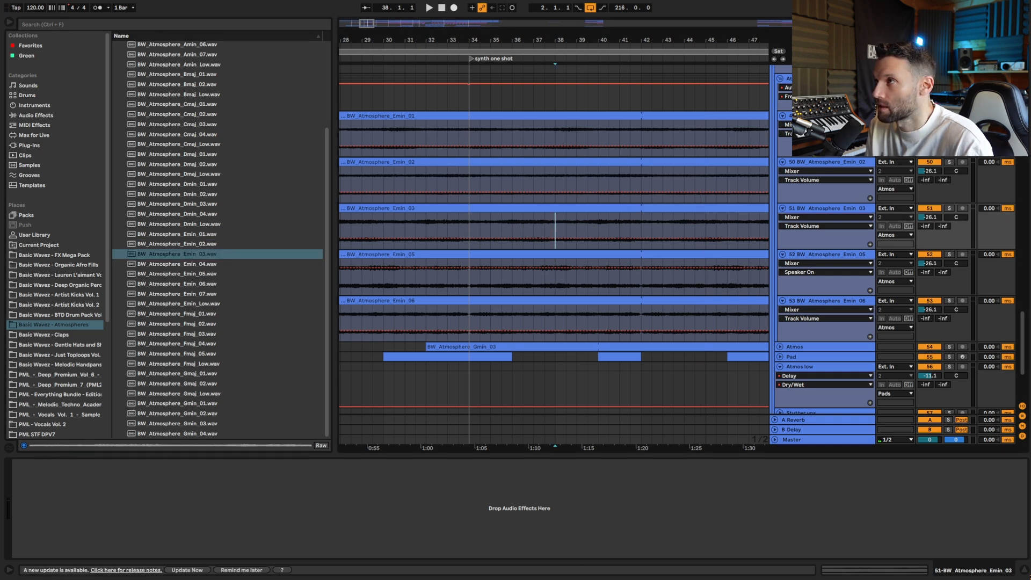
left_click(949, 115)
left_click(405, 140)
key("space")
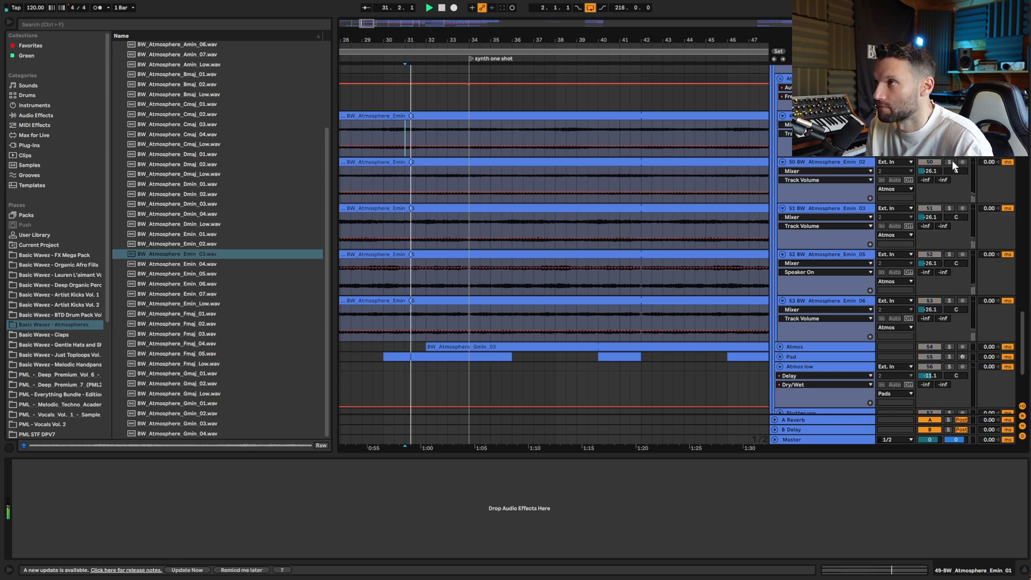
left_click(949, 162)
left_click(949, 208)
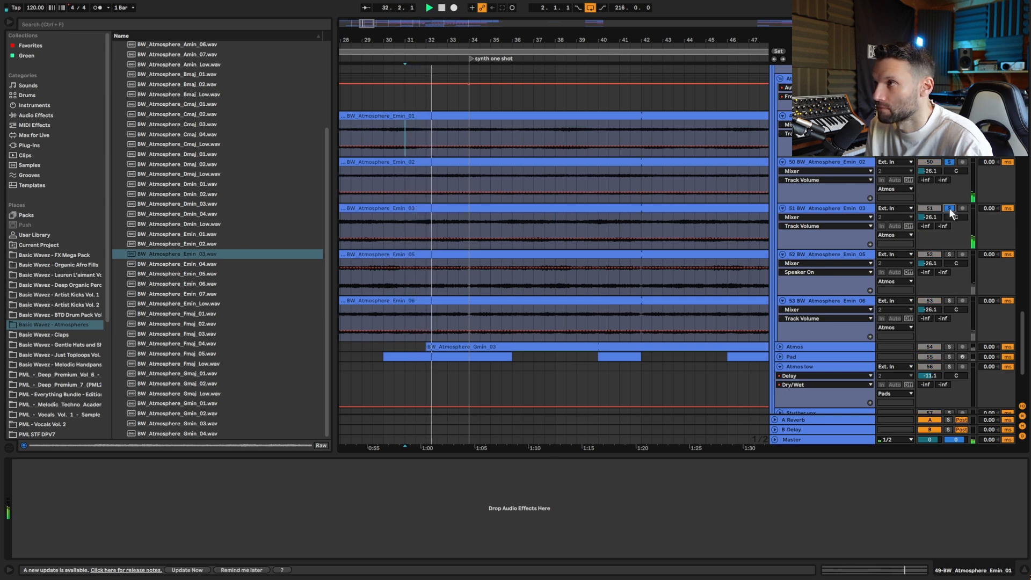
left_click(950, 255)
left_click(949, 300)
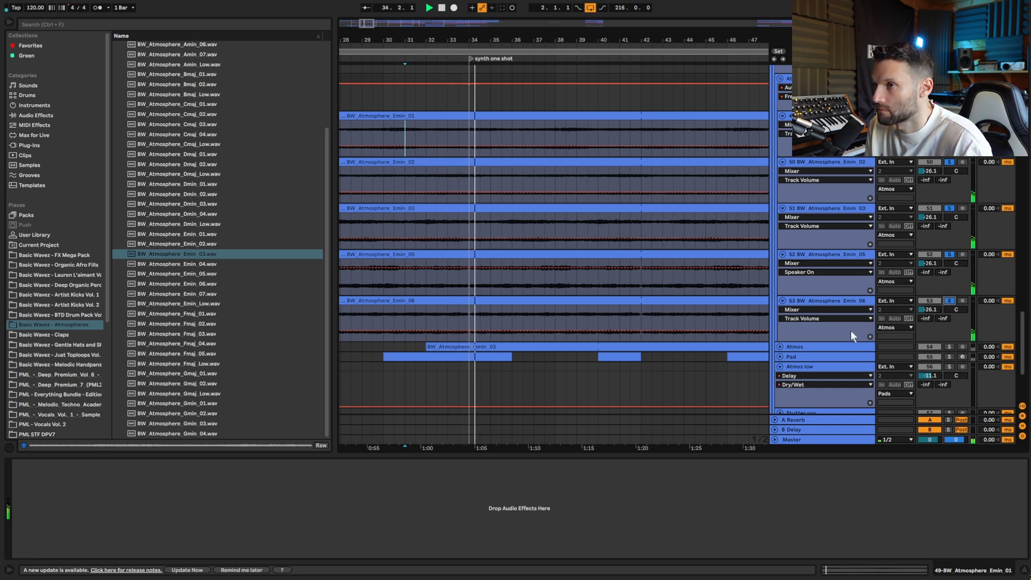
Step: Unfold the Atmos track, add it to the soloed tracks and open its BW_Atmosphere_Gmin_03 clip
left_click(780, 347)
scroll(783, 344, "down", 3)
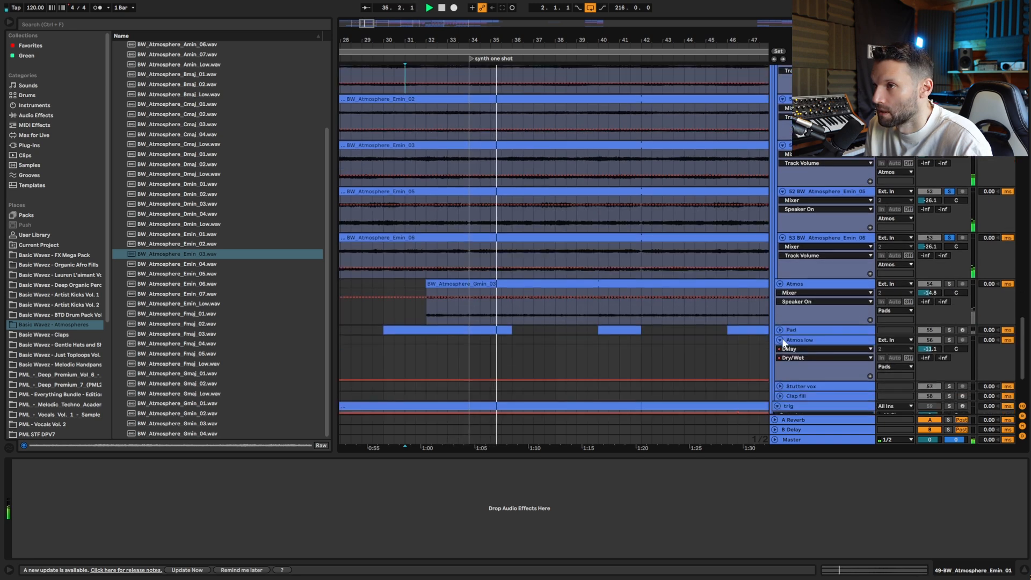
left_click(948, 283)
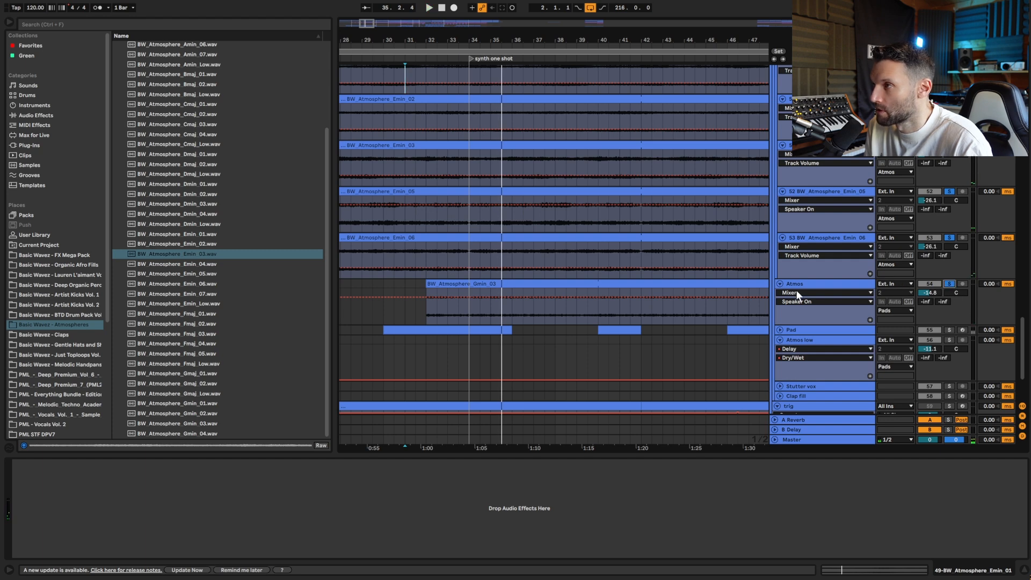
left_click(575, 283)
double_click(575, 283)
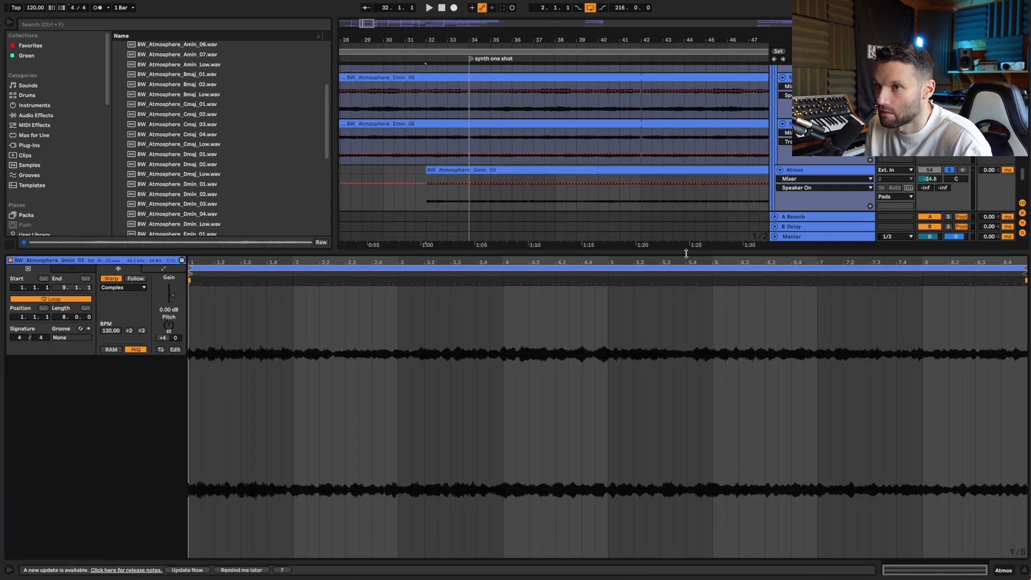
Step: Play from bar 32 and compare the atmosphere layers with the Atmos track's solo off and on
double_click(825, 171)
key("space")
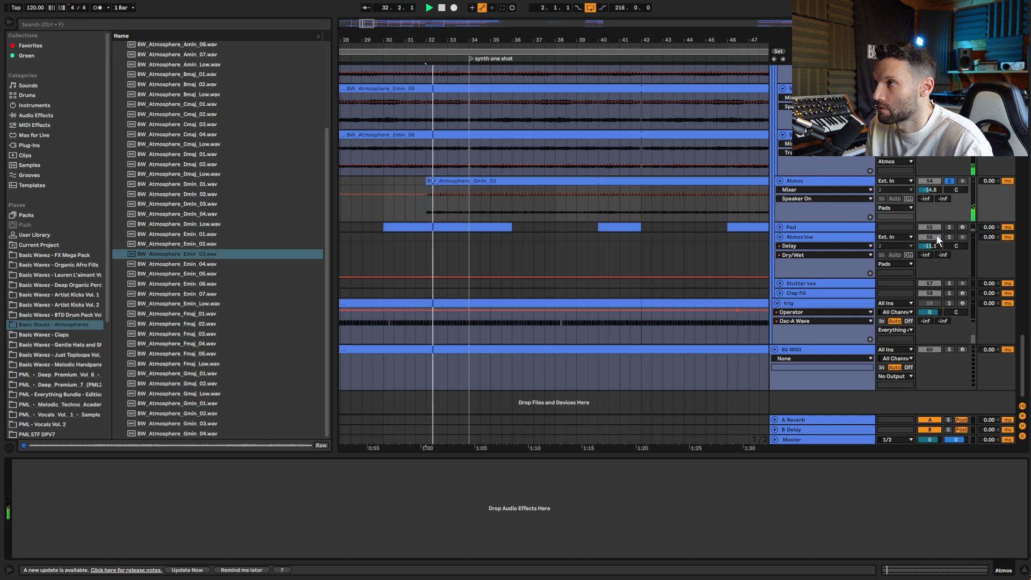
left_click(951, 181)
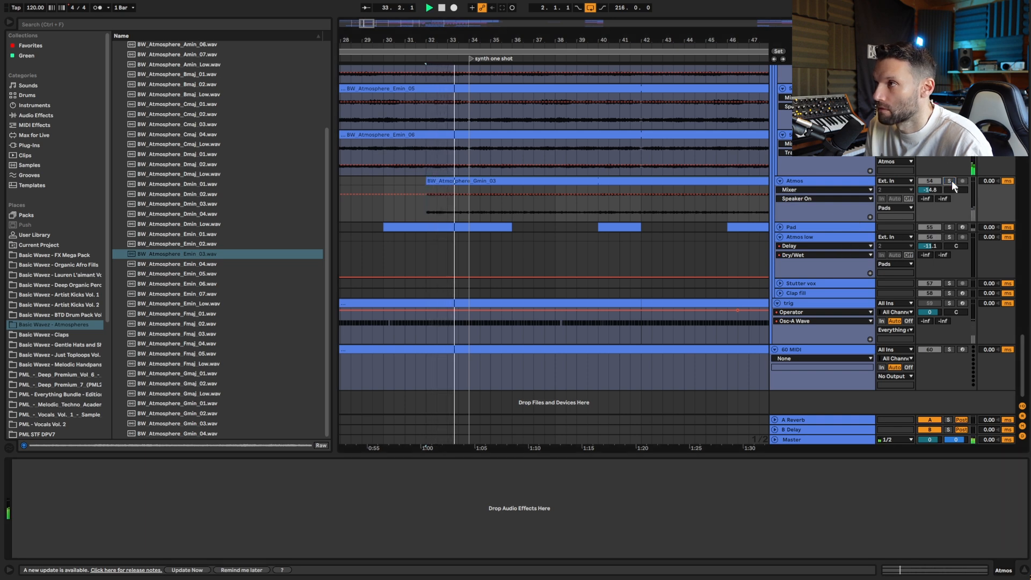
left_click(950, 181)
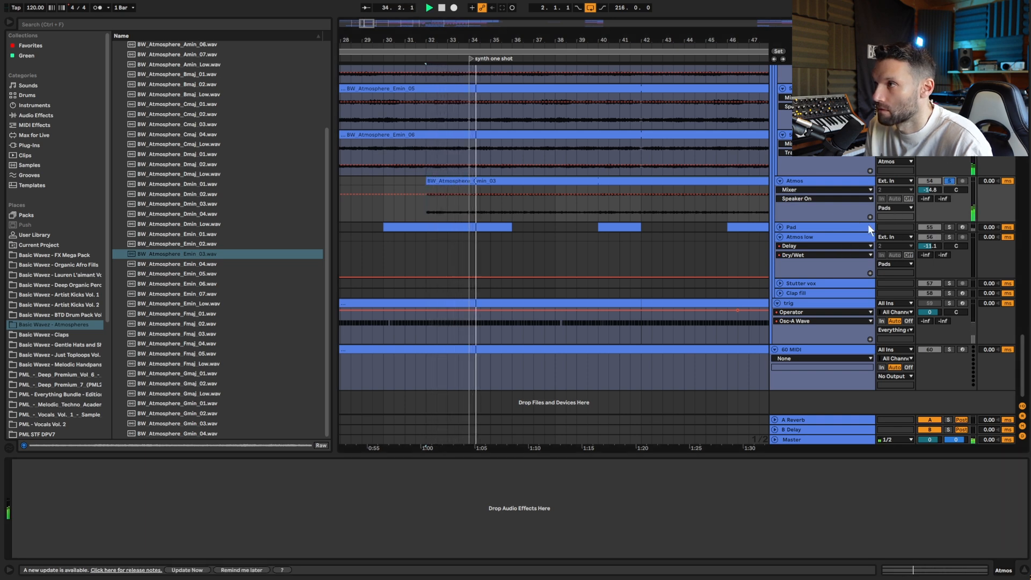
Step: Unfold the Pad track and examine its MIDI clip at bar 30, its device chain and its Omnisphere patch
left_click(780, 227)
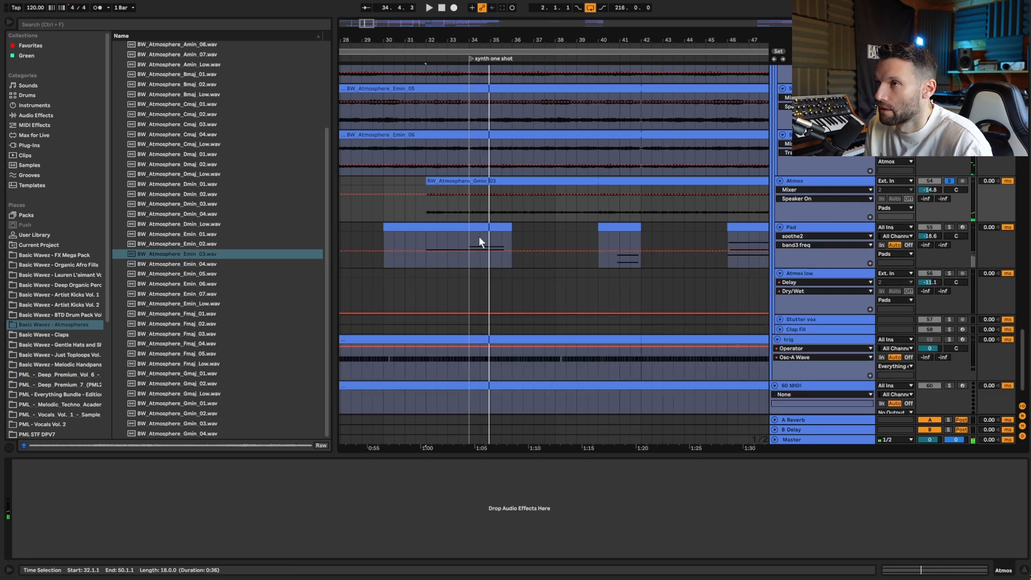
double_click(454, 236)
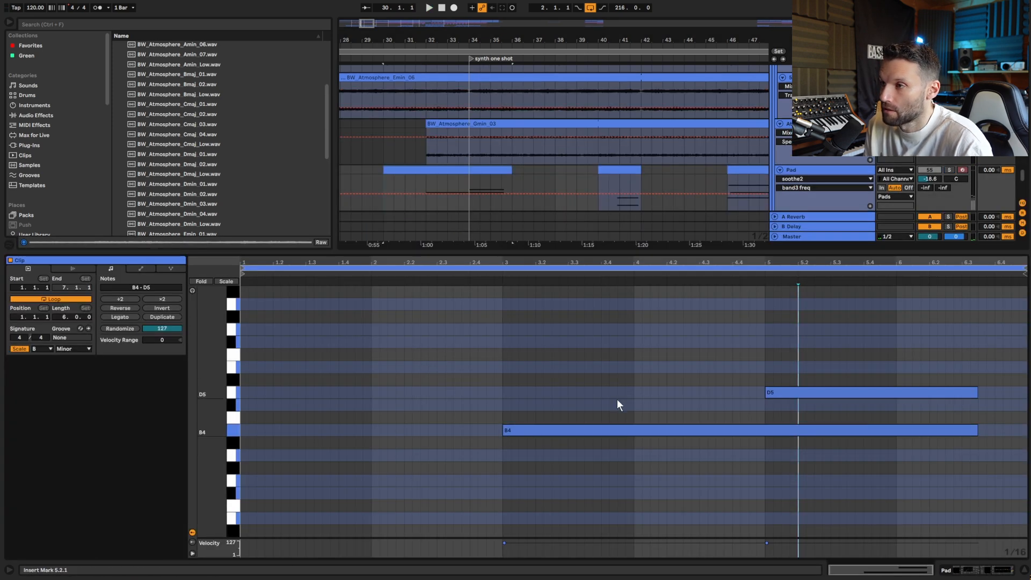
left_click(826, 166)
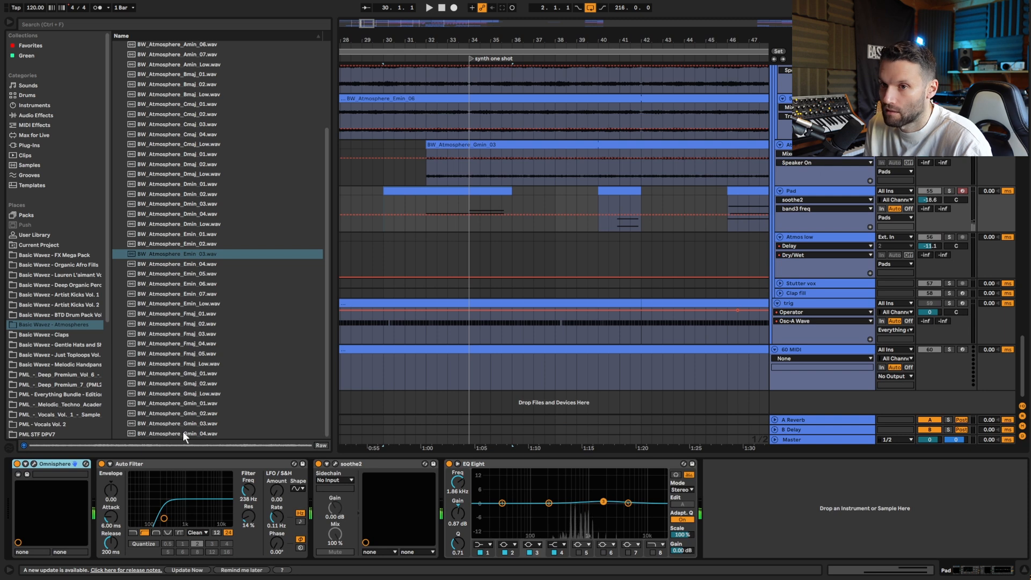
left_click(34, 463)
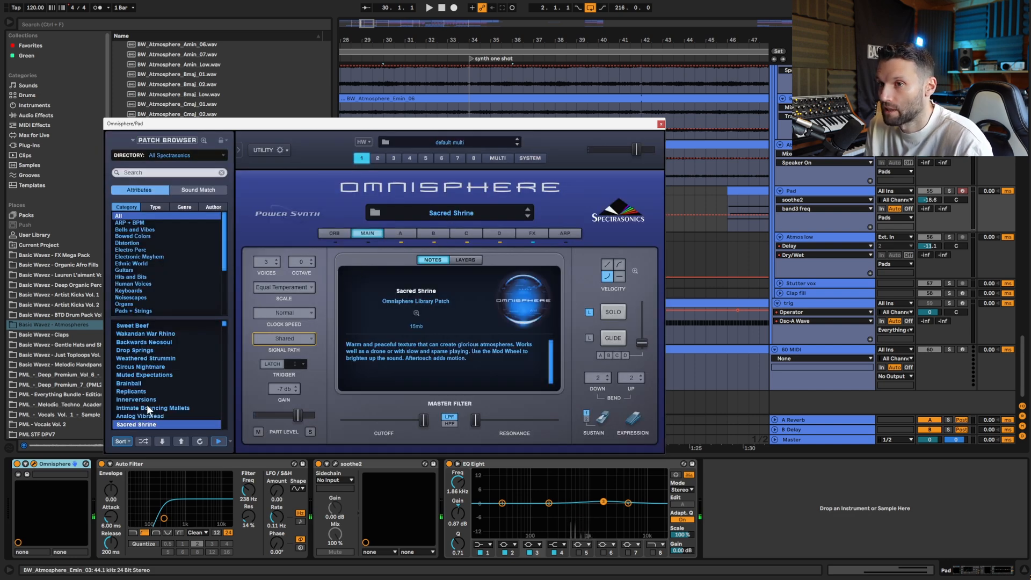
left_click(661, 125)
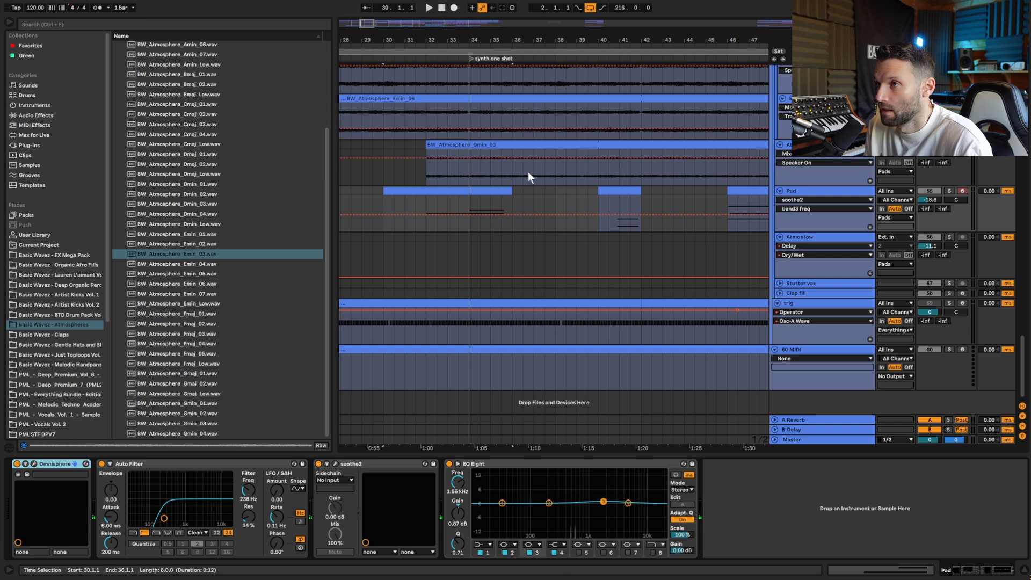
Step: Examine the MIDI notes in the Pad track's clips starting at bars 30 and 46
mouse_move(368, 25)
left_mouse_down()
mouse_move(375, 7)
mouse_move(381, 23)
left_mouse_up()
double_click(419, 192)
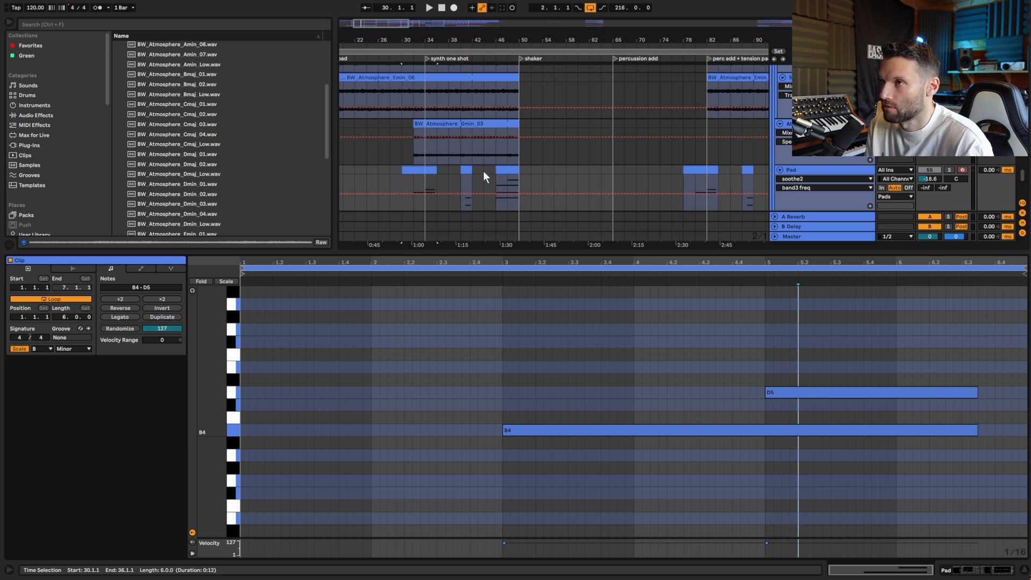
left_click(515, 168)
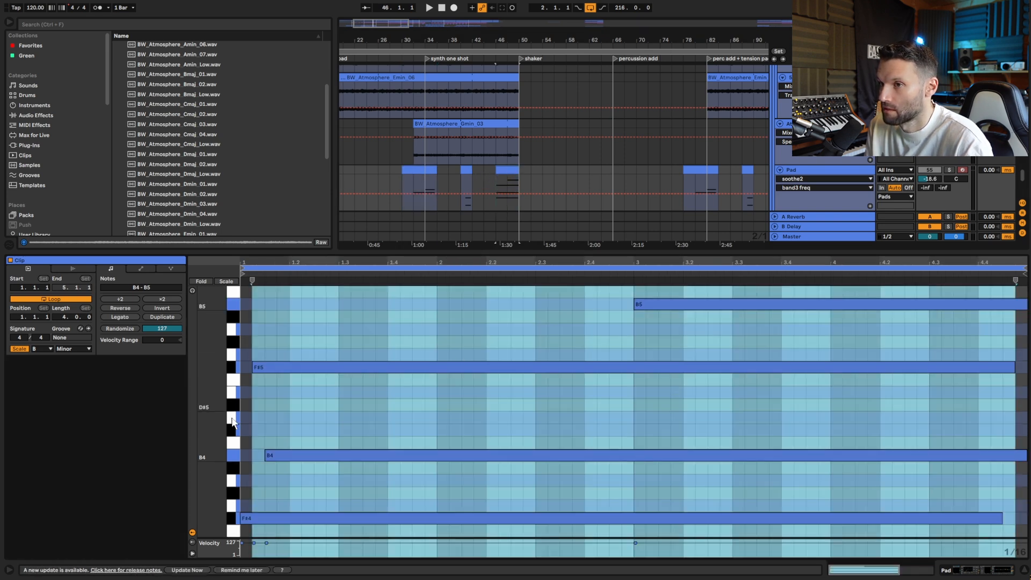
scroll(420, 154, "down", 2)
left_click(423, 149)
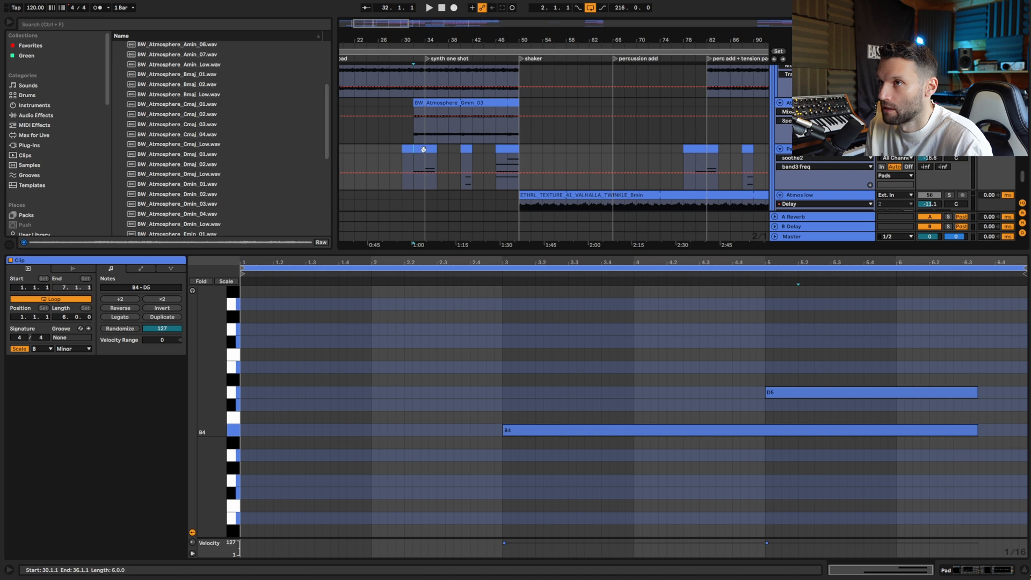
Step: Play the arrangement from bar 32, viewing the notes of the Pad clips at bars 40 and 46 during playback
left_click(416, 167)
key("space")
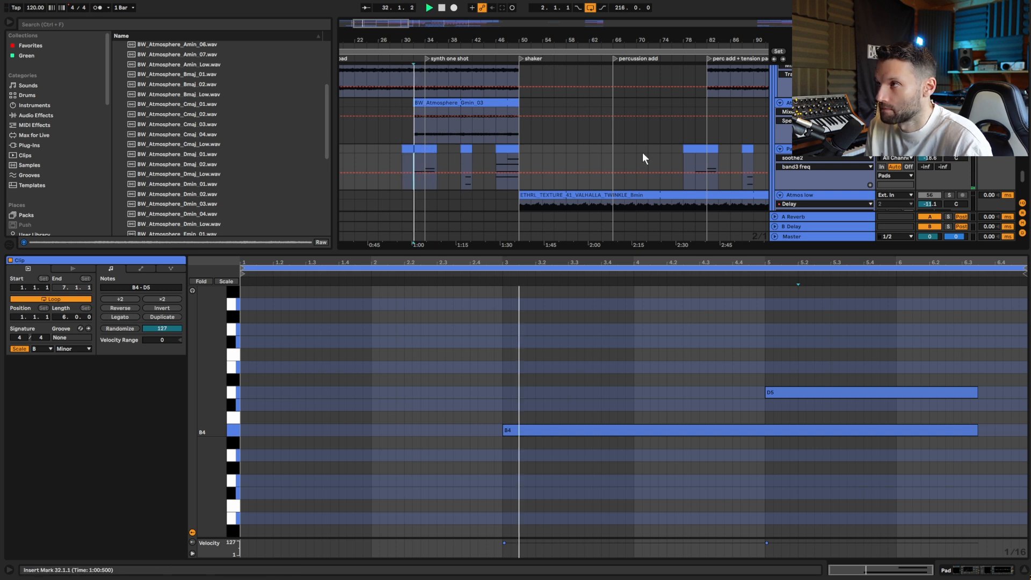
left_click(467, 150)
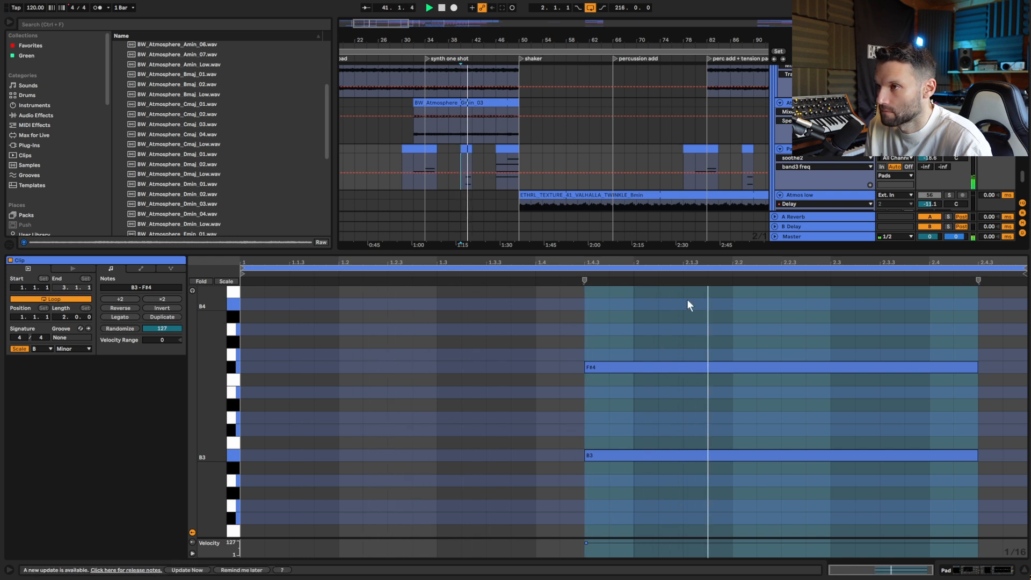
left_click(506, 153)
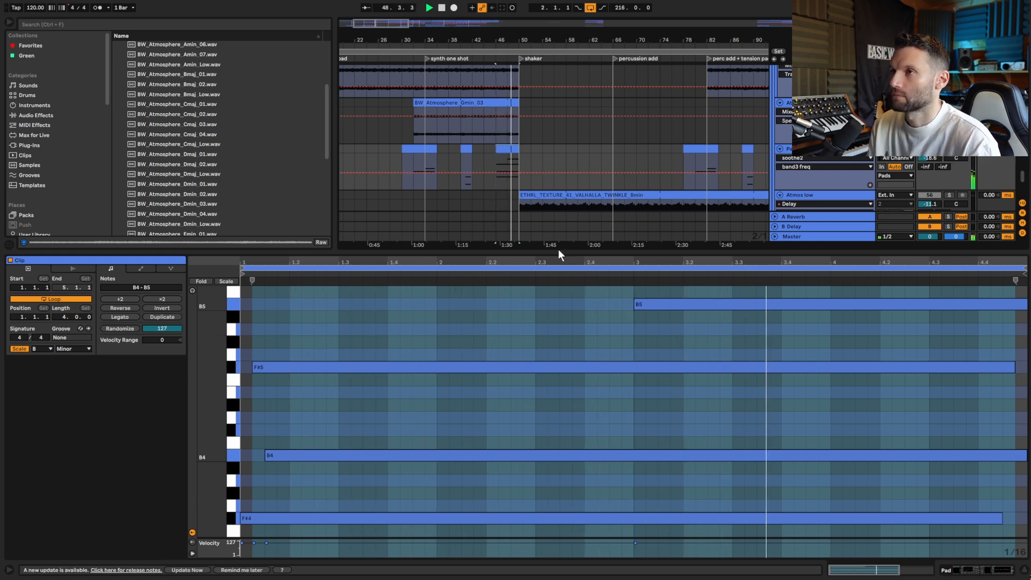
scroll(569, 154, "down", 5)
key("space")
Step: Open the ETHRL_TEXTURE_41_VALHALLA_TWINKLE_Bmin clip on the Atmos low track from the shaker marker
scroll(596, 145, "up", 2)
left_click(520, 137)
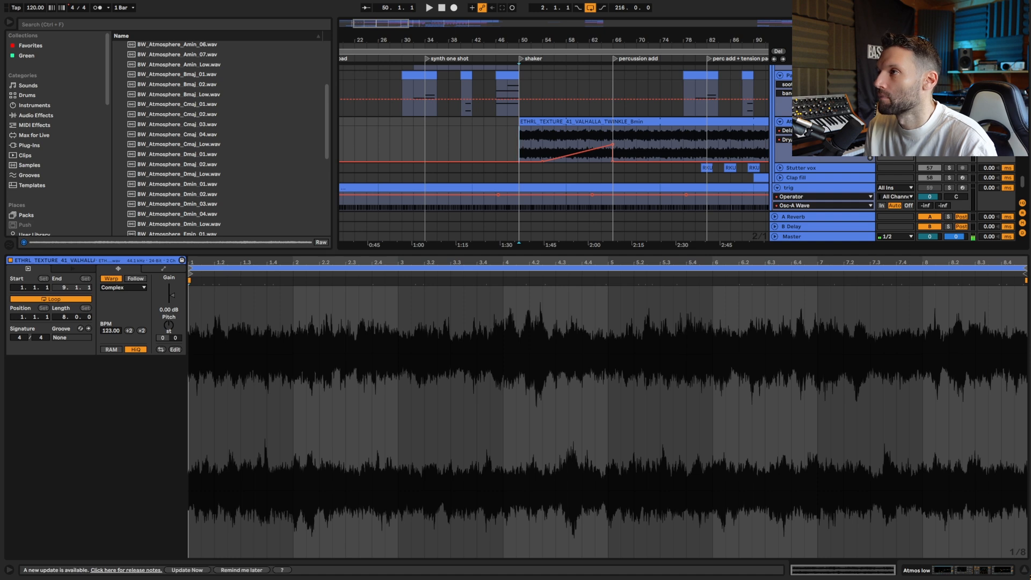
left_click(584, 117)
left_click(552, 122)
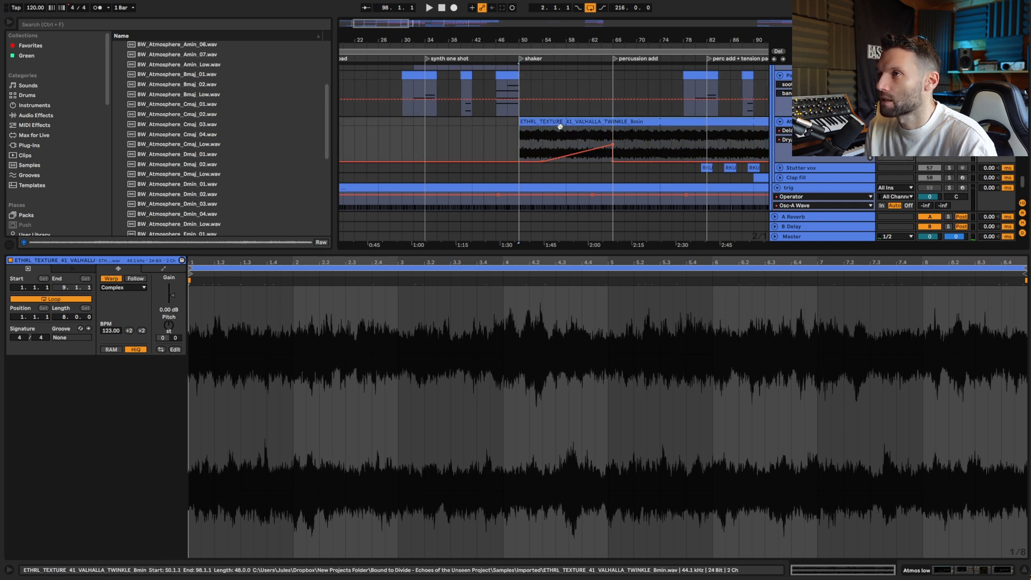
Step: Place the playback start at bar 50 and look through the sample pack folders under Places
left_click(518, 143)
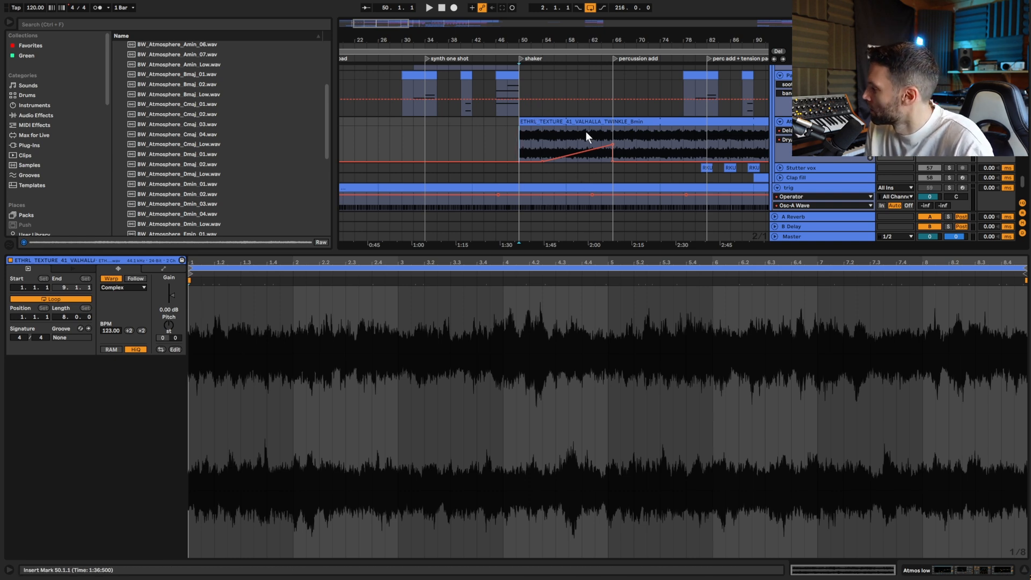
scroll(59, 162, "down", 10)
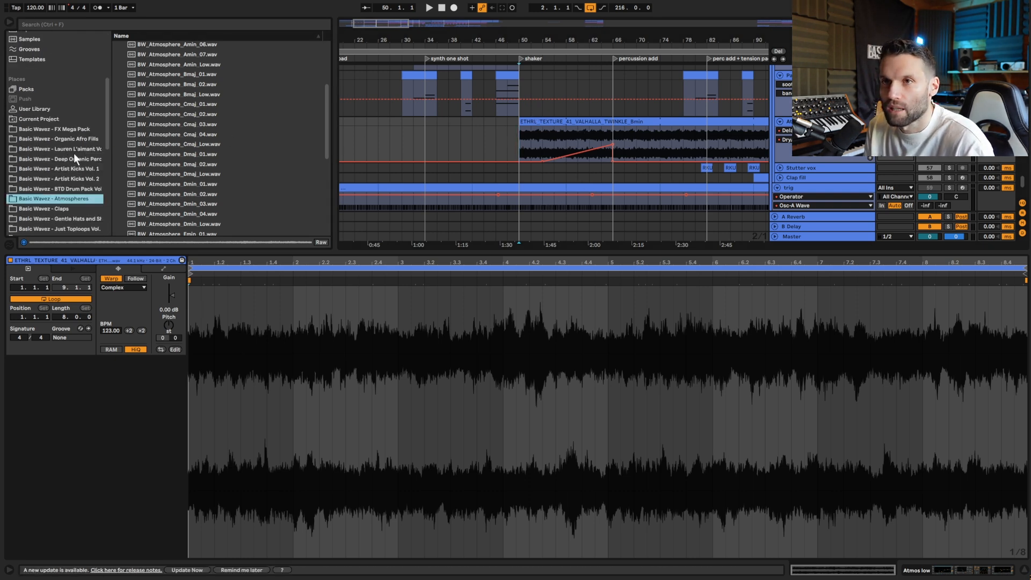
scroll(76, 162, "down", 5)
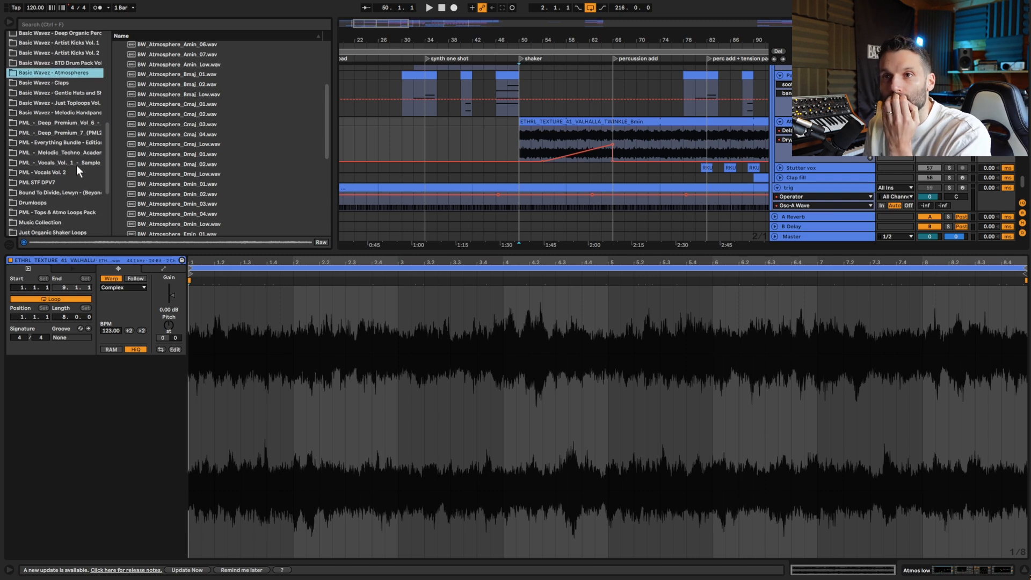
scroll(77, 163, "up", 2)
scroll(76, 164, "up", 1)
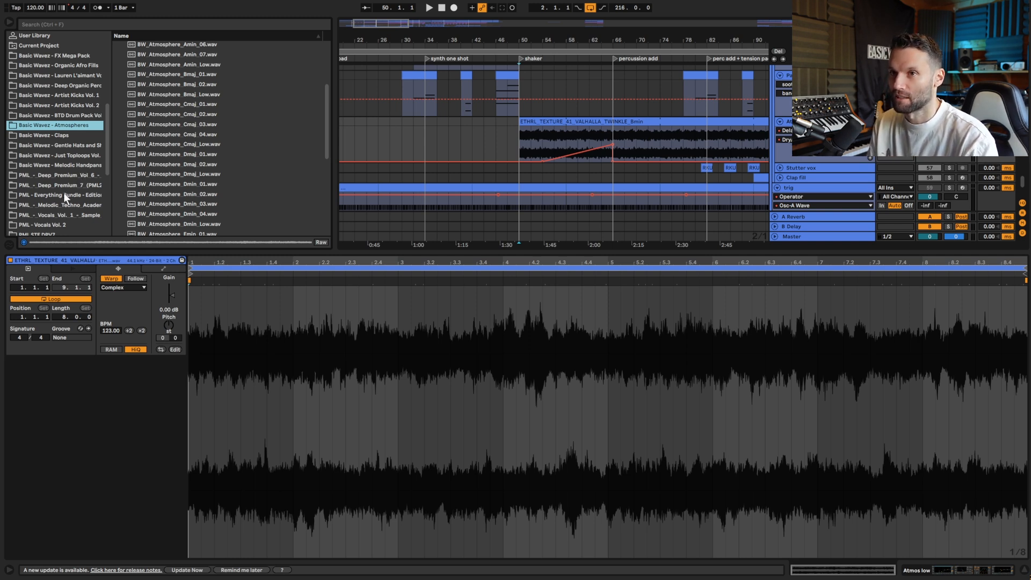
scroll(64, 192, "up", 4)
Step: Audition the soloed Atmos low texture from bars 50 and 60, and show its device chain
key("space")
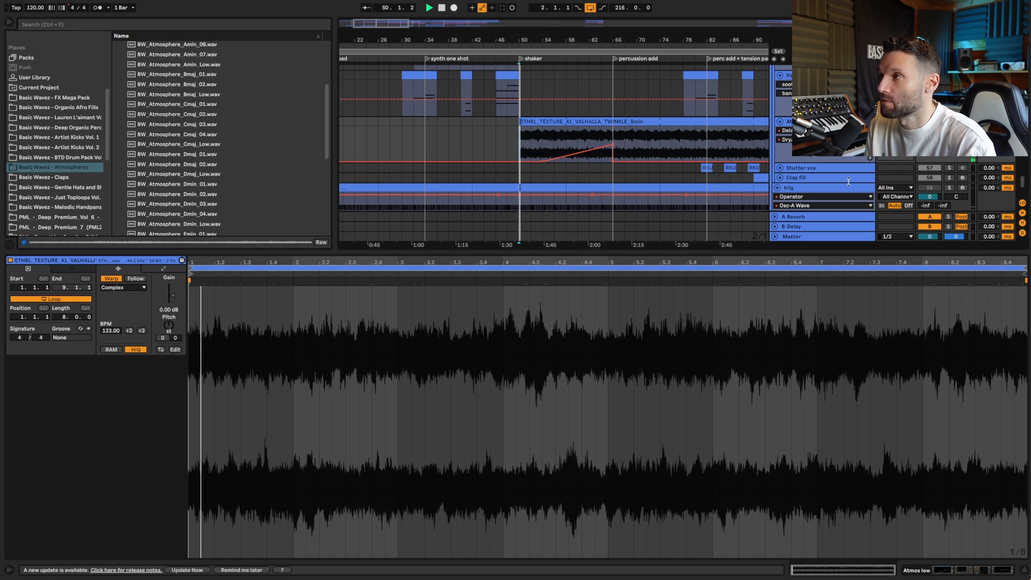
left_click(579, 136)
key("space")
key("space")
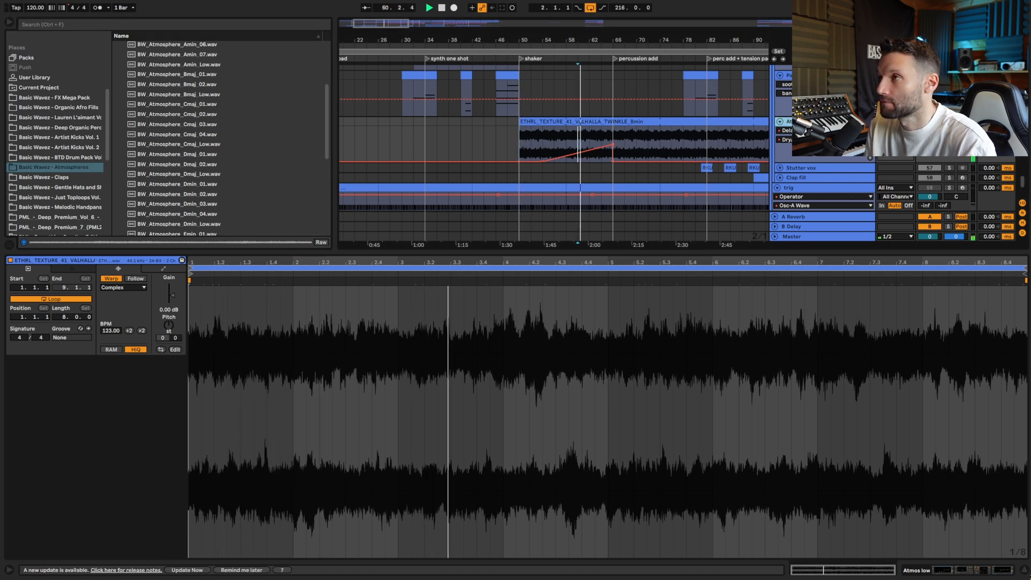
key("shift+Tab")
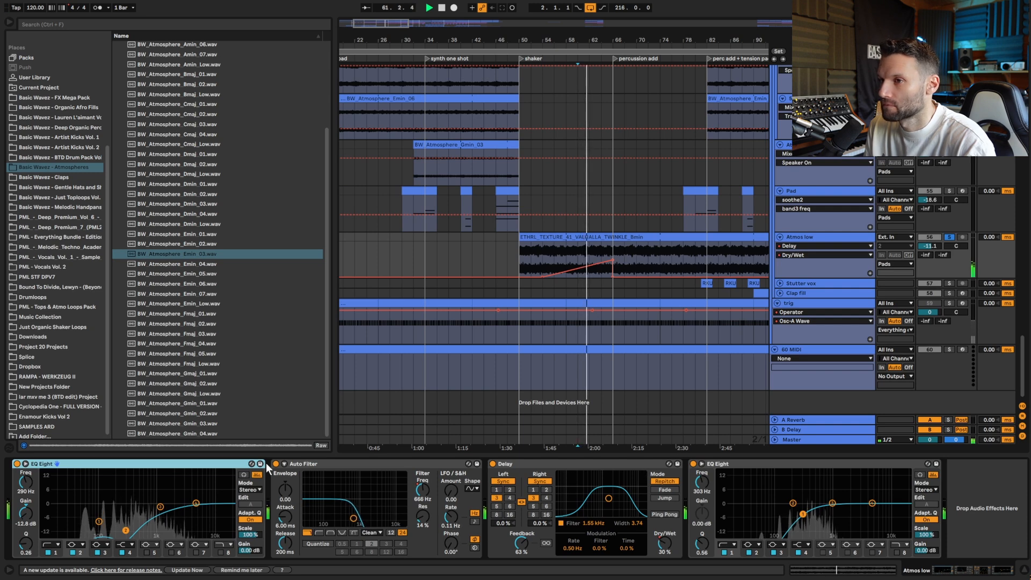
Step: Compare Atmos low with the full mix by toggling its solo, and audition it from bars 70 and 86
left_click(949, 237)
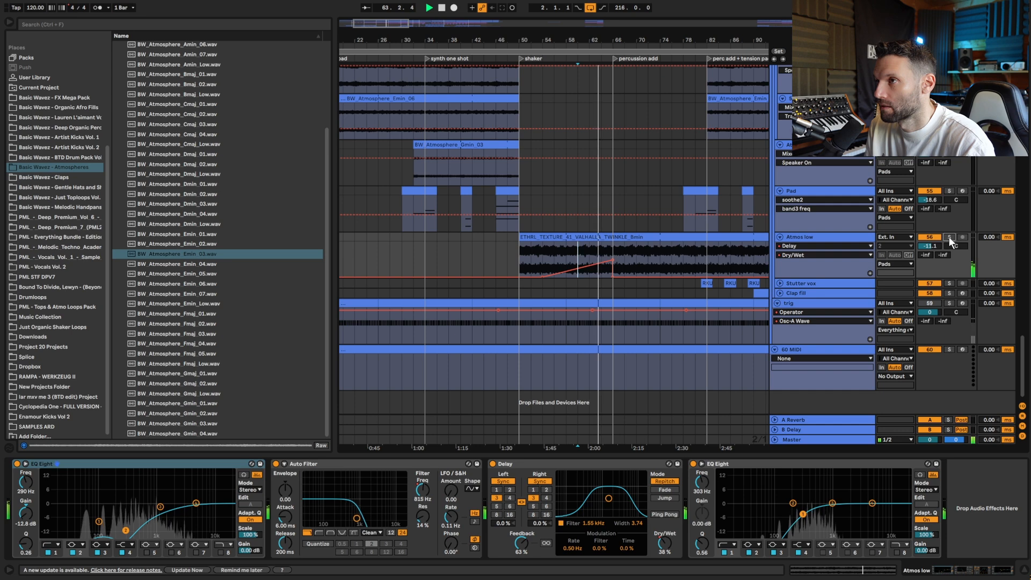
left_click(949, 236)
key("space")
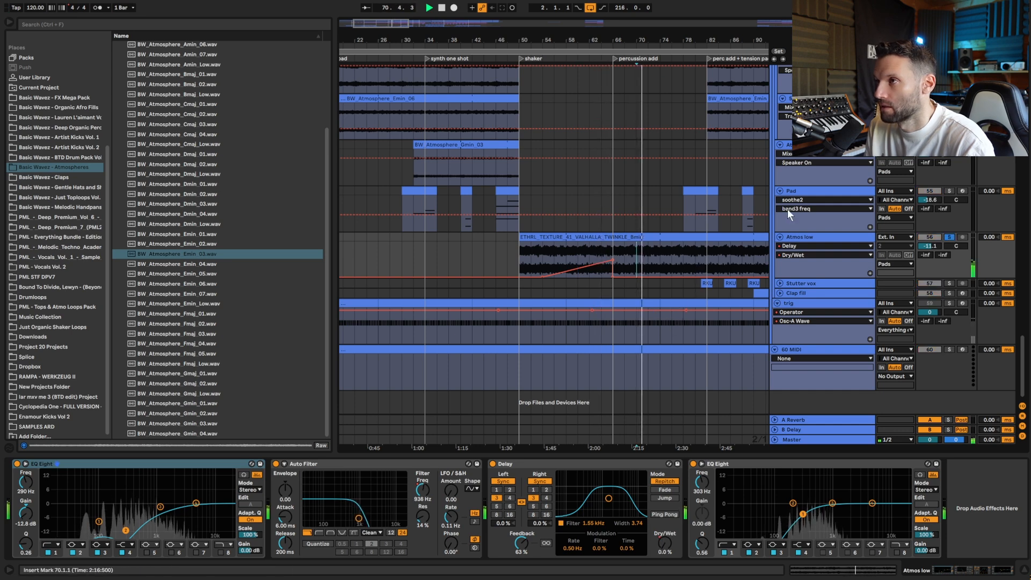
left_click_drag(395, 27, 398, 4)
key("space")
left_click(549, 257)
key("space")
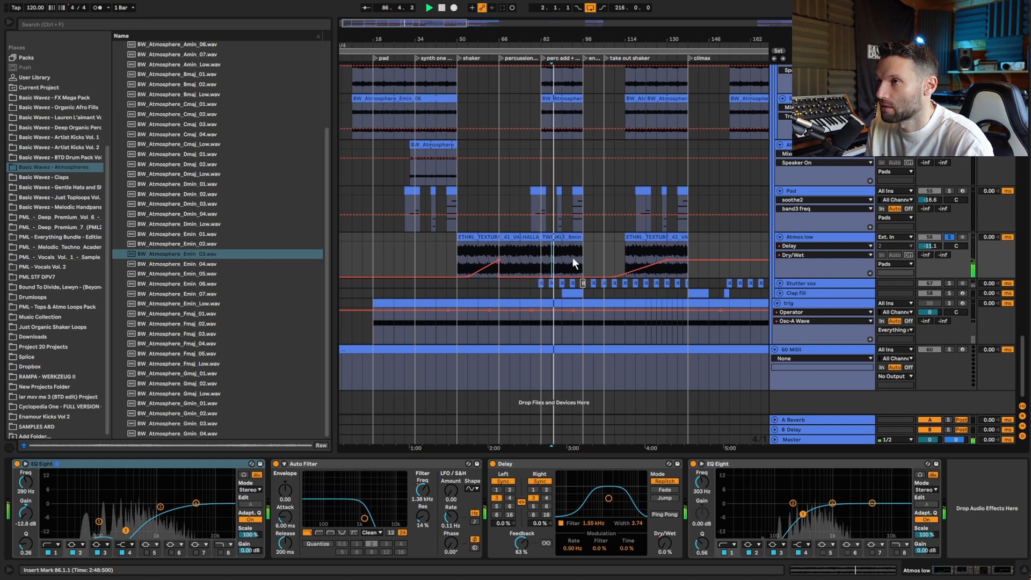
Step: Unsolo Atmos low, mute and unmute it within the mix during playback, and fold the track
left_click(949, 237)
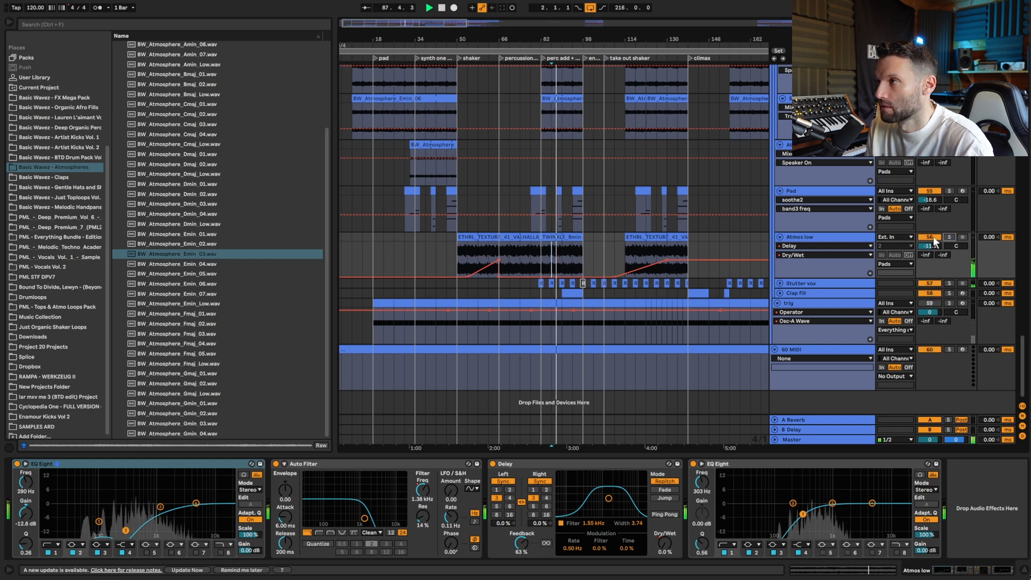
left_click(932, 236)
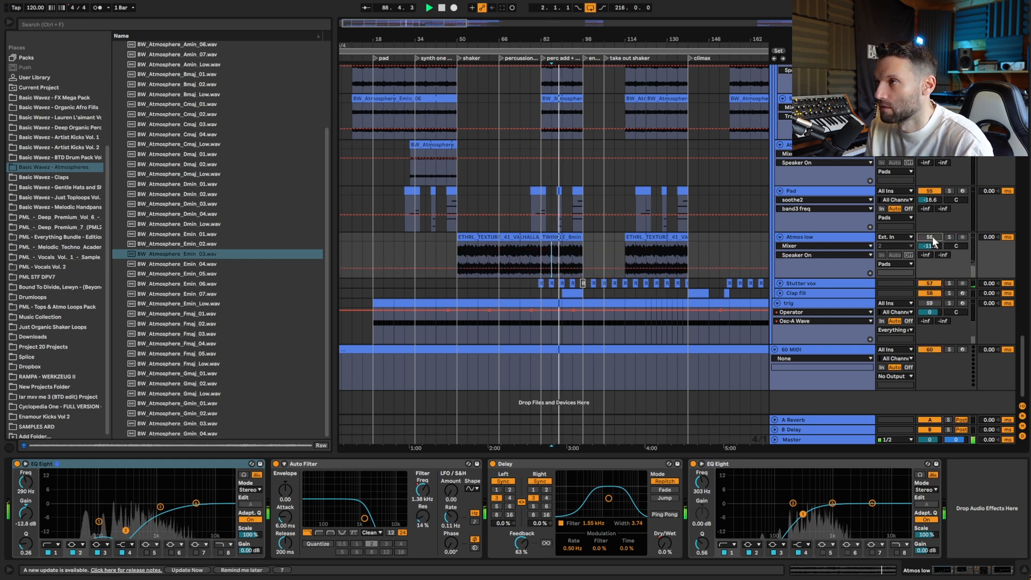
left_click(932, 236)
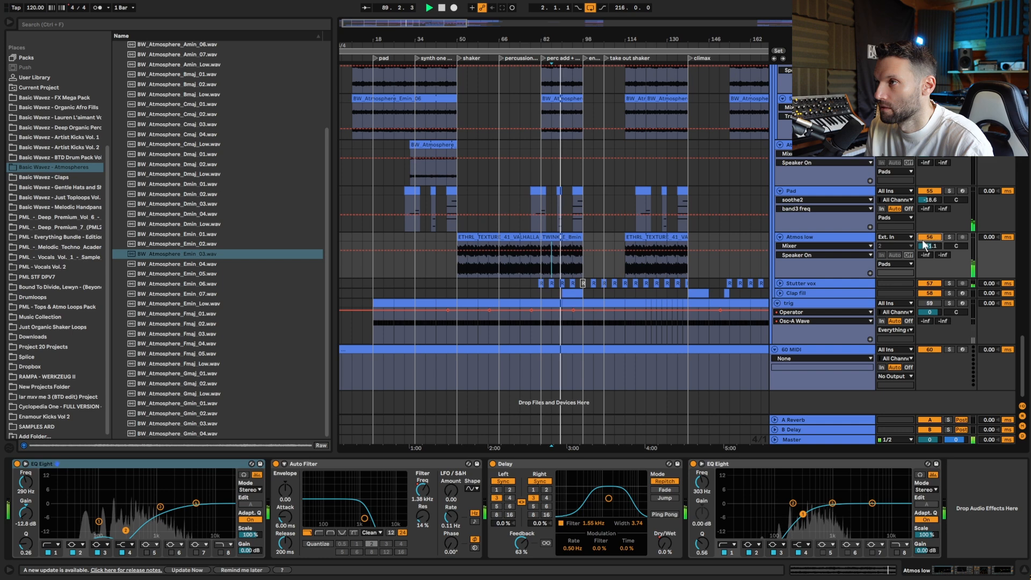
left_click(780, 238)
key("space")
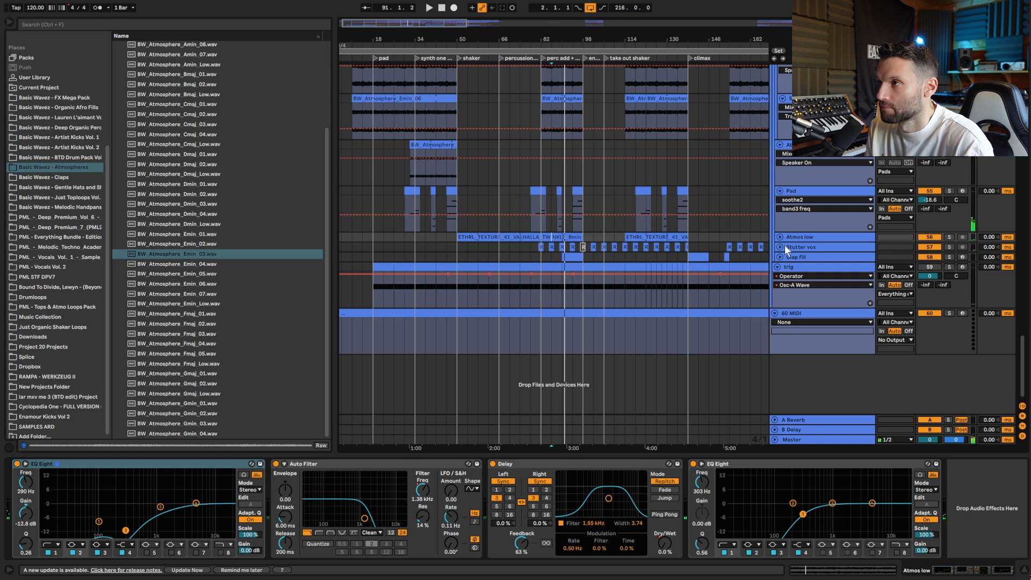
Step: Unfold and solo the Stutter vox track and audition its vocal clips from bars 85 and 89
left_click(780, 247)
left_click_drag(408, 26, 408, 129)
left_click(527, 277)
left_click(950, 248)
key("space")
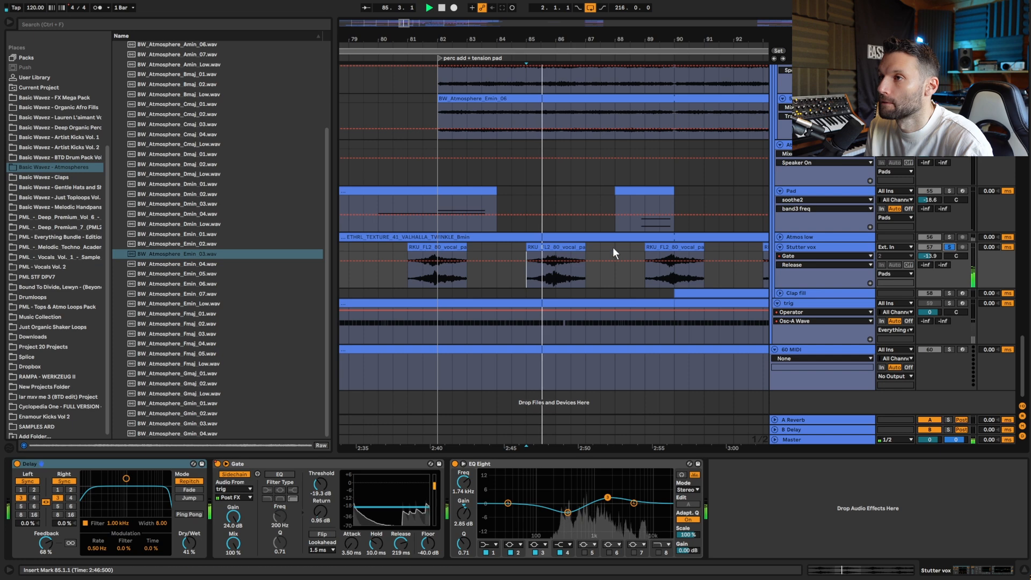
left_click(646, 275)
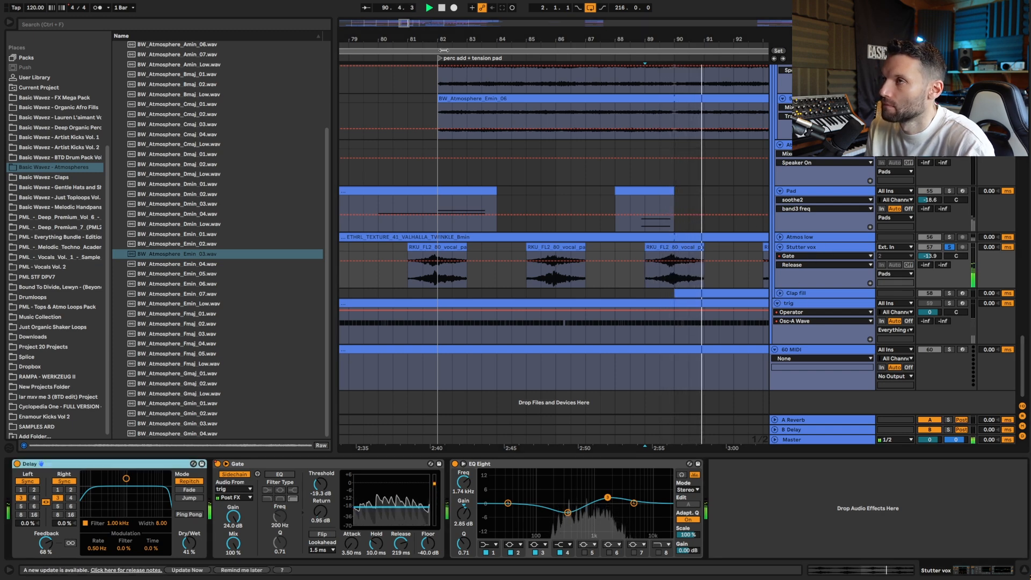
left_click_drag(407, 25, 414, 19)
key("space")
left_click(447, 247)
left_click(448, 246)
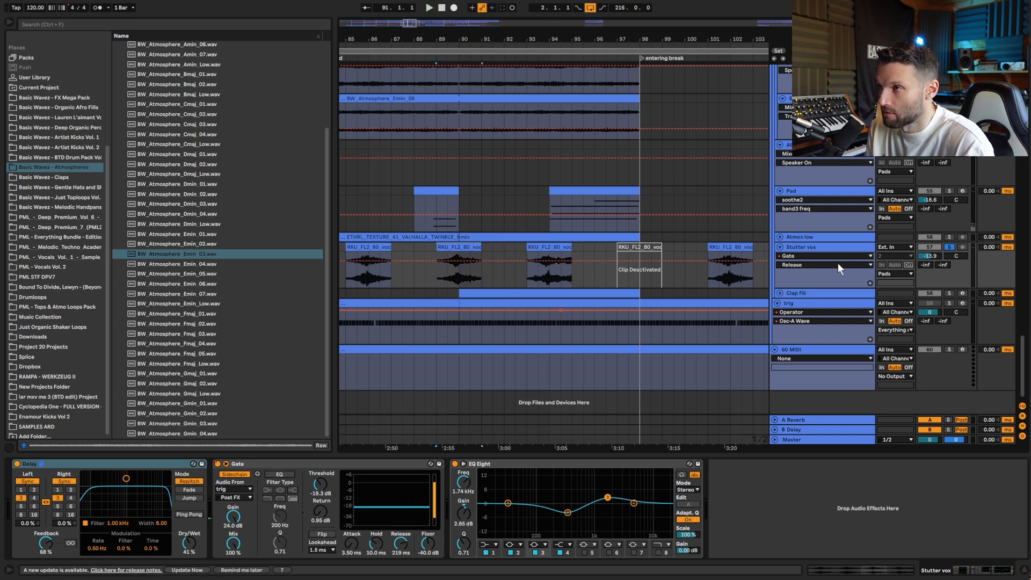
Step: Unfold the Clap fill track, audition it soloed from bar 93 with its reverb Decay Time automation, and unsolo it
left_click(794, 294)
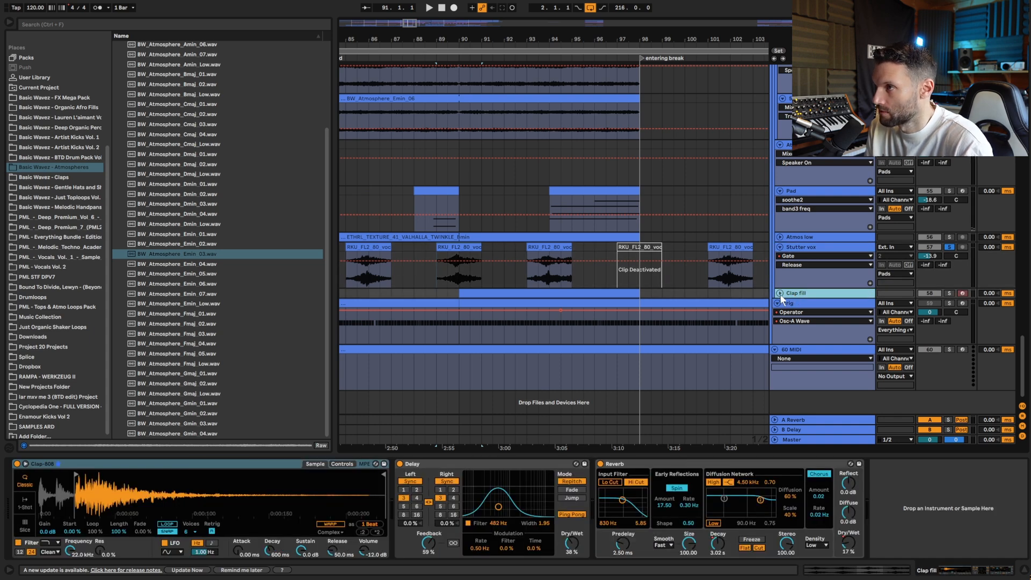
left_click(780, 293)
left_click(528, 304)
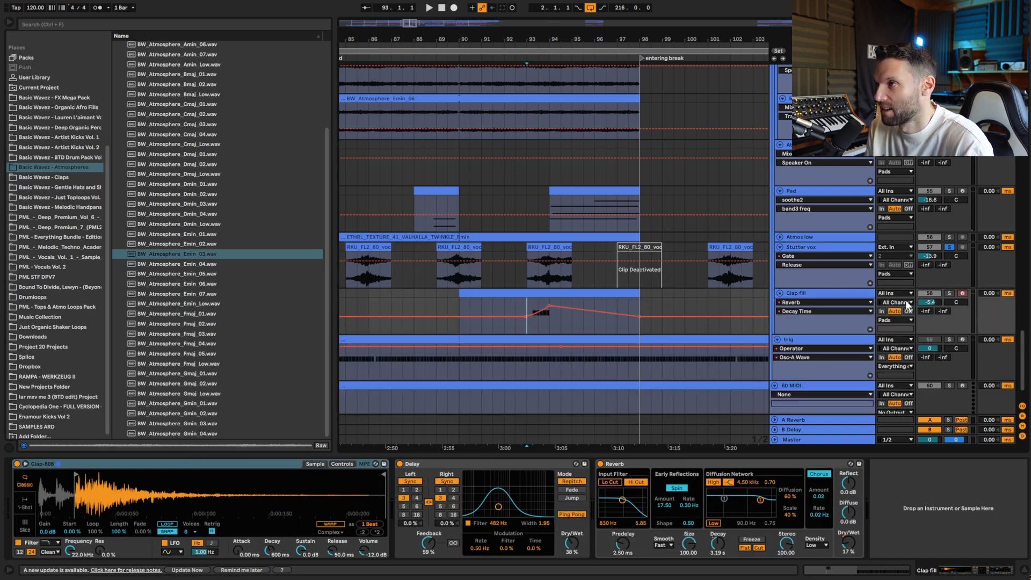
key("space")
scroll(761, 283, "down", 1)
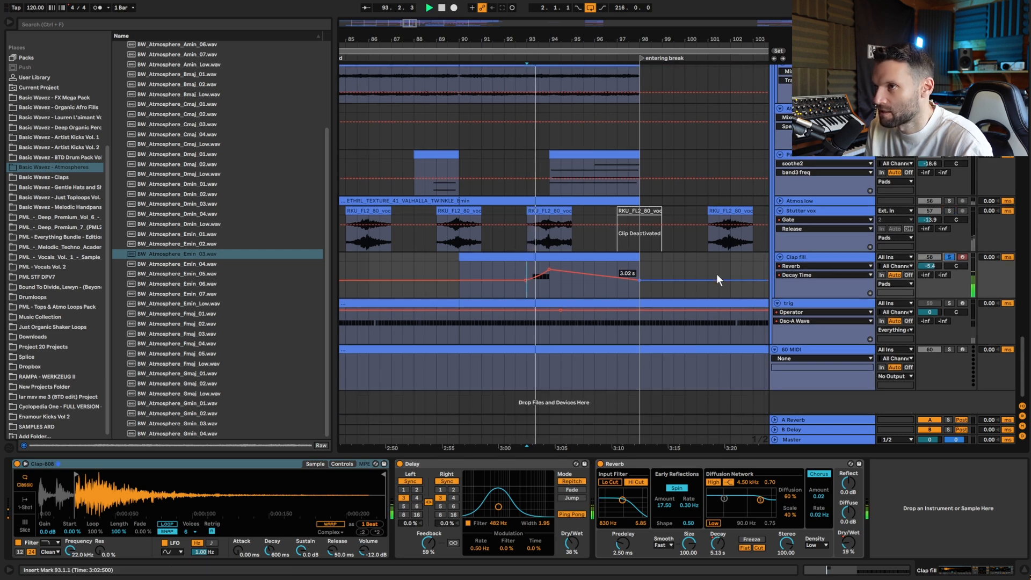
scroll(825, 278, "up", 5)
scroll(825, 282, "down", 5)
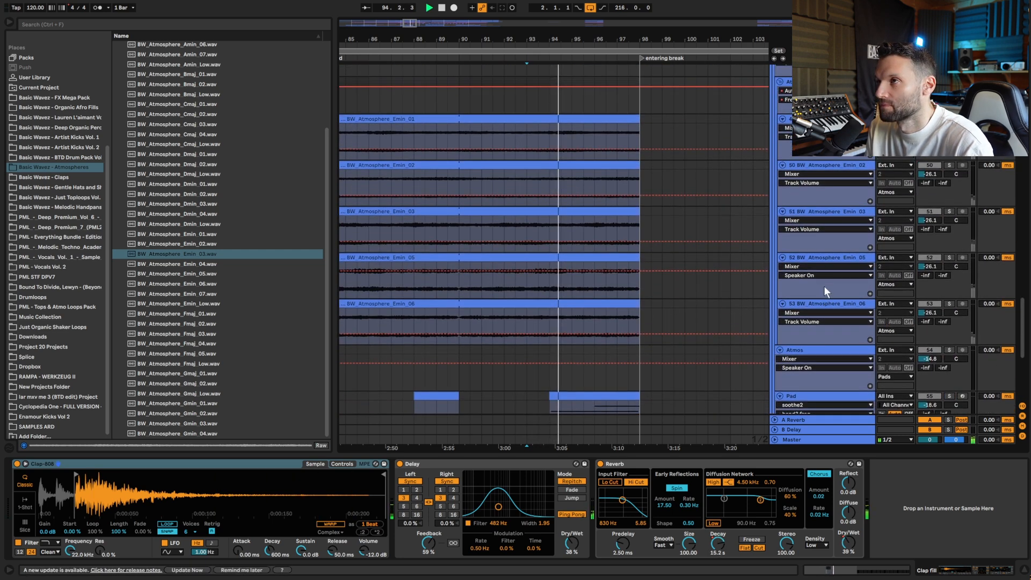
scroll(815, 295, "down", 3)
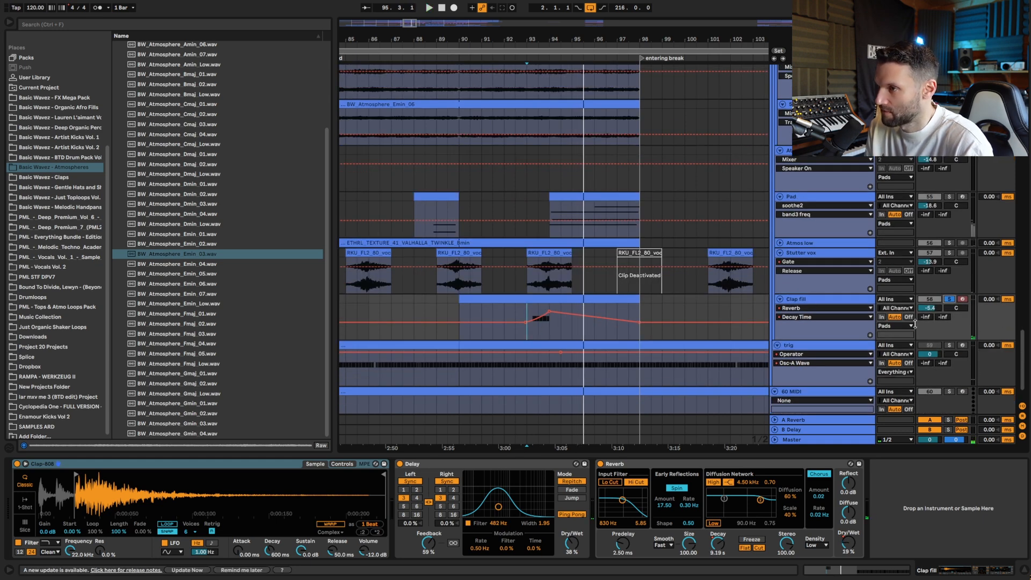
left_click(948, 299)
Step: Fold the Pads group and view the arrangement from the percussion section through the wind down
scroll(819, 340, "up", 14)
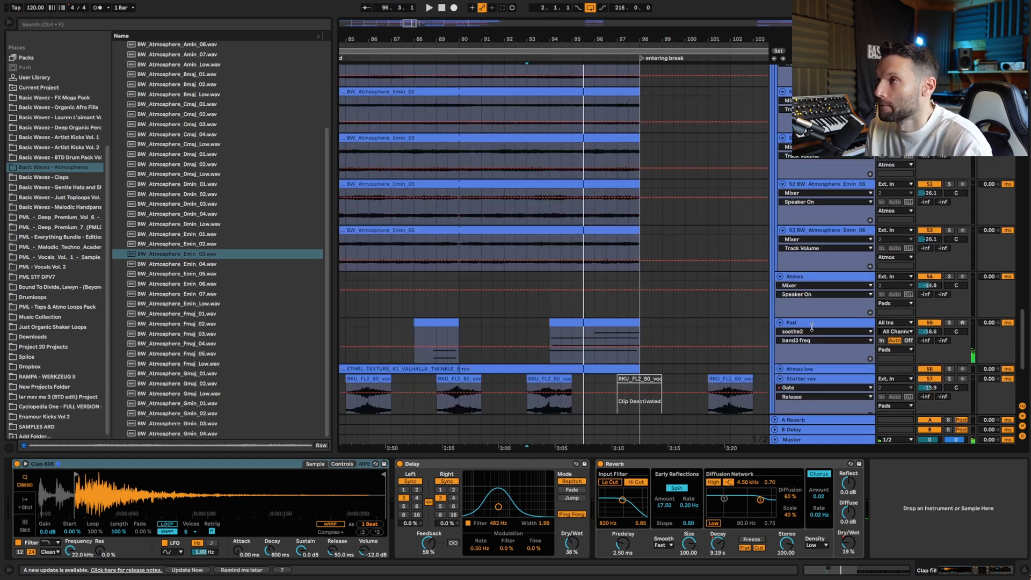
scroll(801, 296, "up", 3)
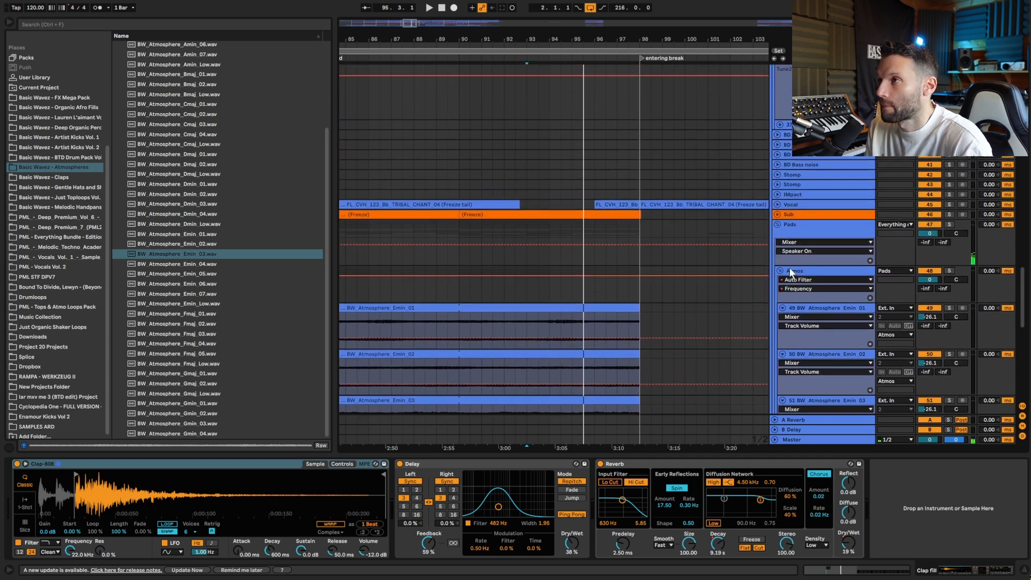
left_click(777, 224)
left_click_drag(406, 22, 413, 2)
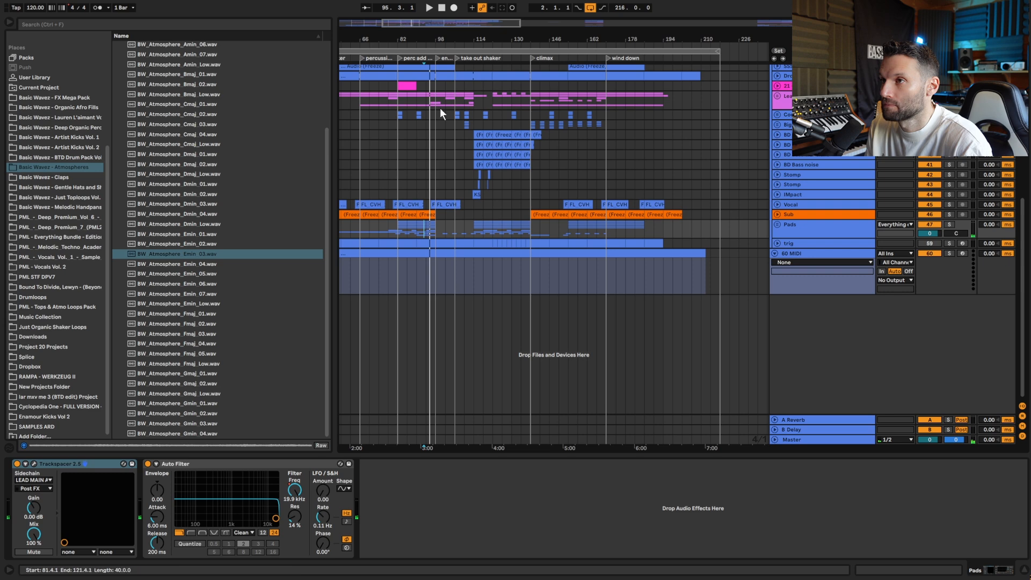
Step: Unfold the Pads group, examine its layers' clips across the arrangement, and fold its member tracks
left_click(777, 224)
scroll(691, 287, "down", 5)
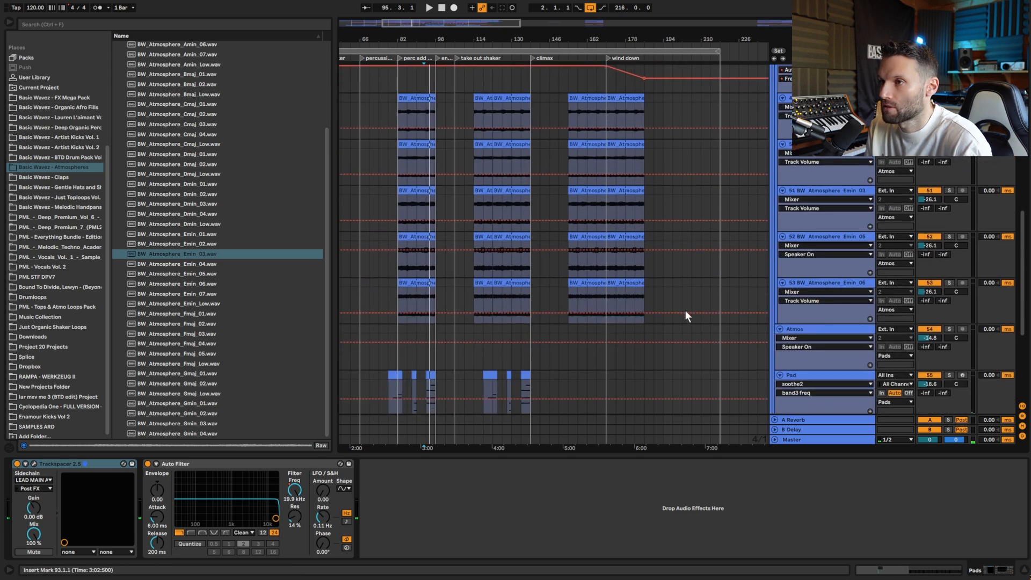
scroll(610, 313, "down", 3)
scroll(575, 293, "down", 3)
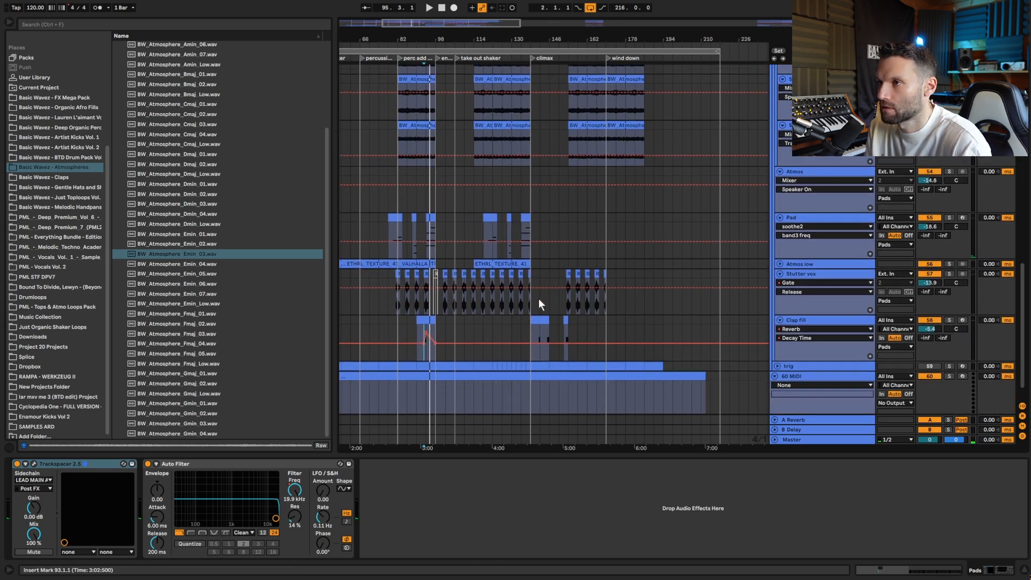
scroll(577, 274, "up", 3)
scroll(588, 295, "up", 10)
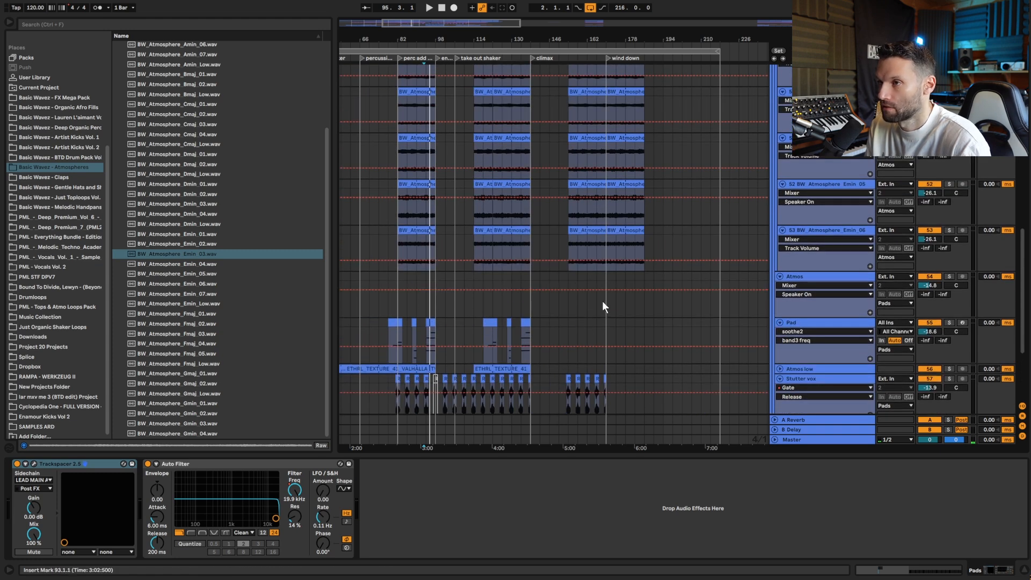
left_click(779, 219)
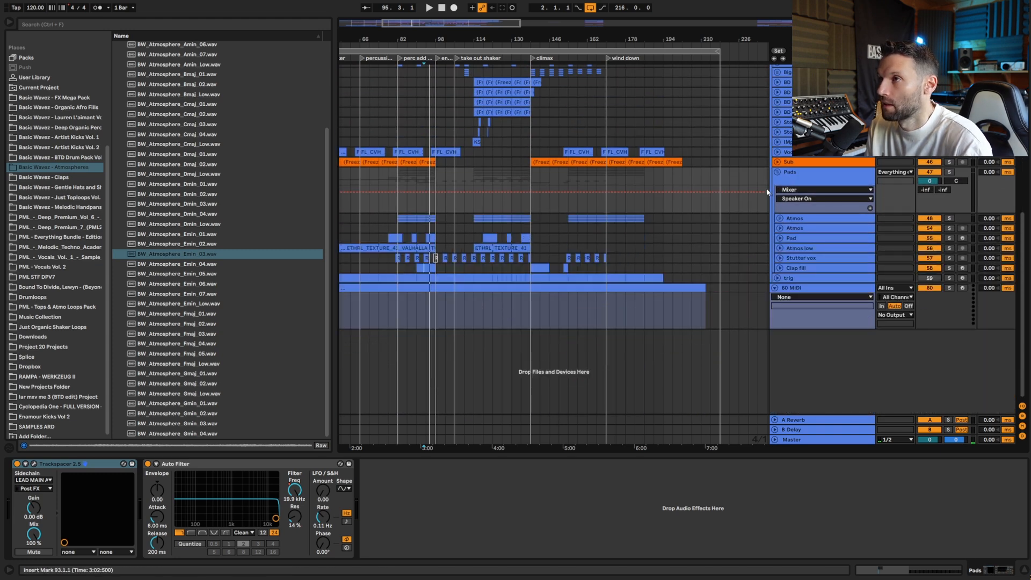
Step: Unfold and enlarge the Sub track, solo it, and play it from bar 82
left_click(776, 163)
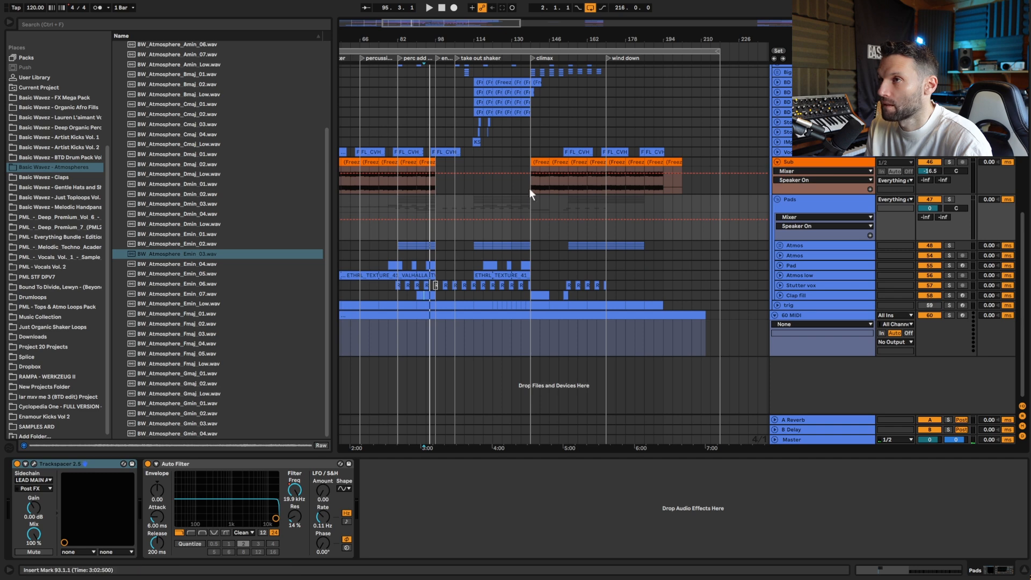
left_click(401, 184)
left_click_drag(400, 39, 431, 88)
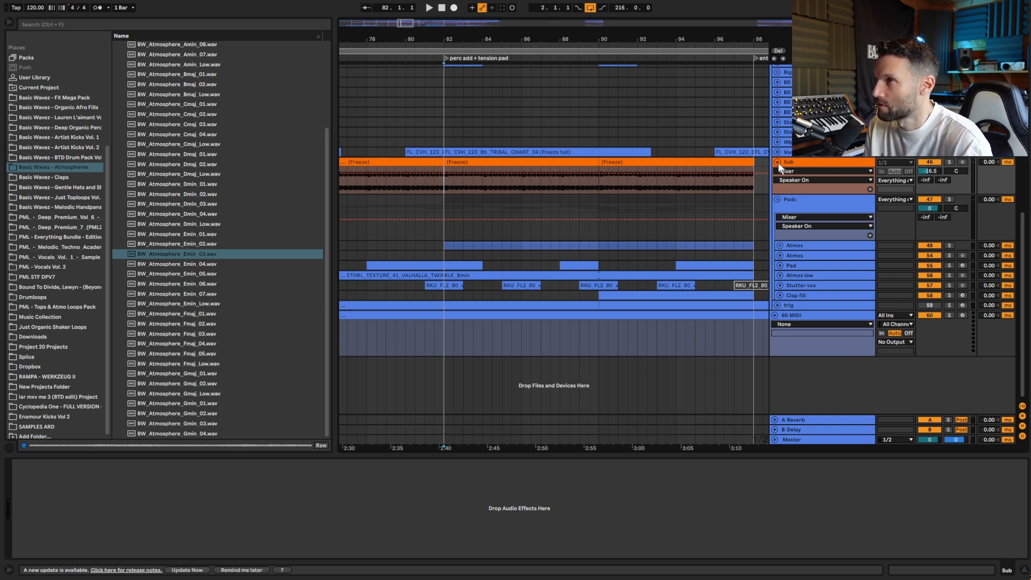
left_click_drag(802, 193, 801, 164)
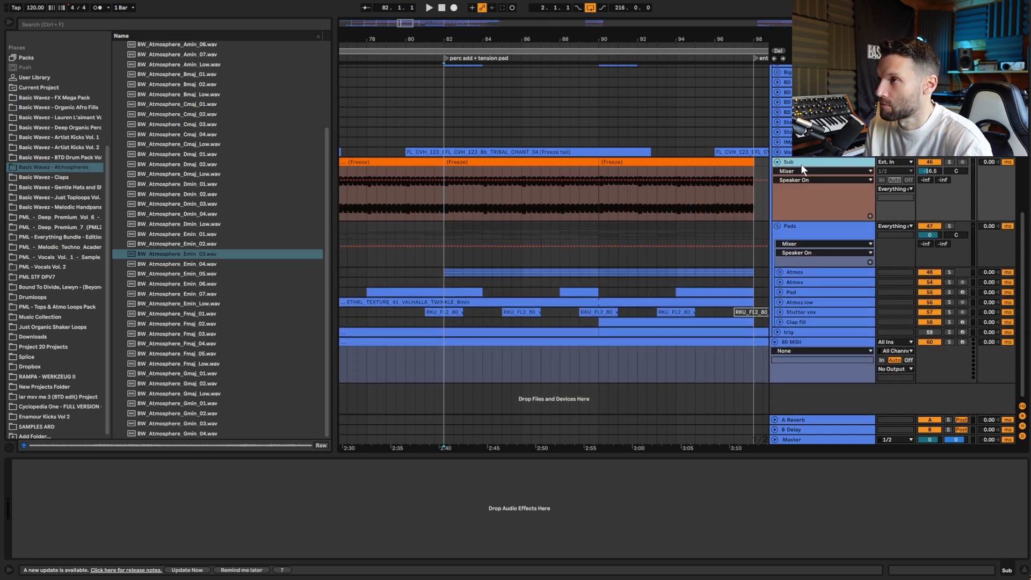
left_click(949, 162)
key("space")
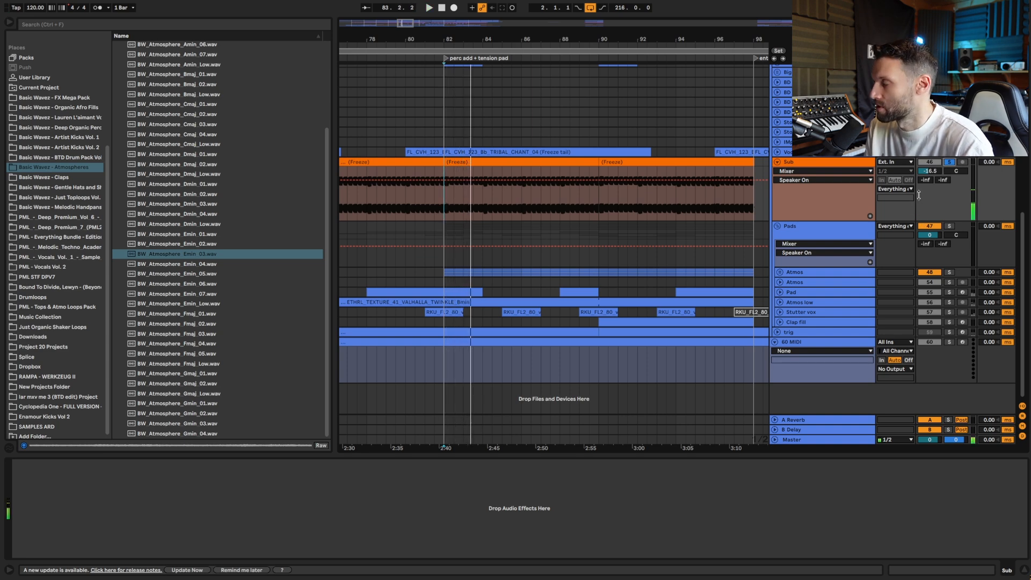
Step: Unfold the Vocal track above Sub, solo it, and play its tribal chant clip from bar 80
scroll(682, 165, "up", 5)
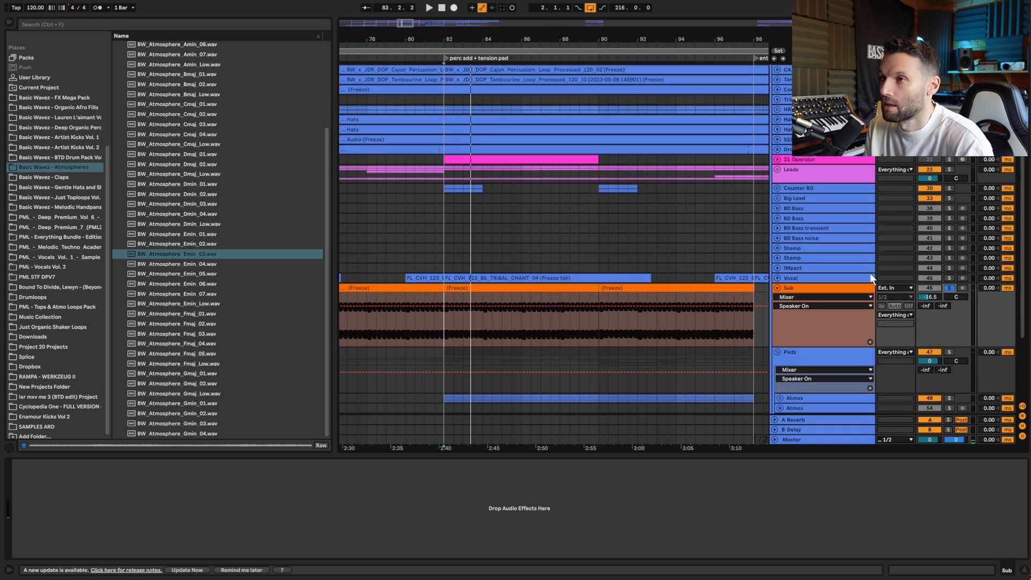
left_click(777, 278)
left_click(405, 288)
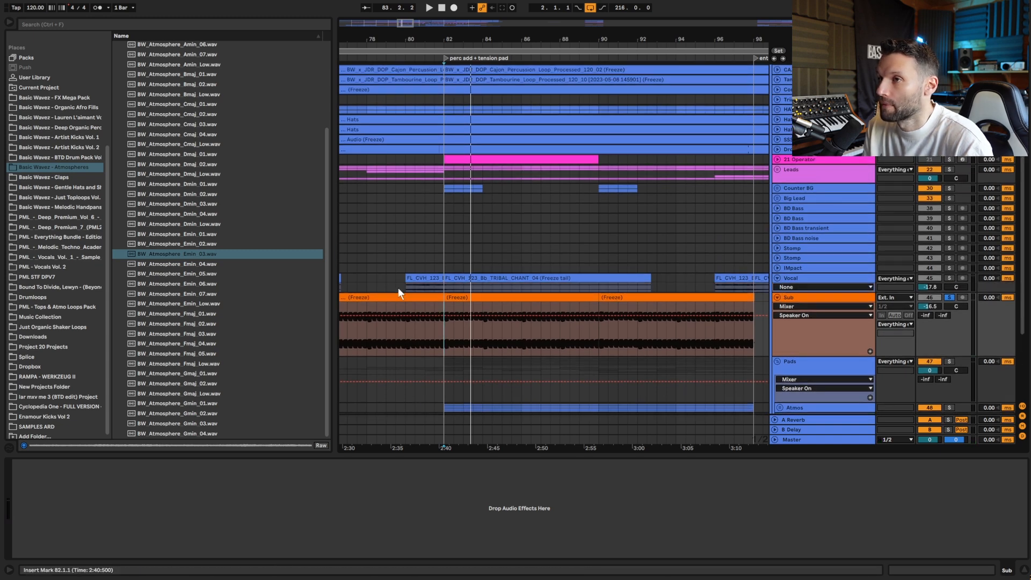
key("space")
left_click(949, 279)
key("space")
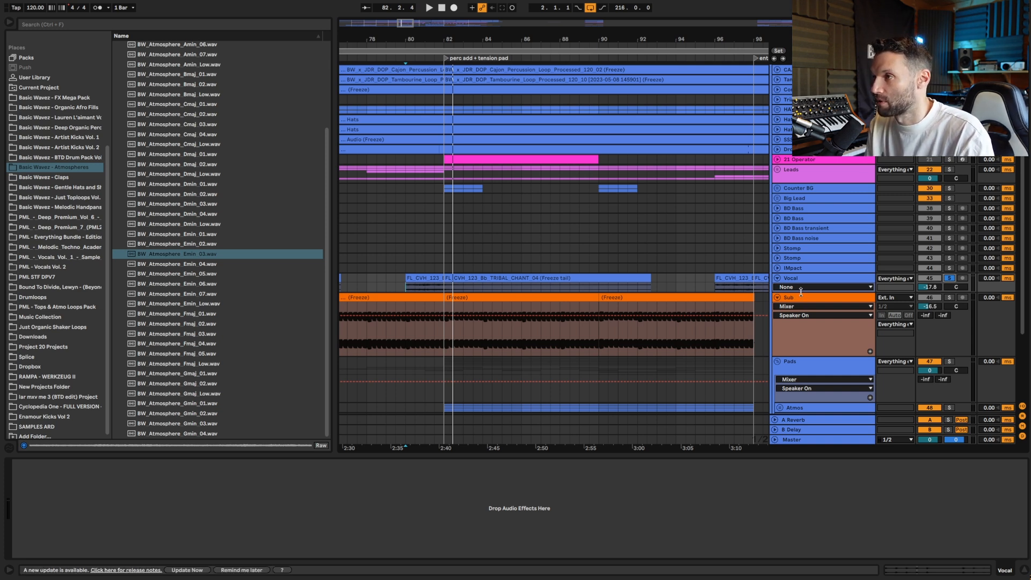
Step: Enlarge the Vocal track to view its clips across the whole arrangement, and fold it together with its sibling tracks
left_click_drag(803, 295, 813, 331)
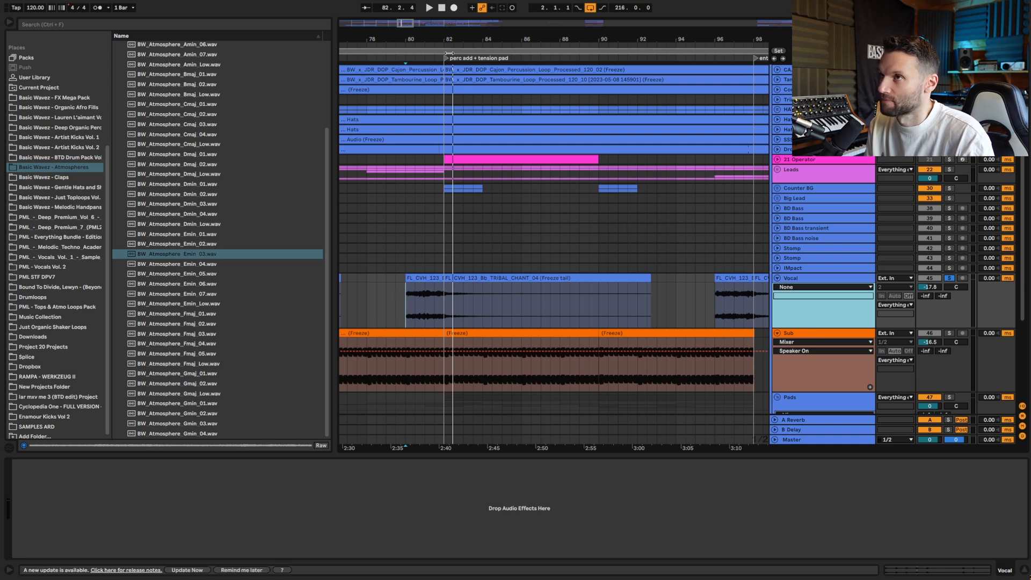
left_click_drag(401, 26, 403, 2)
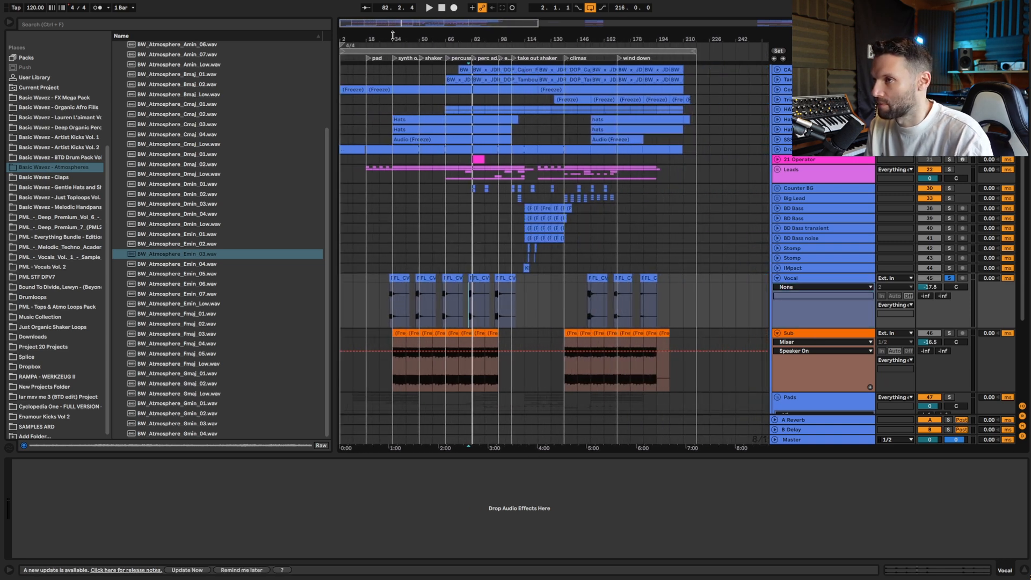
left_click(778, 278, "alt")
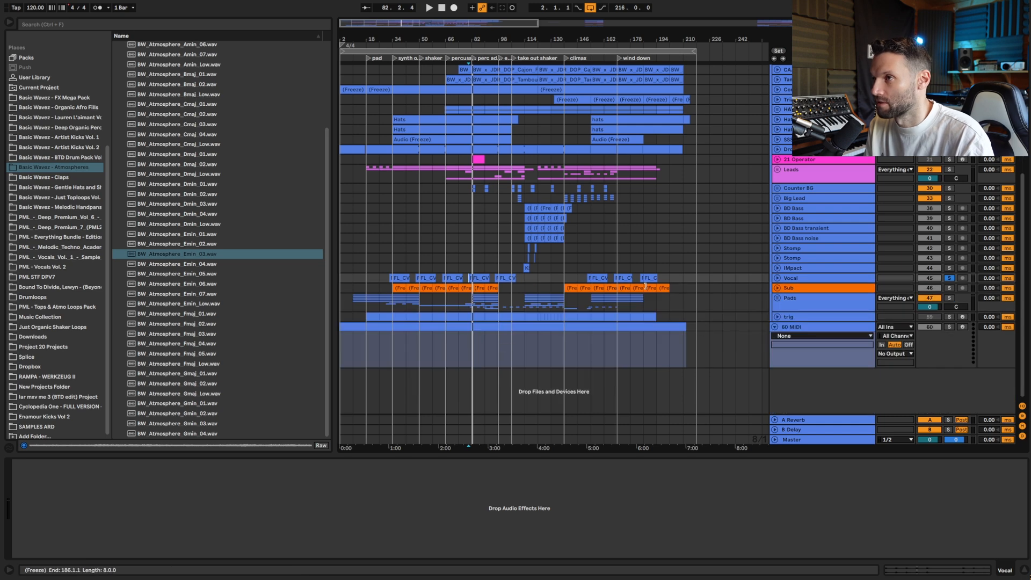
Step: Show the device chain of the Basic Wavez Kick 52Hz G# 16 track and play it from bar 80
scroll(746, 298, "up", 3)
scroll(745, 298, "up", 5)
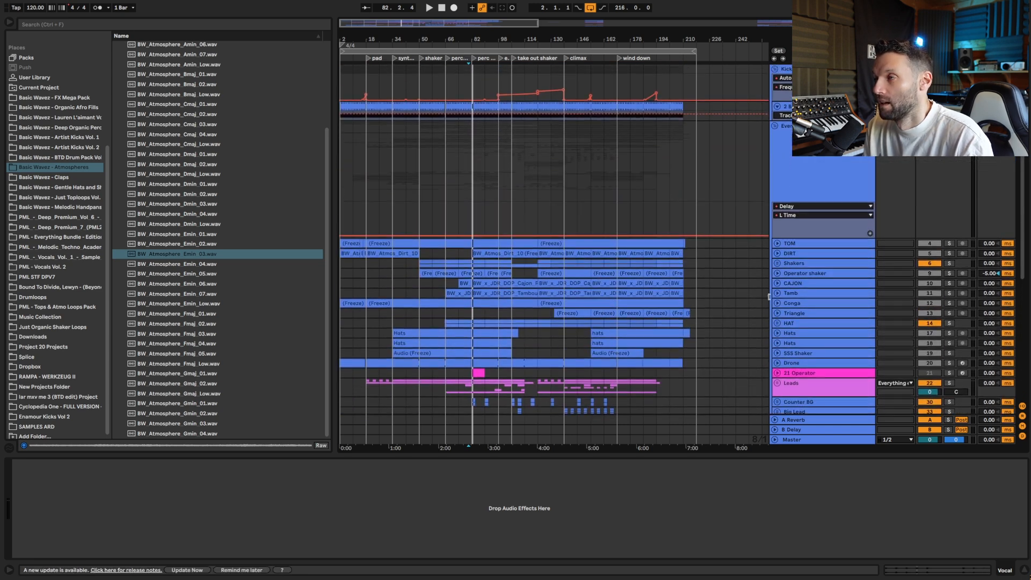
scroll(762, 286, "up", 2)
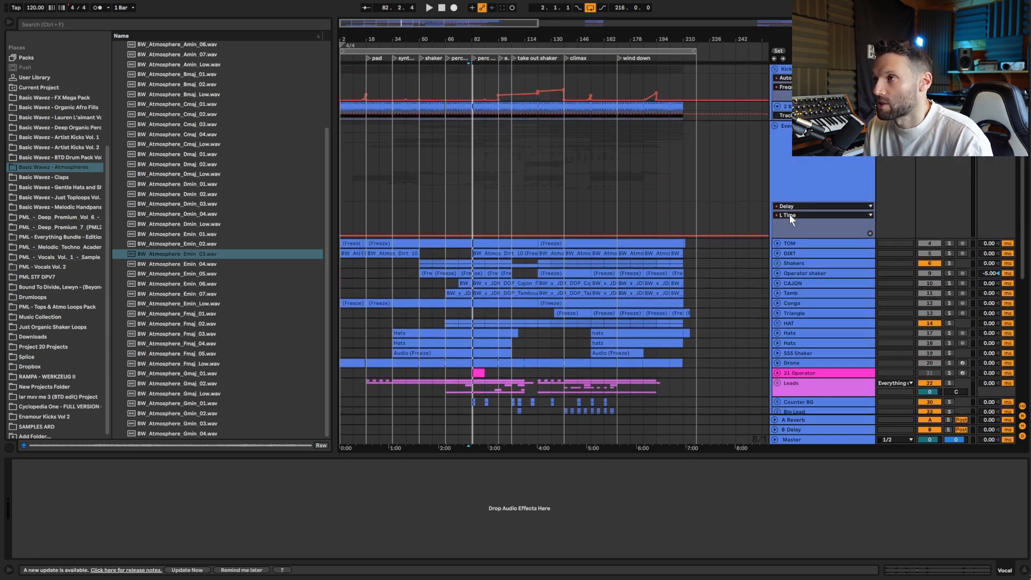
scroll(787, 215, "up", 5)
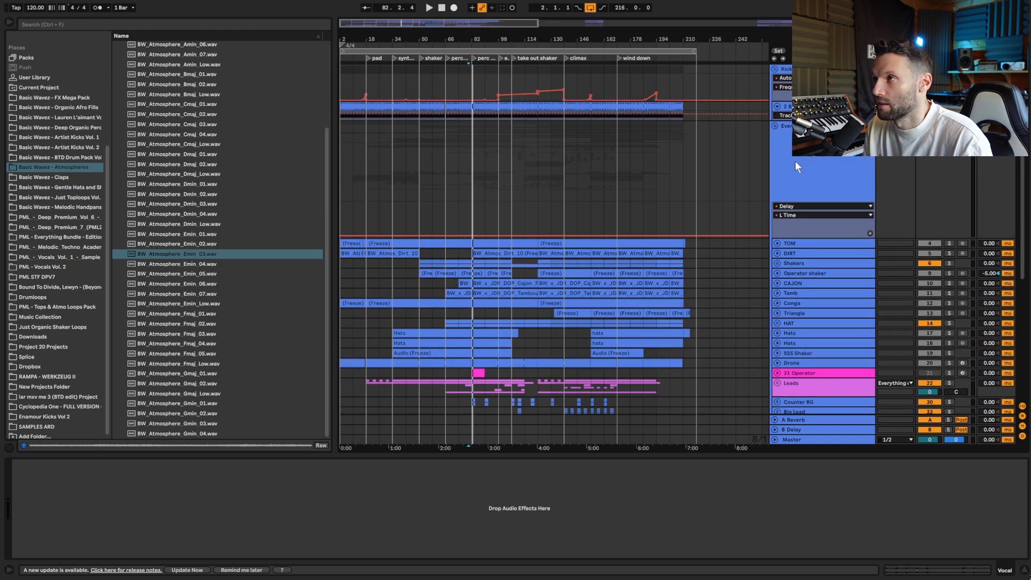
double_click(788, 106)
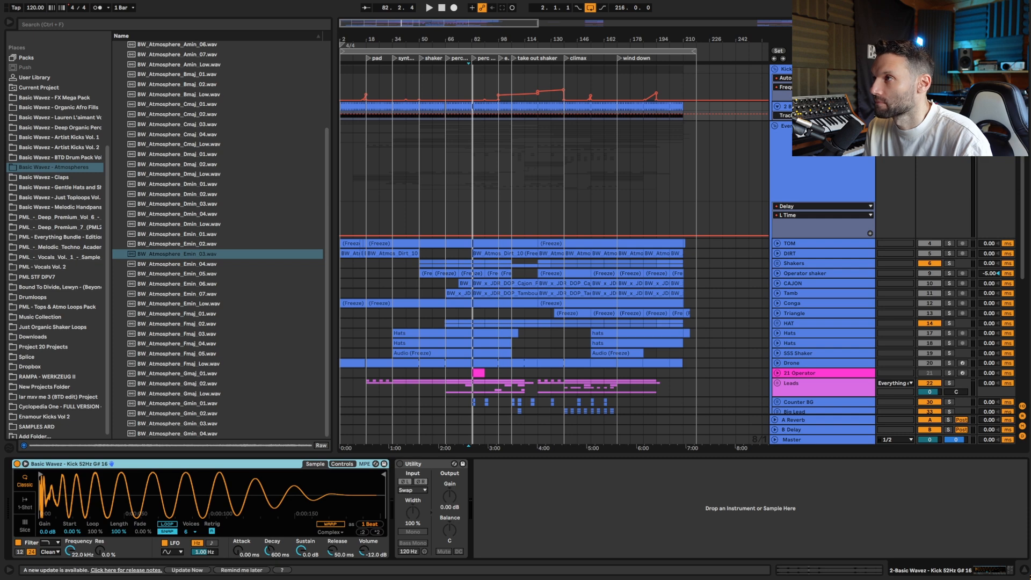
key("space")
key("space")
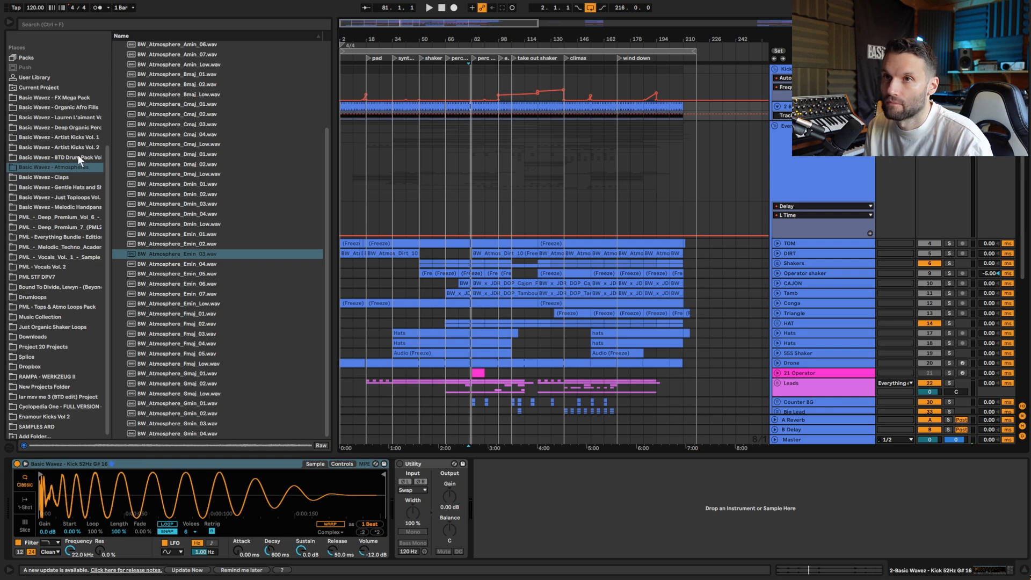
Step: Preview Basic Wavez - Kick 52Hz G# 16.wav from the BTD Drum Pack's Kicks folder and enlarge the kick track
left_click(79, 156)
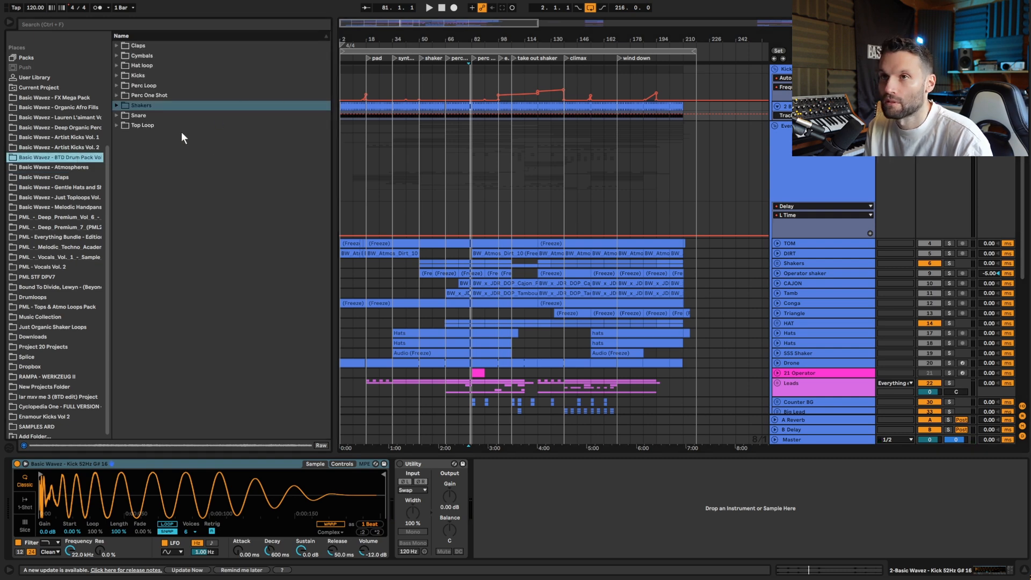
left_click(116, 76)
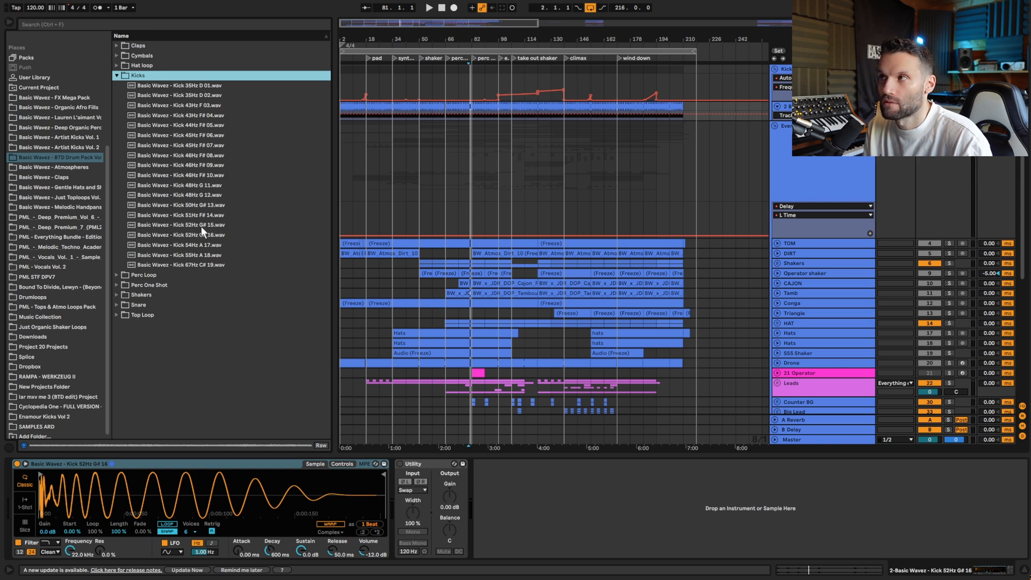
left_click(207, 234)
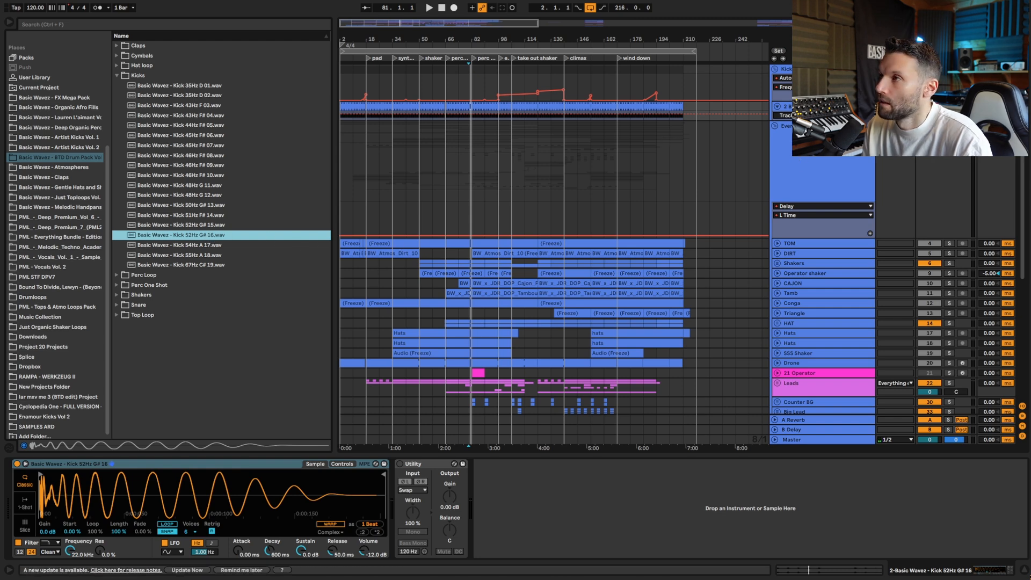
left_click_drag(822, 120, 822, 138)
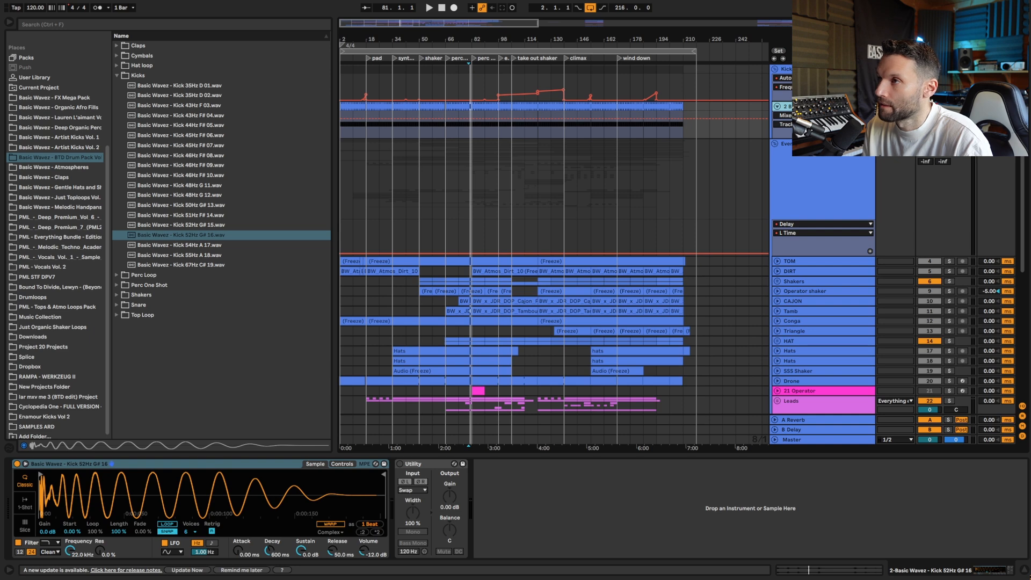
Step: Unfold the TOM track, solo it, and play it from bar 98 at the entering break section
scroll(927, 168, "down", 3)
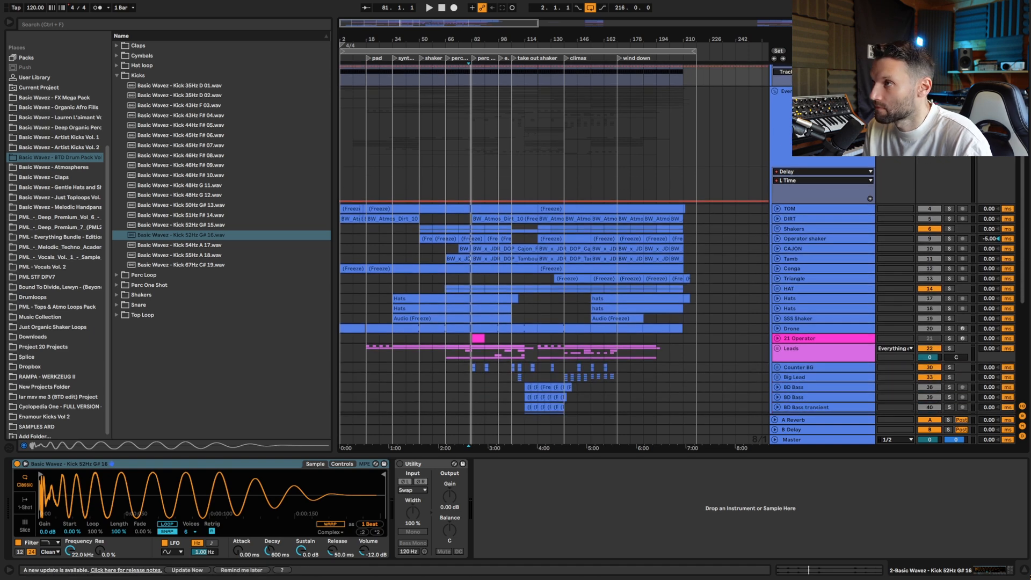
left_click(788, 209)
left_click(777, 208)
left_click(485, 242)
left_click_drag(529, 24, 419, 82)
left_click(459, 261)
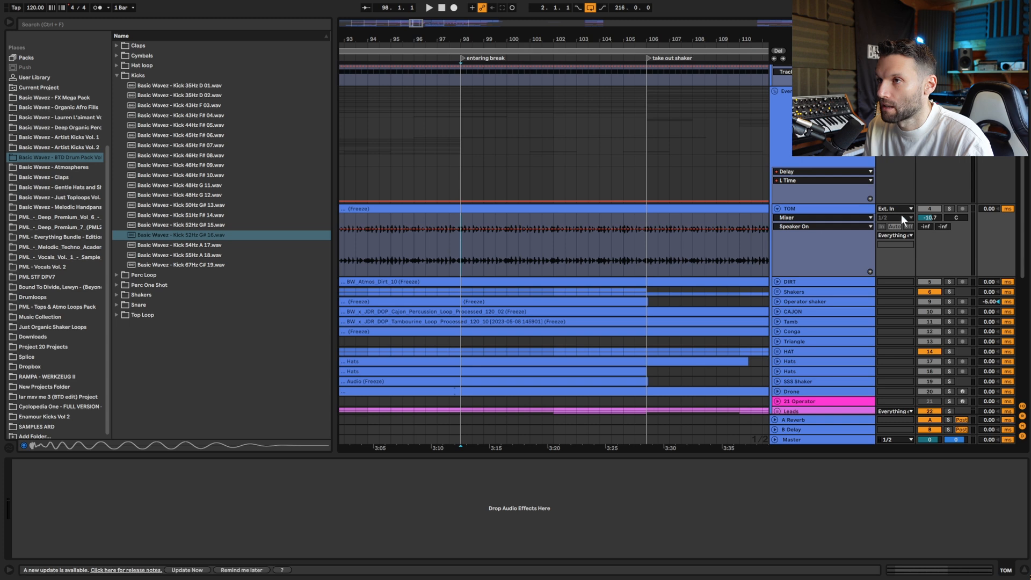
left_click(950, 208)
key("space")
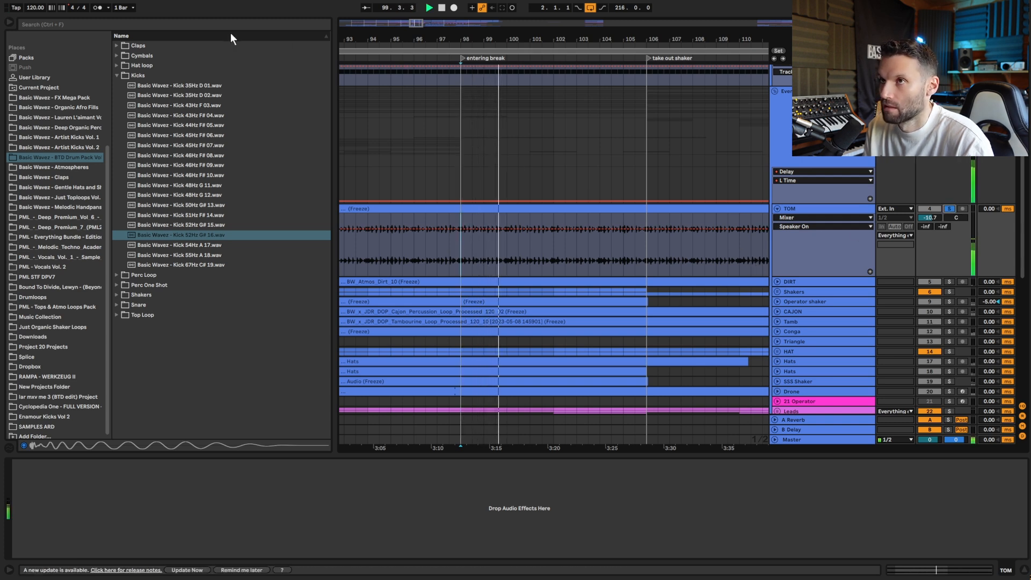
left_click(798, 211)
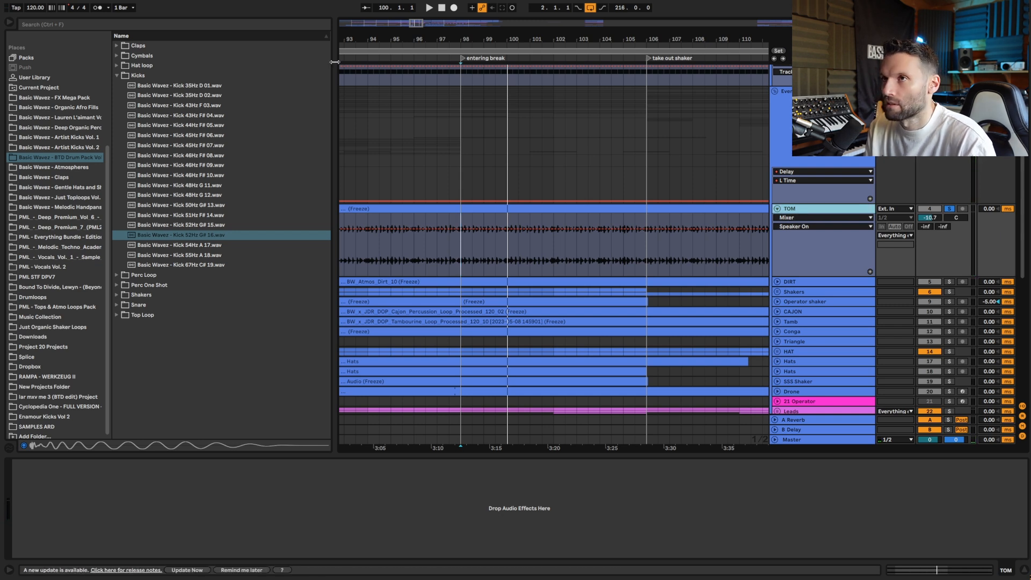
Step: Search the whole library for "afro tom" and select the BTD Afro Toms.adg rack
left_click(296, 24)
type("afro tom")
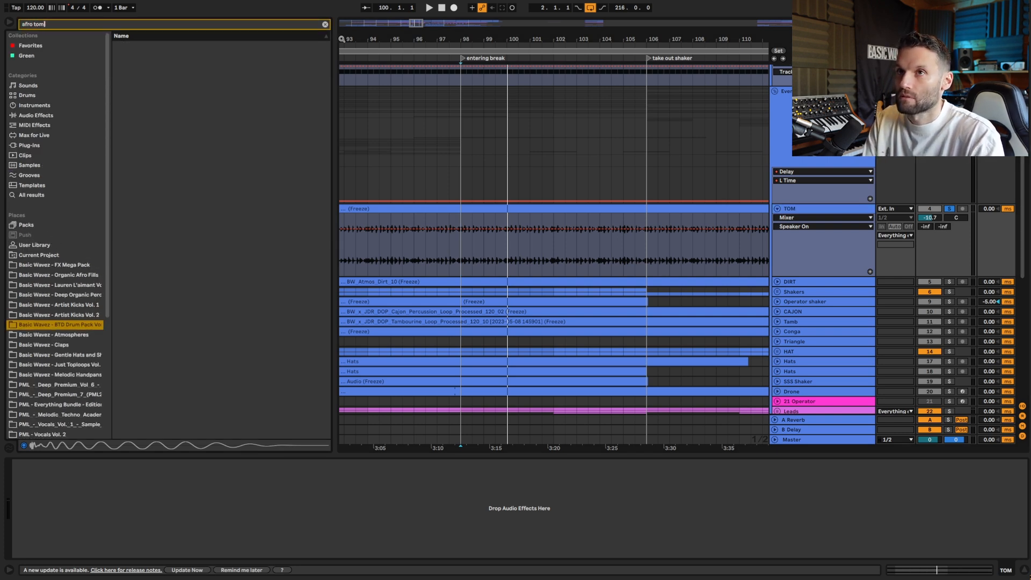
left_click(37, 196)
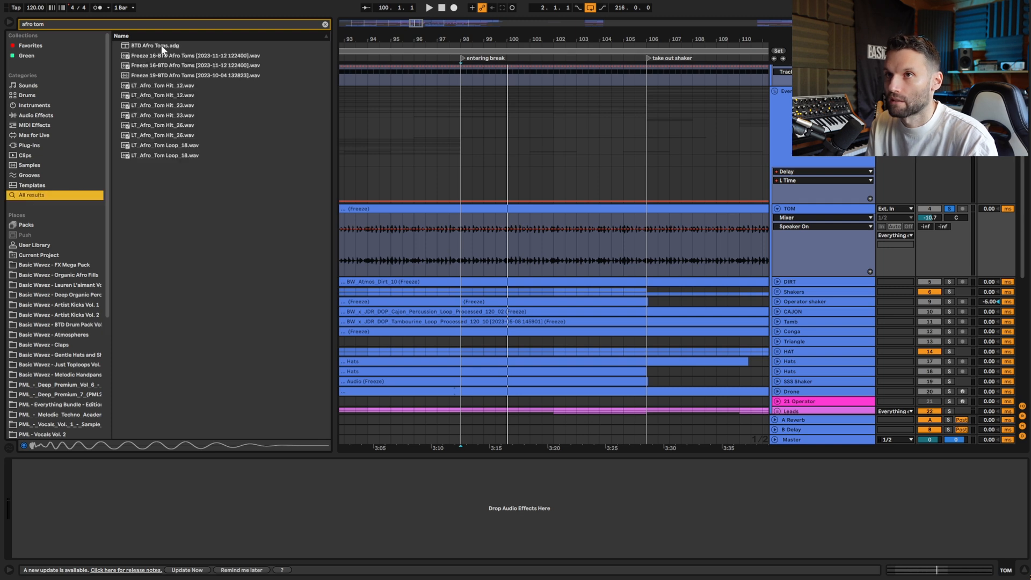
left_click(162, 46)
Step: Insert a MIDI track below TOM, load the BTD Afro Toms rack onto it, and close the ValhallaRoom window
left_click(810, 211)
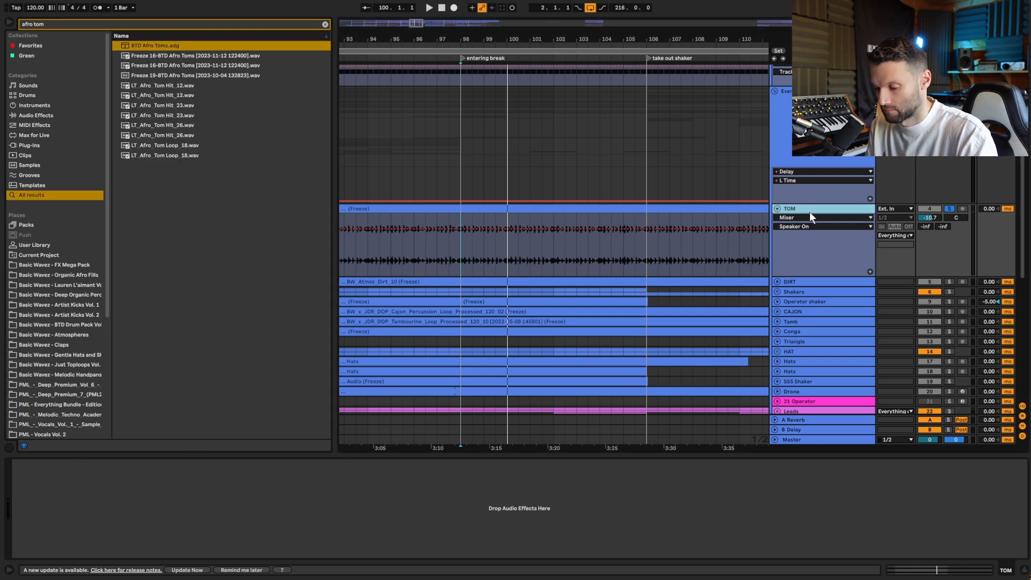
key("ctrl+shift+t")
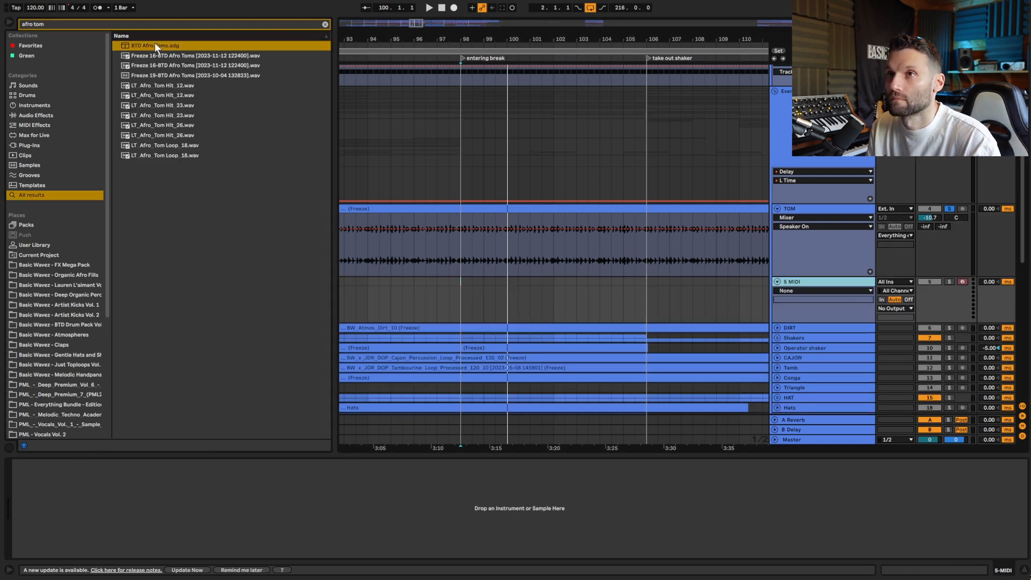
left_click_drag(156, 46, 513, 325)
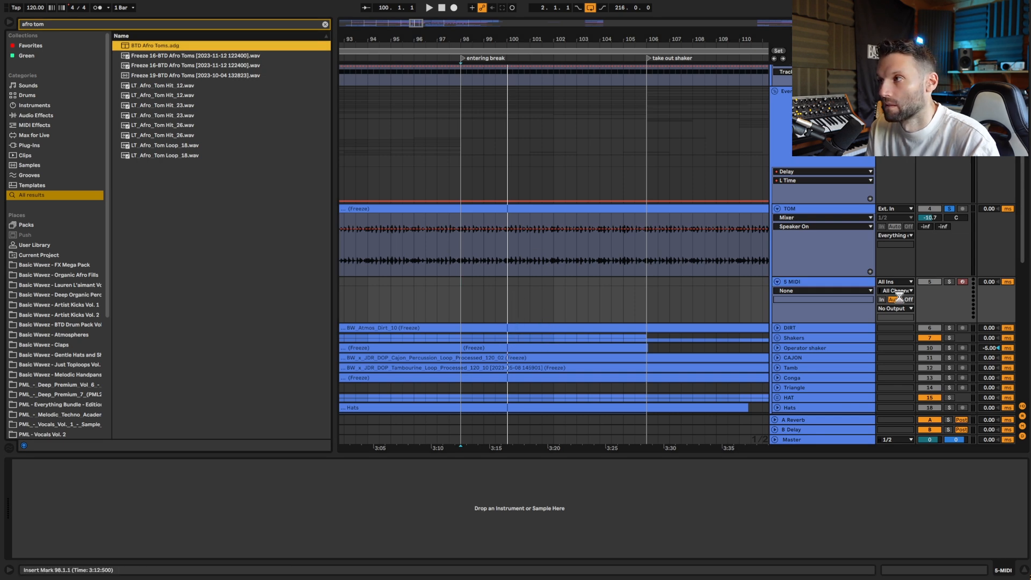
left_click_drag(823, 294, 759, 293)
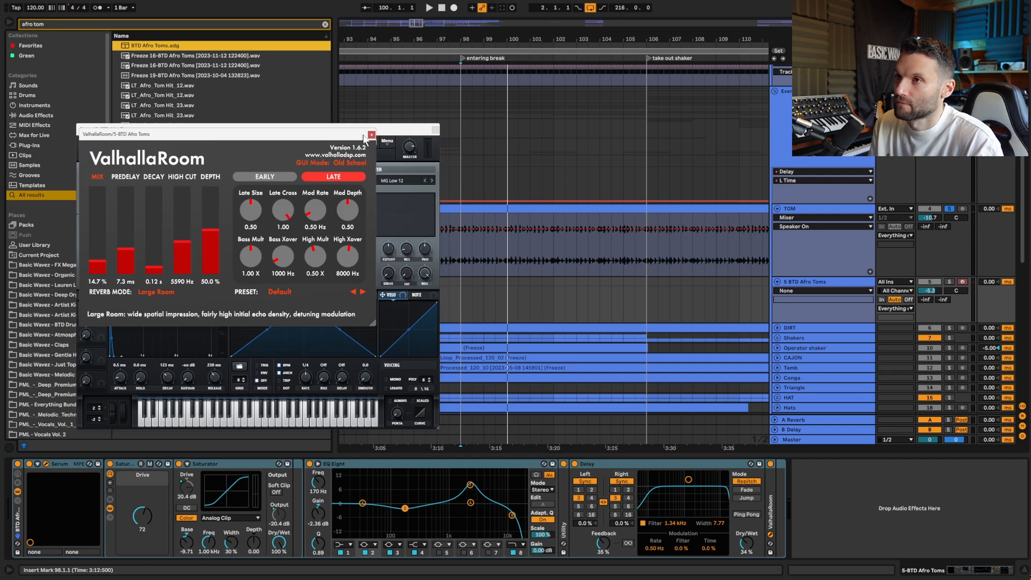
left_click(371, 135)
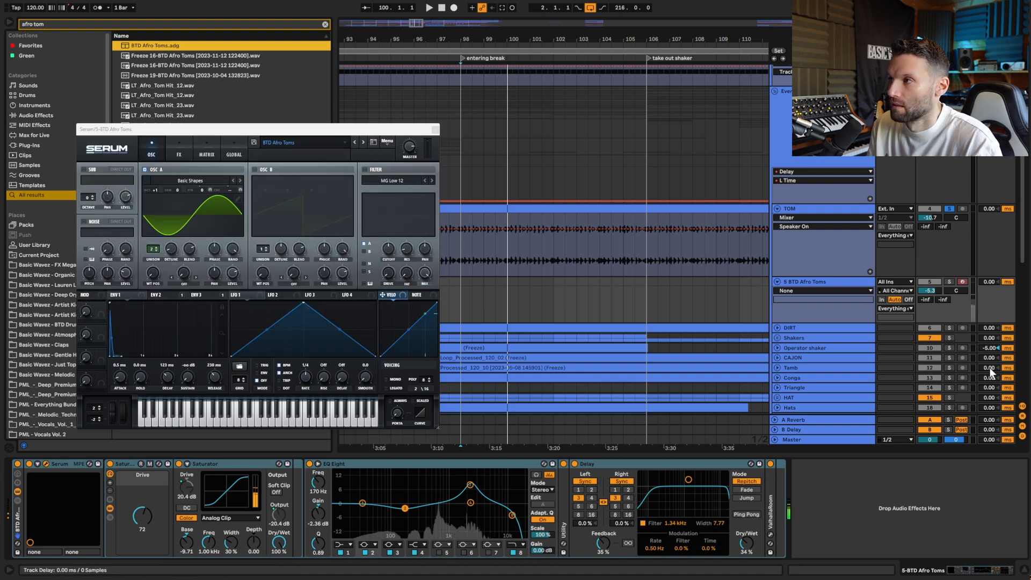
Step: Audition the BTD Afro Toms track soloed, and delete the track
left_click(949, 282)
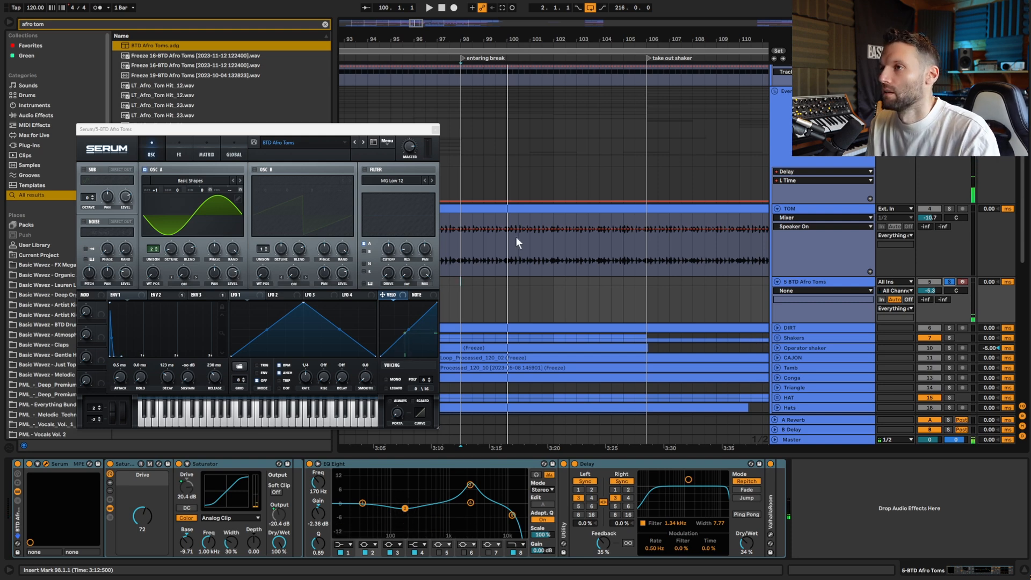
left_click(456, 266)
left_click(949, 281)
left_click(812, 279)
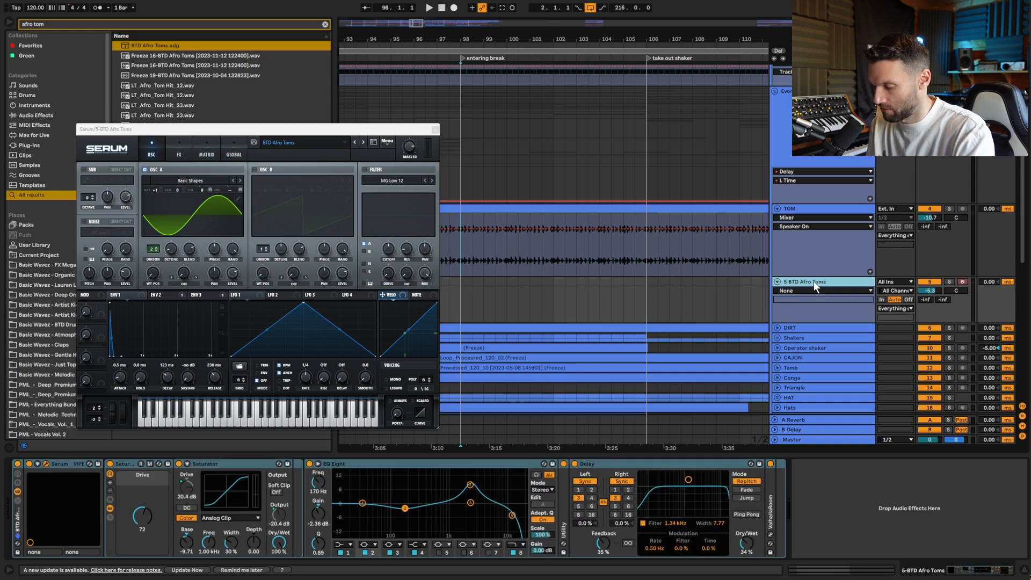
key("Delete")
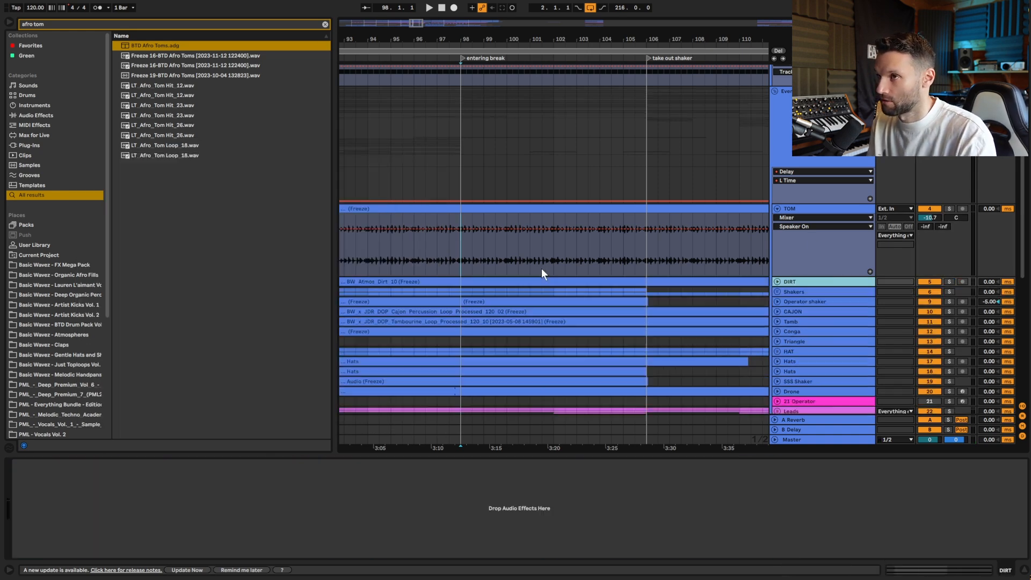
Step: Solo the TOM track and play it from position 97.3.1
left_click(449, 250)
left_click(949, 208)
key("space")
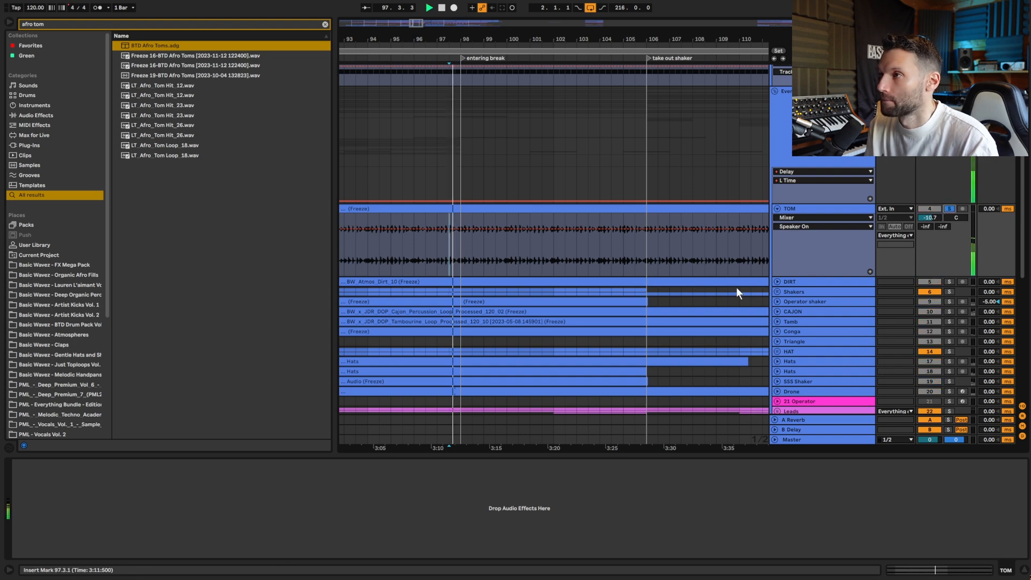
Step: Unfold the DIRT track below TOM and audition it around the entering break section
scroll(730, 306, "down", 3)
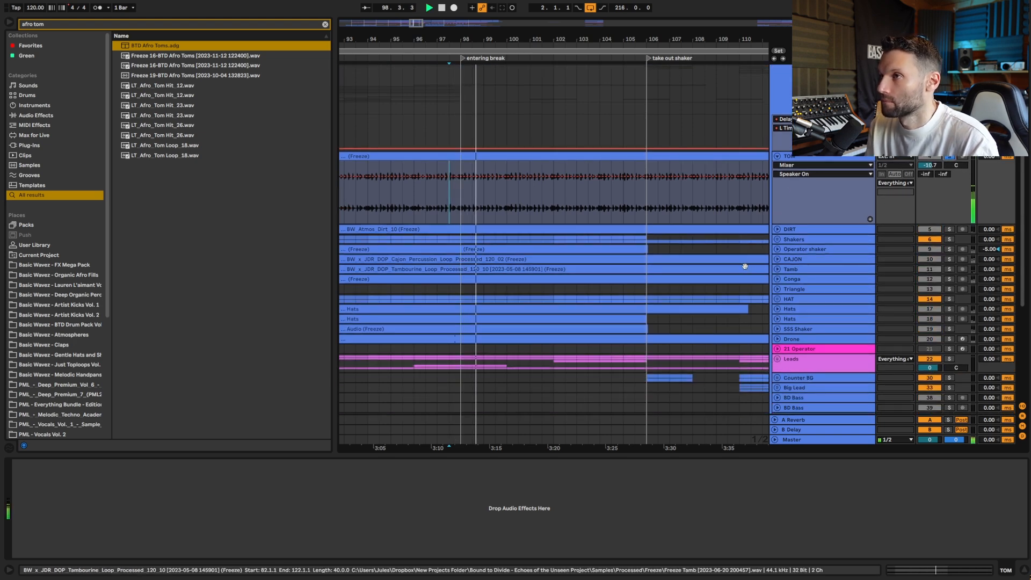
scroll(746, 266, "down", 3)
left_click(777, 175)
scroll(785, 177, "down", 2)
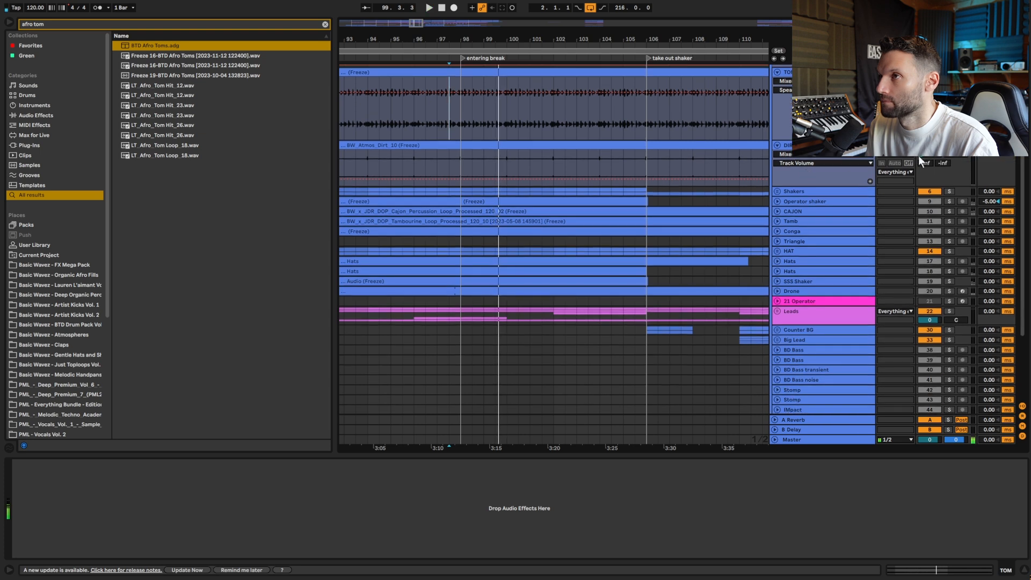
key("space")
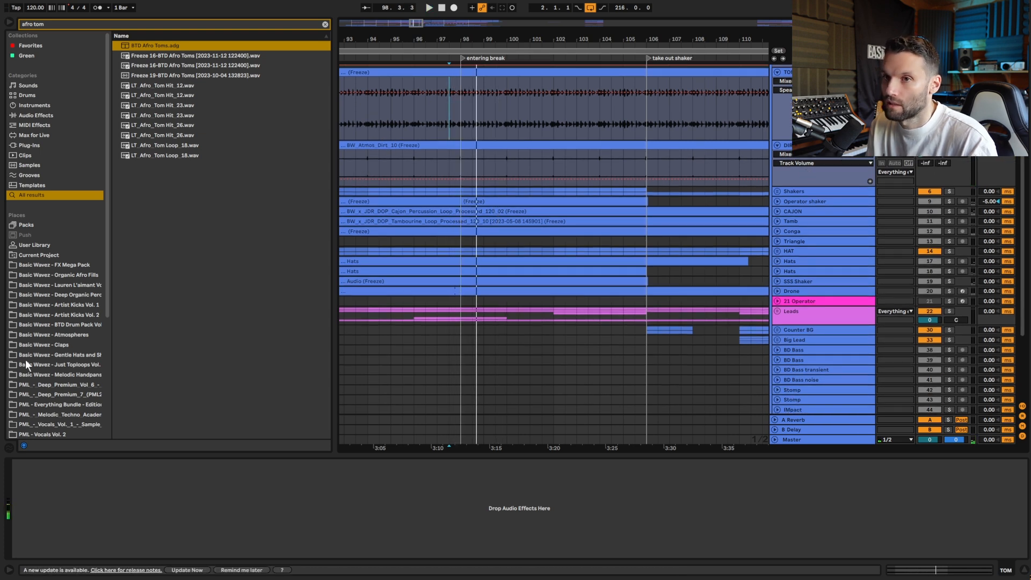
Step: Clear the sample search to list the Basic Wavez - Atmospheres folder, and set the insert mark at 98.3.1 on the DIRT track
left_click(70, 336)
left_click(324, 24)
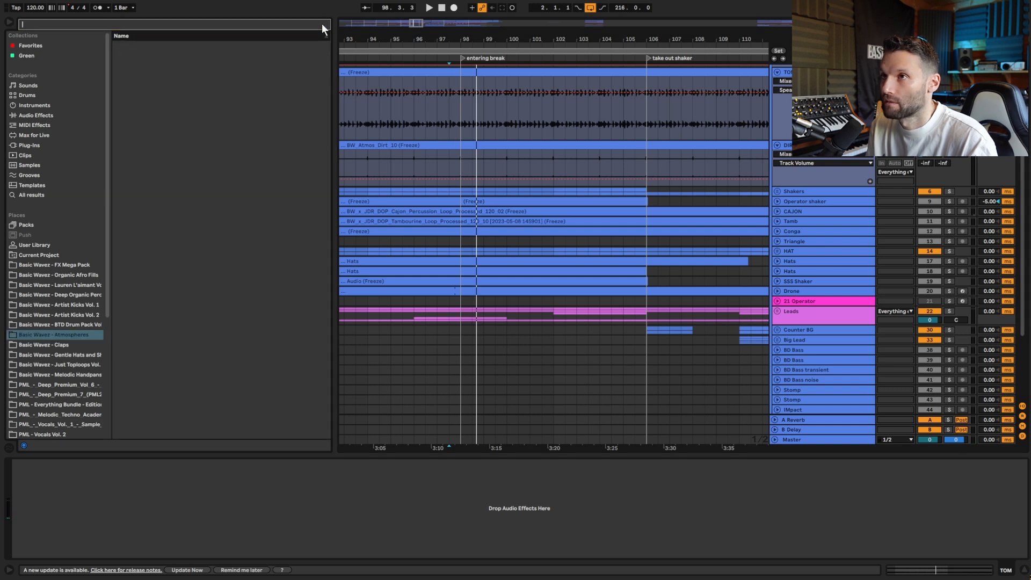
left_click(472, 166)
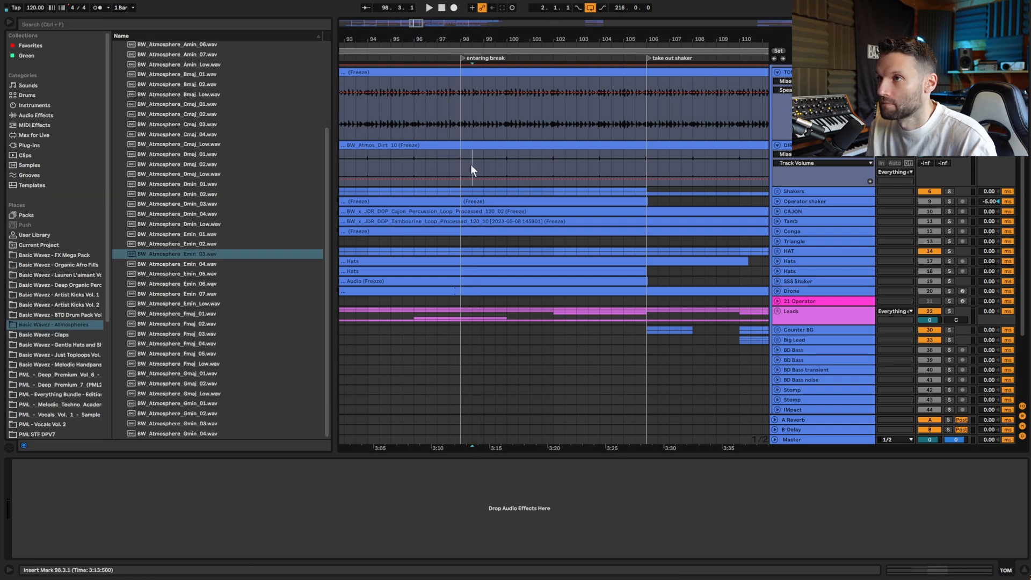
Step: Collapse the Tonal Atmospheres folder, open Background Dirt and preview the sample BW_Atmos_Dirt_10.wav
scroll(175, 78, "up", 4)
left_click(116, 65)
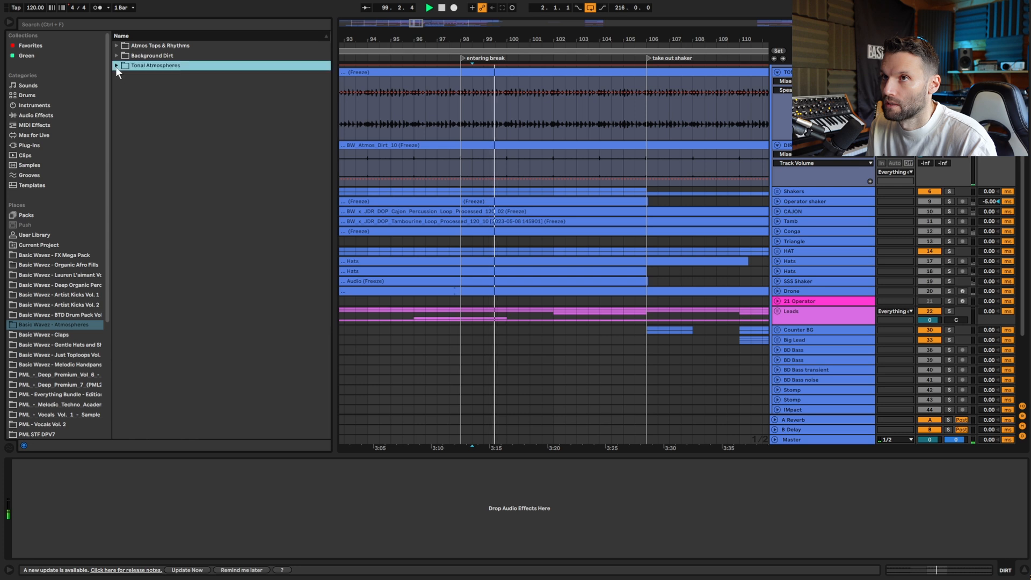
left_click(117, 55)
left_click(186, 156)
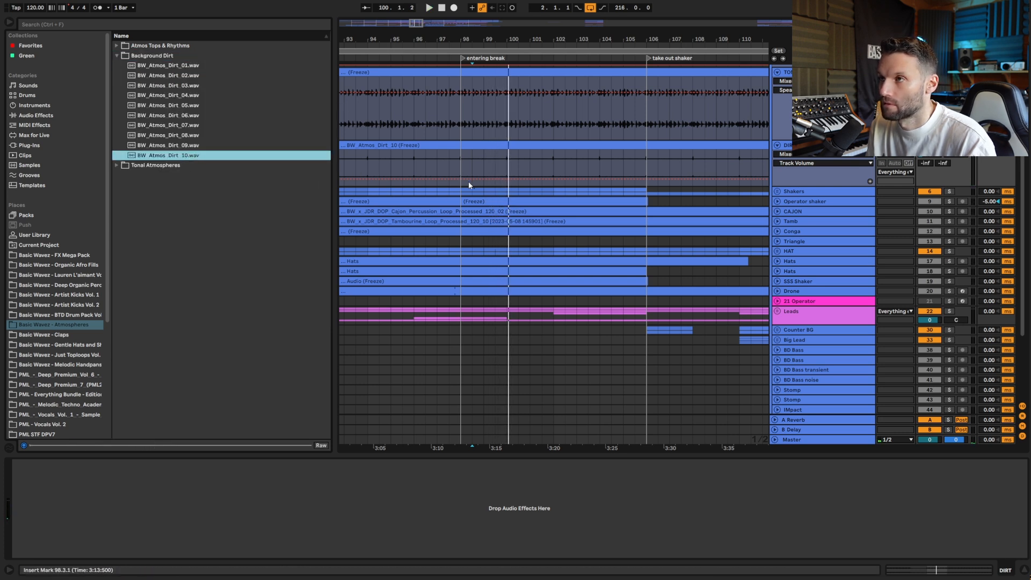
Step: Set the insert mark at 98.1.1, unfold the Shakers group and show the Basic Wavez - Deep Organic Perc sample folder
left_click(461, 159)
scroll(785, 167, "down", 3)
left_click(777, 160)
scroll(775, 188, "down", 1)
scroll(775, 188, "down", 2)
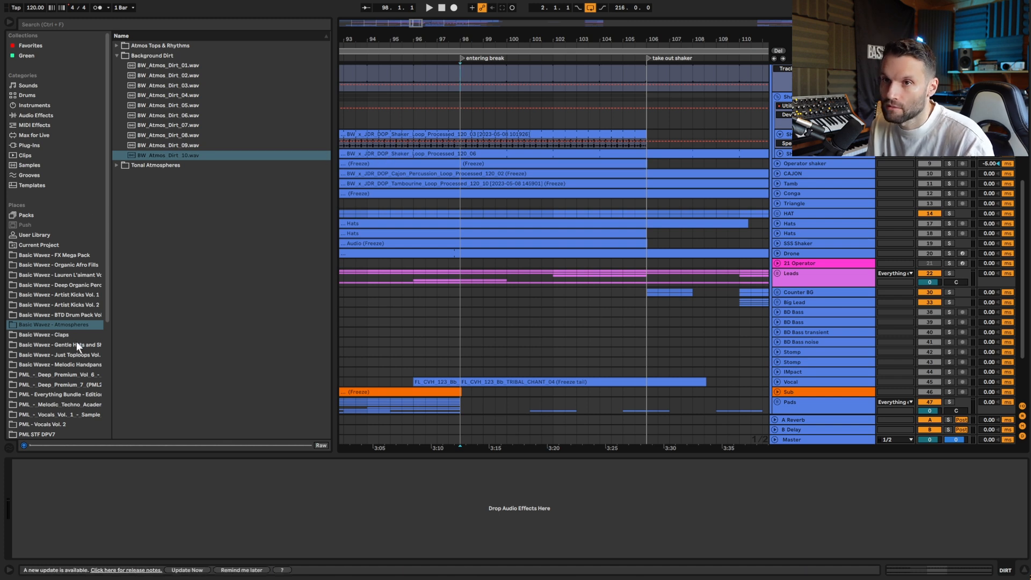
left_click(66, 285)
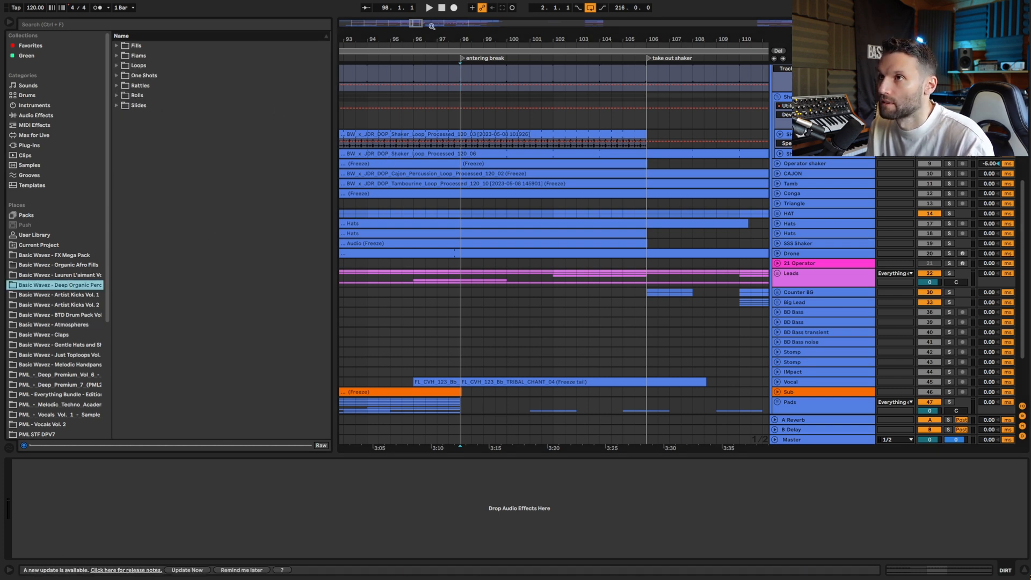
Step: Unfold the second shaker loop track and audition the shakers around the entering break marker
left_click_drag(491, 40, 549, 90)
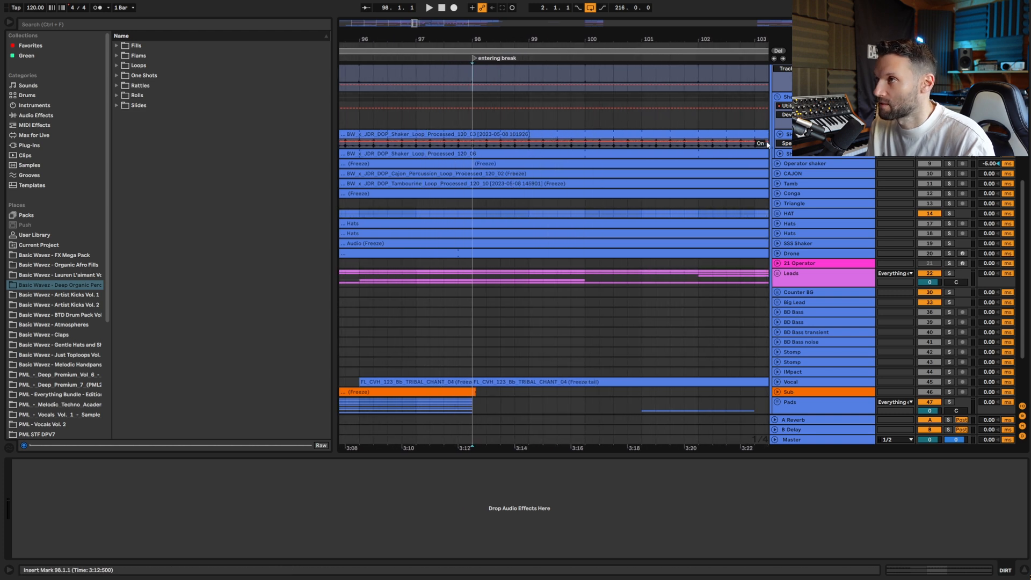
left_click(779, 153)
left_click(475, 146)
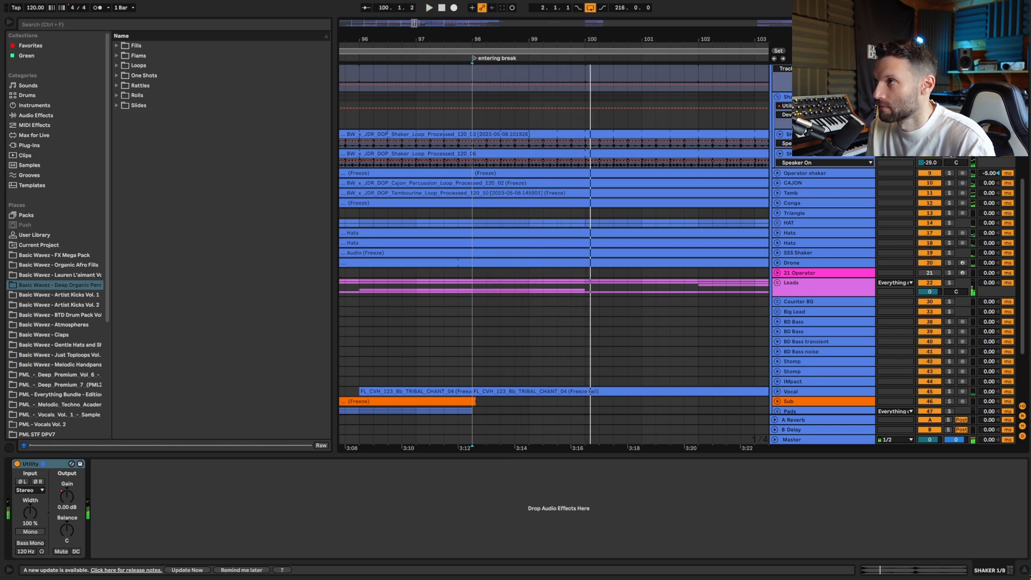
Step: Set the Shakers group's Speaker On automation to Off and audition the break from position 98.1.1 without shakers
left_click_drag(381, 108, 399, 121)
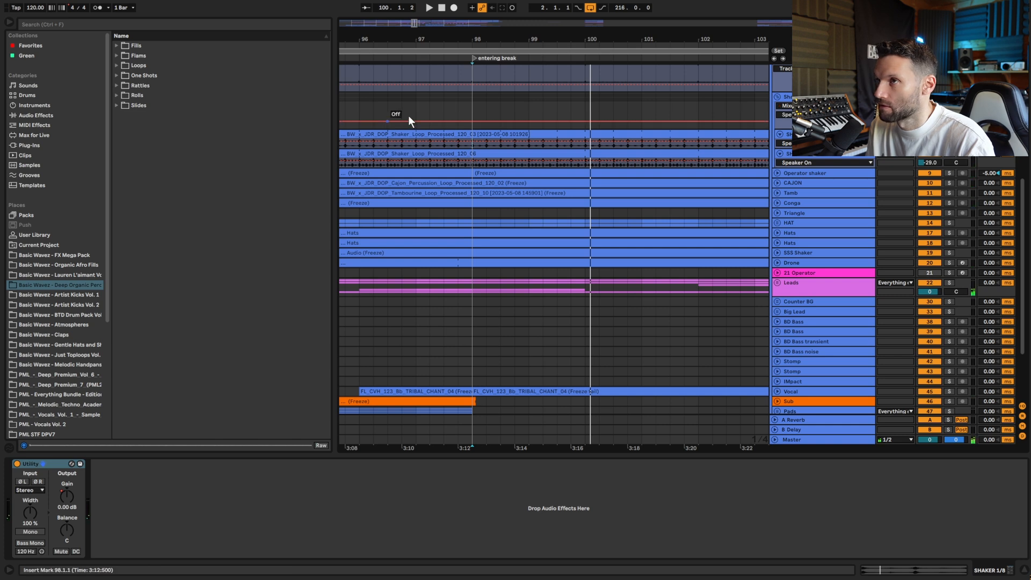
key("space")
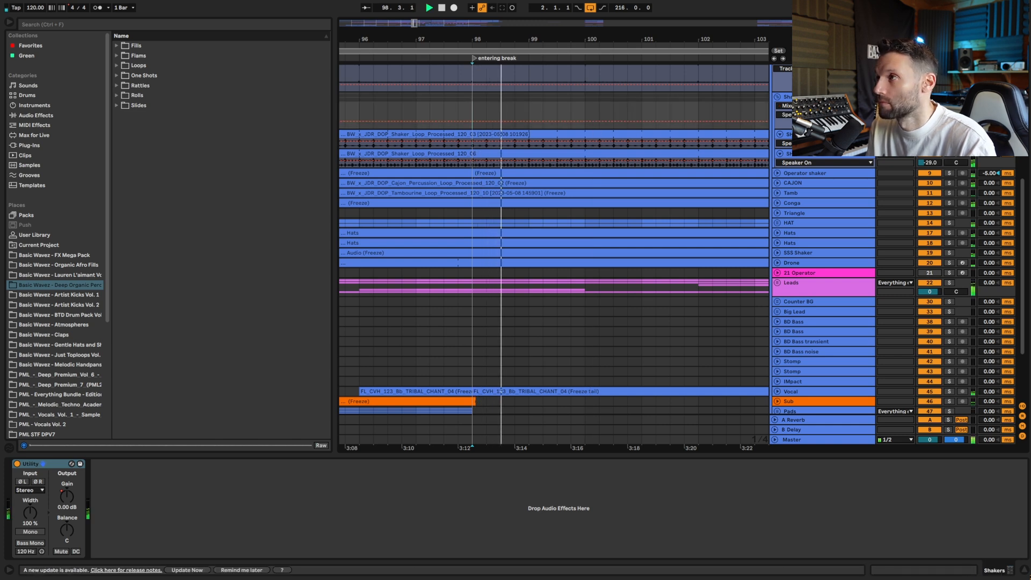
key("space")
Step: Play the arrangement with the shakers on, starting around bar 90 ahead of the break
left_click_drag(411, 22, 409, 7)
key("space")
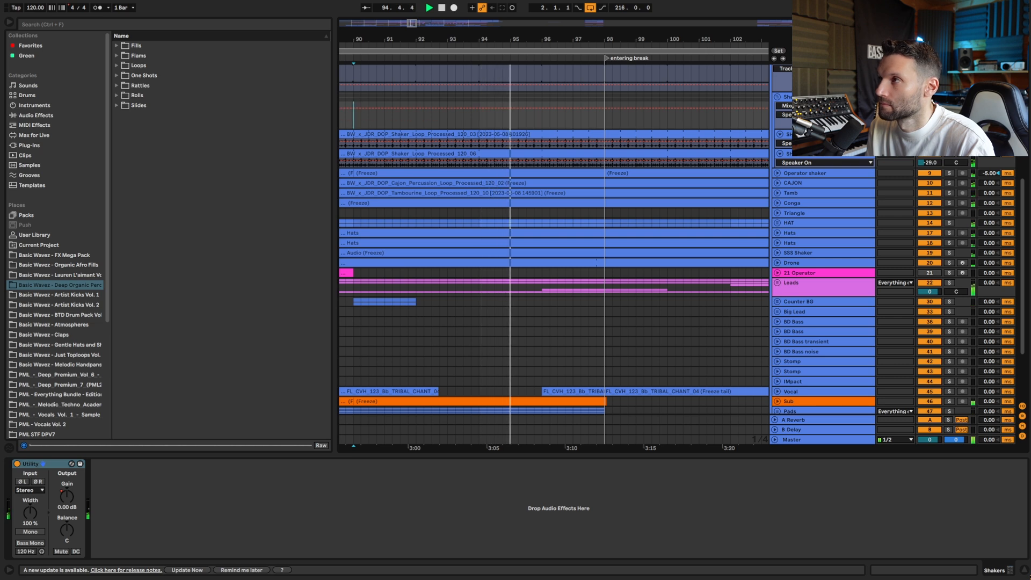
key("space")
Step: Unfold and solo the Operator shaker track, and play it from position 86.1.1
left_click(777, 173)
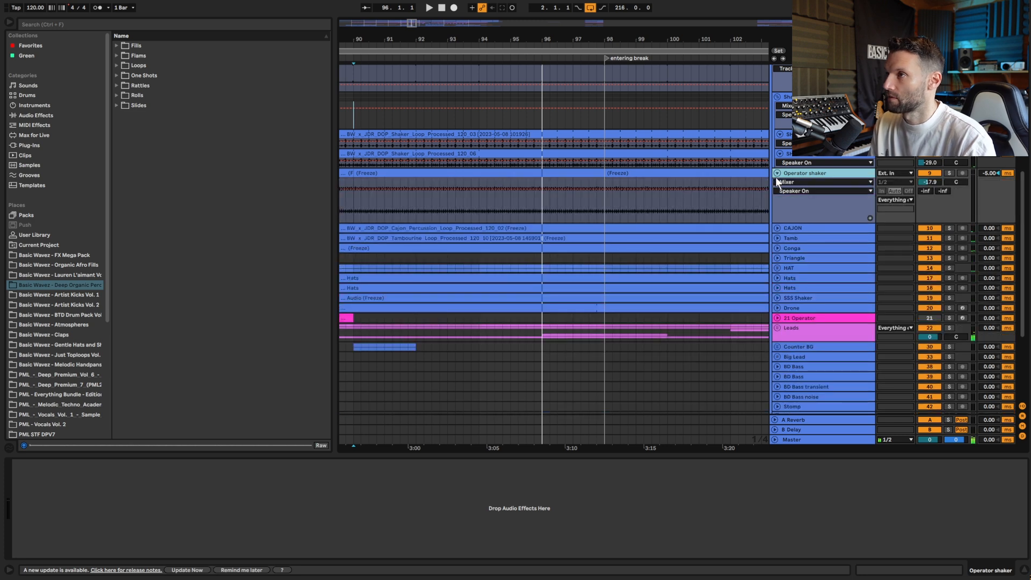
left_click(518, 208)
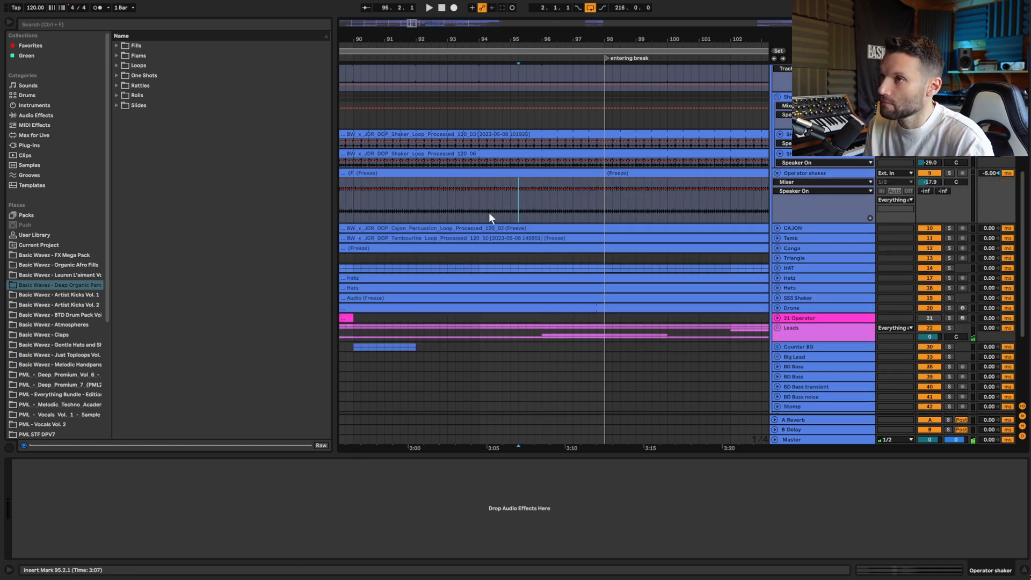
left_click(476, 209)
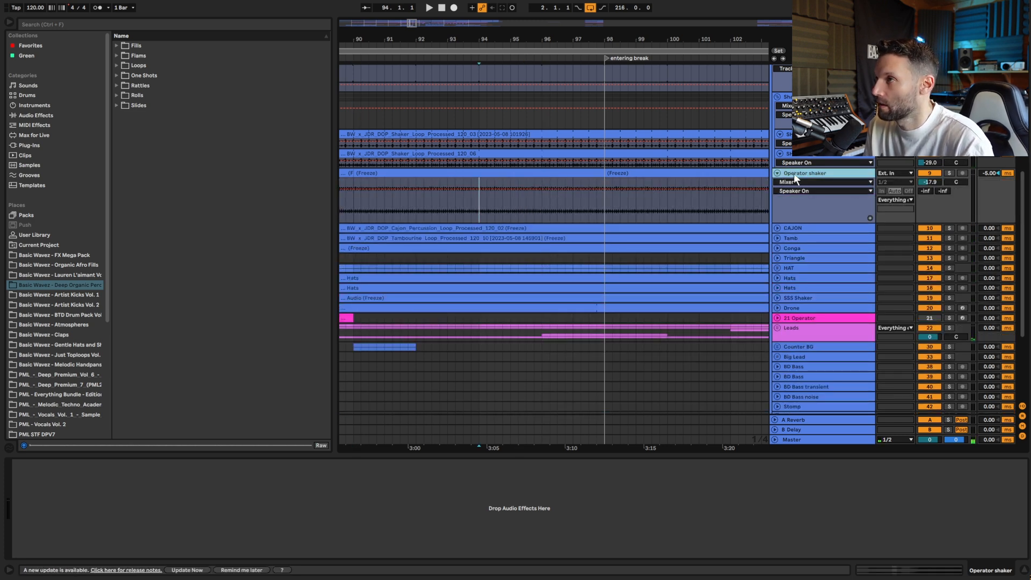
left_click(950, 174)
left_click_drag(414, 23, 415, 3)
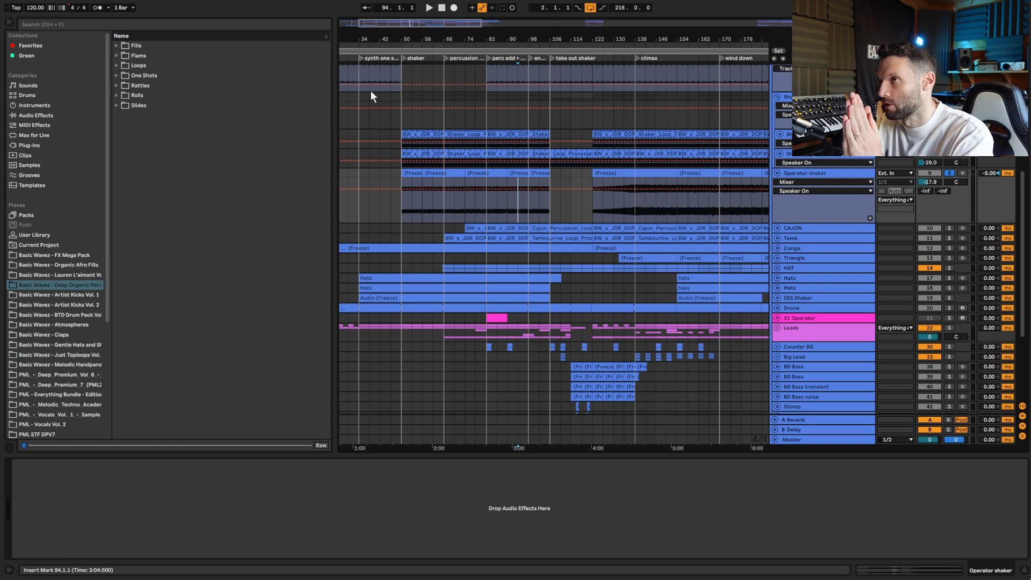
left_click(498, 210)
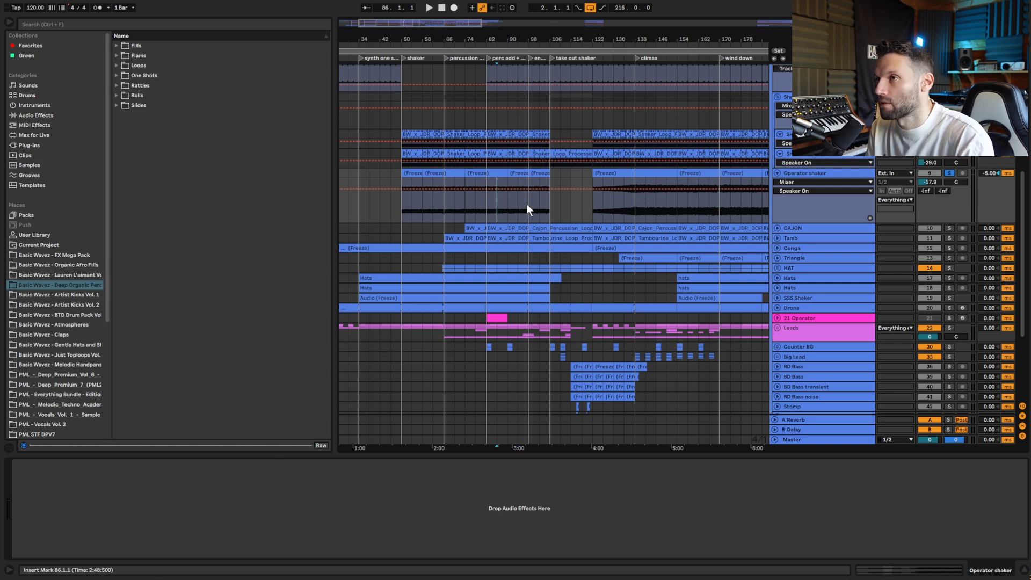
key("space")
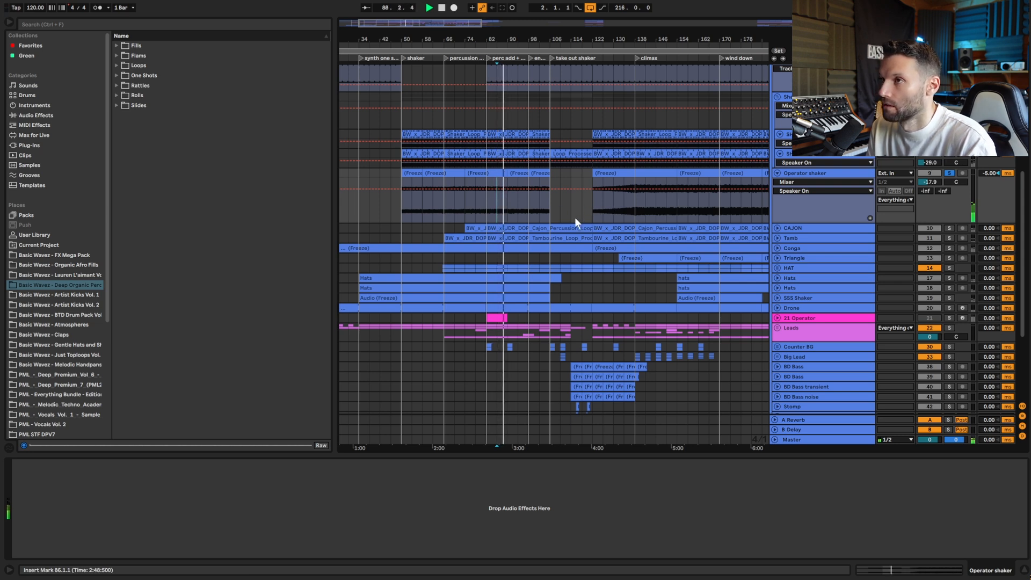
key("space")
Step: Audition the soloed Operator shaker's fade-in from positions 122.1.1, 130.1.1 and 134.1.1 towards the climax
left_click(593, 212)
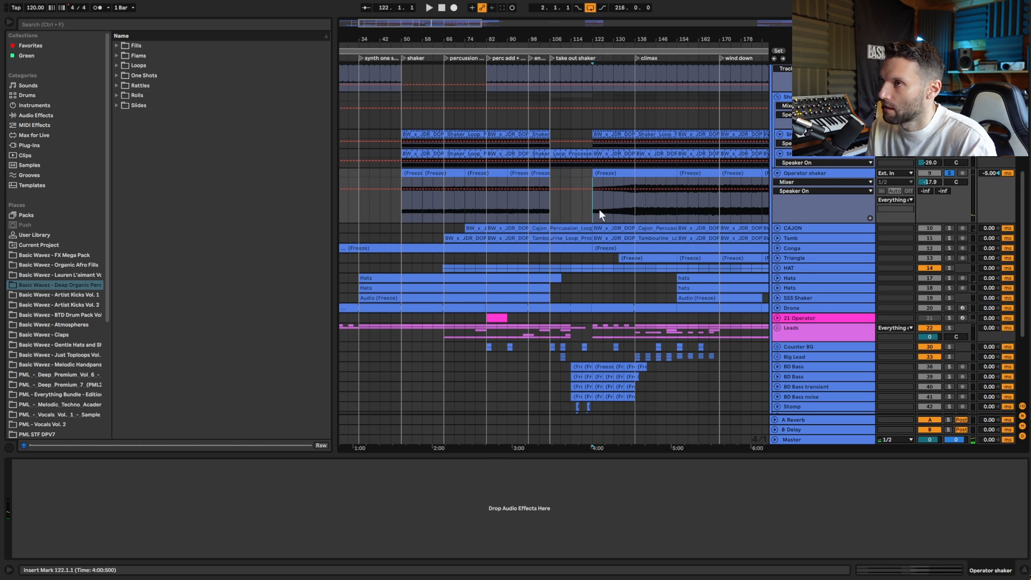
key("space")
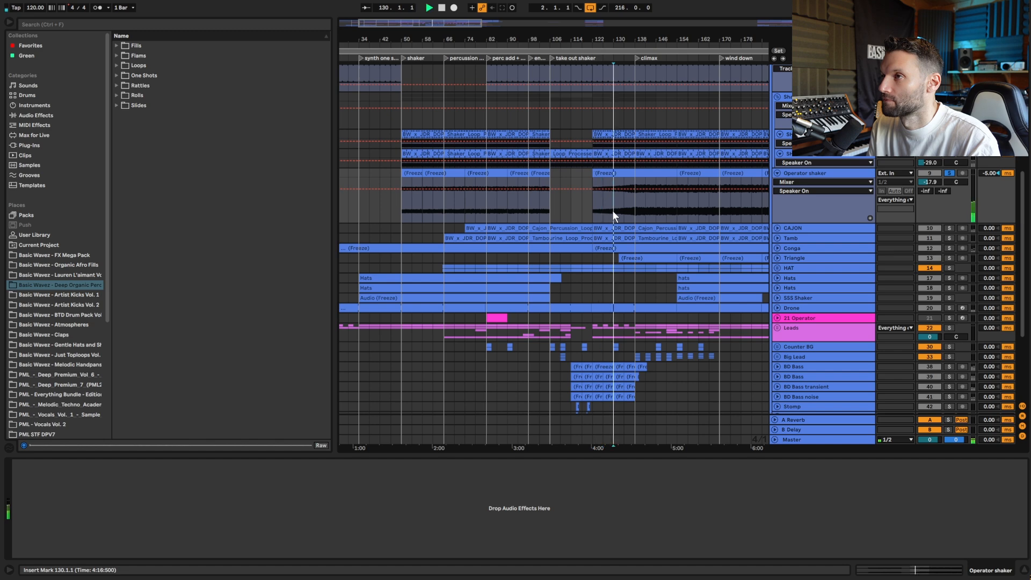
left_click(624, 209)
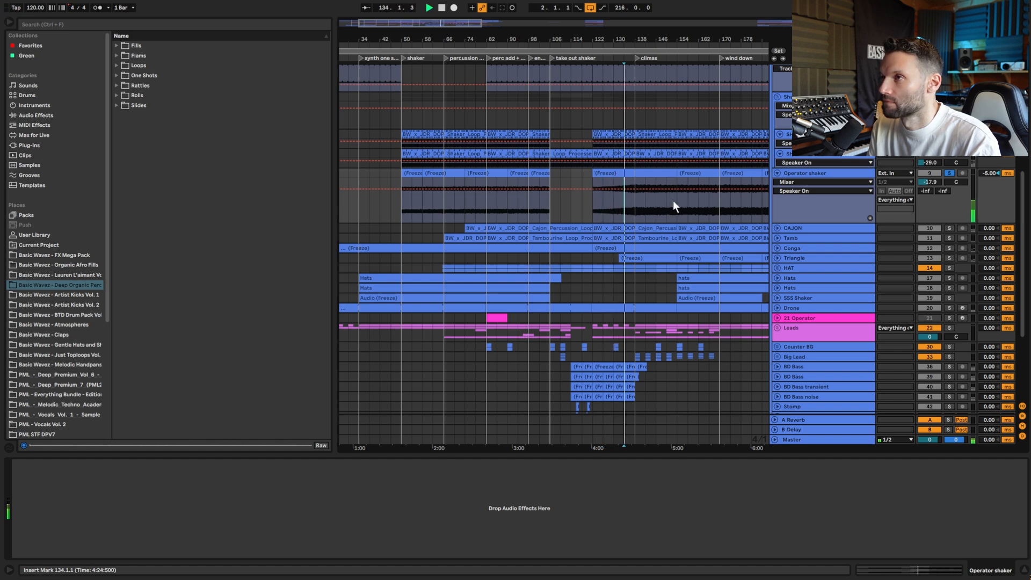
left_click_drag(592, 40, 468, 40)
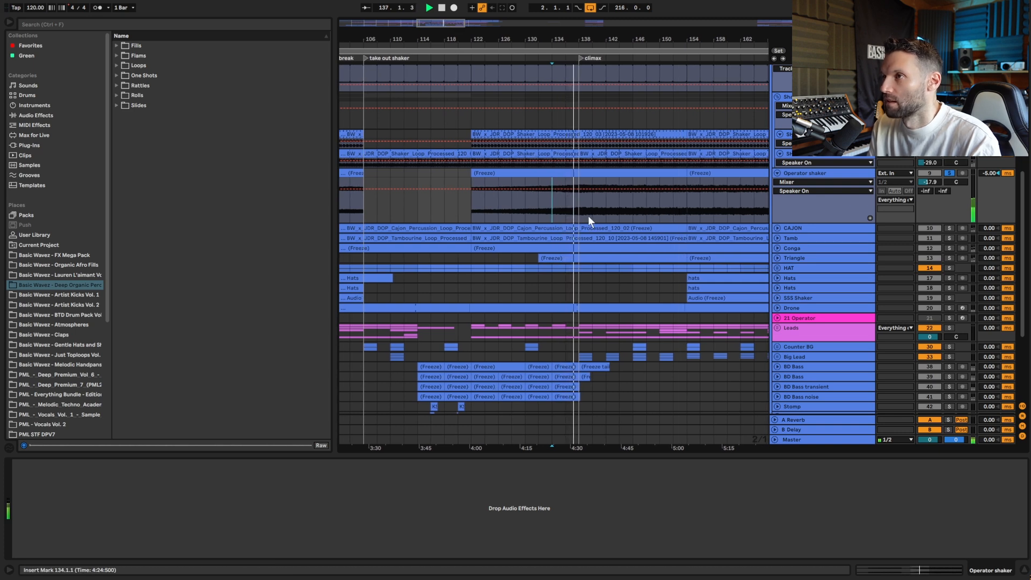
Step: Unsolo the Operator shaker and compare the full mix from position 136.1.1 with that track active and muted
left_click(950, 173)
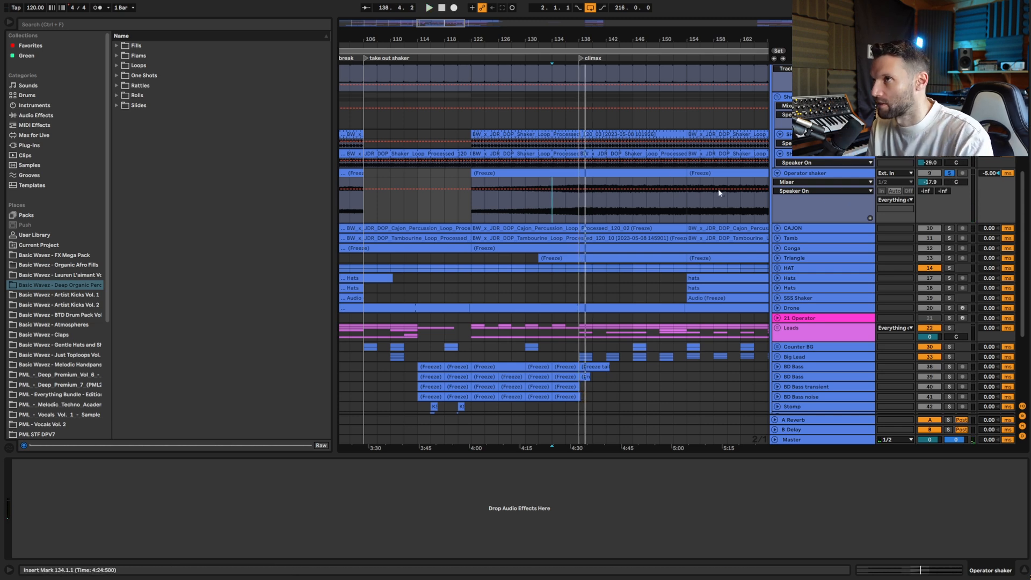
left_click(950, 173)
left_click(565, 203)
key("space")
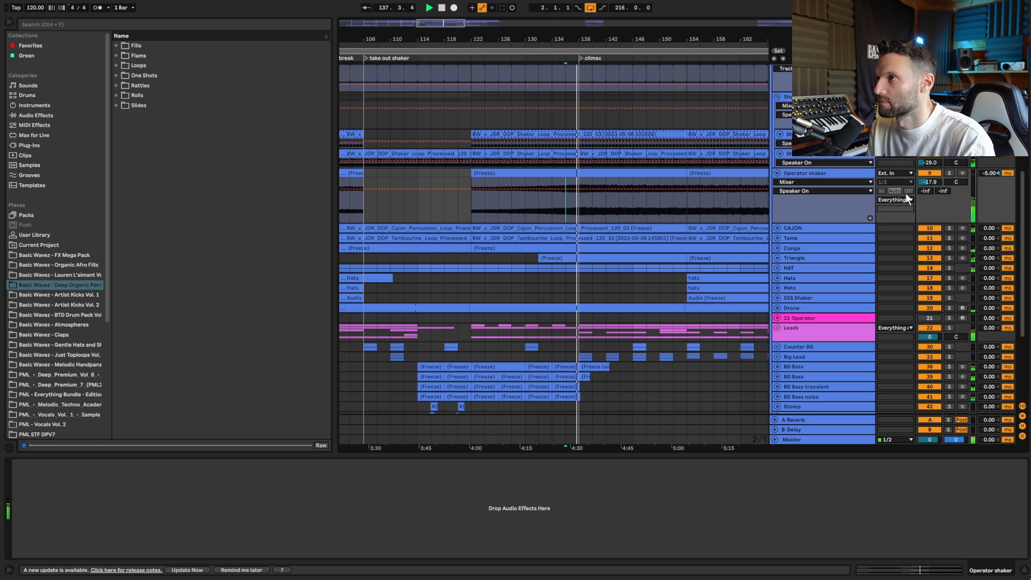
left_click(930, 173)
key("space")
key("space")
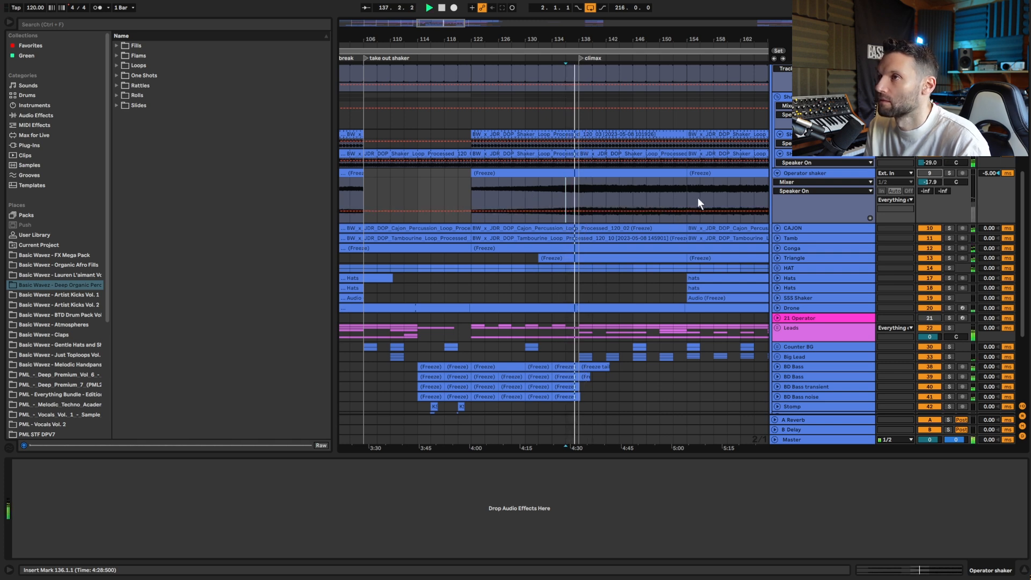
left_click(933, 172)
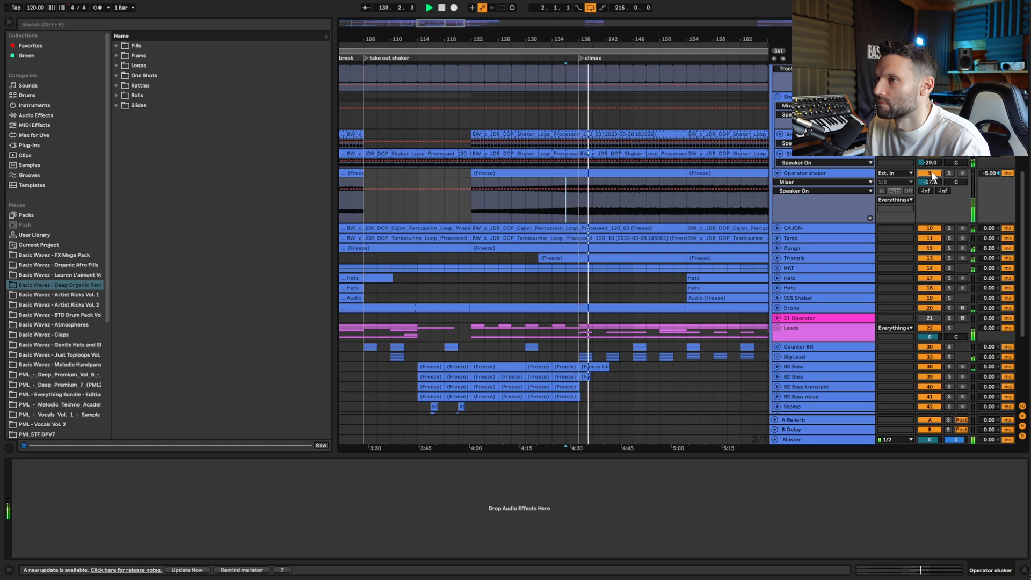
Step: Unfold and solo the CAJON track, and play it from the climax marker at 138.1.1
left_click(815, 229)
scroll(814, 233, "down", 2)
left_click(777, 176)
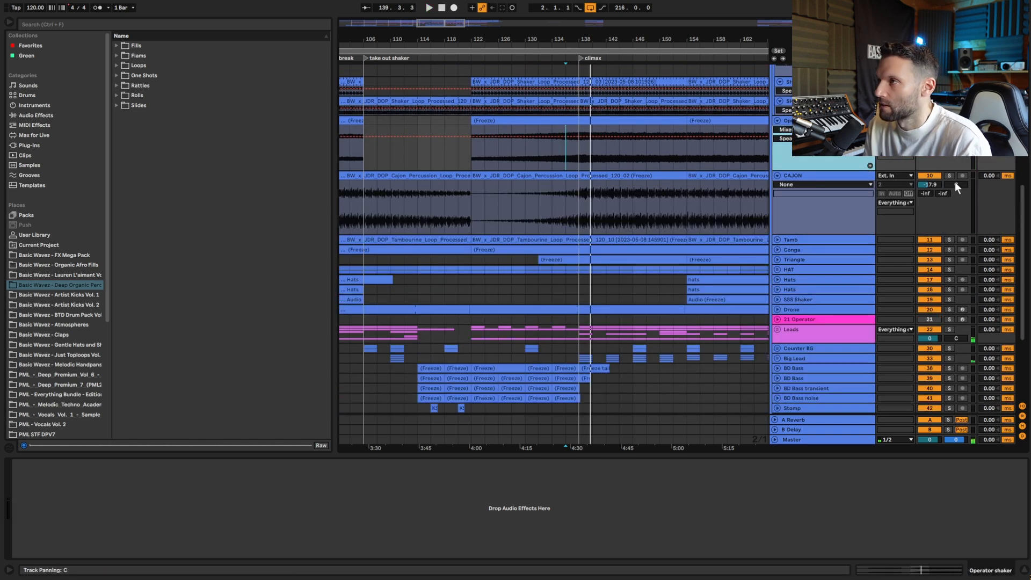
left_click(581, 204)
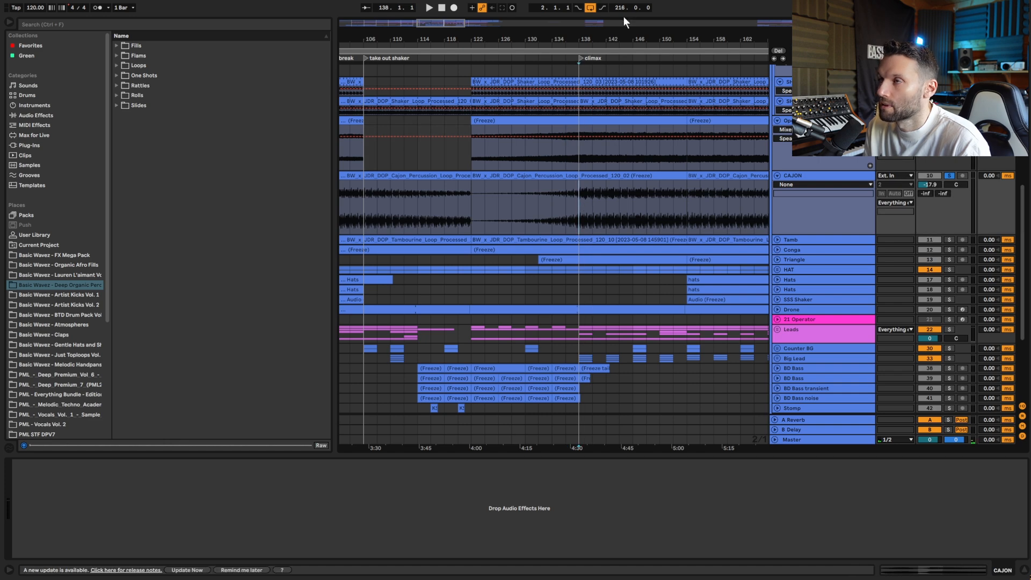
left_click_drag(426, 23, 460, 39)
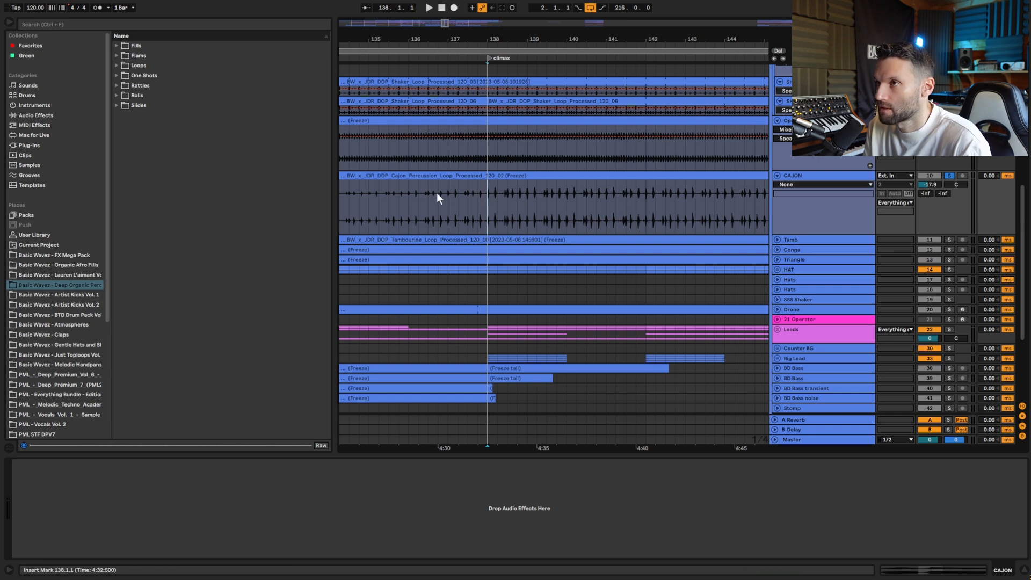
key("space")
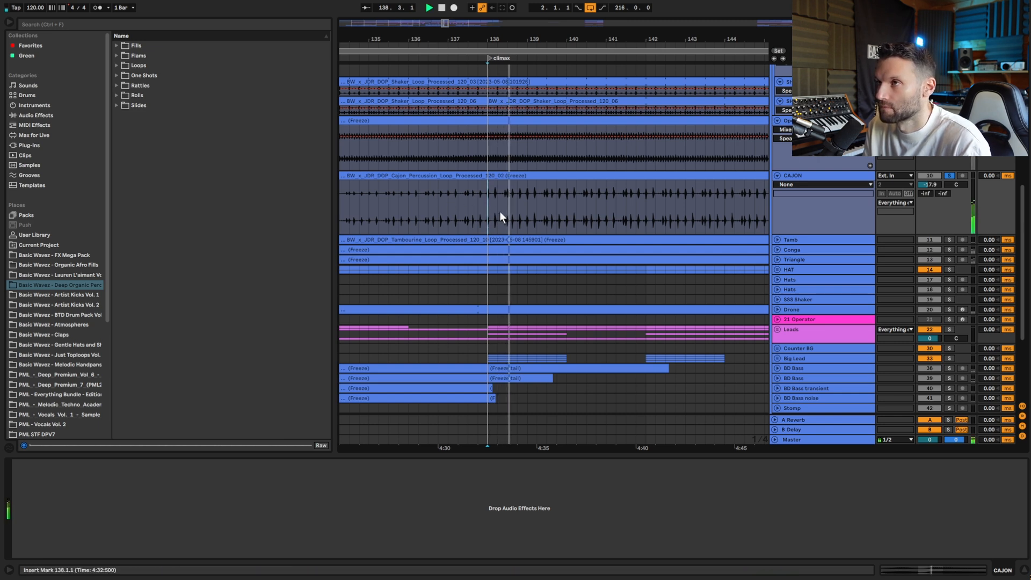
Step: Unfold and solo the Tamb track, and set the insert mark at 139.4.1 to audition the tambourine loop
scroll(704, 234, "down", 3)
left_click(777, 208)
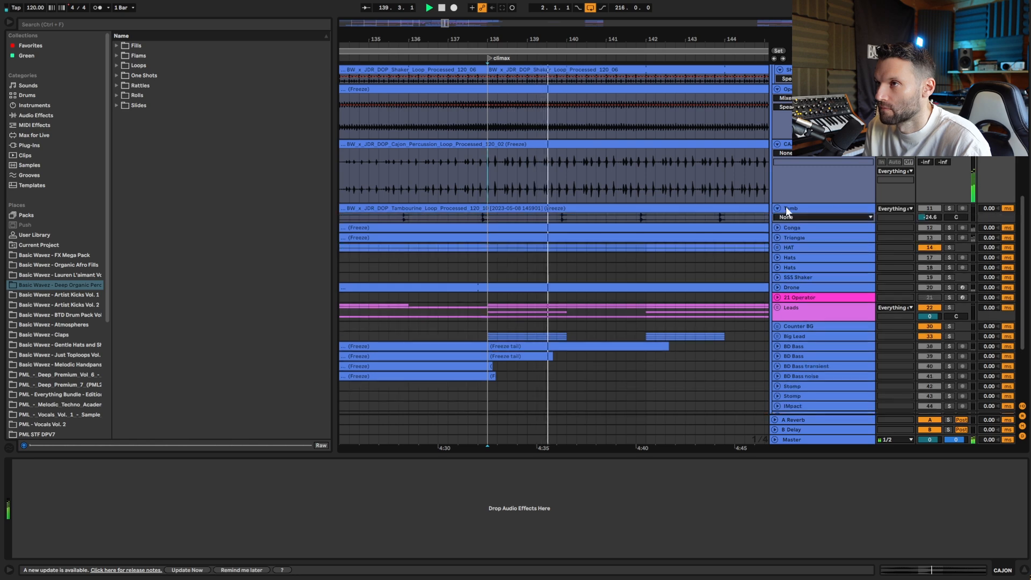
left_click(949, 208)
left_click(556, 215)
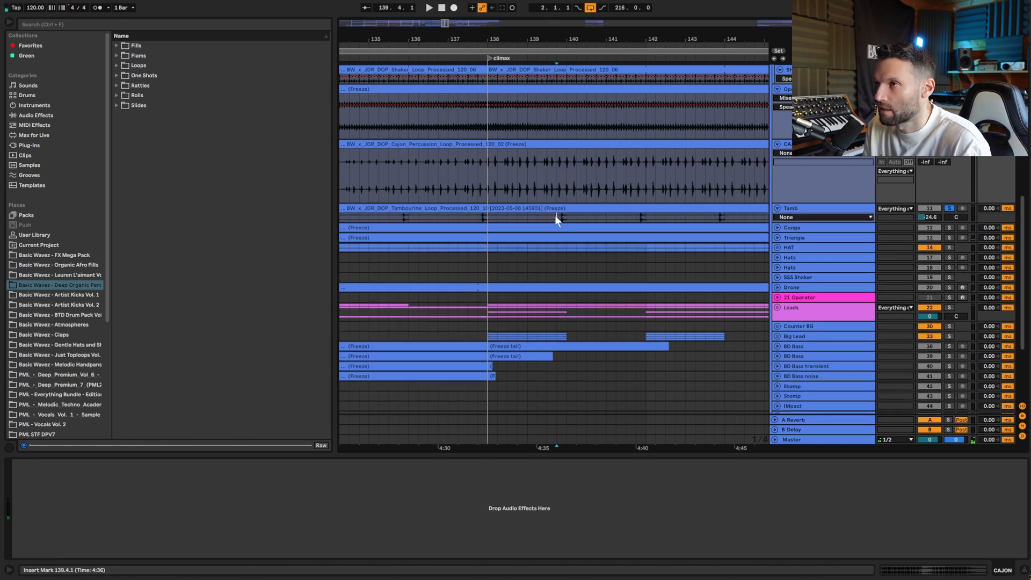
Step: Unfold and solo the Conga track, and audition it from position 139.4.1
scroll(713, 217, "down", 3)
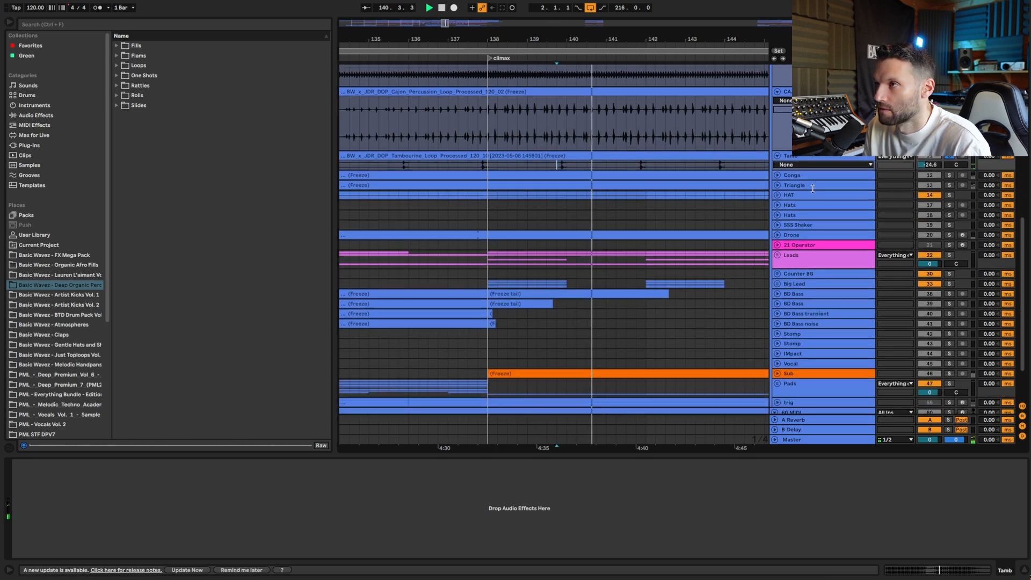
left_click(777, 175)
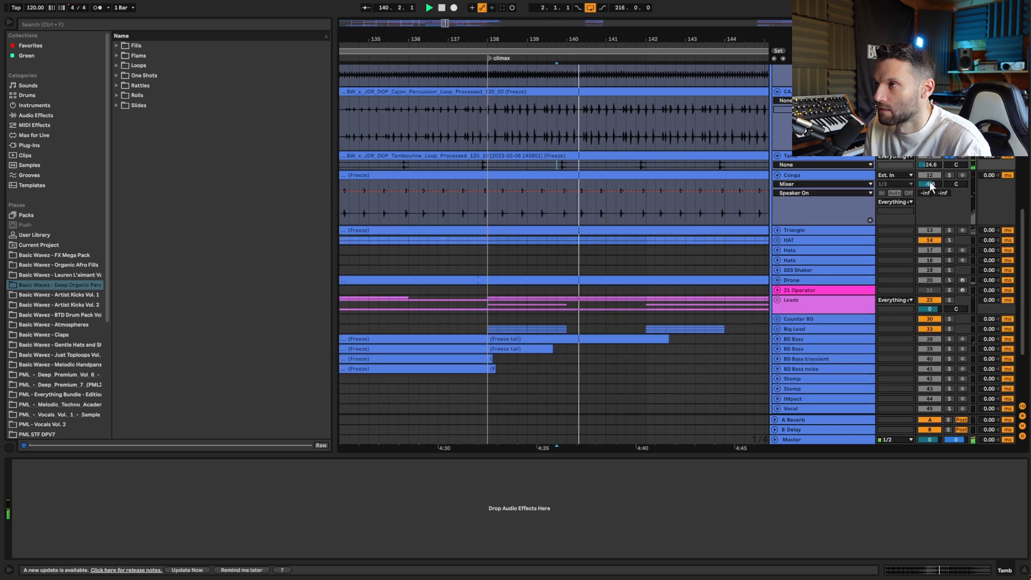
left_click(950, 174)
key("space")
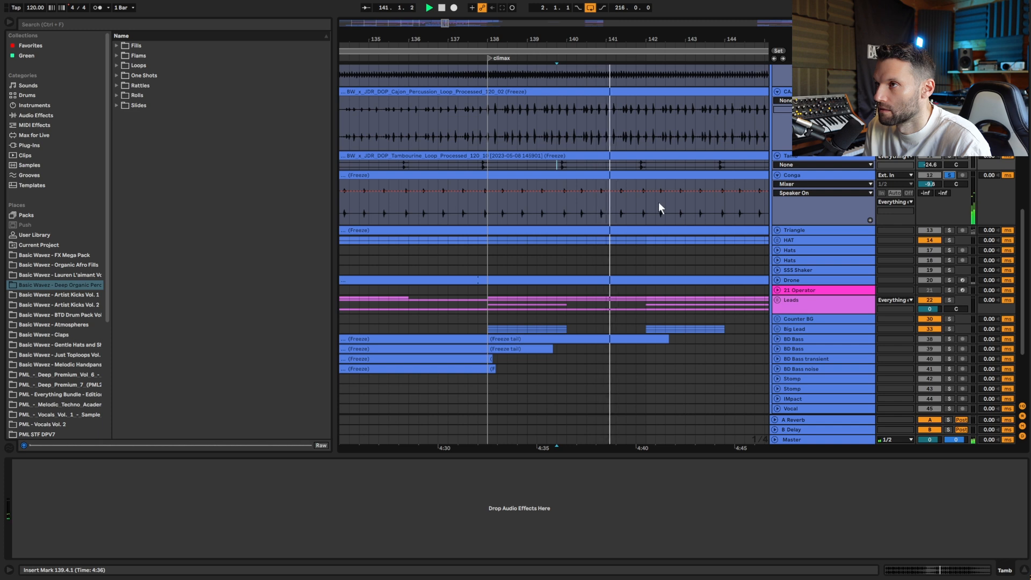
Step: Solo and unfold the Triangle track, play it from position 139.4.1 and show its EQ Eight device
scroll(846, 228, "down", 2)
left_click(950, 199)
key("space")
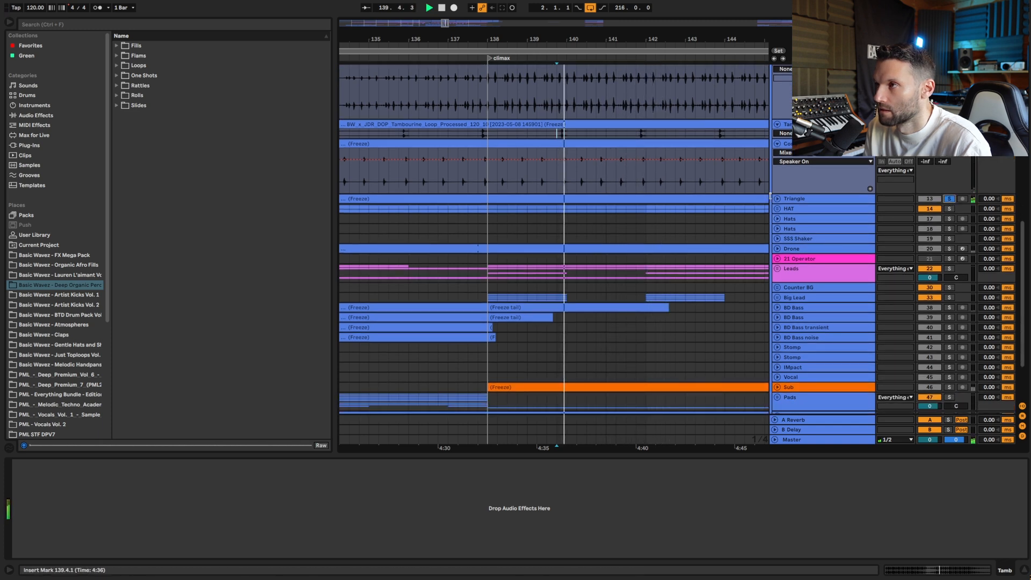
left_click(775, 200)
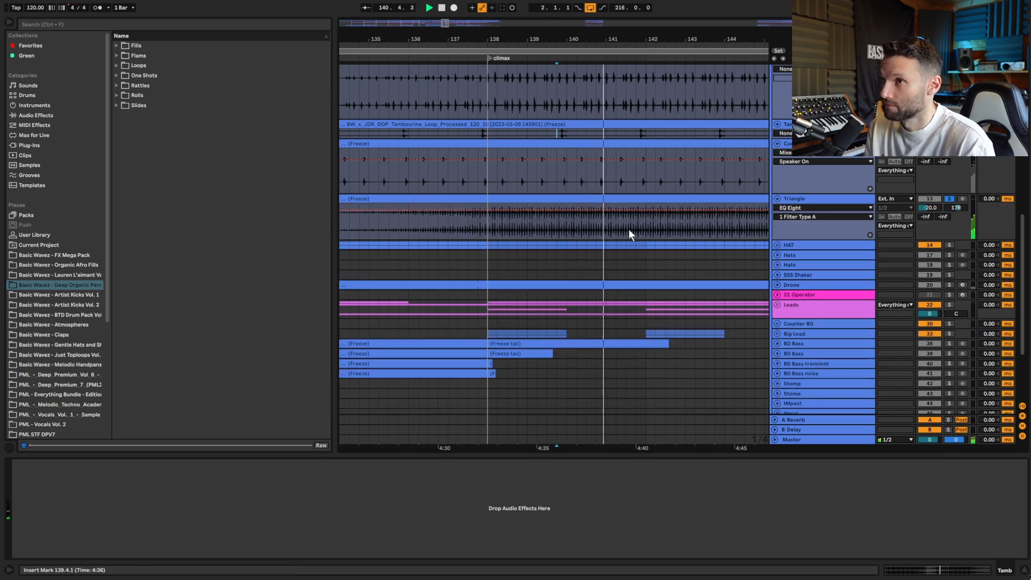
key("space")
left_click(814, 199)
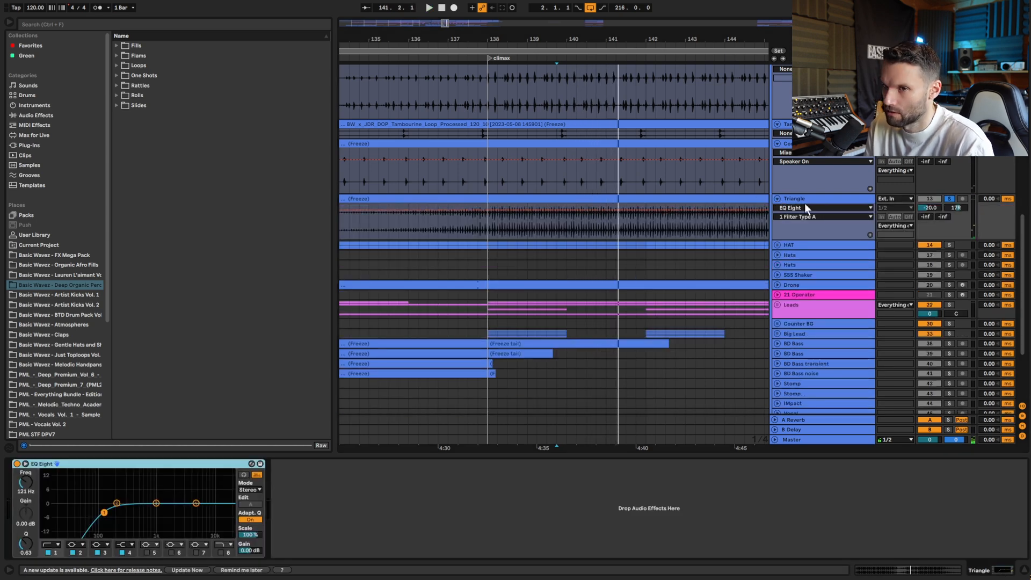
Step: Look through the Basic Wavez sample packs and open the Processed one-shots folder of the Deep Organic Percussion pack
right_click(205, 243)
left_click(57, 291)
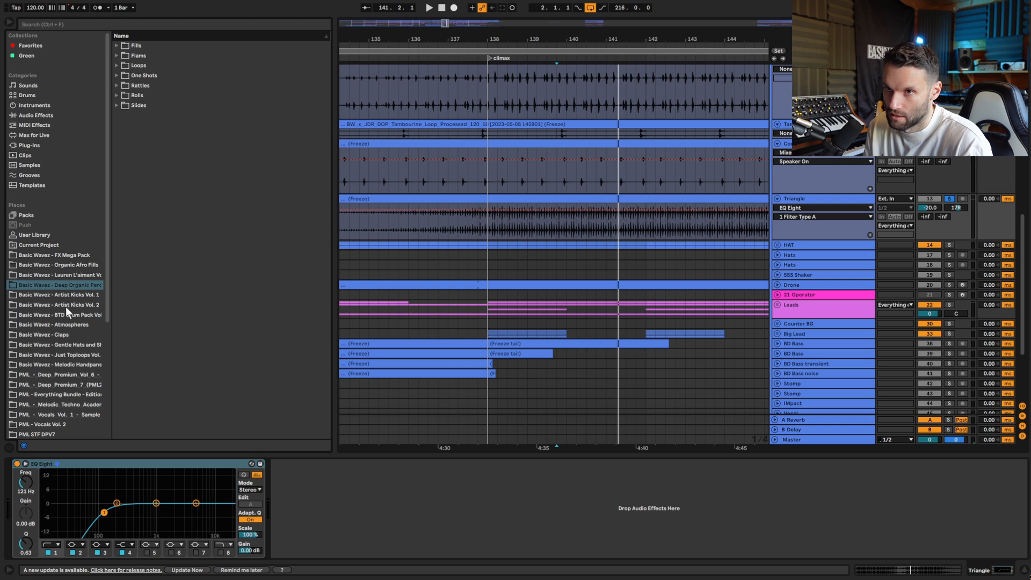
left_click(65, 305)
left_click(75, 266)
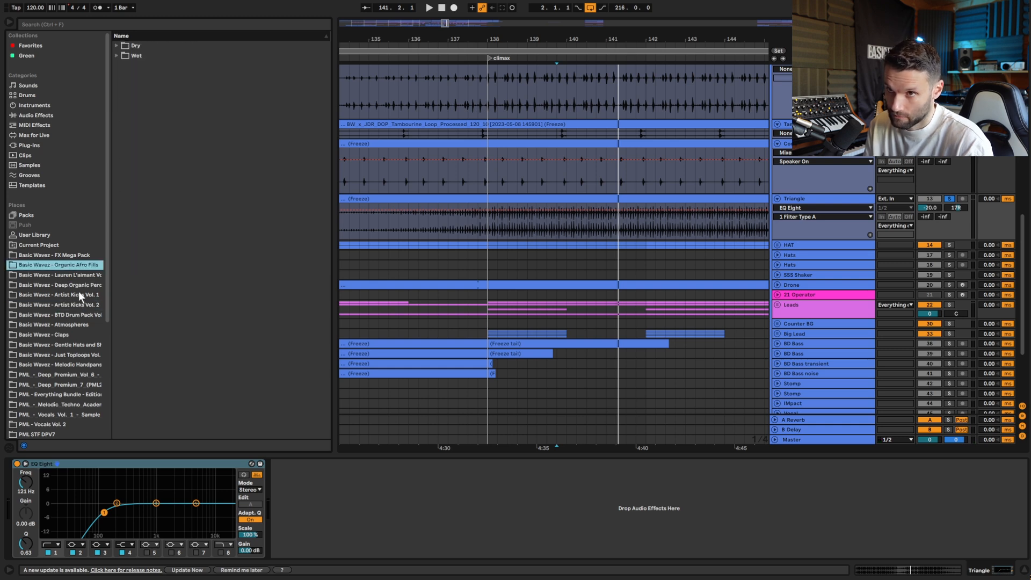
left_click(117, 74)
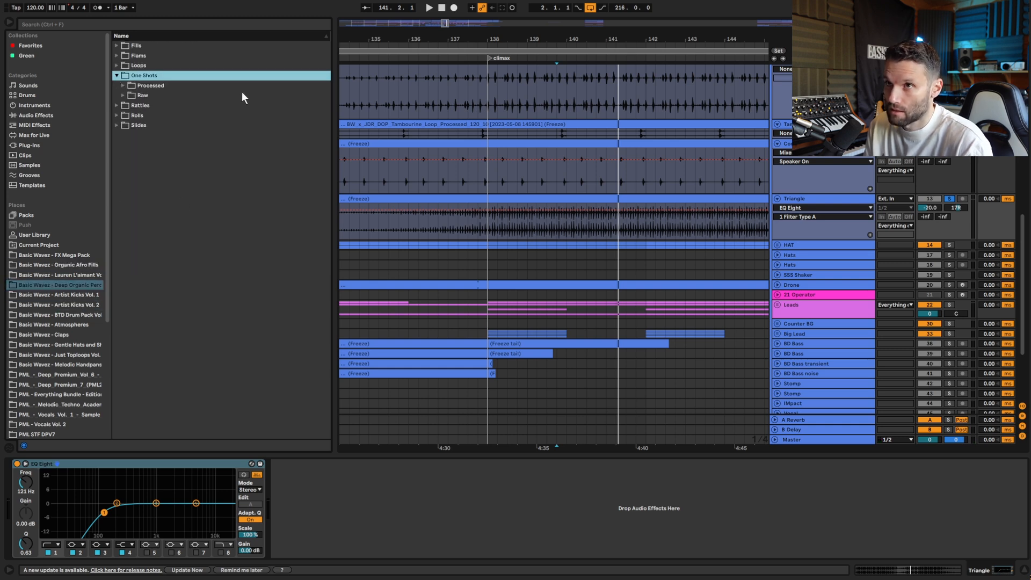
left_click(123, 86)
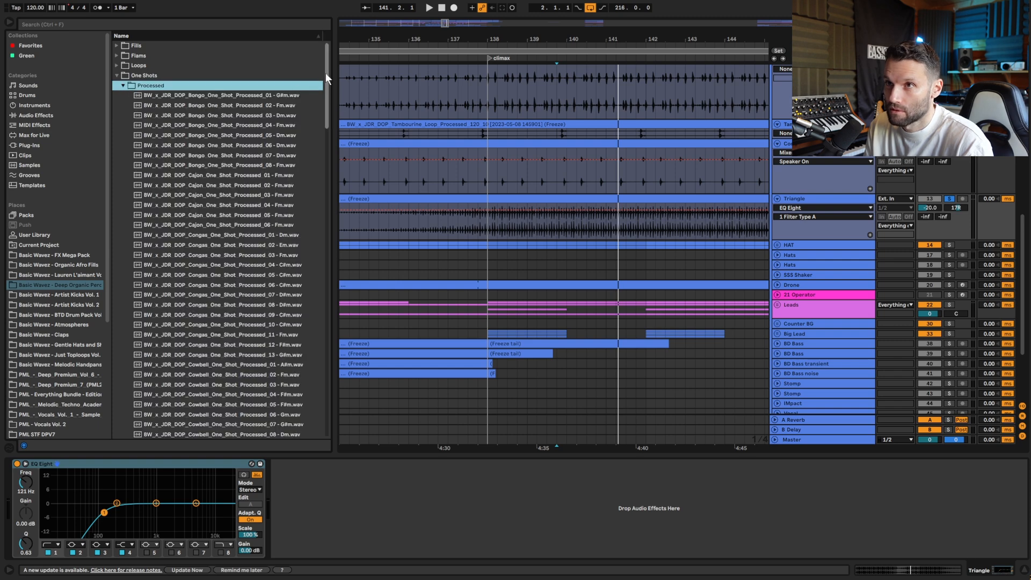
Step: Audition the processed metallic one-shots from 01 through 08, plus a sample further down the list
left_click_drag(332, 65, 336, 218)
left_click(240, 67)
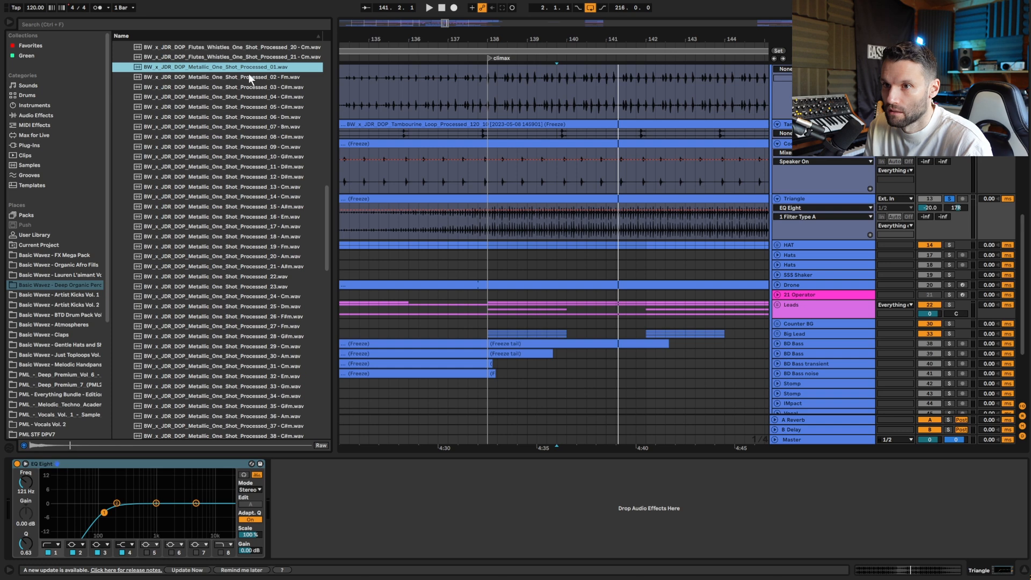
left_click(251, 79)
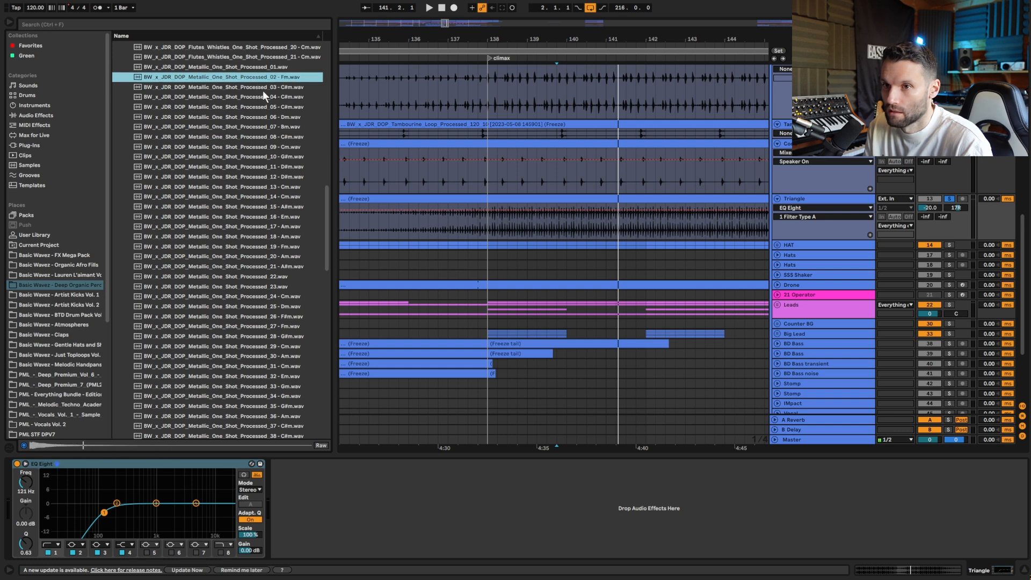
left_click(263, 90)
left_click(269, 97)
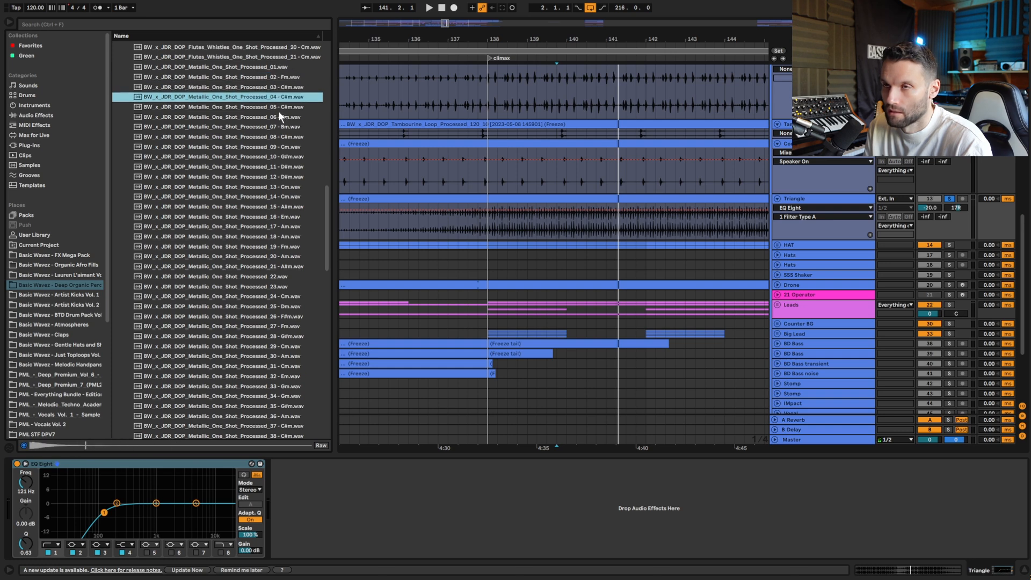
left_click(279, 109)
left_click(279, 117)
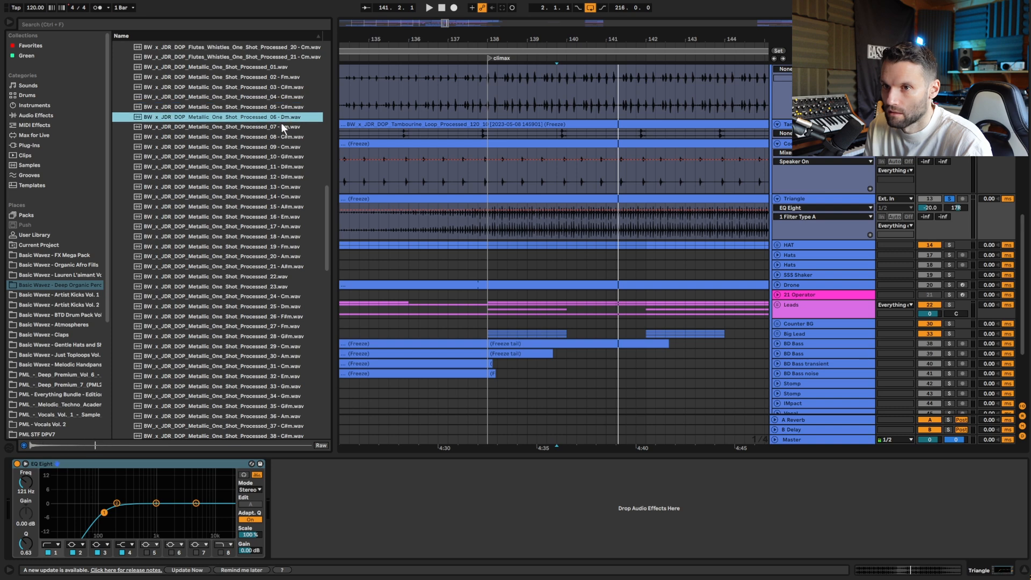
left_click(281, 127)
left_click(286, 139)
left_click(287, 207)
Step: Preview several of the higher-numbered processed metallic one-shots, from 27 to 40
scroll(295, 252, "down", 3)
left_click(274, 264)
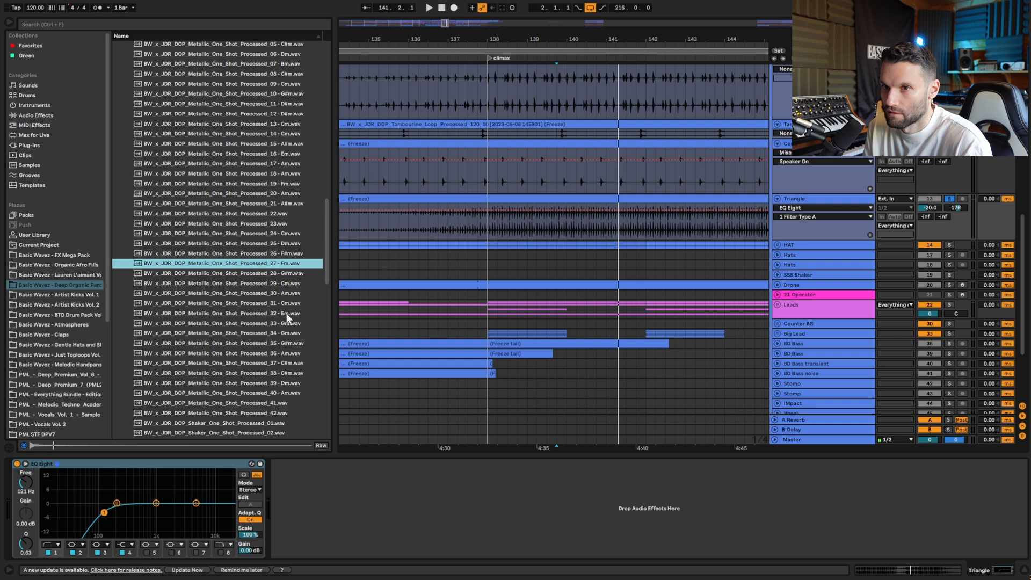
left_click(276, 334)
left_click(279, 363)
left_click(284, 383)
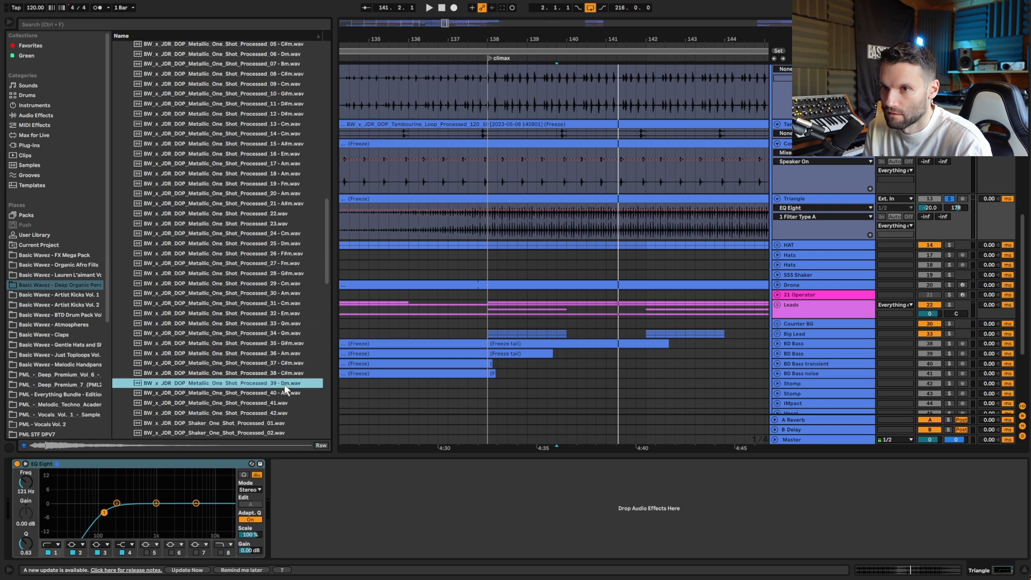
left_click(286, 393)
Step: Work back up the processed metallic one-shots from 36, auditioning samples until reaching number 16
left_click(284, 353)
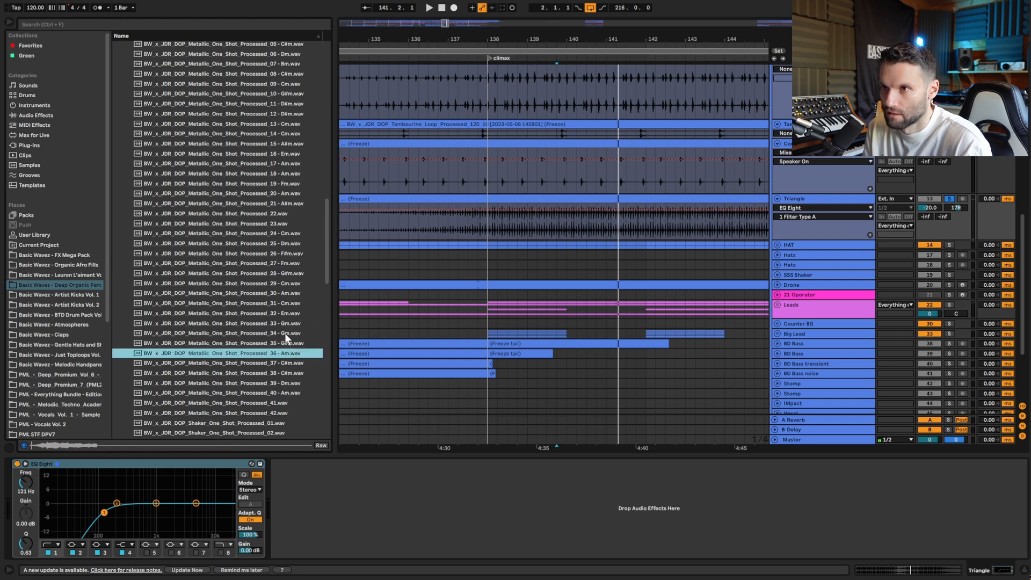
left_click(283, 333)
left_click(279, 316)
left_click(276, 303)
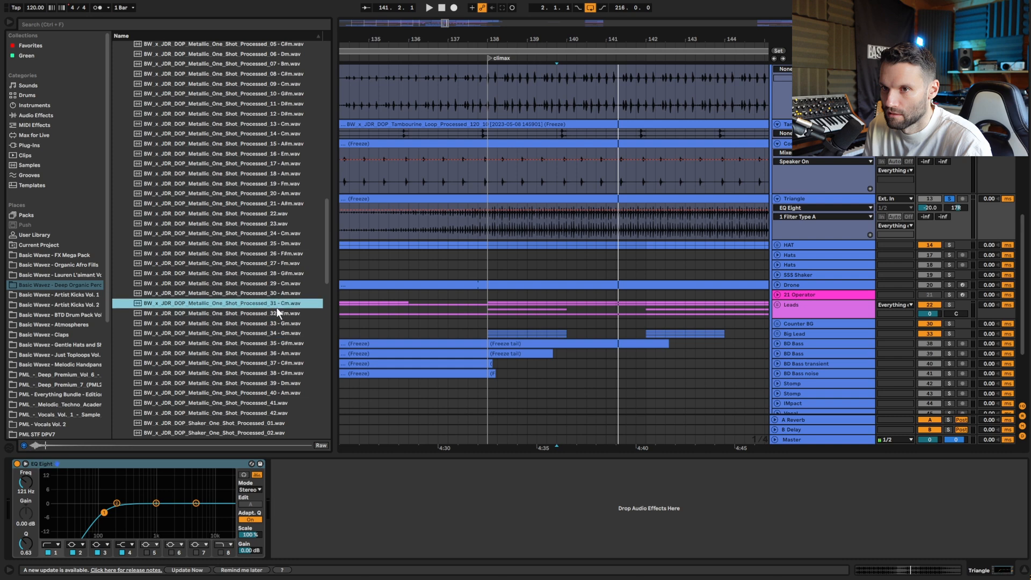
left_click(272, 294)
left_click(269, 273)
left_click(264, 253)
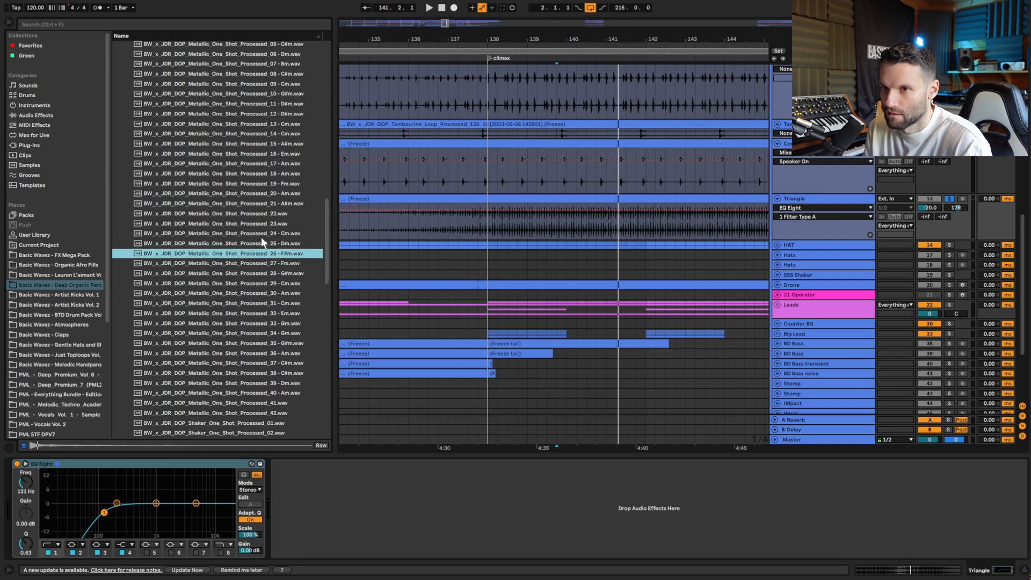
left_click(261, 236)
left_click(263, 214)
left_click(262, 203)
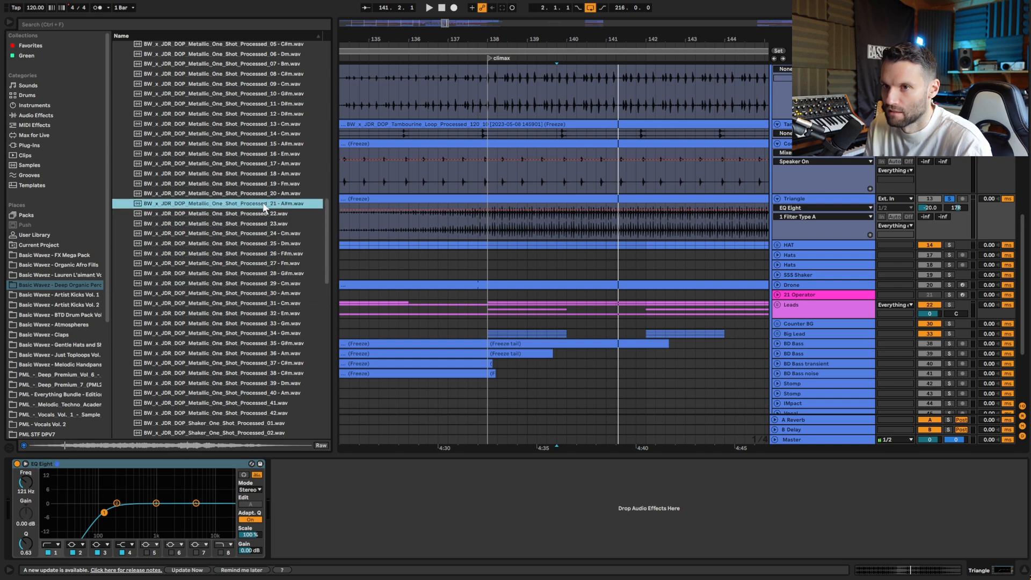
left_click(264, 184)
left_click(264, 174)
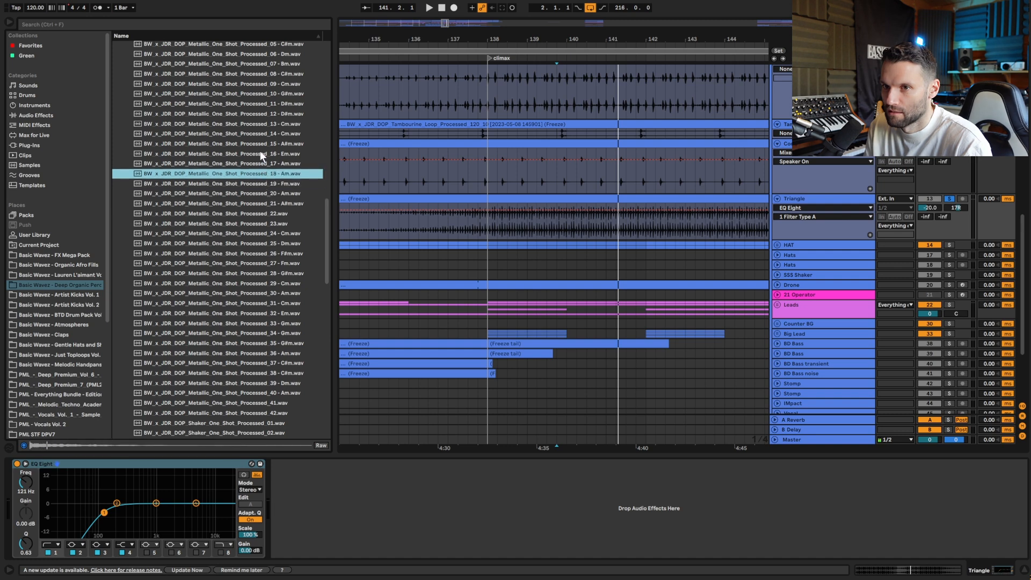
left_click(261, 153)
left_click(260, 163)
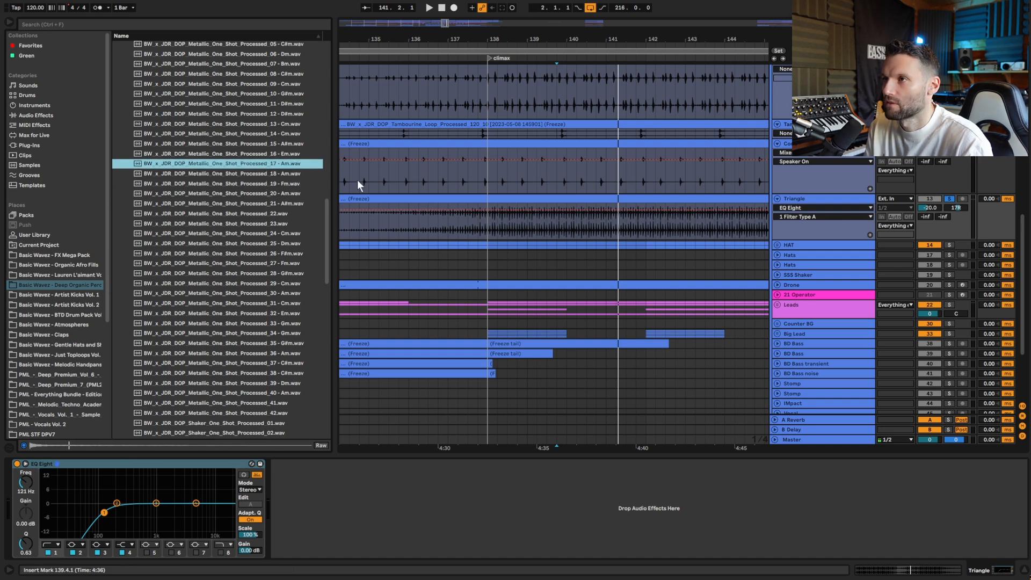
left_click(261, 156)
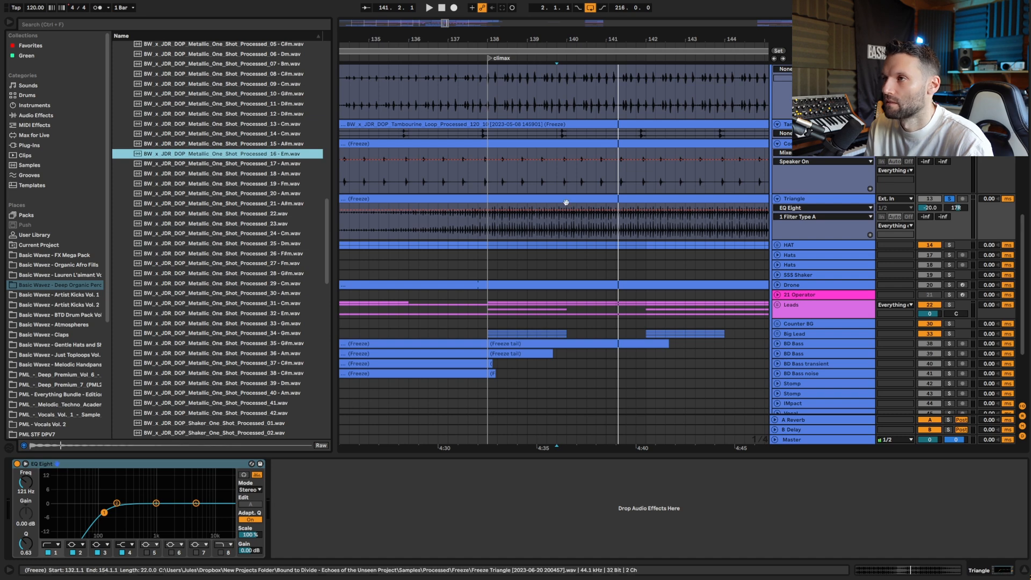
Step: Set the insert mark at 139.3.1 on the Triangle track and play the soloed part briefly
left_click(597, 234)
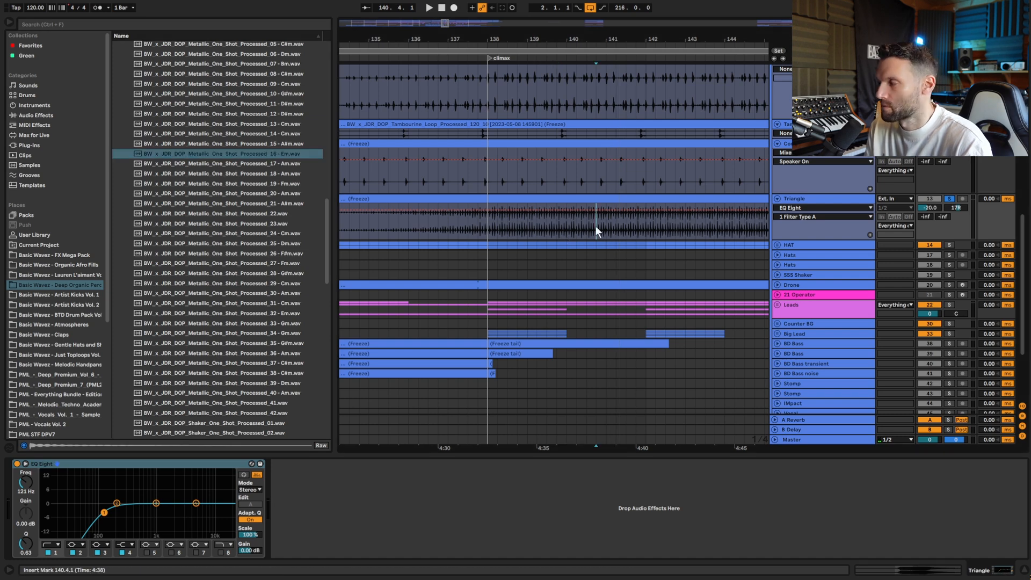
left_click(552, 231)
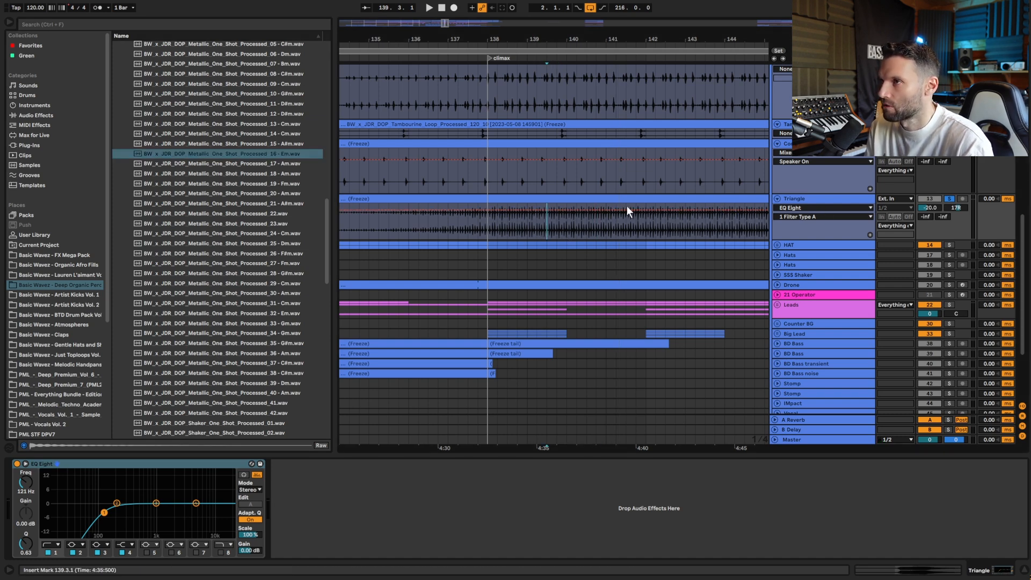
key("space")
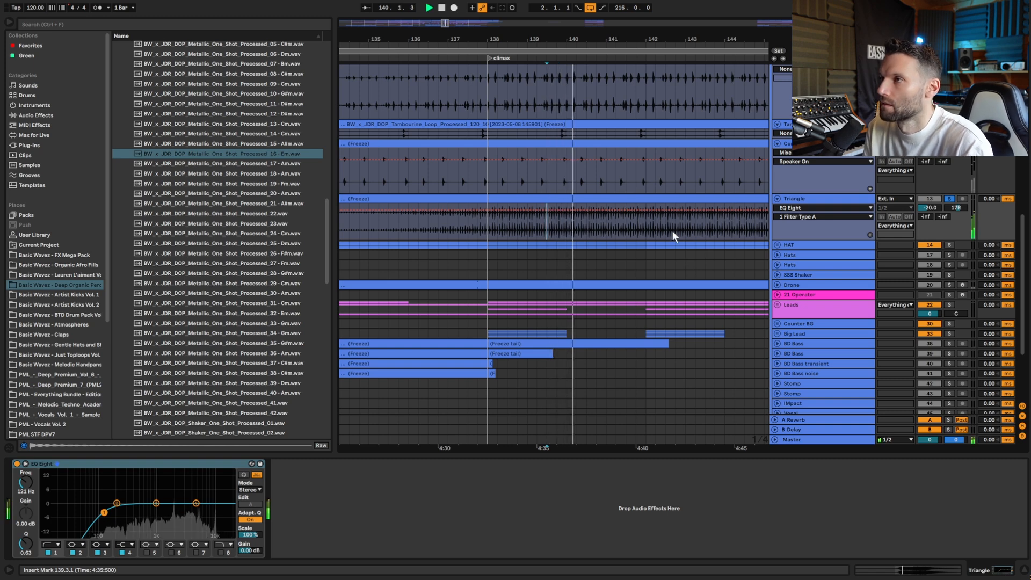
key("space")
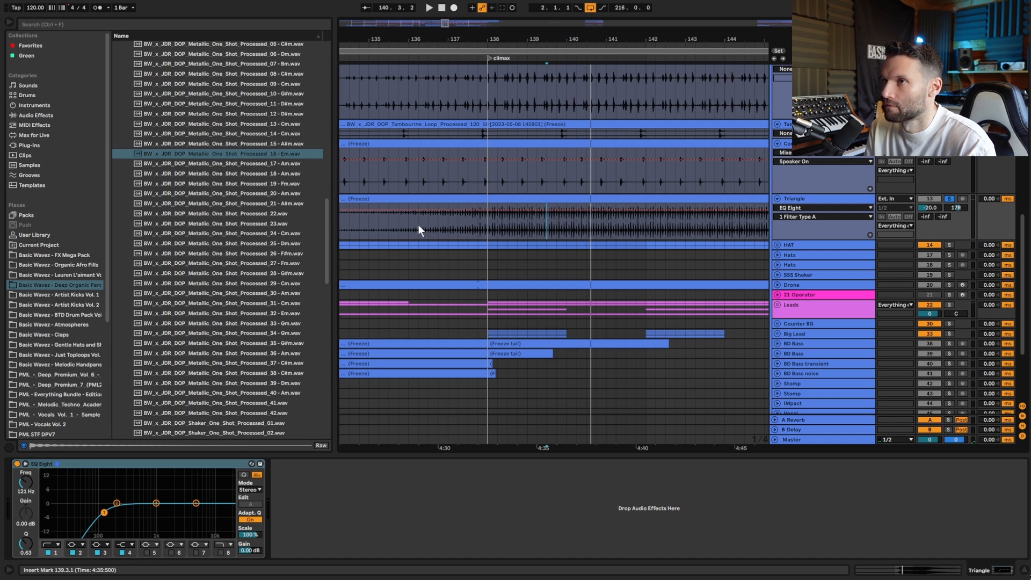
Step: Play from 139.3.1 and solo the drum and percussion tracks cumulatively, from TOM and DIRT through Shakers, Tamb and Conga to Triangle
scroll(956, 199, "up", 8)
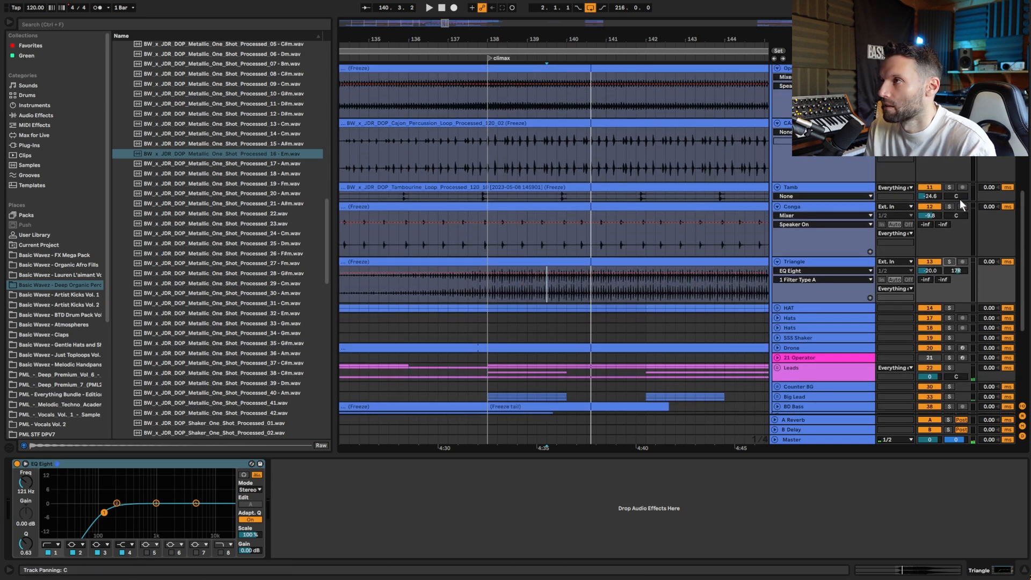
scroll(952, 176, "up", 10)
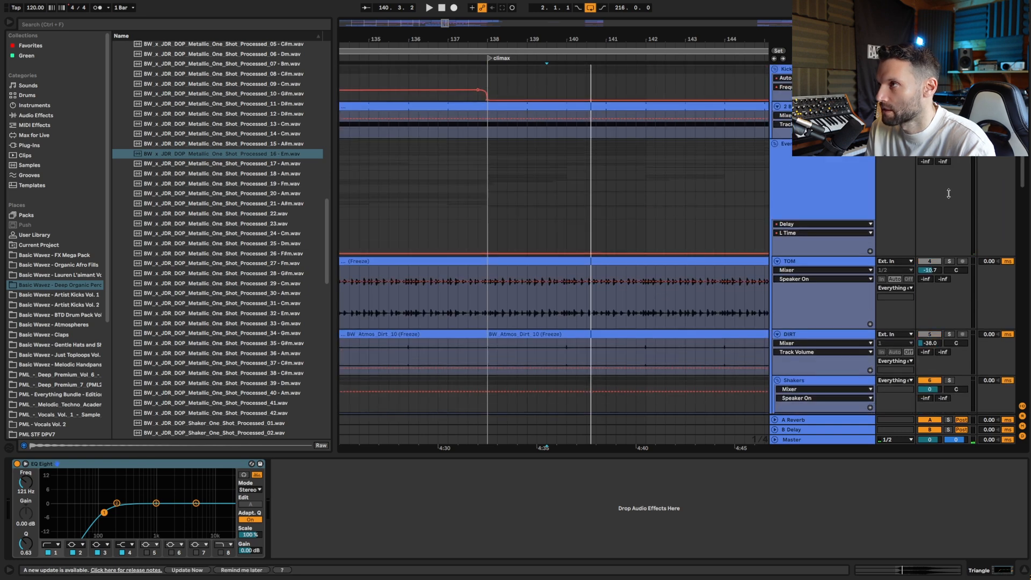
scroll(947, 173, "down", 2)
key("space")
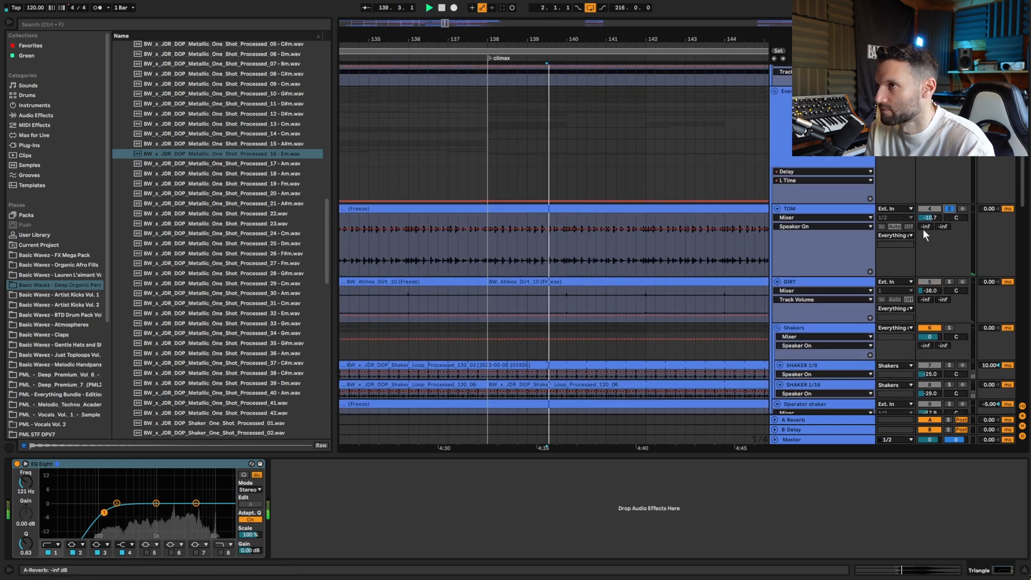
scroll(929, 233, "down", 2)
left_click(948, 265)
scroll(961, 260, "down", 5)
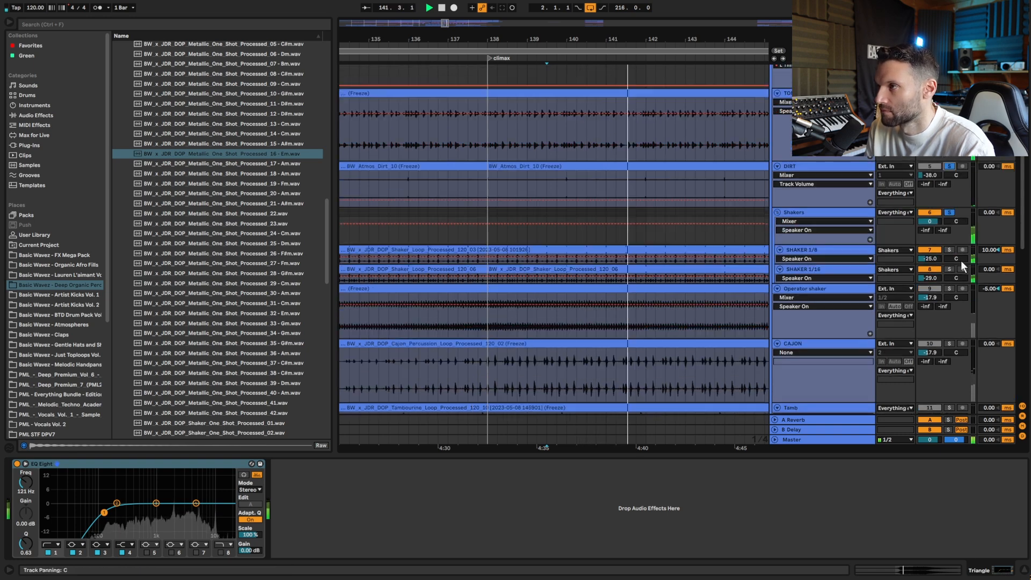
left_click(949, 214)
scroll(951, 248, "down", 1)
left_click(951, 248)
scroll(953, 254, "down", 2)
left_click(949, 251)
left_click(949, 269)
scroll(949, 291, "down", 2)
left_click(950, 271)
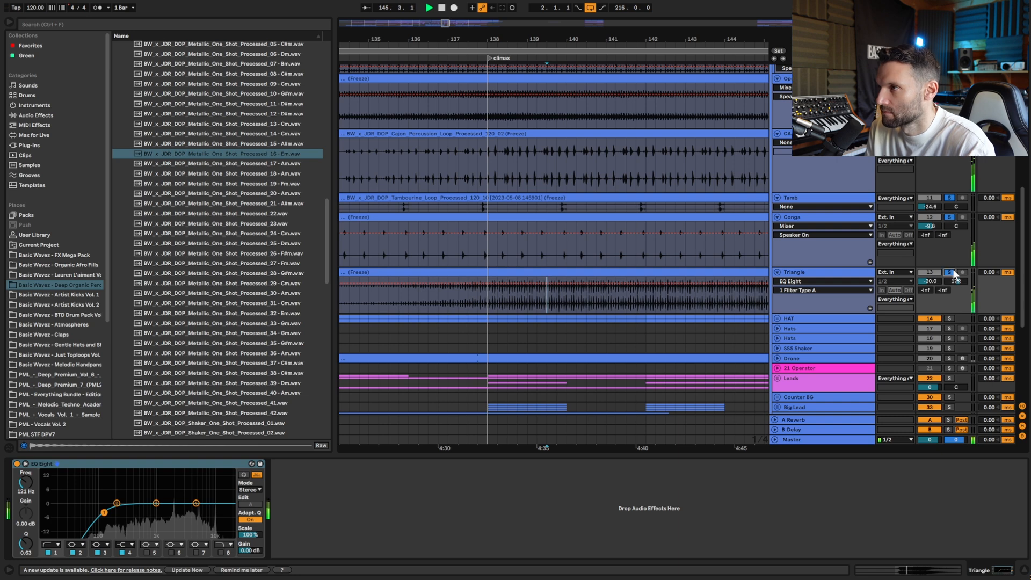
Step: Show a wider stretch of the arrangement, then unfold the HAT group and add it to the soloed tracks
left_click_drag(445, 26, 444, 63)
scroll(868, 307, "down", 2)
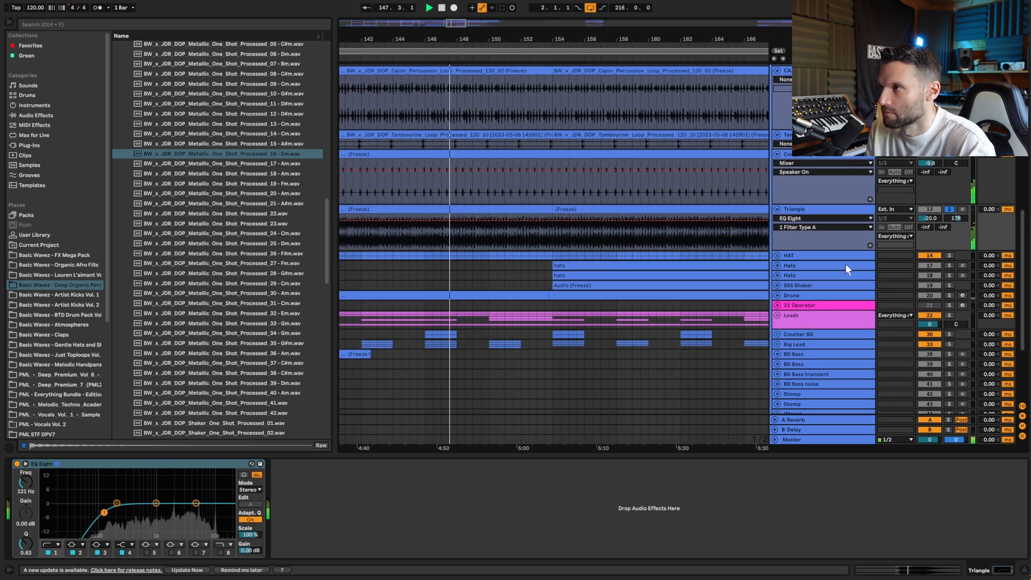
left_click(776, 255)
scroll(788, 295, "down", 2)
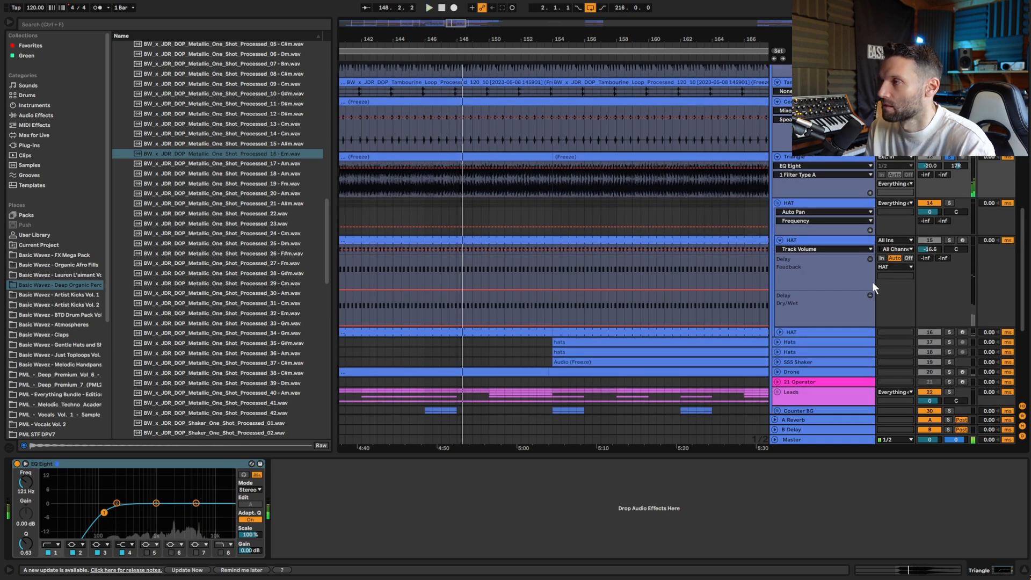
left_click(948, 202)
scroll(784, 256, "down", 2)
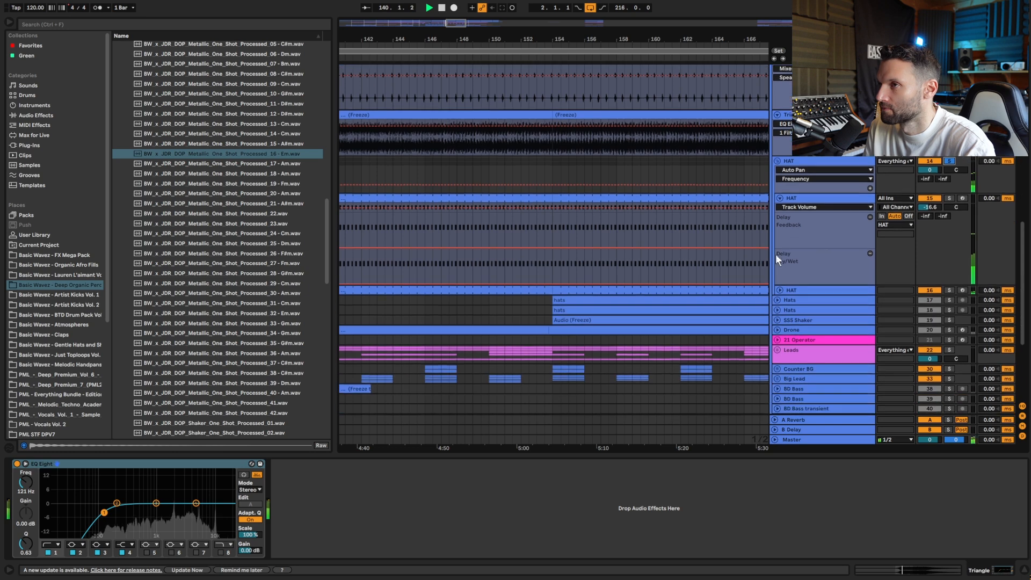
Step: Show the device chain of the first HAT track inside the group, and open the One Shots folder of the Gentle Hats pack
left_click(805, 198)
key("space")
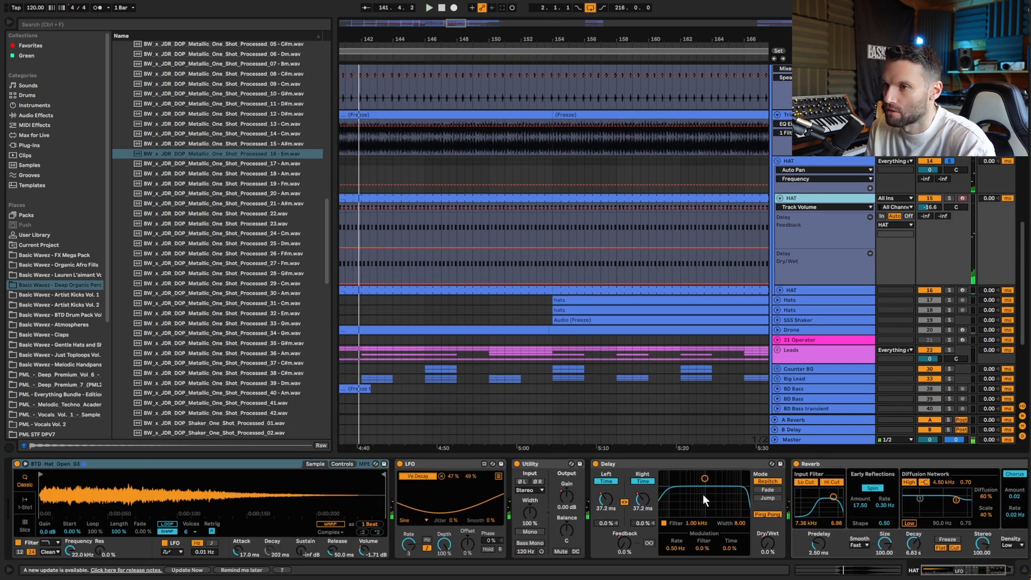
left_click(932, 572)
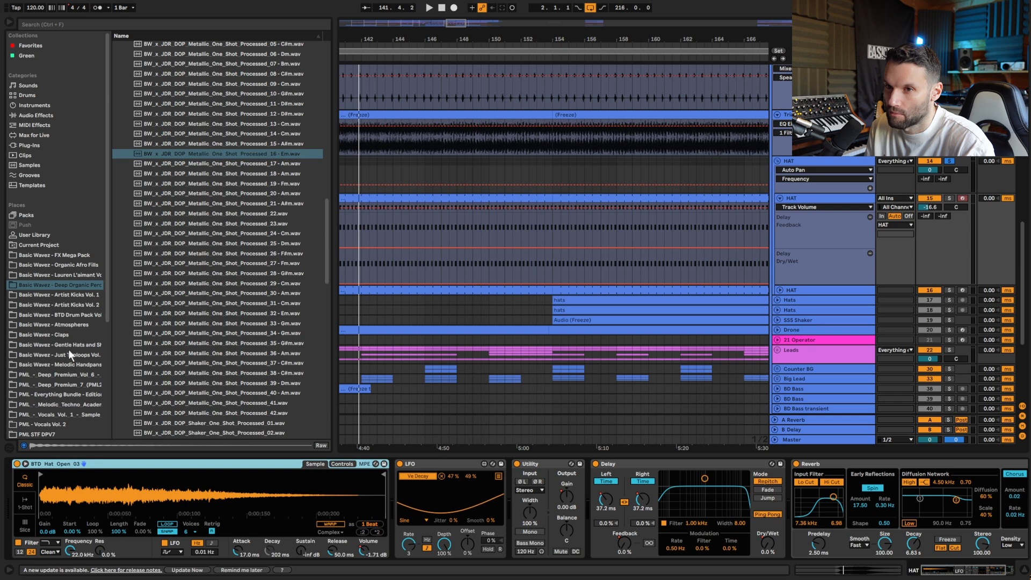
left_click(72, 346)
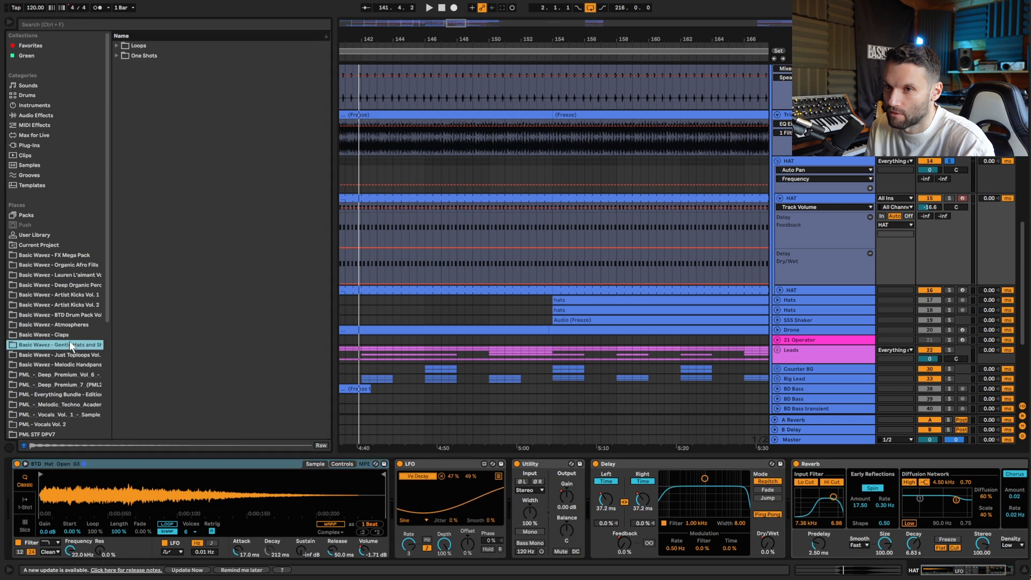
left_click(116, 56)
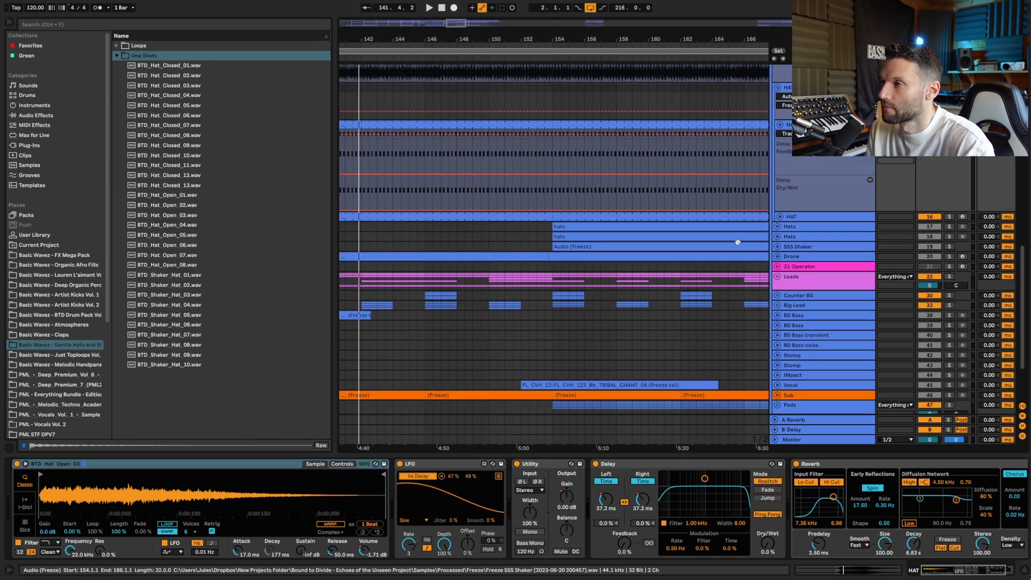
Step: Unfold and solo the second HAT track built on Operator, and play it with its devices shown
scroll(774, 231, "down", 3)
left_click(784, 217)
left_click(780, 216)
scroll(860, 209, "down", 2)
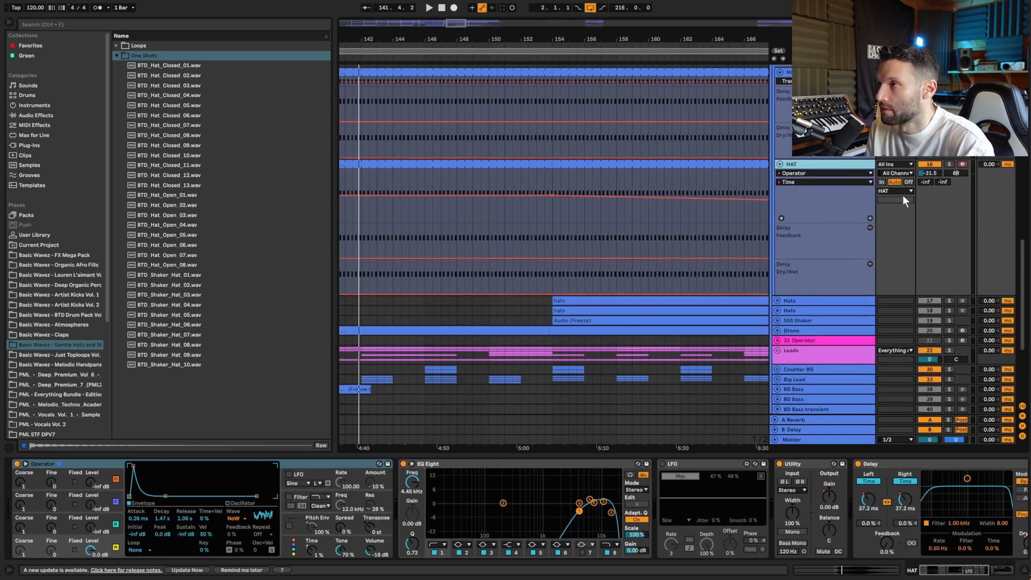
left_click(949, 164)
key("space")
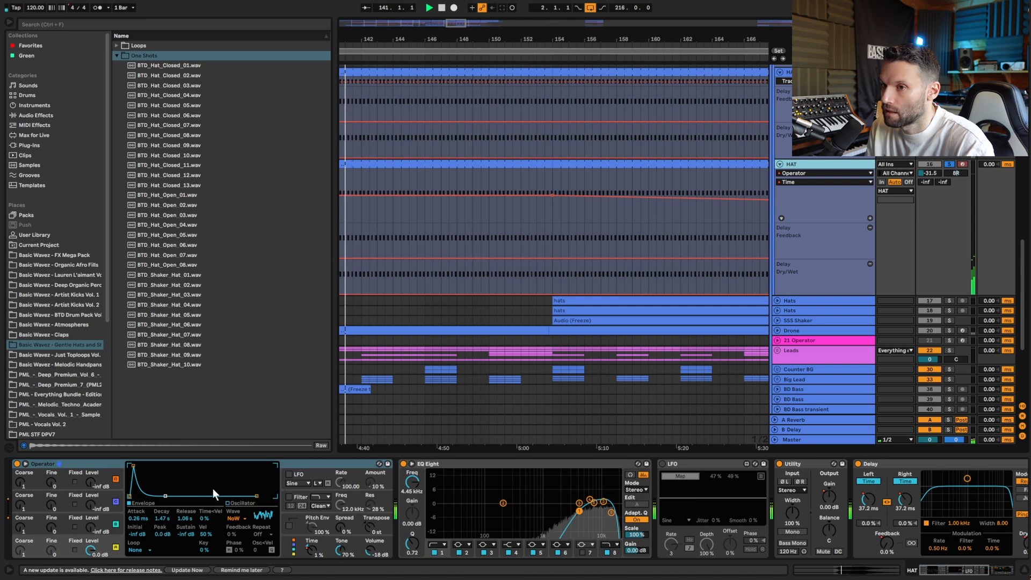
Step: Show the rest of the second HAT track's device chain up to the Reverb, return to Operator, and stop playback
left_click(996, 569)
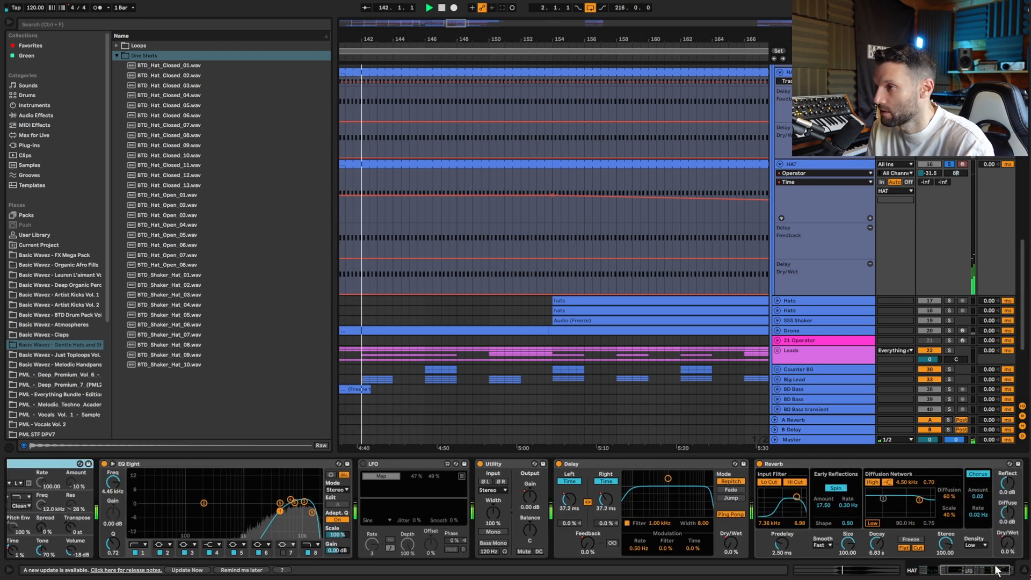
left_click_drag(997, 570, 866, 564)
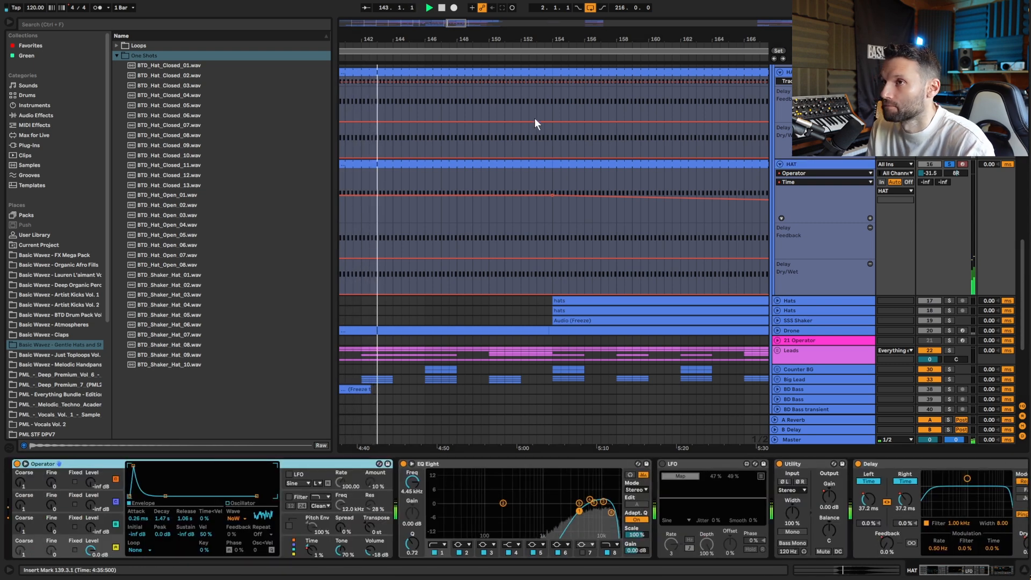
key("space")
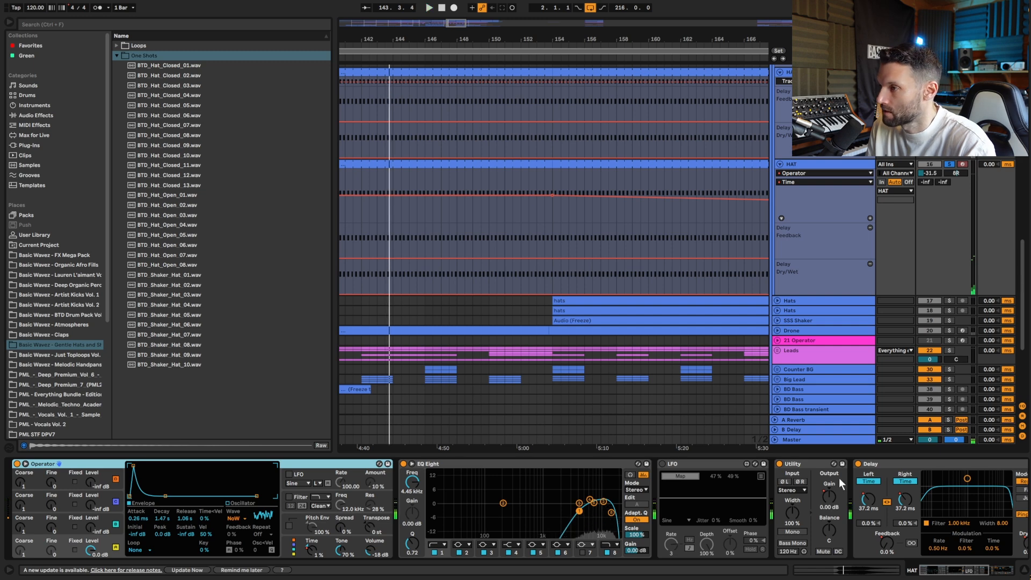
Step: Zoom out on the arrangement, play the HAT track from 94.1.1 through its Delay automation peak, and show its Delay and Reverb
left_click_drag(455, 23, 430, 7)
left_click(511, 223)
key("space")
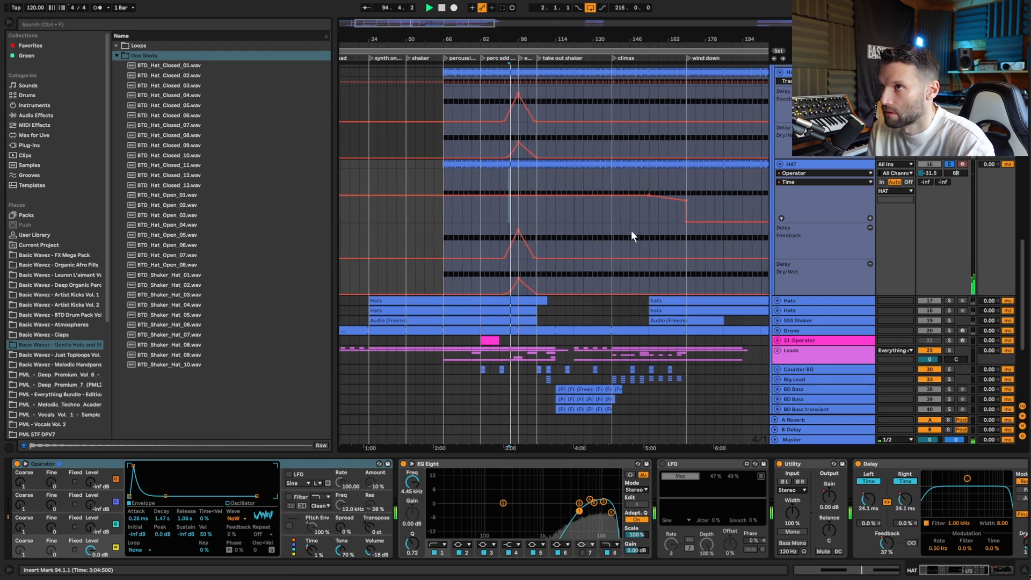
scroll(859, 194, "up", 3)
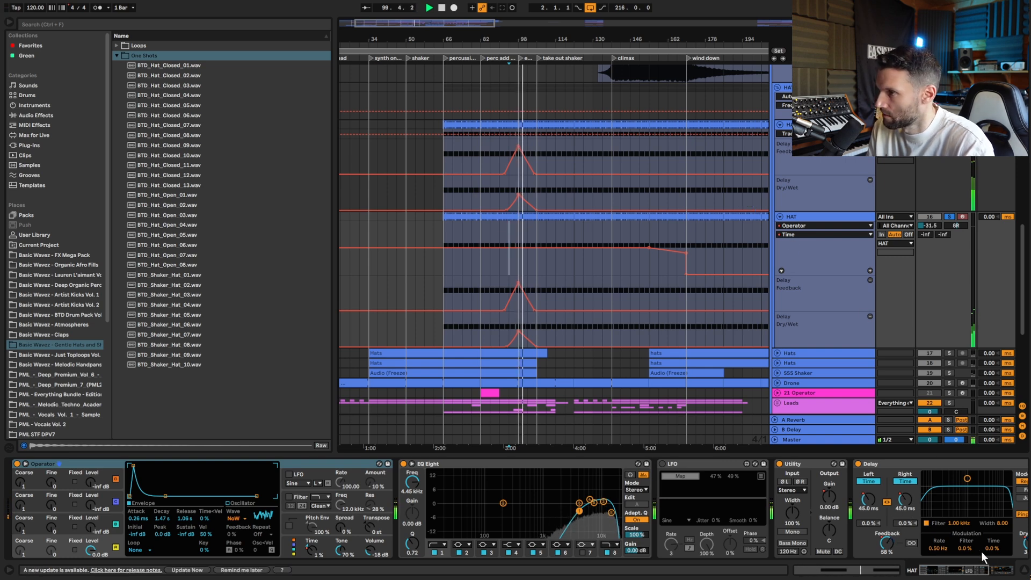
left_click(995, 571)
key("space")
Step: Unfold the first Hats track below the HAT tracks, solo it, and play it from 94.1.1
scroll(825, 282, "down", 5)
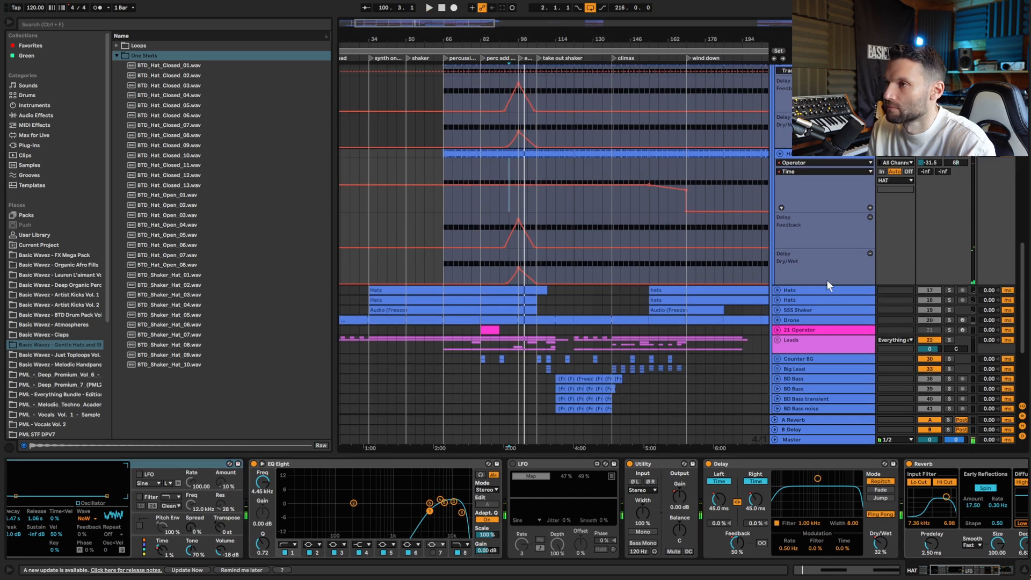
left_click(778, 248)
scroll(782, 254, "down", 3)
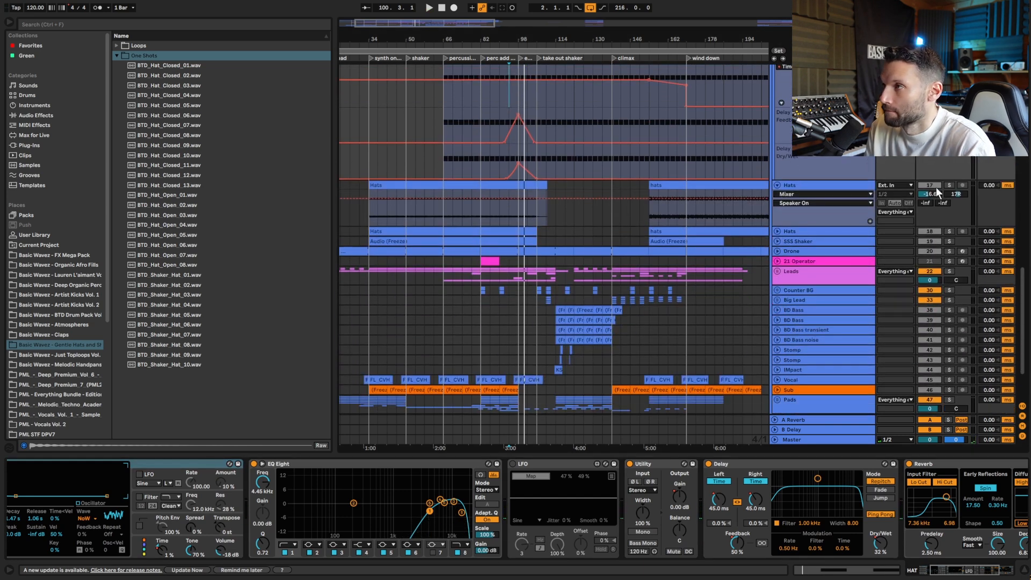
left_click(949, 185)
key("space")
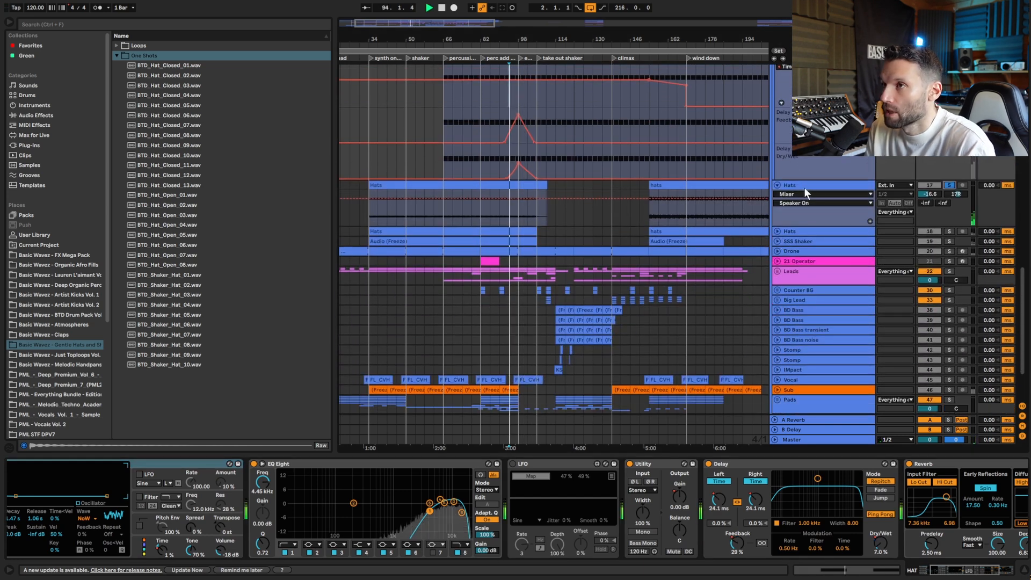
Step: Solo the second Hats track, check its device chain, and play it with the track unfolded
left_click(950, 231)
key("space")
left_click(813, 230)
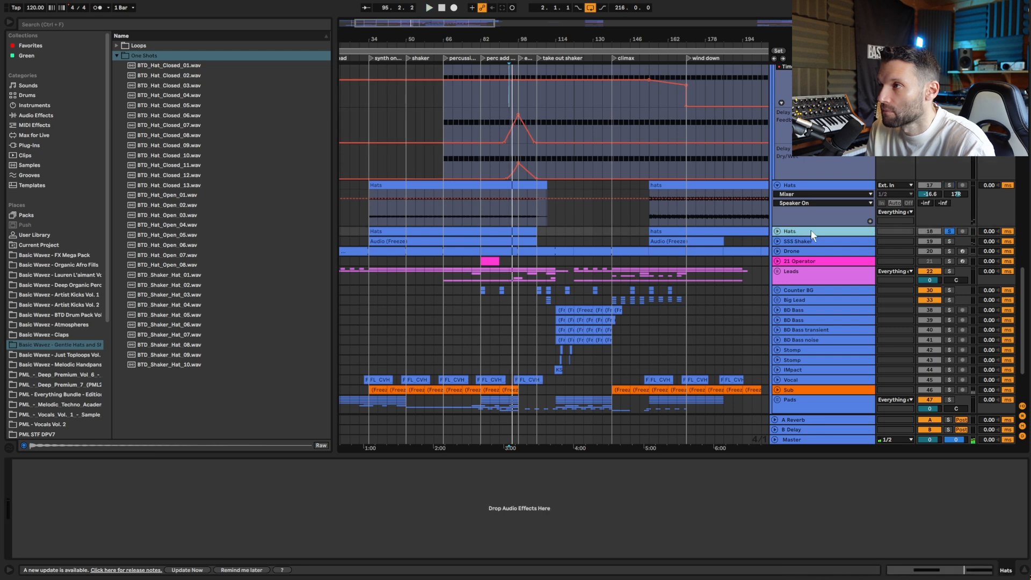
key("space")
left_click(777, 232)
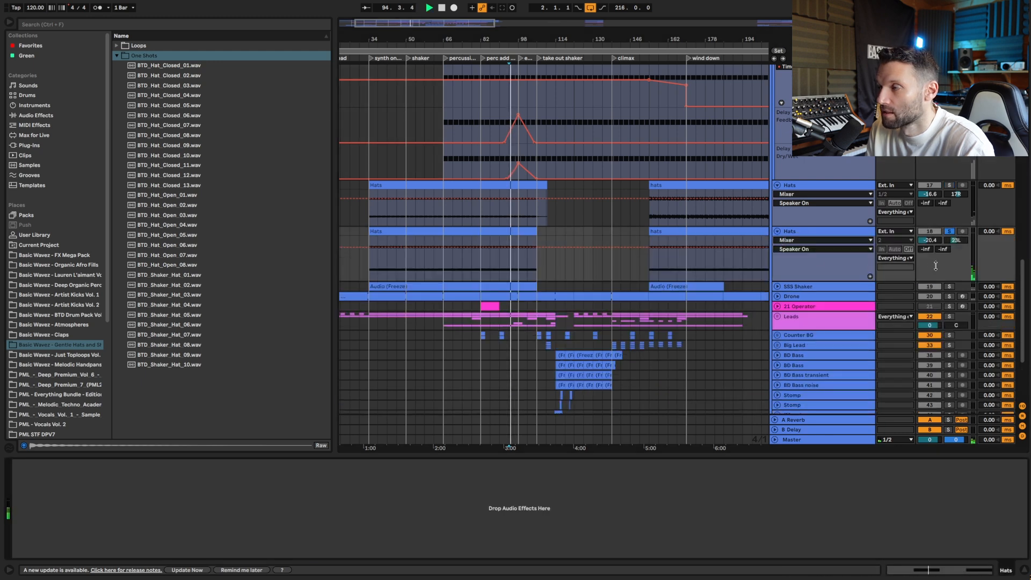
scroll(860, 247, "down", 2)
Step: Solo the SSS Shaker track during playback, unfold it, and check its device chain
left_click(950, 234)
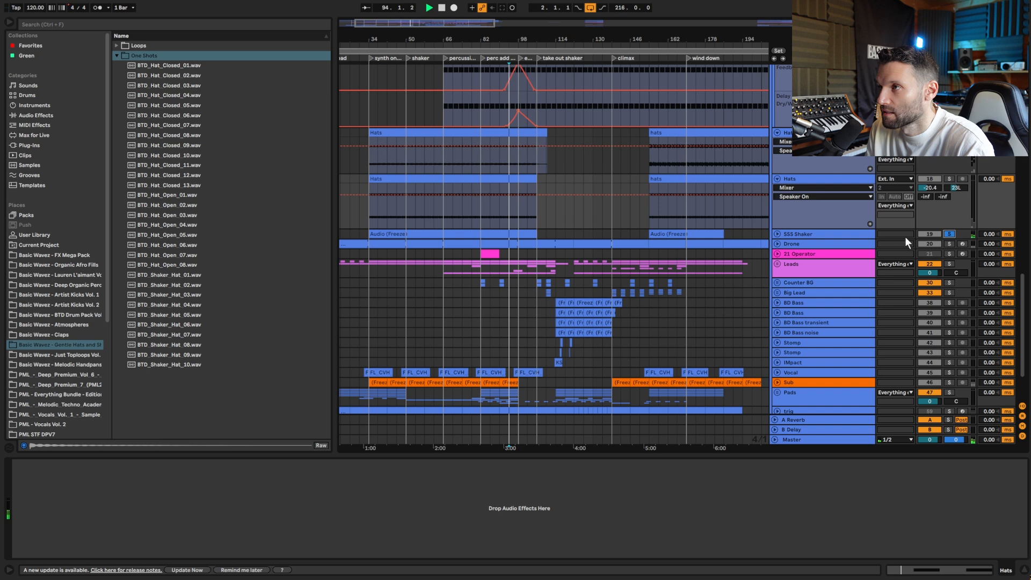
left_click(777, 235)
key("space")
left_click(792, 234)
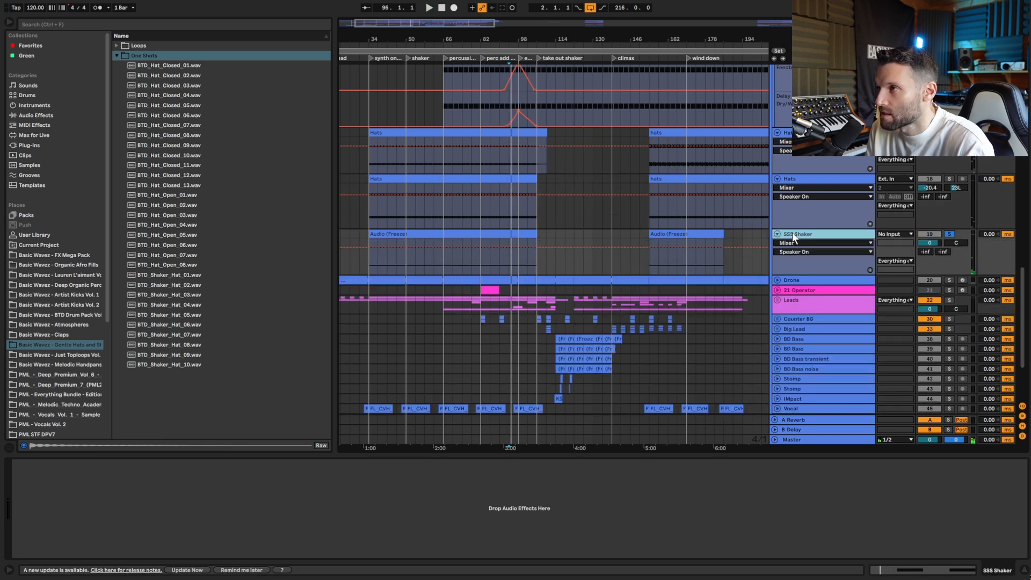
Step: Unfold, enlarge and solo the Drone track, play it from 82.1.1, and close the Roland Cloud Manager login window
left_click_drag(495, 266, 489, 257)
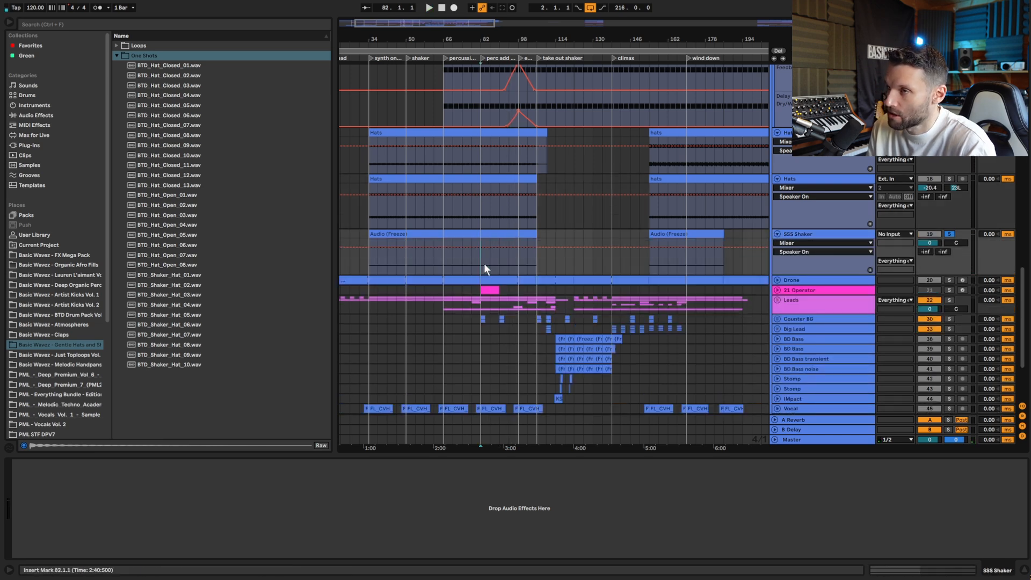
scroll(785, 258, "down", 2)
left_click(777, 228)
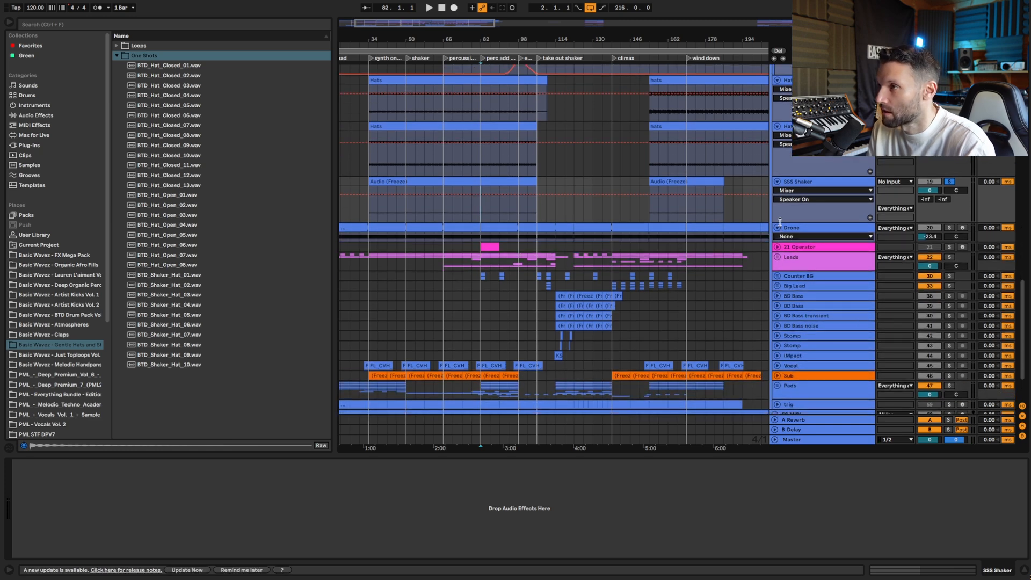
left_click_drag(806, 243, 815, 279)
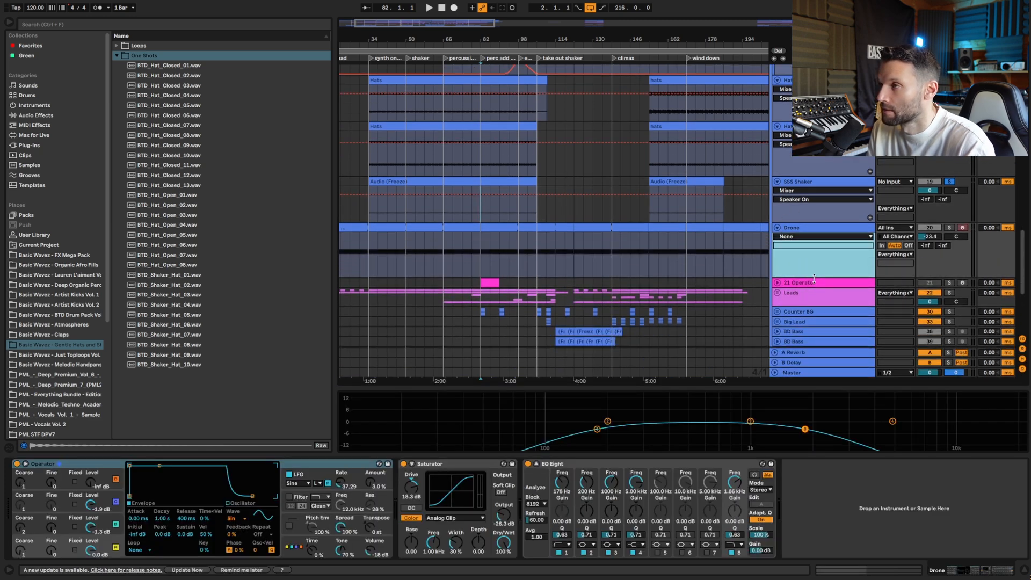
left_click(950, 227)
key("space")
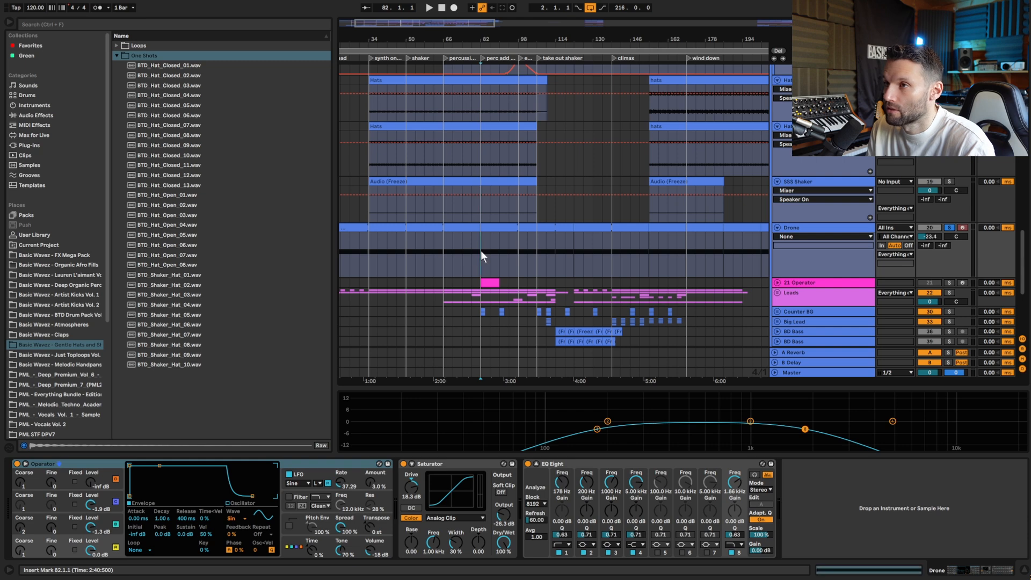
scroll(820, 198, "down", 3)
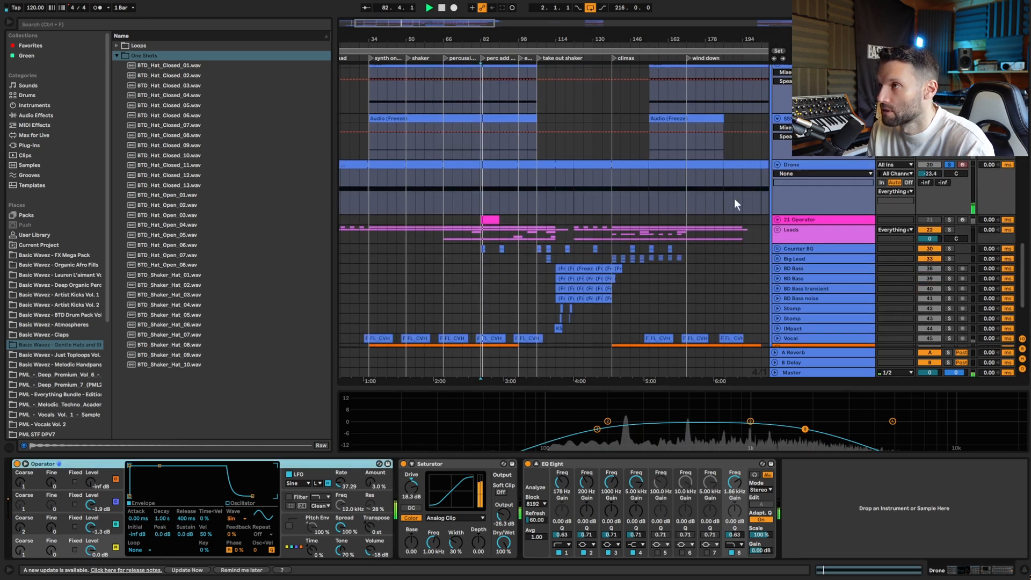
key("space")
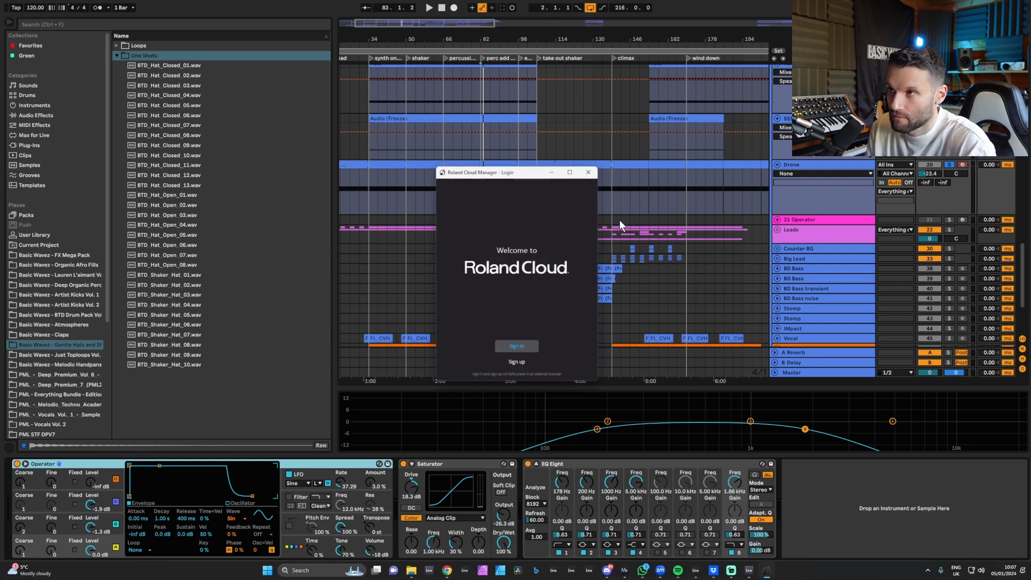
left_click(588, 173)
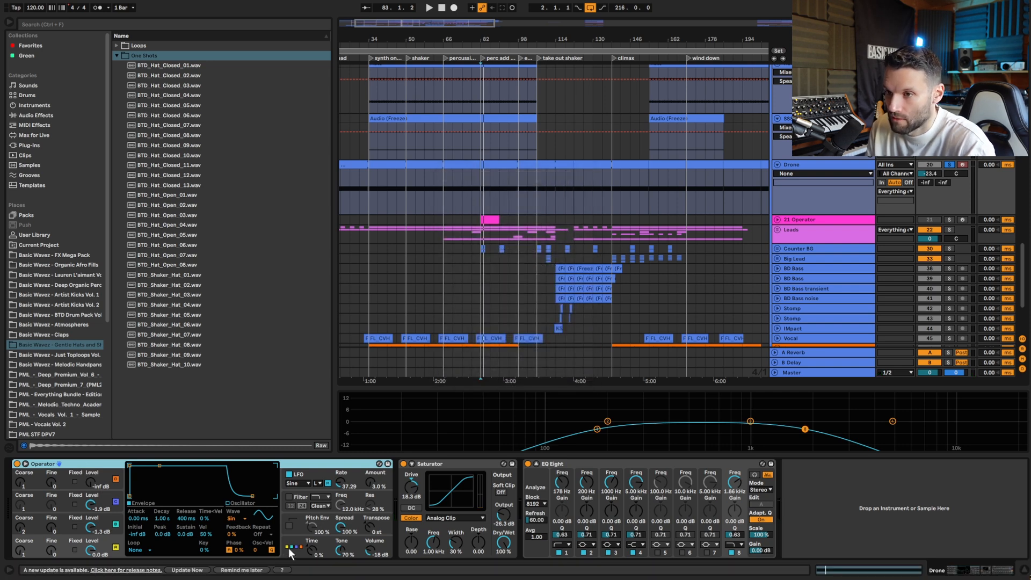
Step: Examine the settings of the active oscillators in the Drone's Operator, leaving every oscillator's on/off state as it was
left_click(289, 548)
left_click(114, 546)
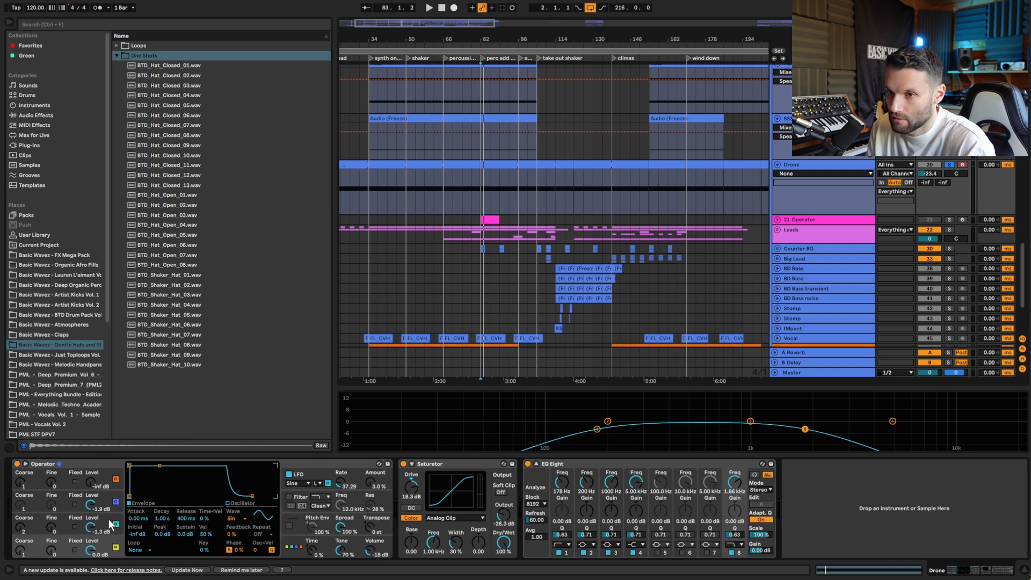
left_click(109, 521)
left_click(116, 501)
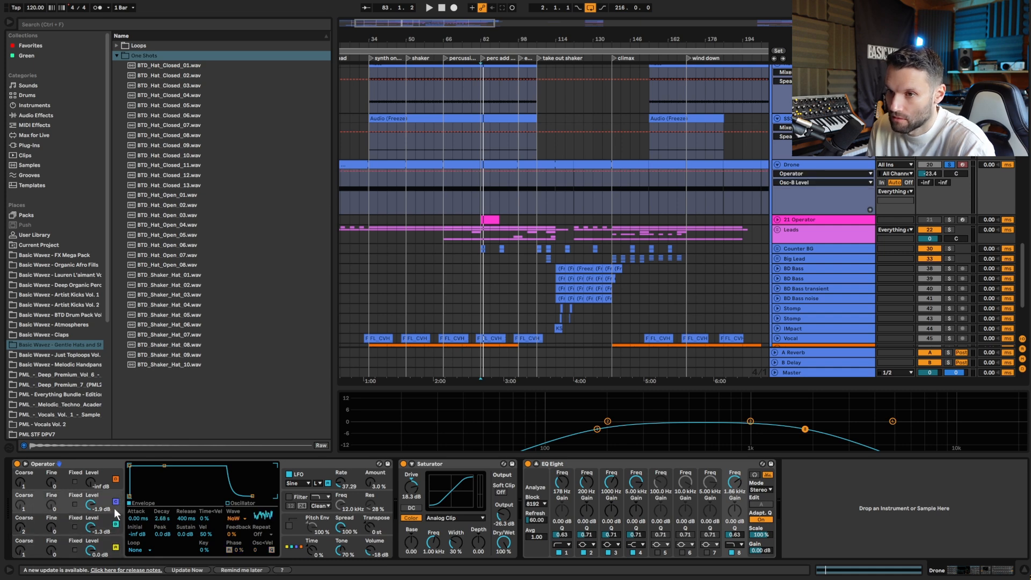
left_click(115, 524)
left_click(116, 548)
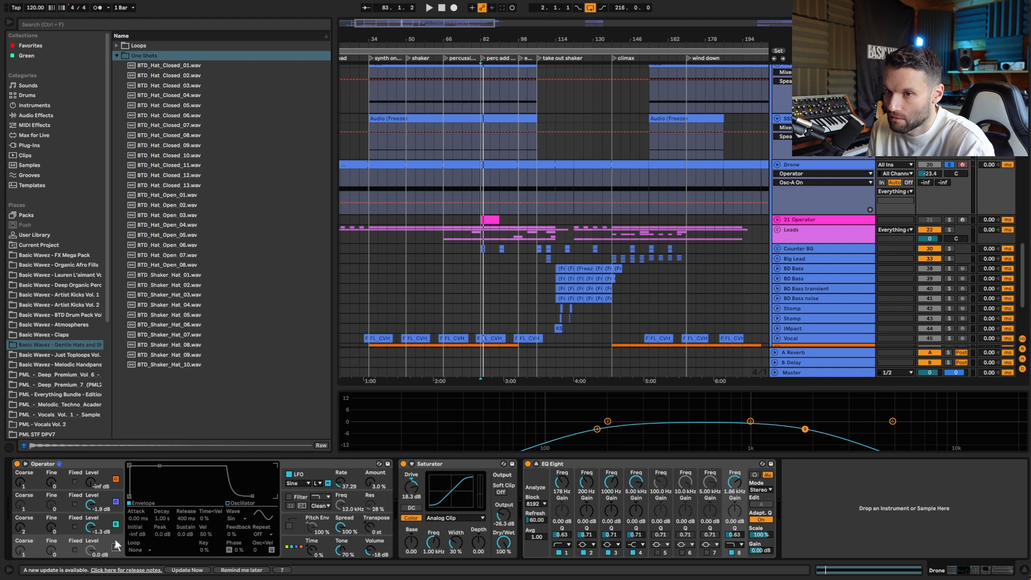
left_click(116, 525)
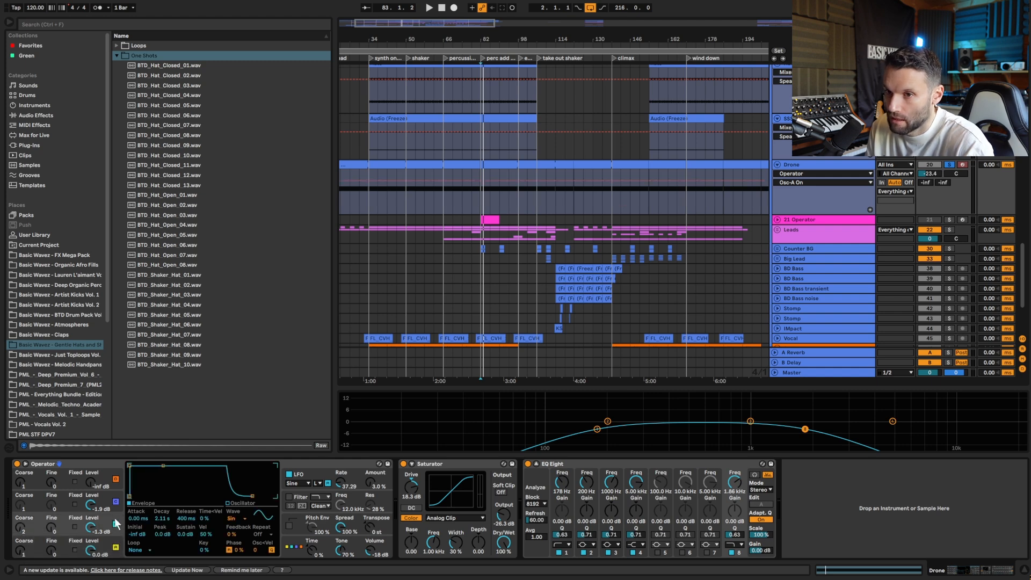
left_click(112, 500)
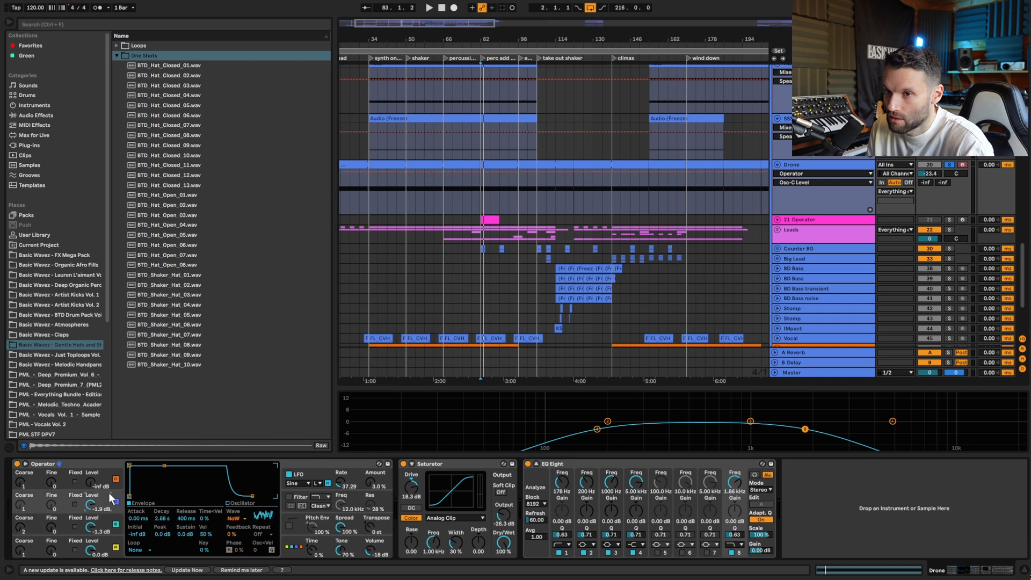
Step: Play the Drone from 82.1.1 and show the LFO settings of its Operator
key("space")
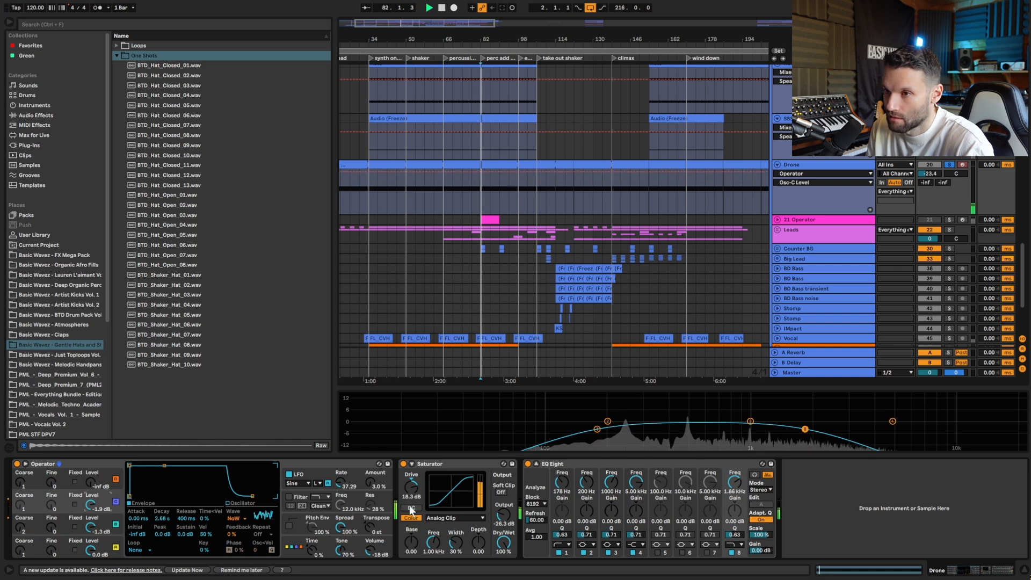
left_click(327, 482)
key("space")
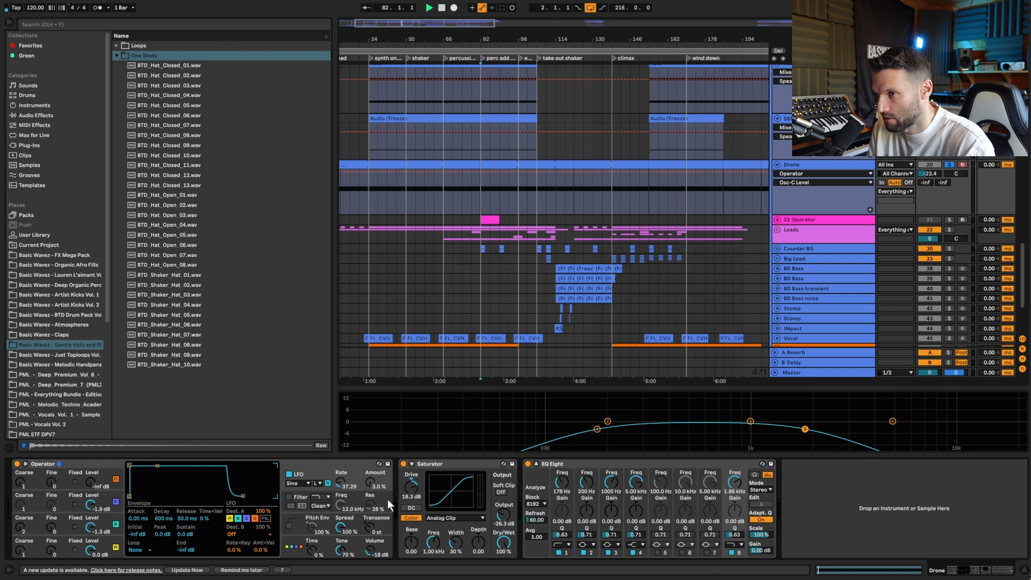
Step: Compare the Drone's sound with the Saturator bypassed and switched back on during playback
key("space")
left_click(404, 464)
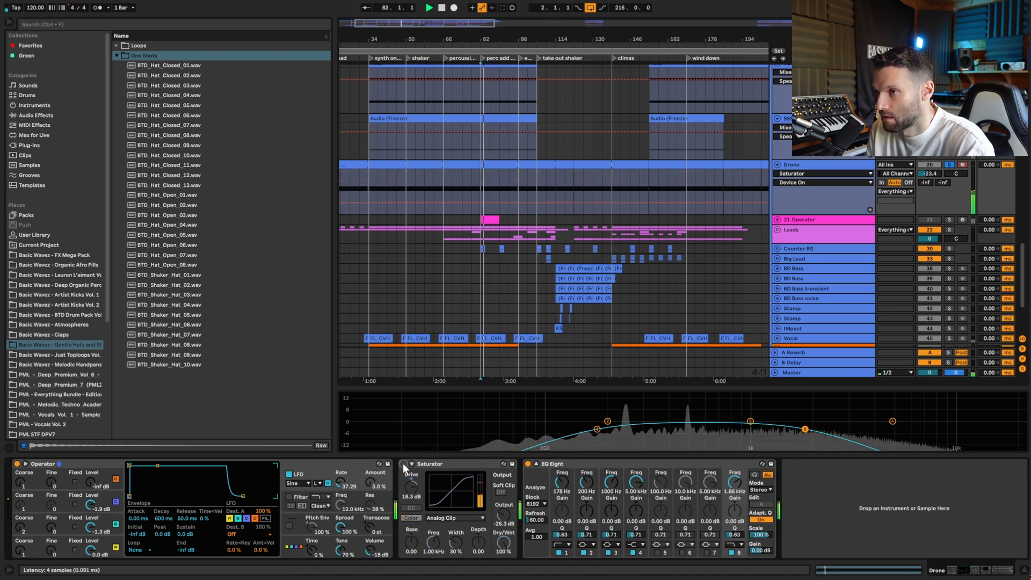
left_click(403, 463)
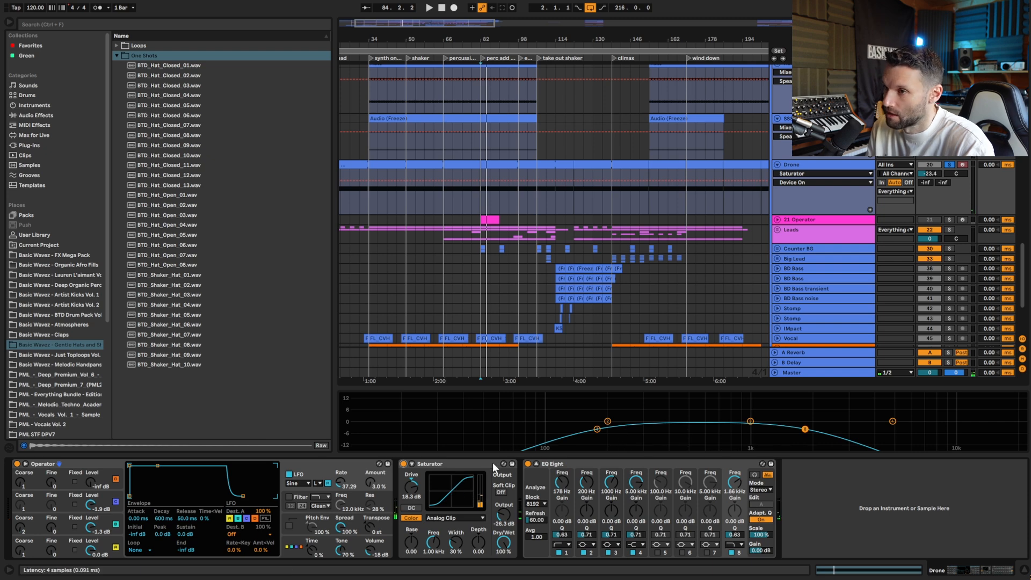
left_click(605, 464)
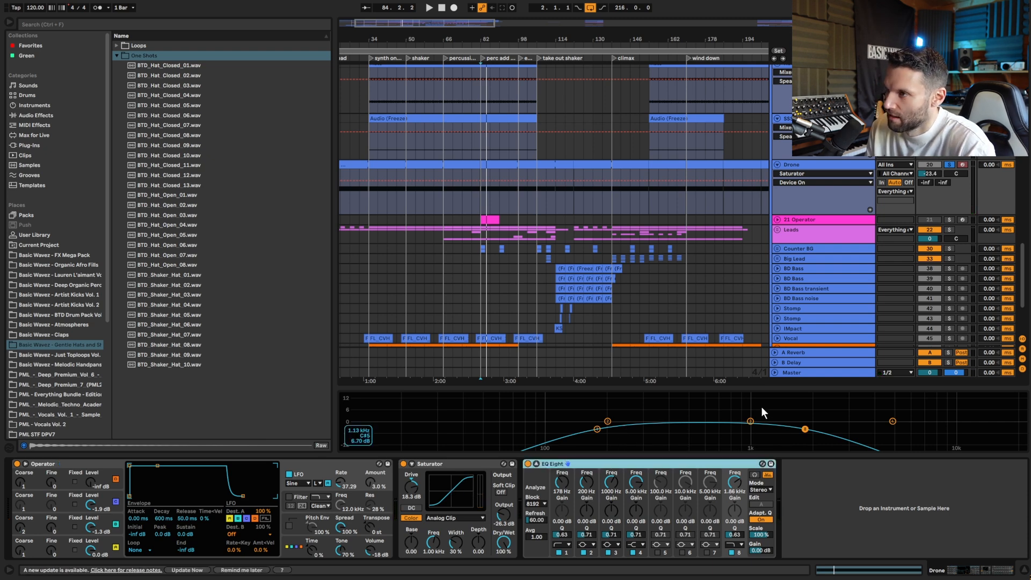
double_click(762, 410)
key("space")
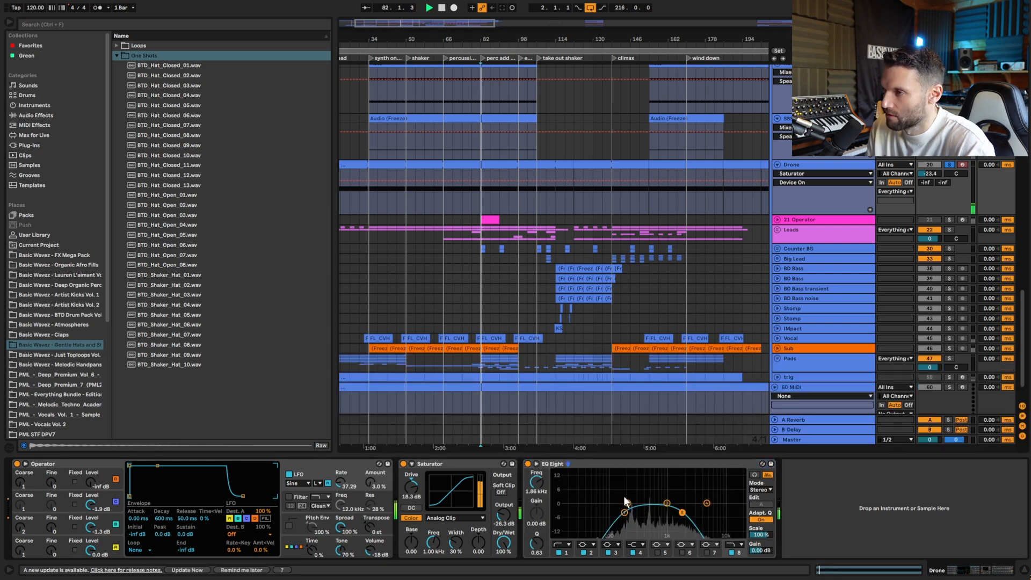
left_click(528, 464)
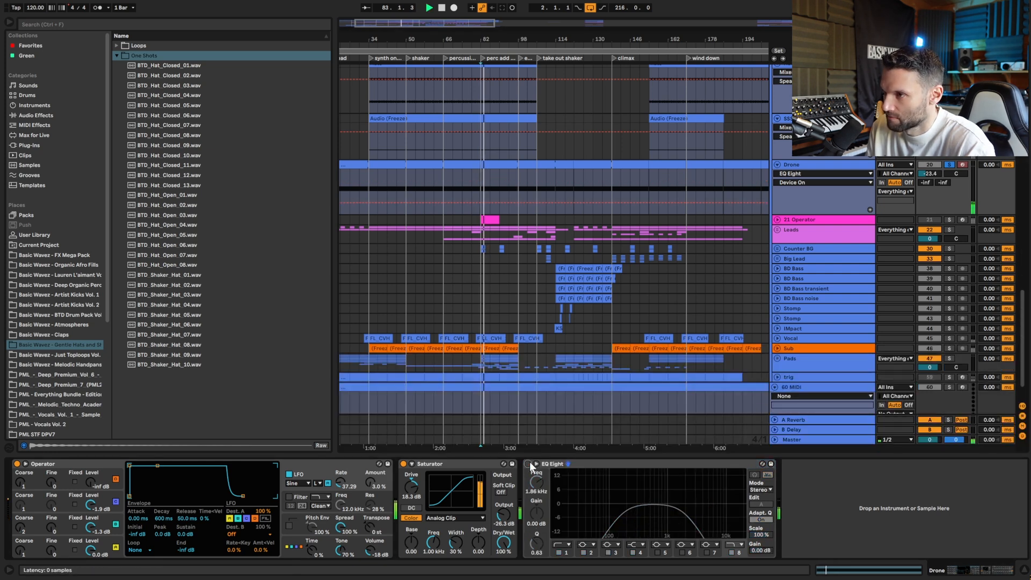
left_click(529, 464)
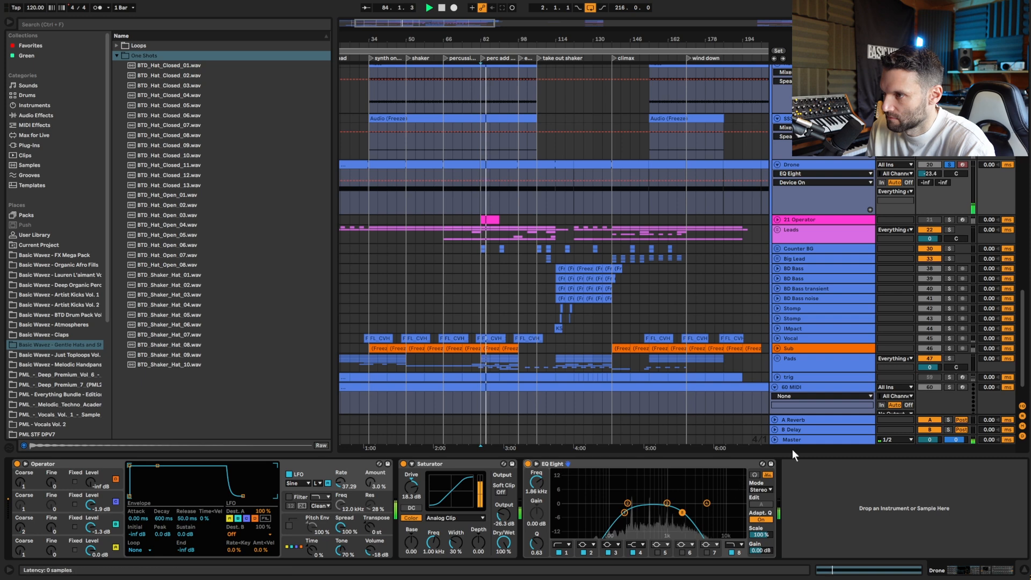
Step: Show the Operator device on the trig track
scroll(823, 222, "down", 1)
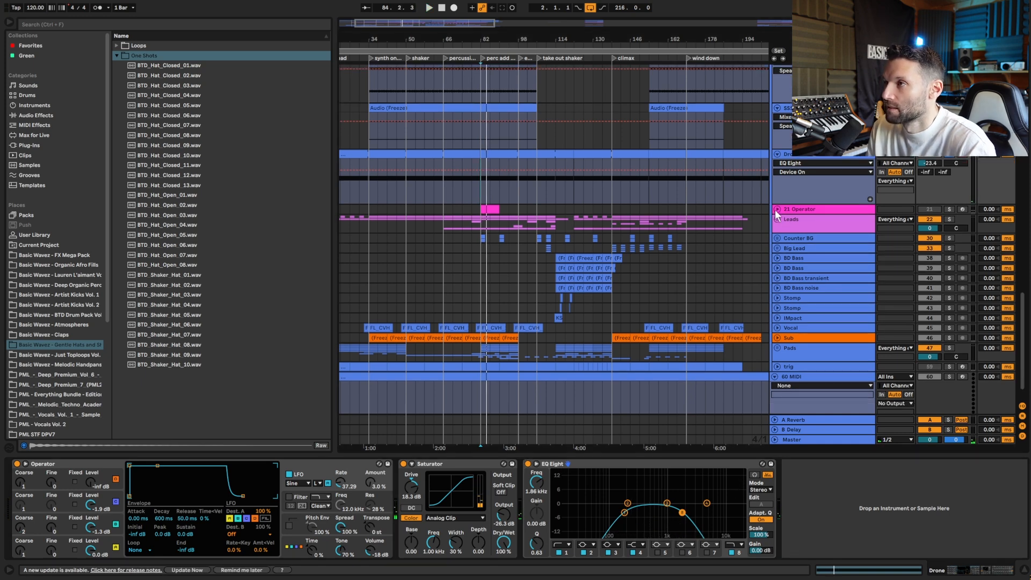
scroll(811, 342, "down", 3)
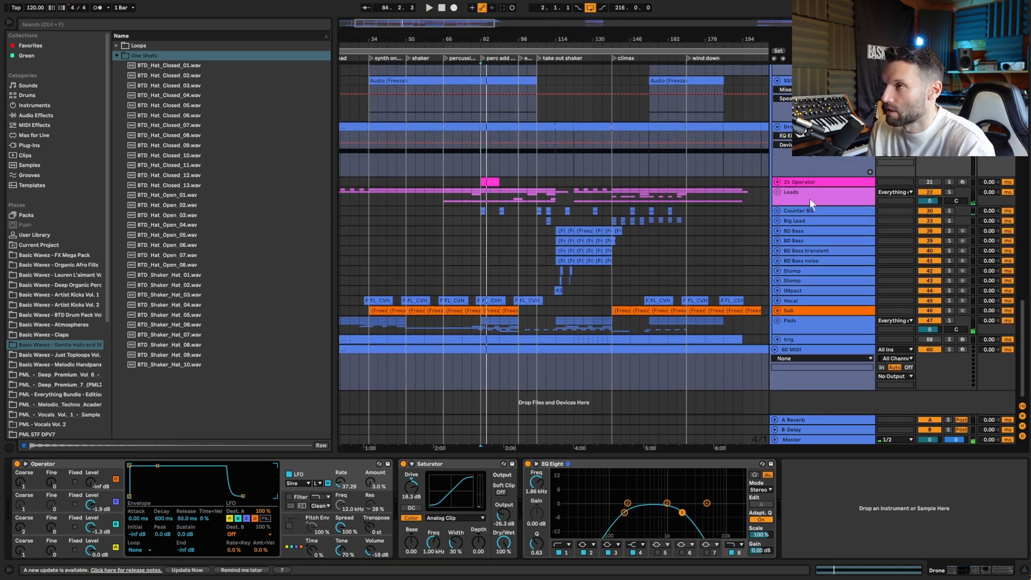
left_click(802, 337)
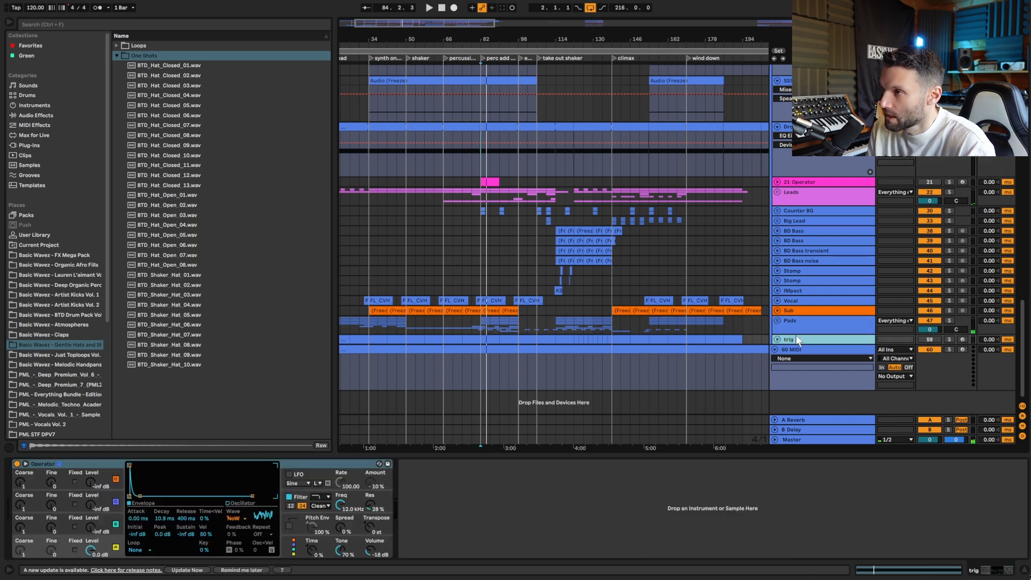
Step: Fold all the expanded tracks inside the Everything else group and show the group's own device chain
scroll(830, 188, "up", 6)
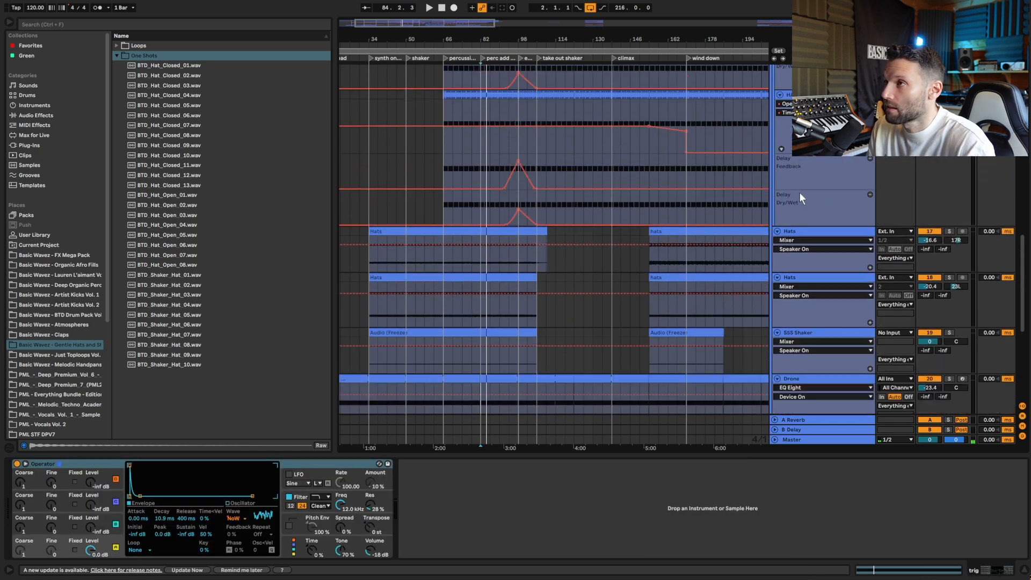
left_click(777, 231, "alt")
scroll(822, 247, "up", 4)
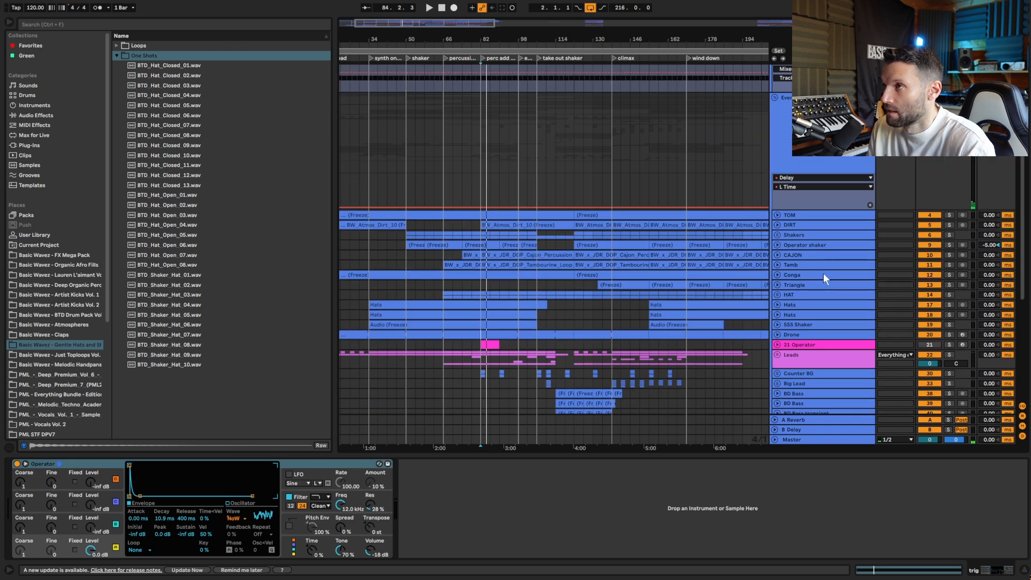
left_click(798, 193)
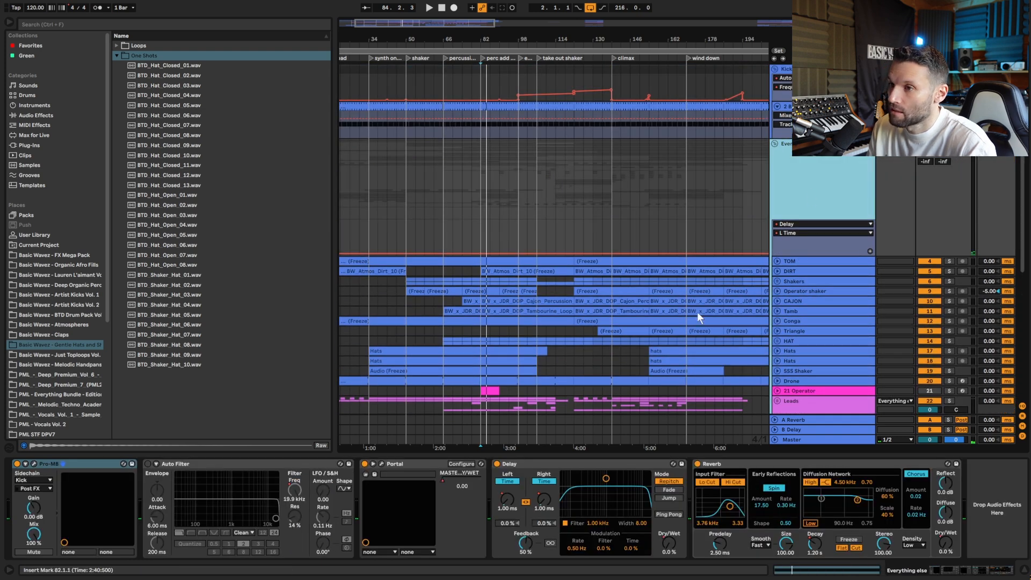
Step: Show the Portal MASTER DRY/WET automation of the Everything else group and play its rise near the end from 705.1.1
left_click(442, 479)
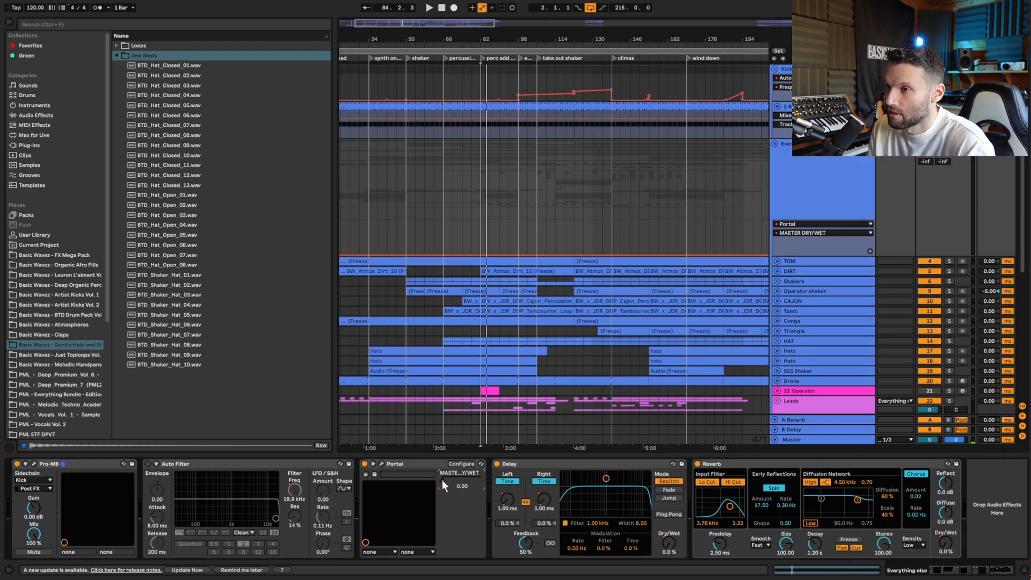
left_click_drag(431, 20, 431, 102)
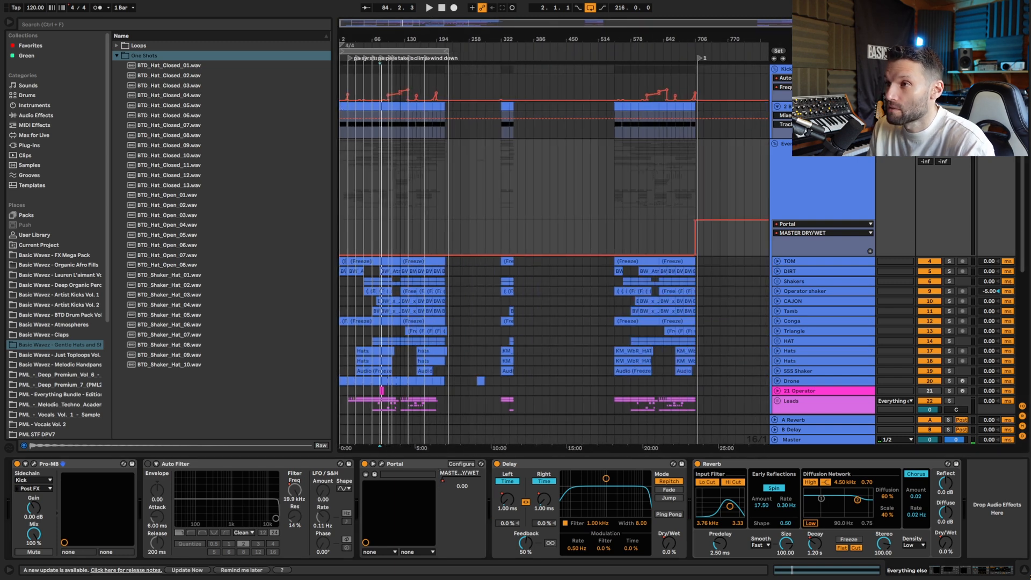
left_click_drag(430, 22, 696, 165)
left_click(596, 230)
key("space")
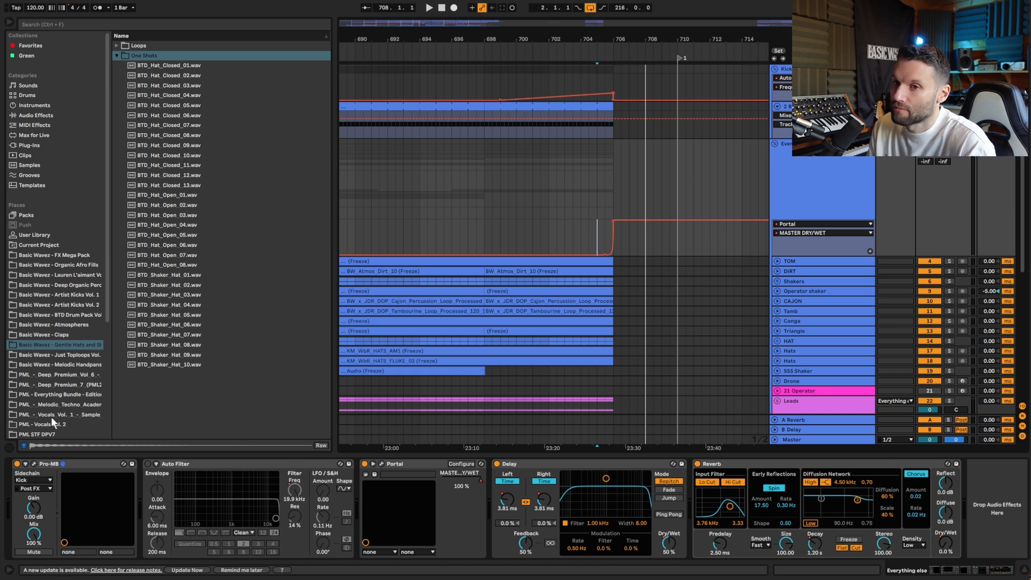
Step: Watch the Everything else group's Pro-MB working during playback from 658.1.1 and close its window
left_click(34, 464)
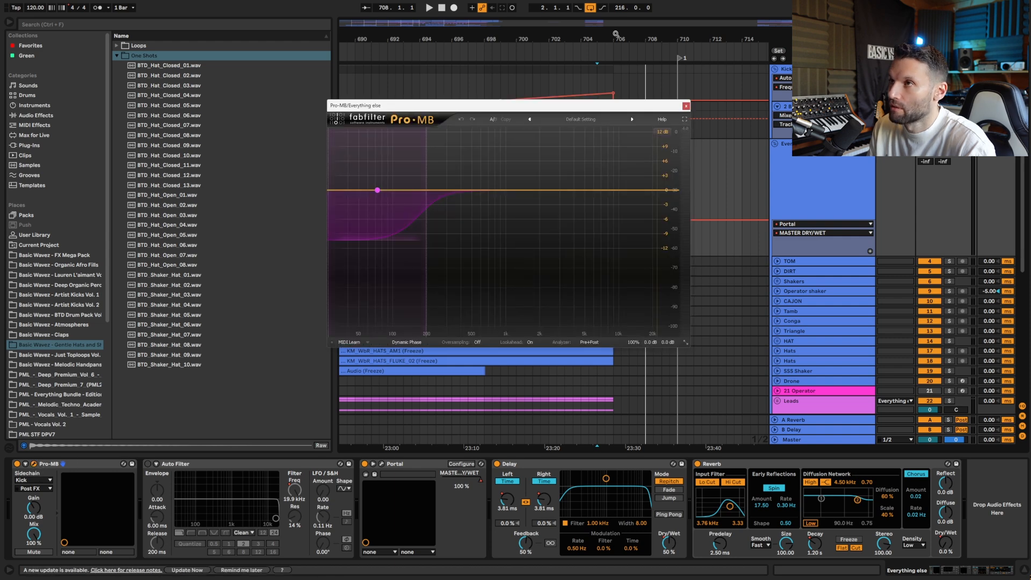
left_click_drag(486, 39, 617, 6)
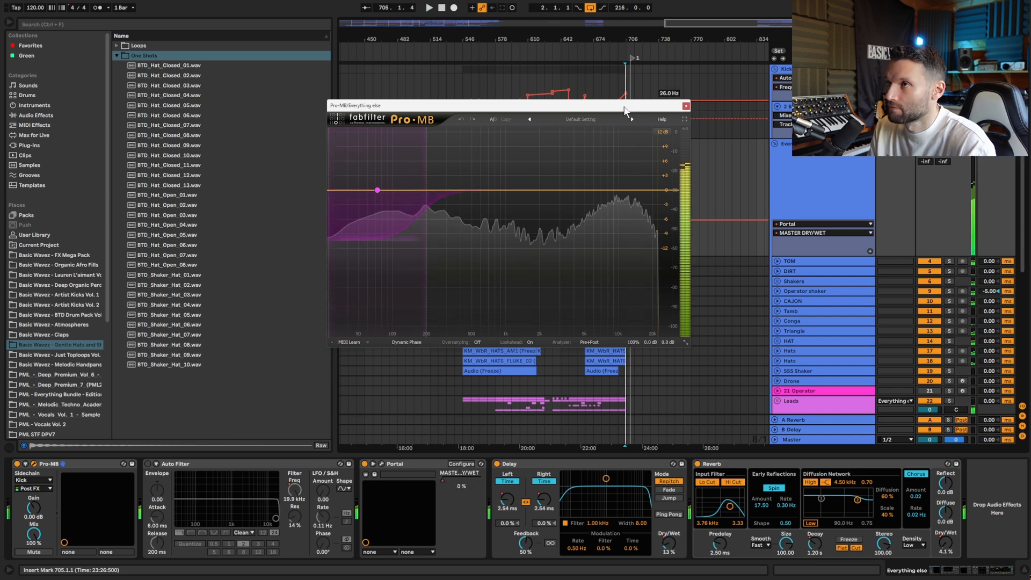
left_click_drag(679, 110, 383, 166)
left_click(579, 254)
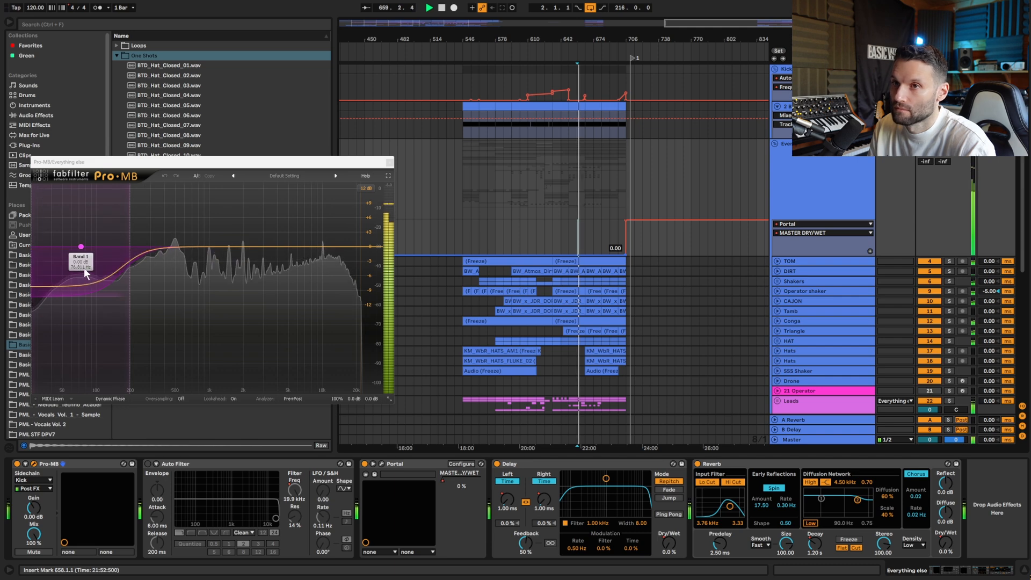
left_click(390, 161)
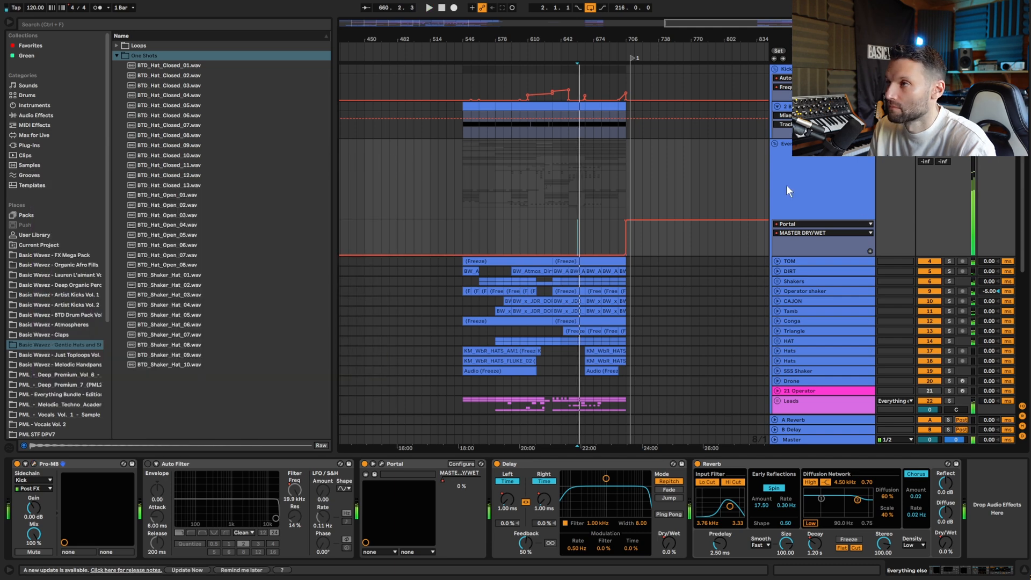
left_click(775, 143)
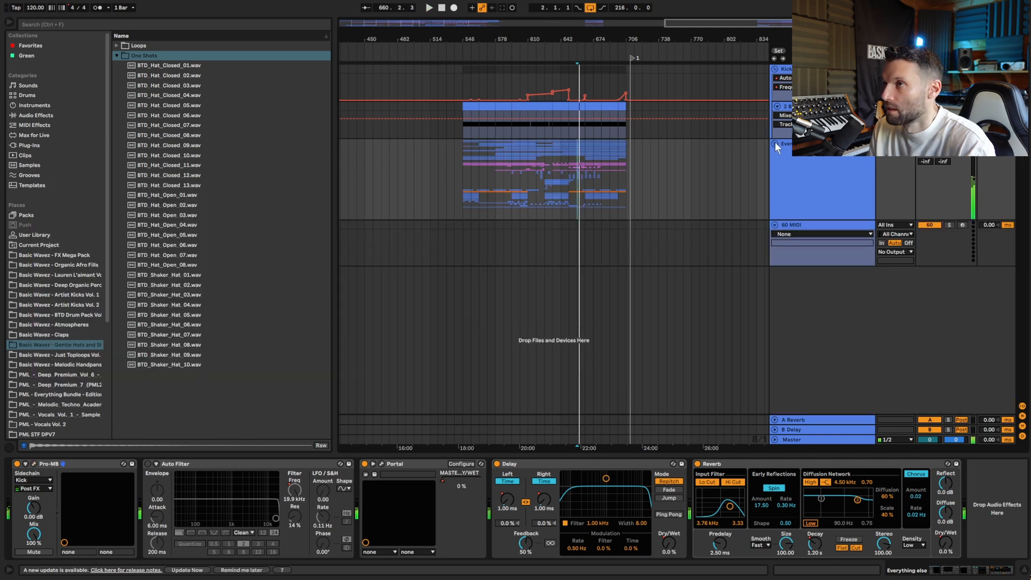
left_click(805, 195)
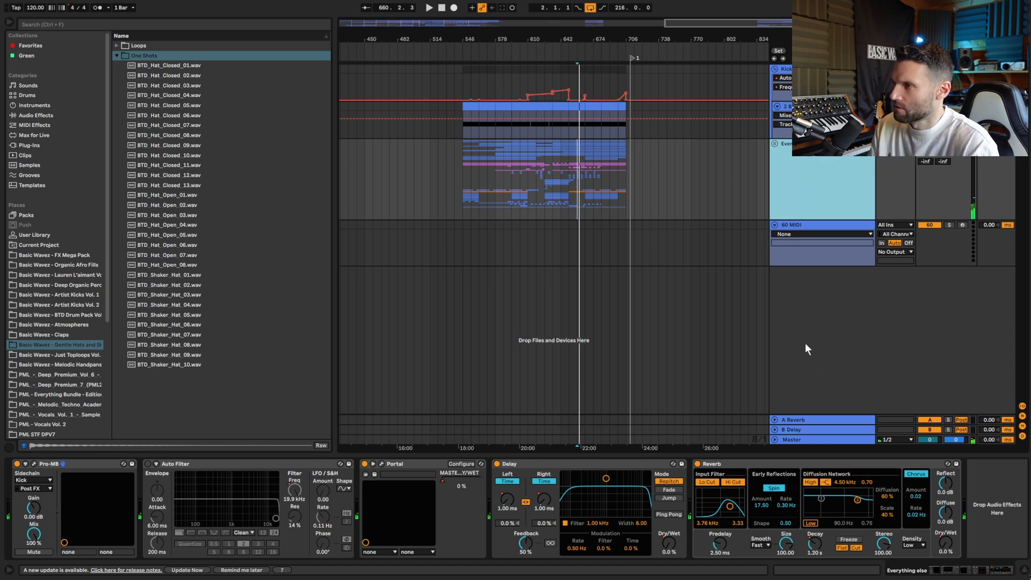
left_click(775, 144)
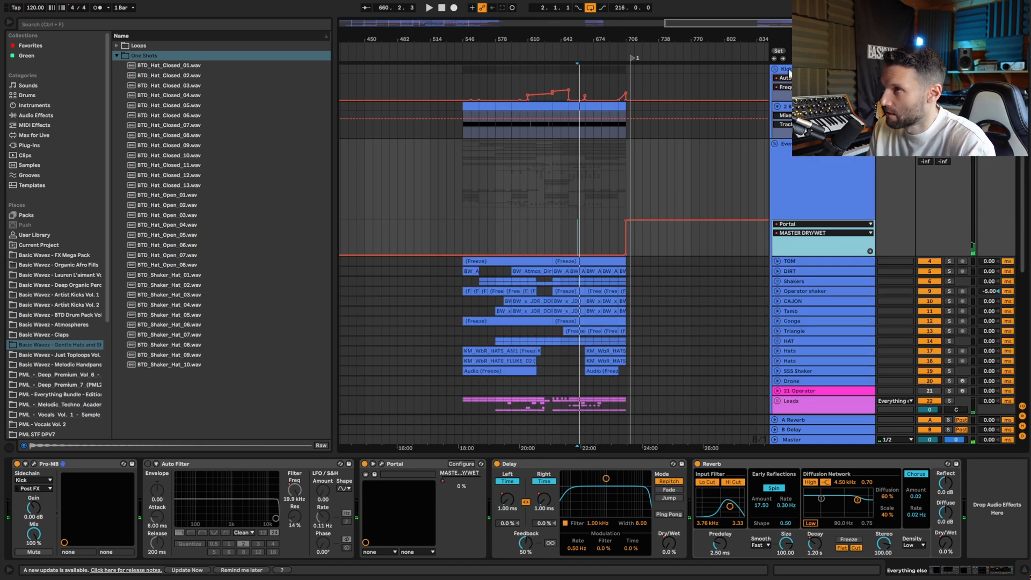
left_click(789, 71)
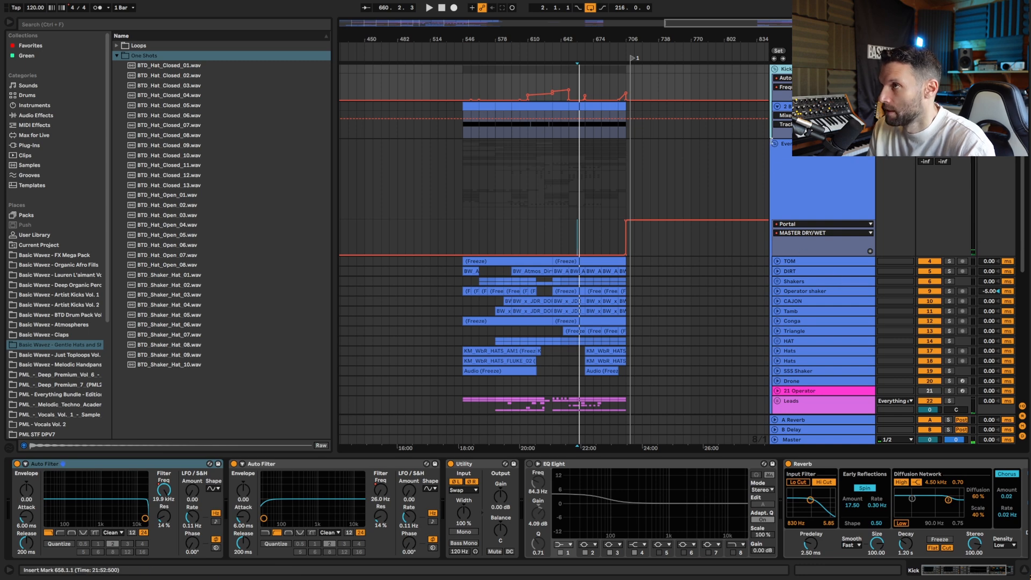
left_click_drag(942, 573, 901, 574)
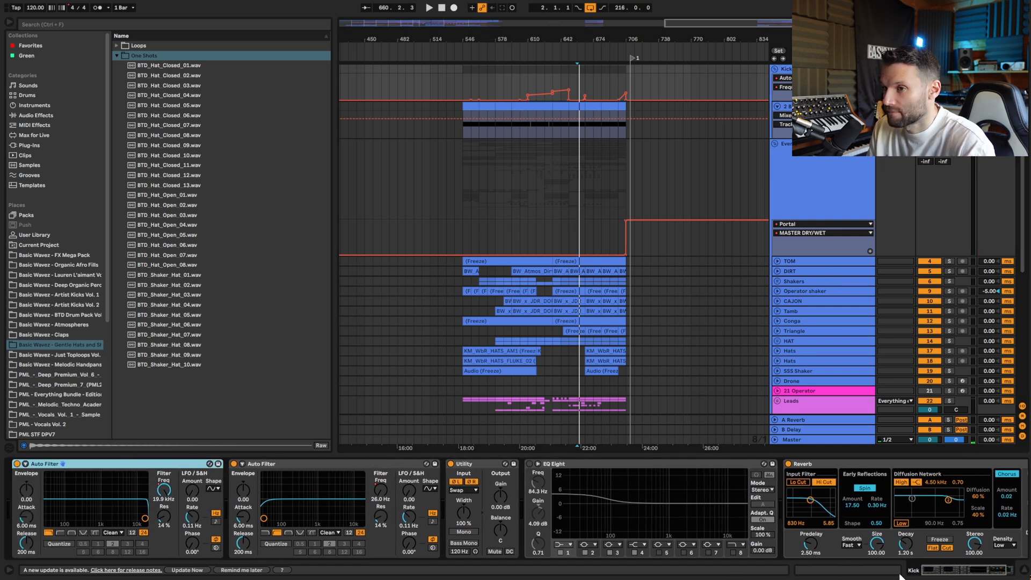
left_click(775, 144)
left_click(525, 82)
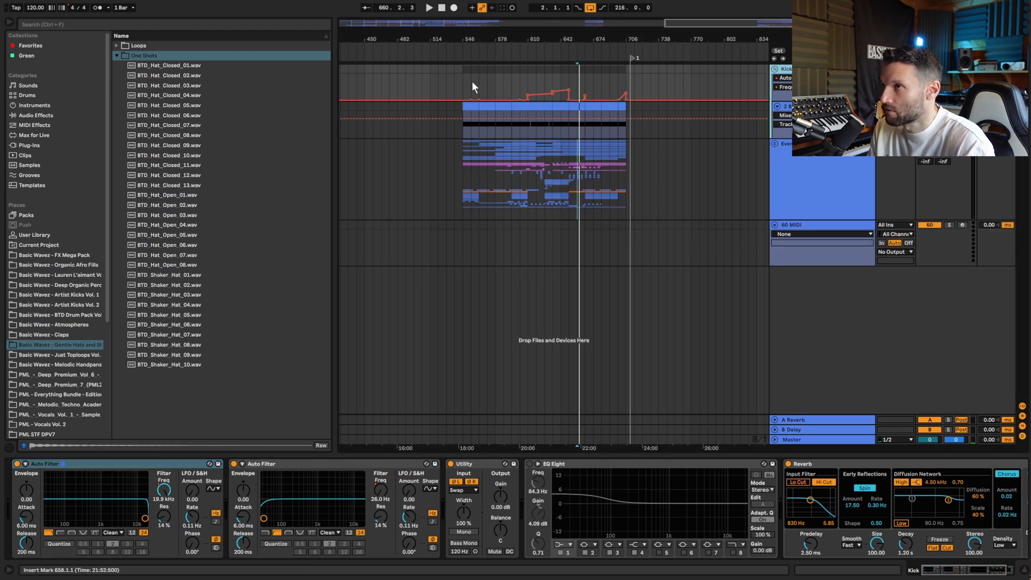
left_click_drag(989, 574, 1007, 569)
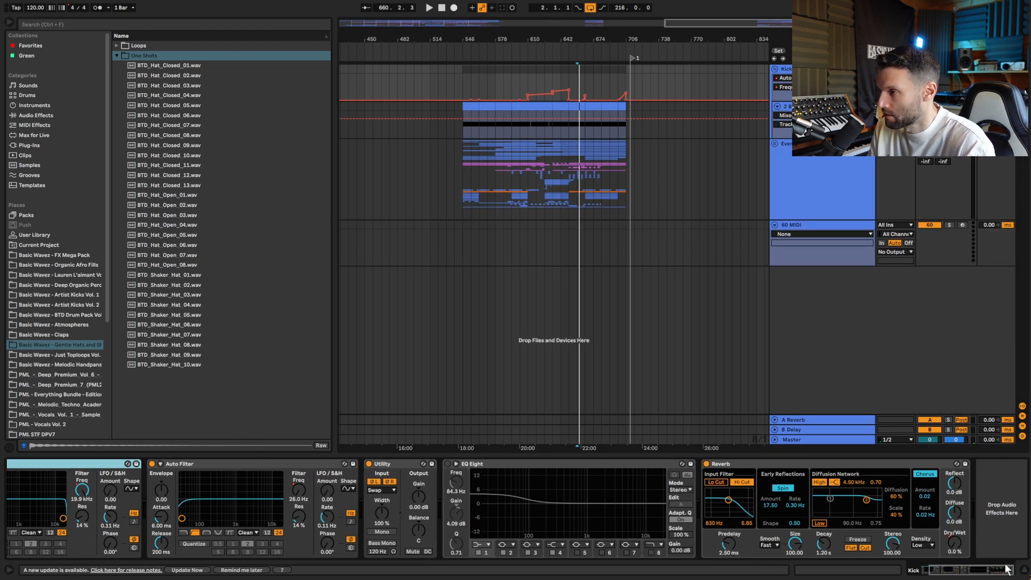
scroll(961, 560, "up", 2)
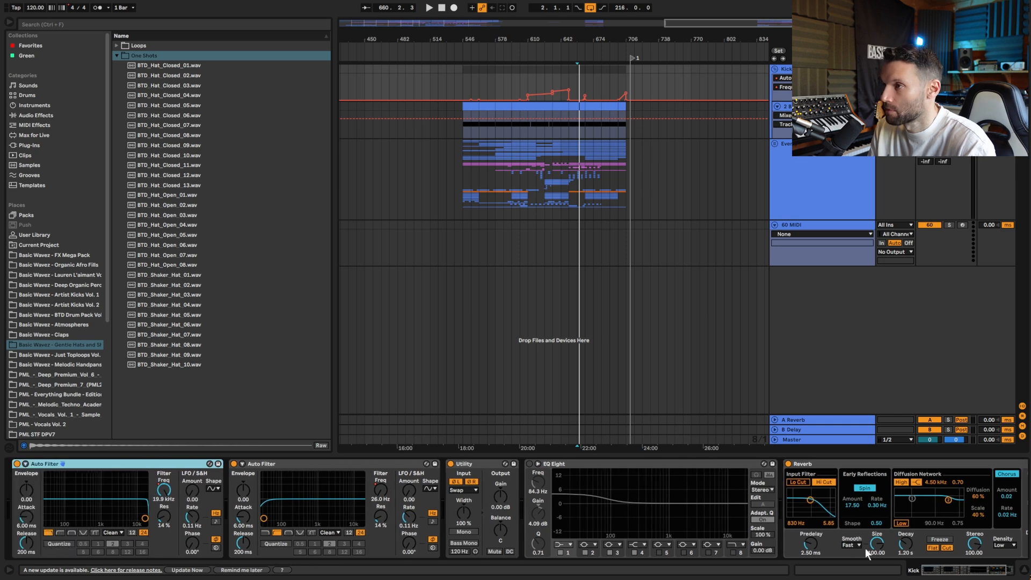
Step: Open Newfangled Saturate from the Master chain, move its window aside and set the playback start to 666.1.1
left_click(806, 440)
left_click_drag(929, 571, 707, 554)
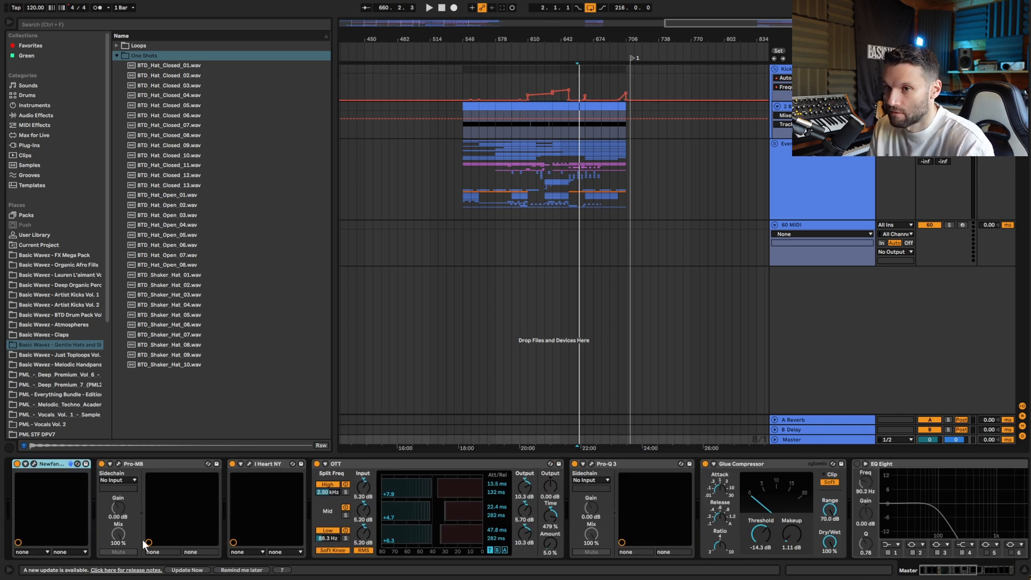
left_click(34, 464)
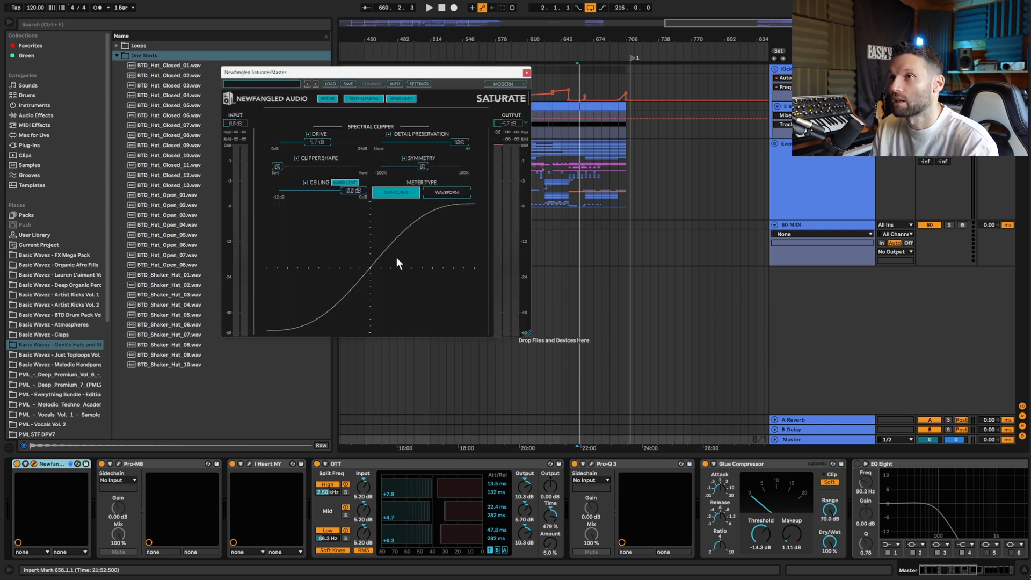
left_click_drag(373, 72, 233, 96)
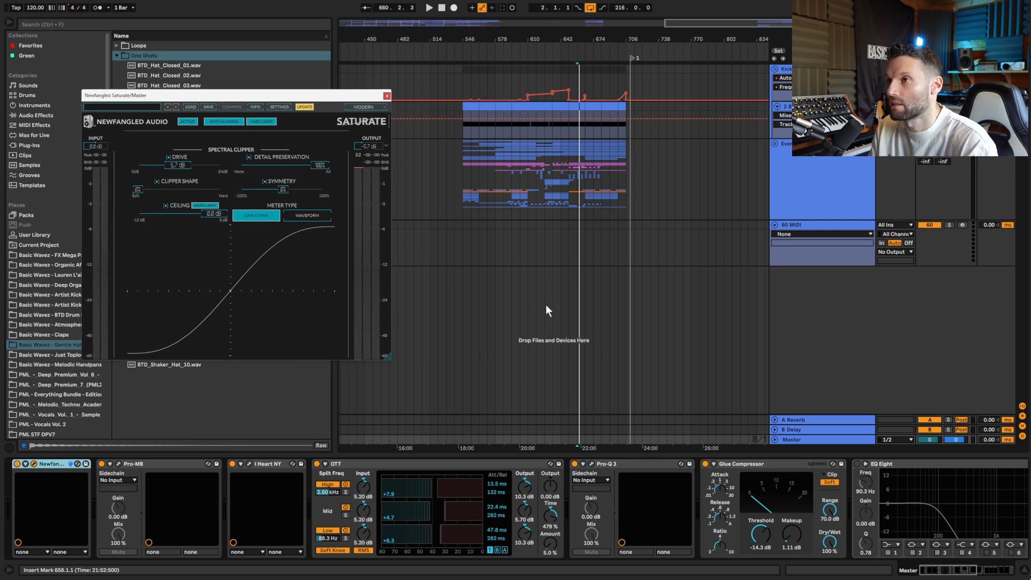
left_click(589, 261)
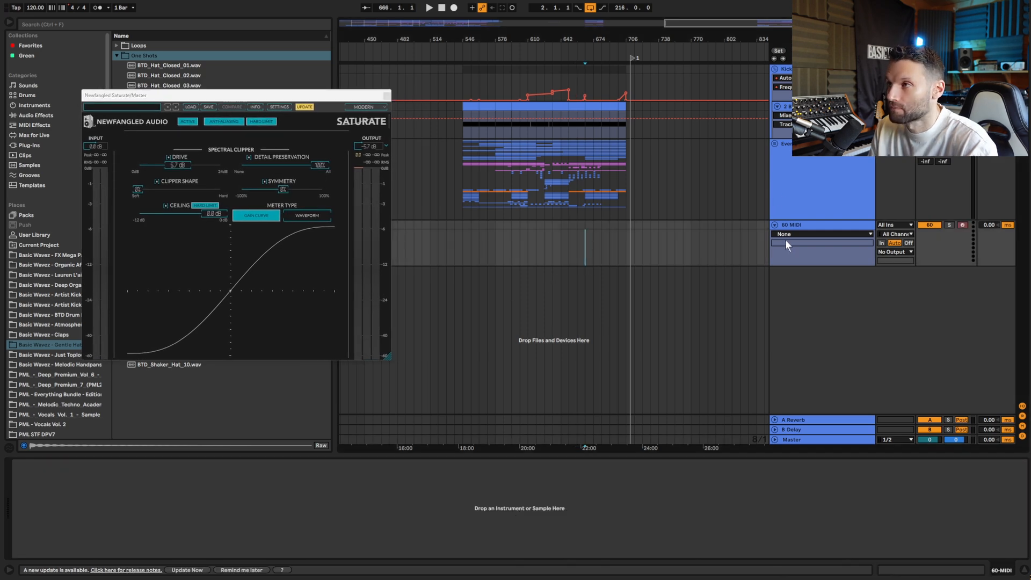
left_click(802, 441)
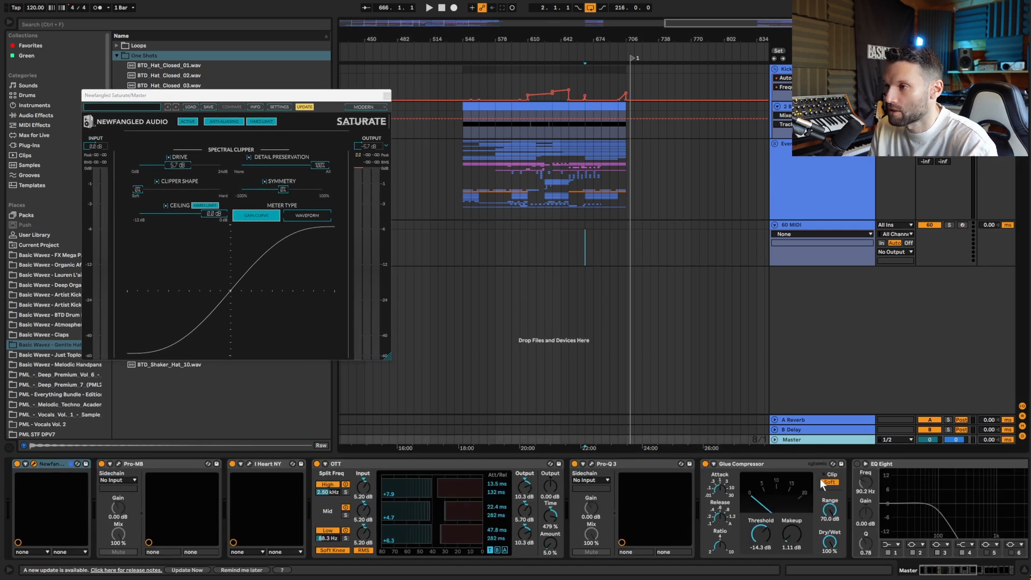
left_click(965, 471)
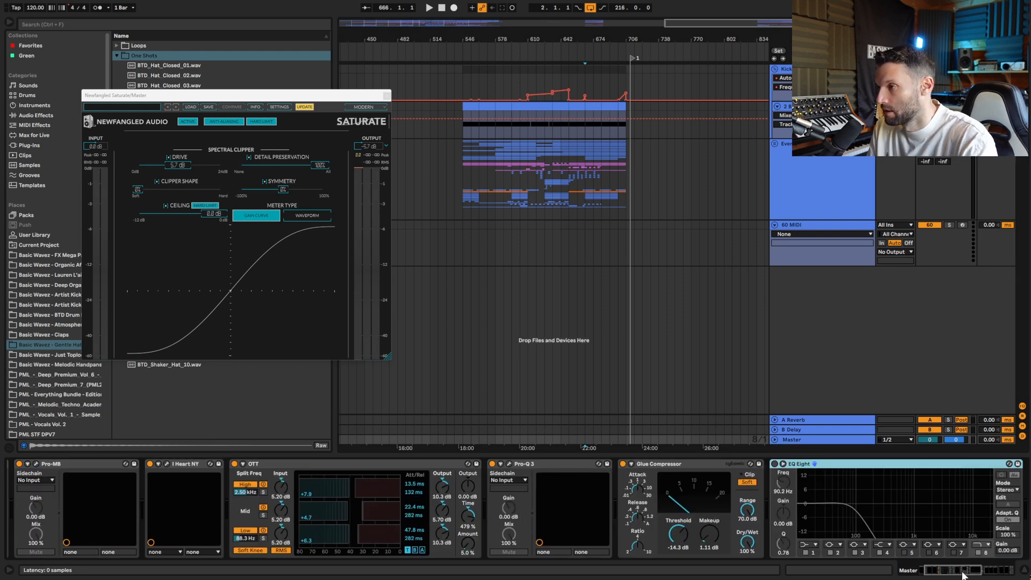
key("Delete")
left_click_drag(968, 572, 991, 571)
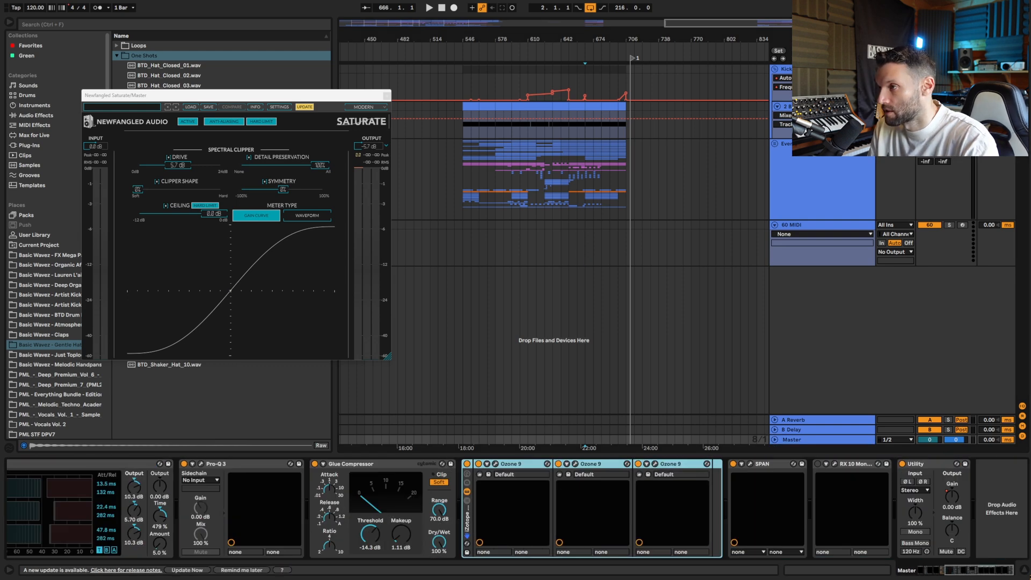
left_click(855, 464)
key("Delete")
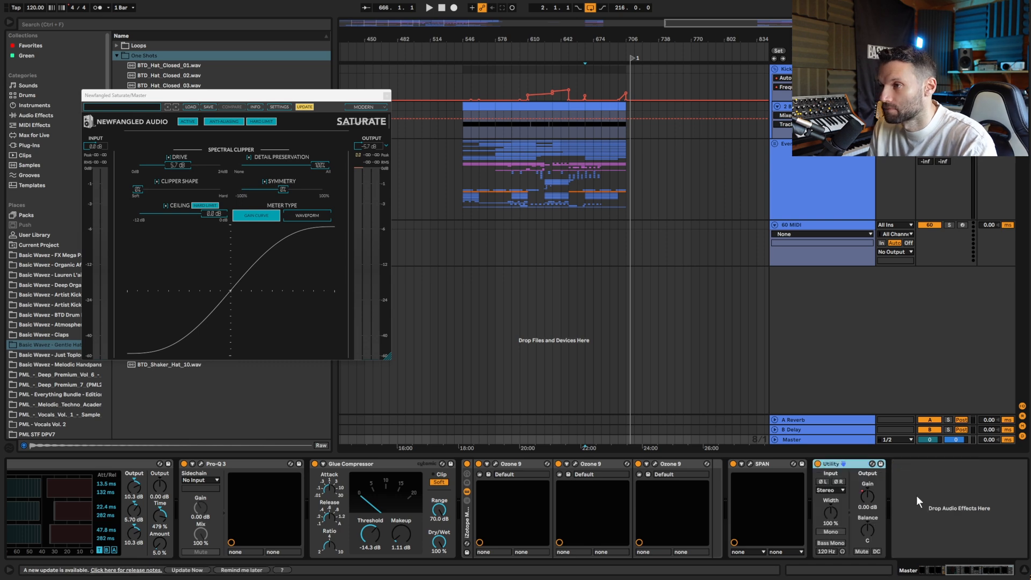
Step: Deactivate all the remaining devices on the Master at once
key("ctrl+a")
key("ctrl+0")
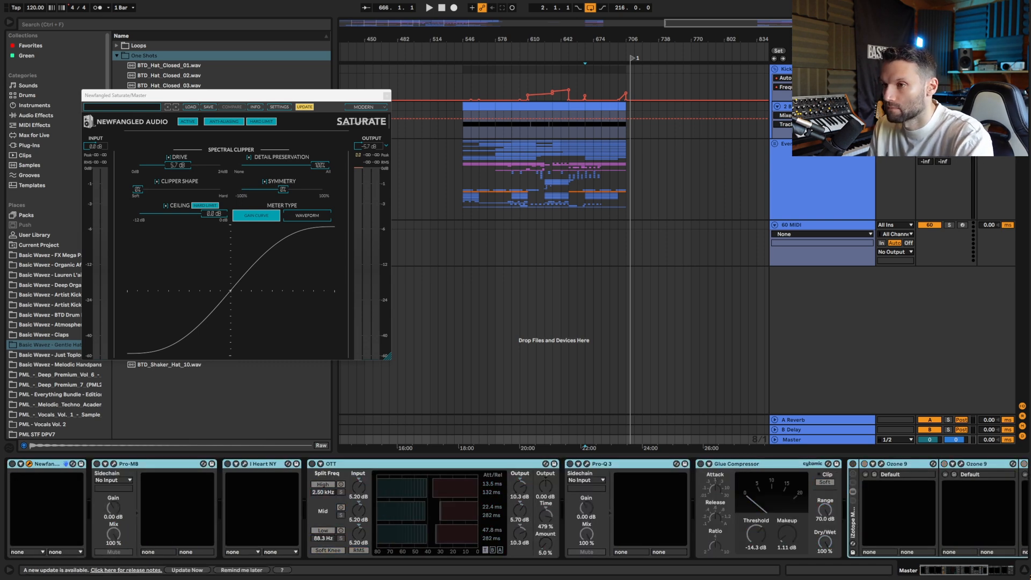
left_click_drag(962, 568, 953, 568)
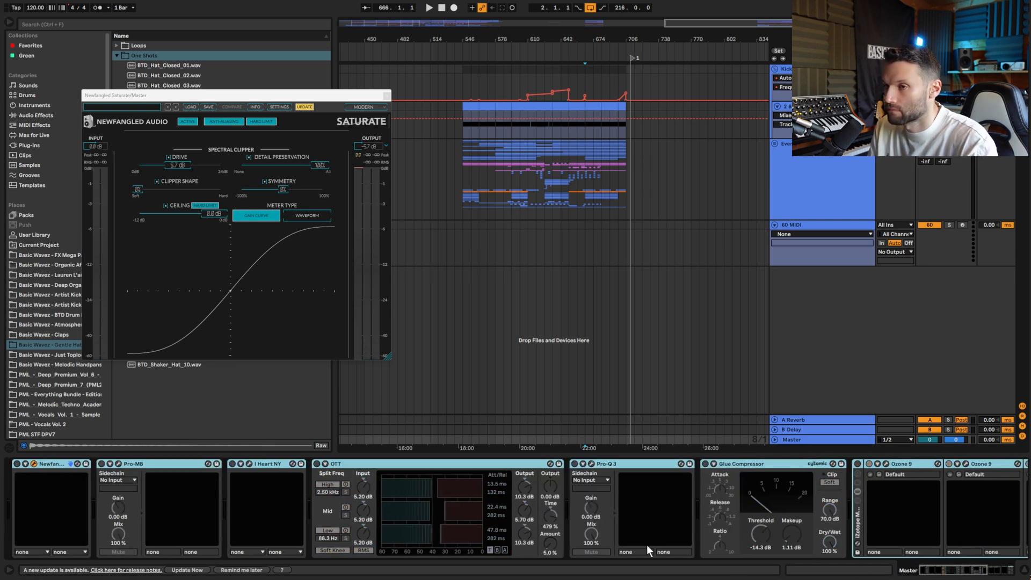
Step: Switch only Newfangled Saturate back on in the Master chain and play from 666.1.1
left_click(119, 471)
left_click(39, 464)
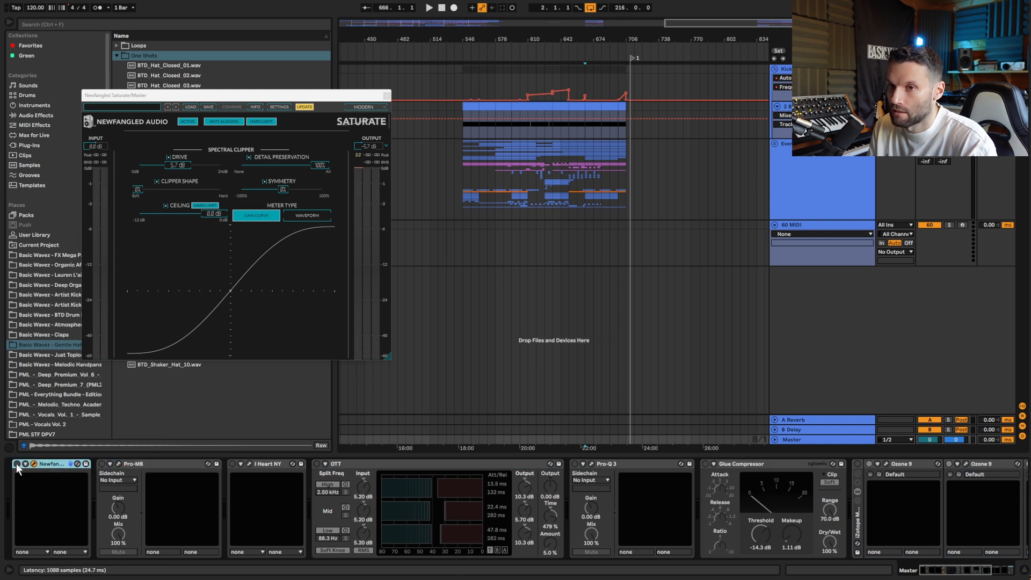
key("space")
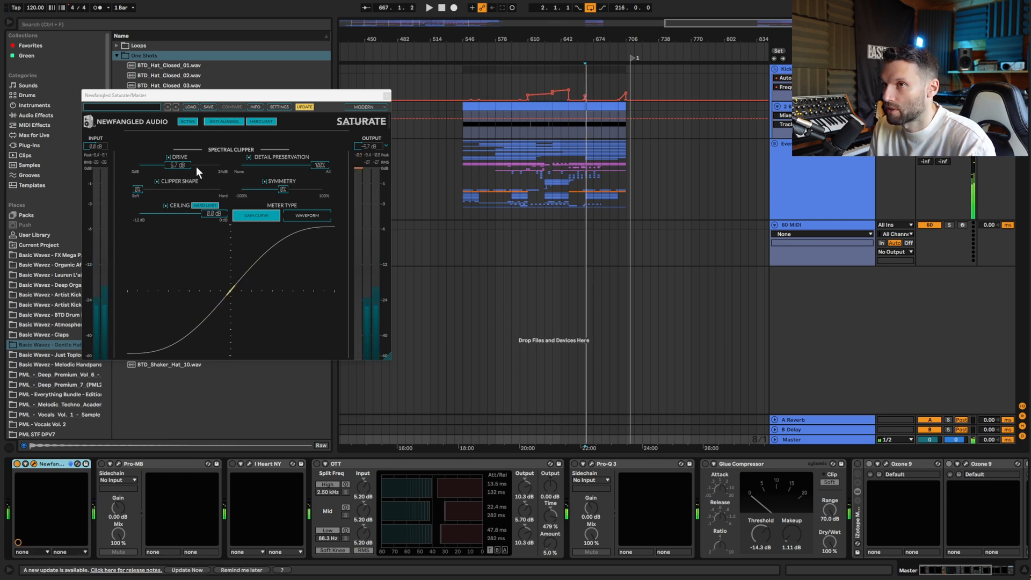
Step: Switch on the Master's Pro-MB, open its window and play from 666.1.1 to watch its bands
left_click(102, 464)
left_click(118, 465)
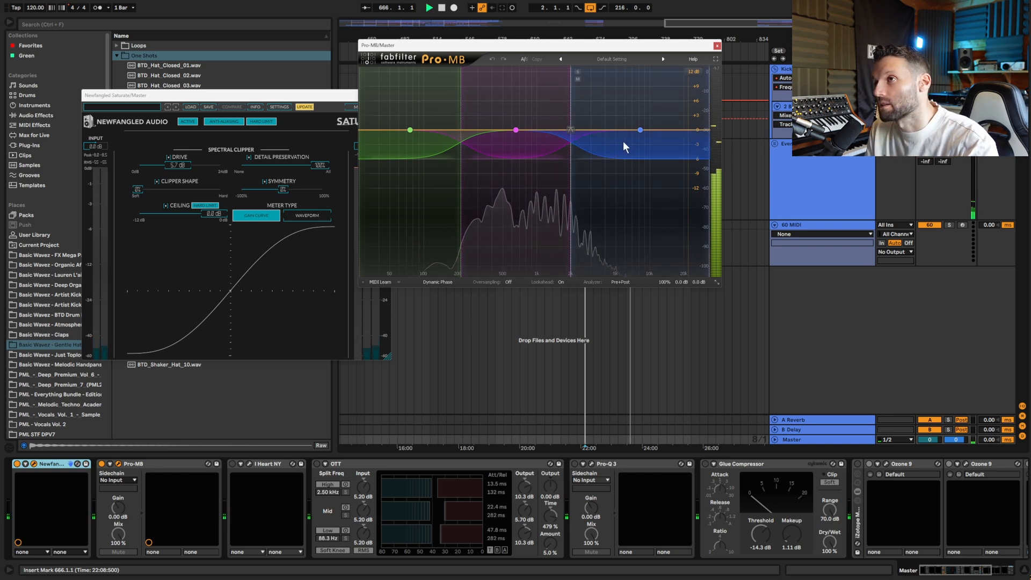
key("space")
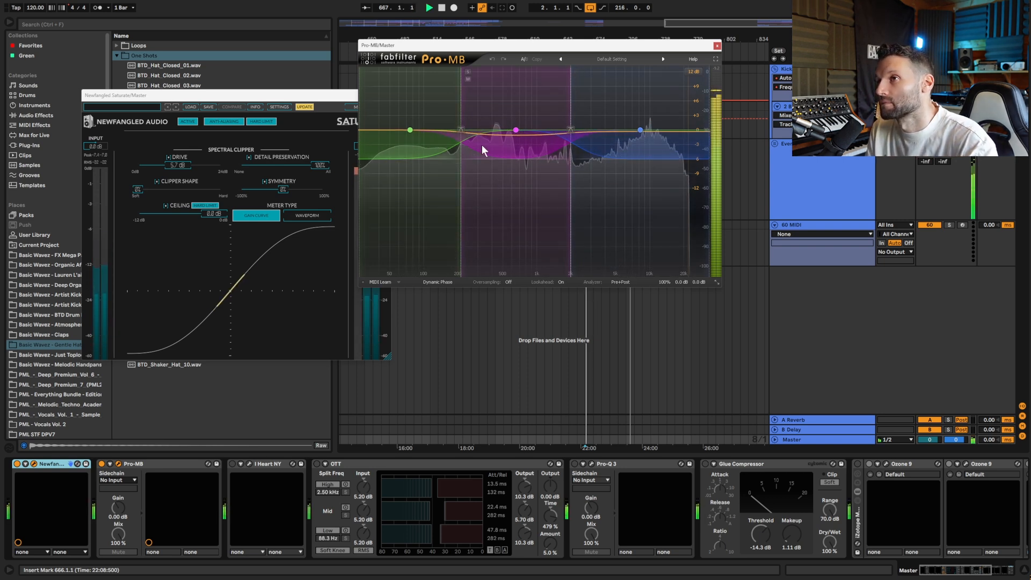
Step: Stop playback, switch on the Master's I Heart NY compressor, open its window and play from 666.1.1
key("space")
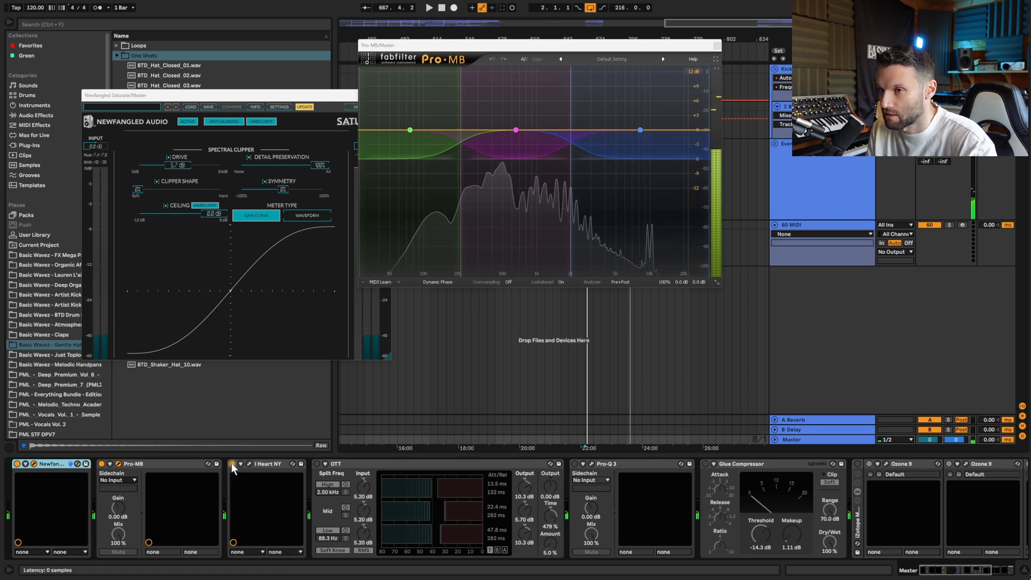
left_click(293, 465)
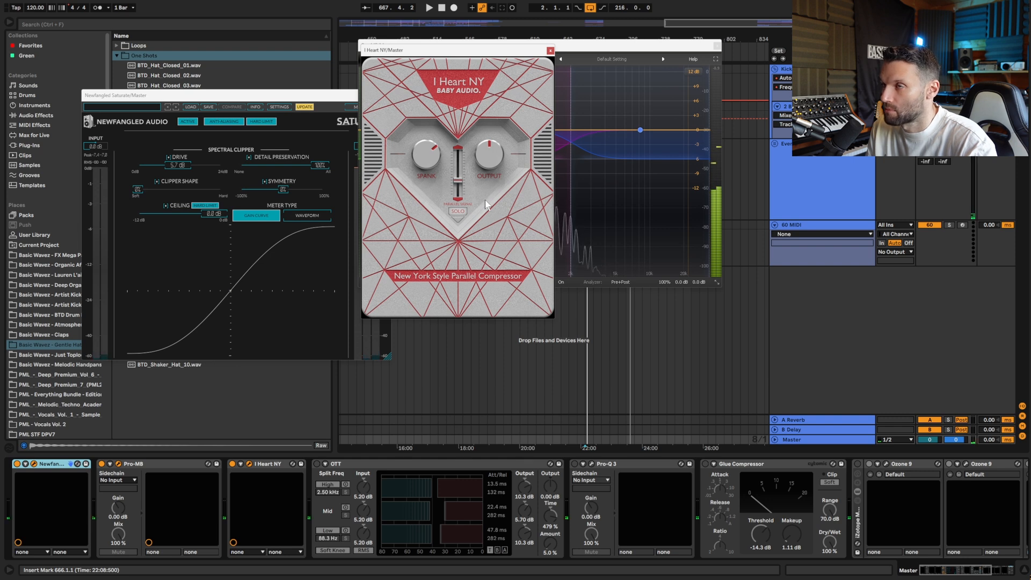
key("space")
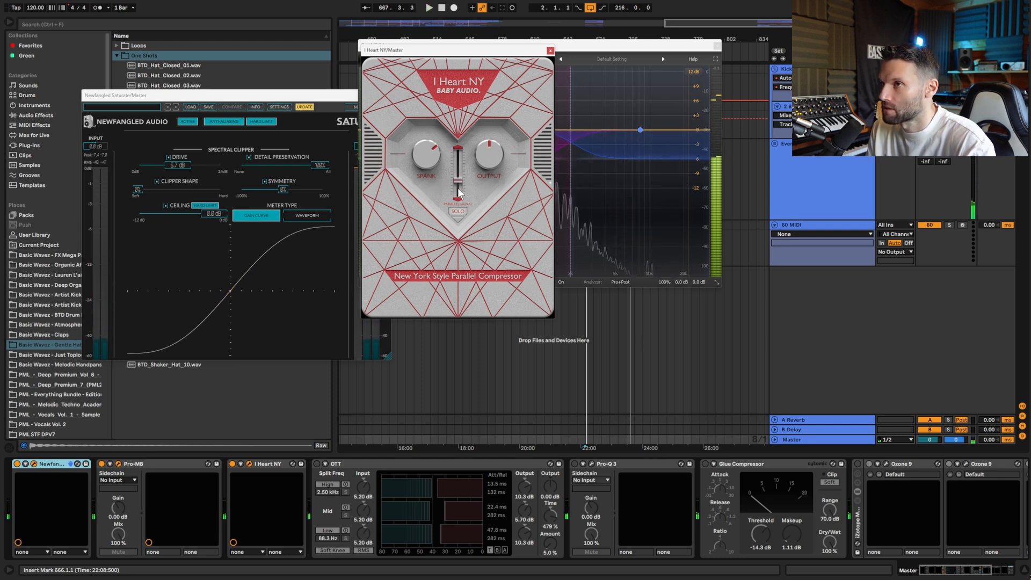
key("space")
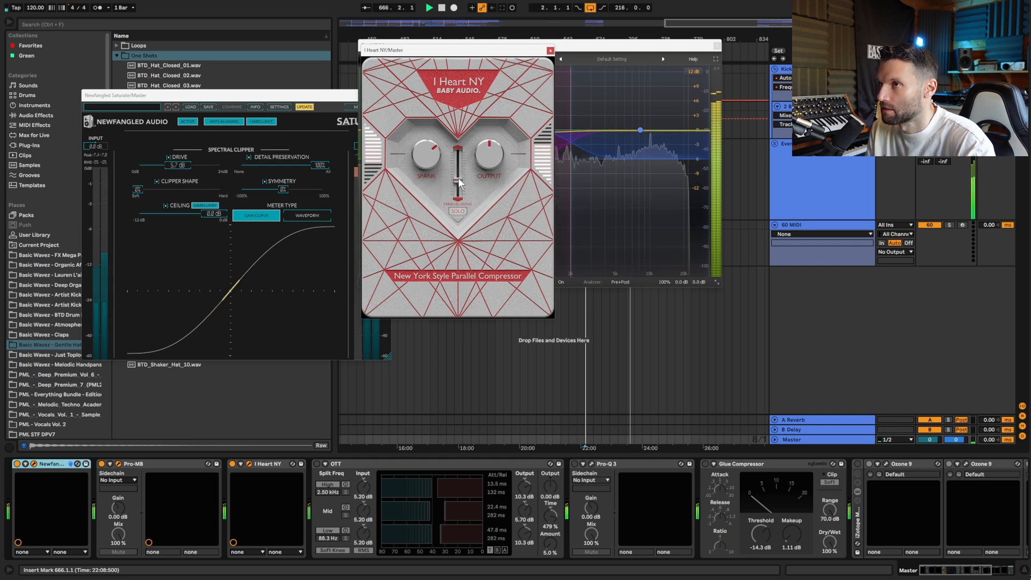
Step: Audition I Heart NY with its parallel signal fader moved during playback from 666.1.1, and close its window
left_click_drag(457, 151, 462, 177)
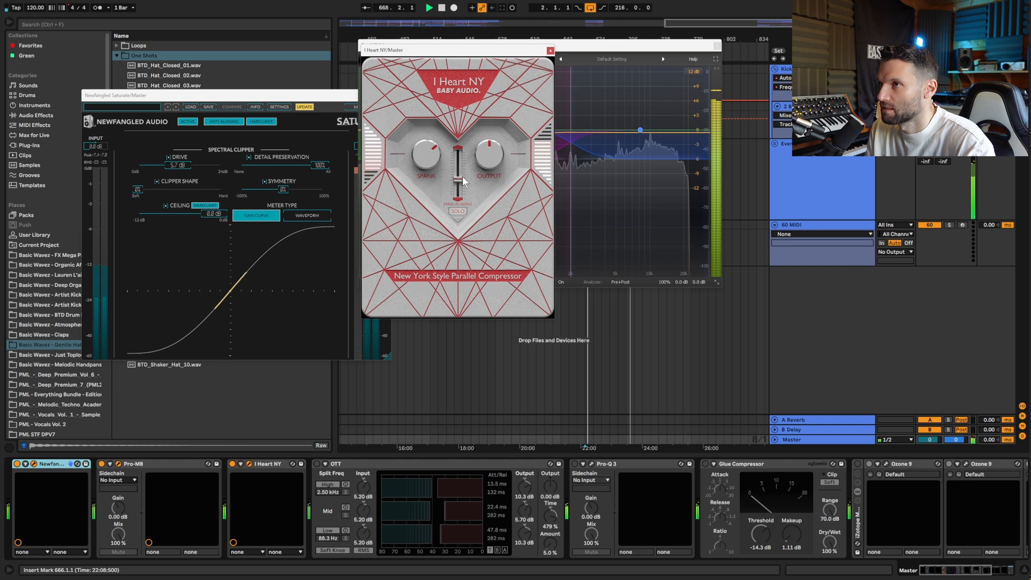
key("space")
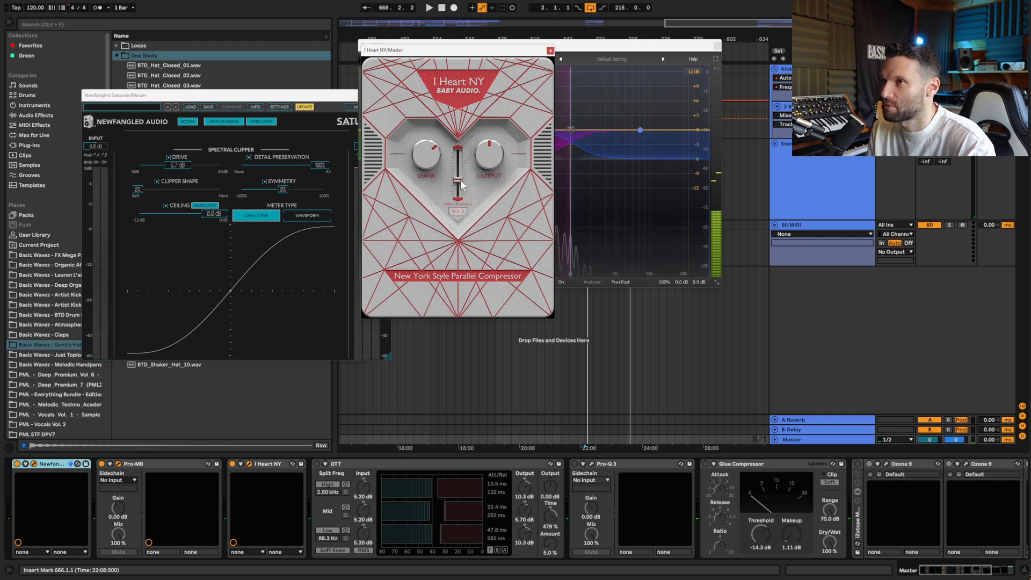
key("space")
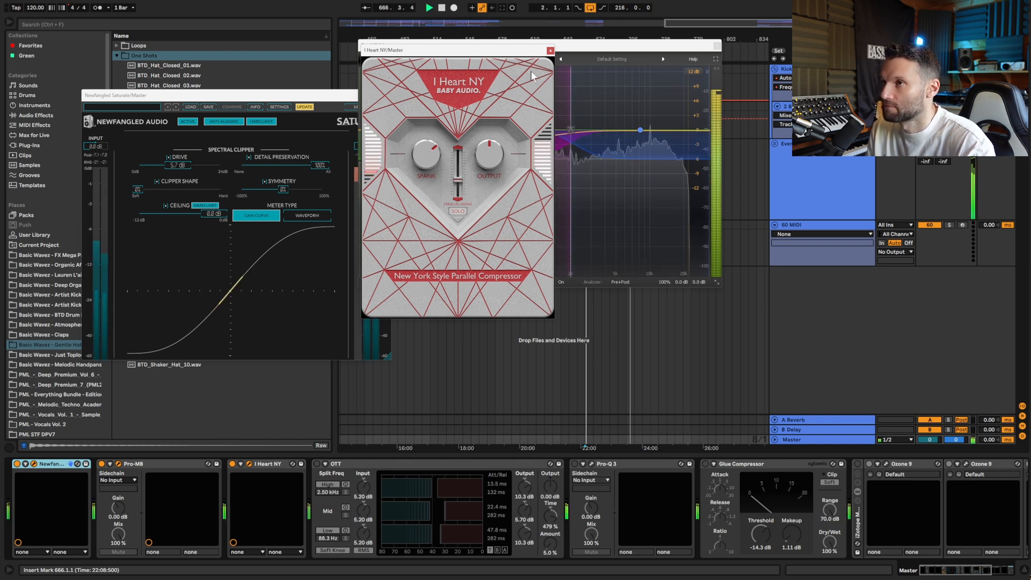
key("space")
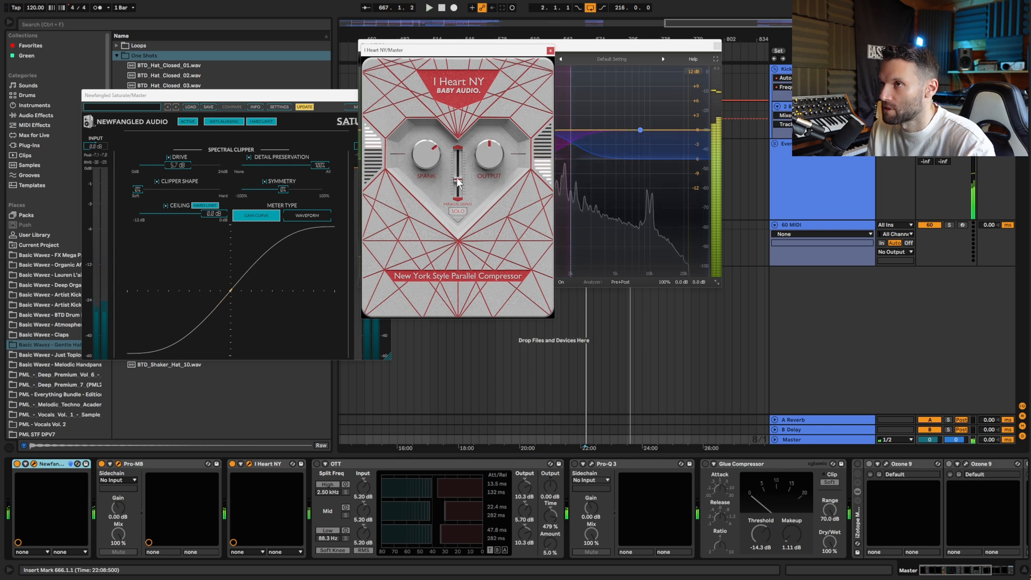
left_click(550, 51)
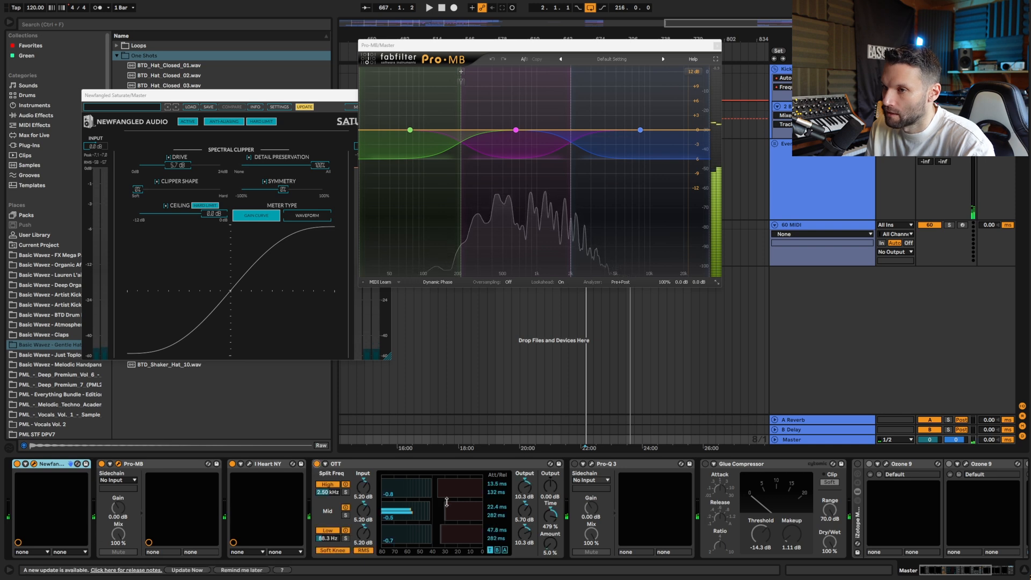
Step: Switch on OTT and Pro-Q 3 in the Master chain, open the Pro-Q 3 window and audition both from 666.1.1
left_click(452, 474)
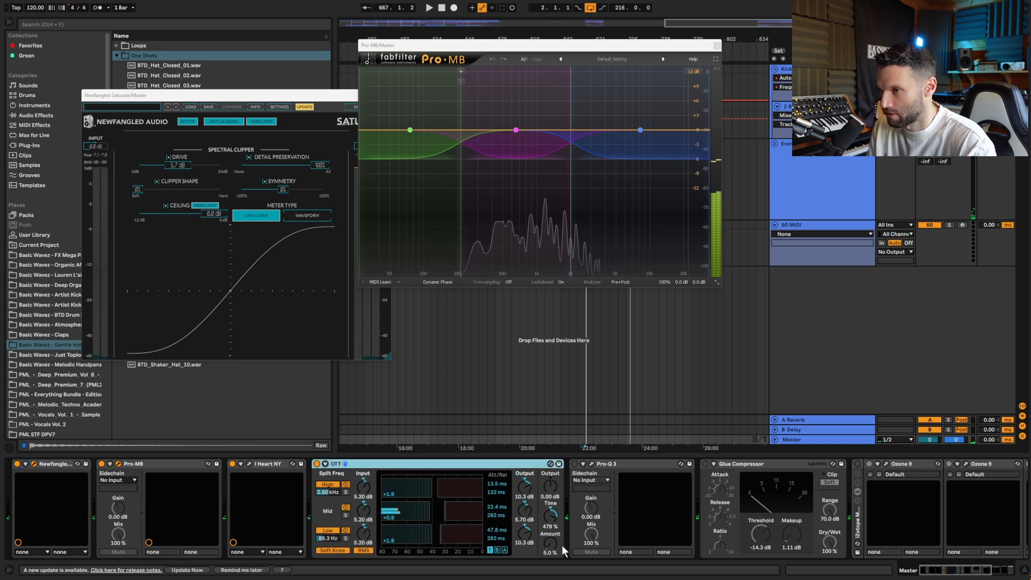
key("space")
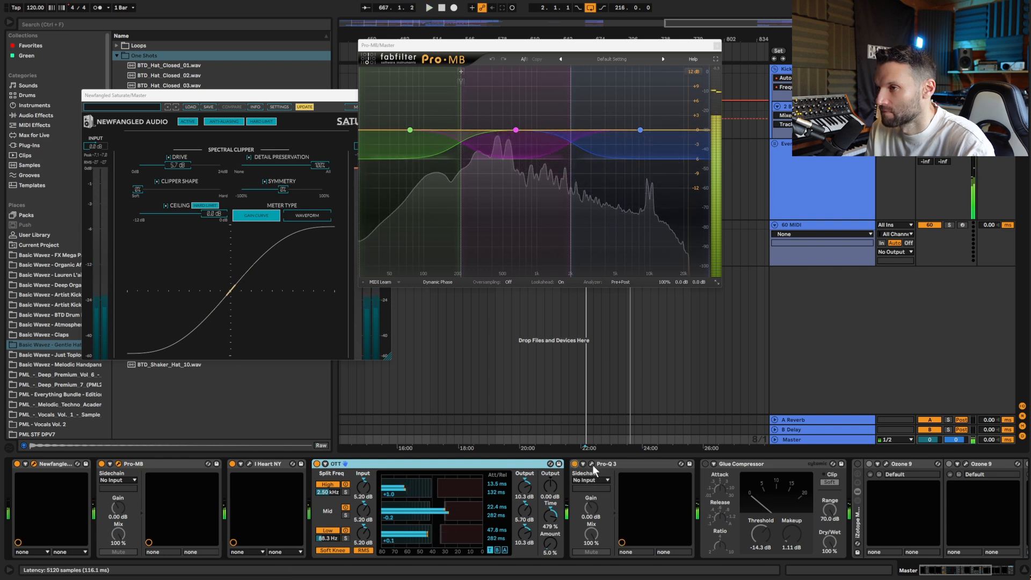
left_click(591, 464)
key("space")
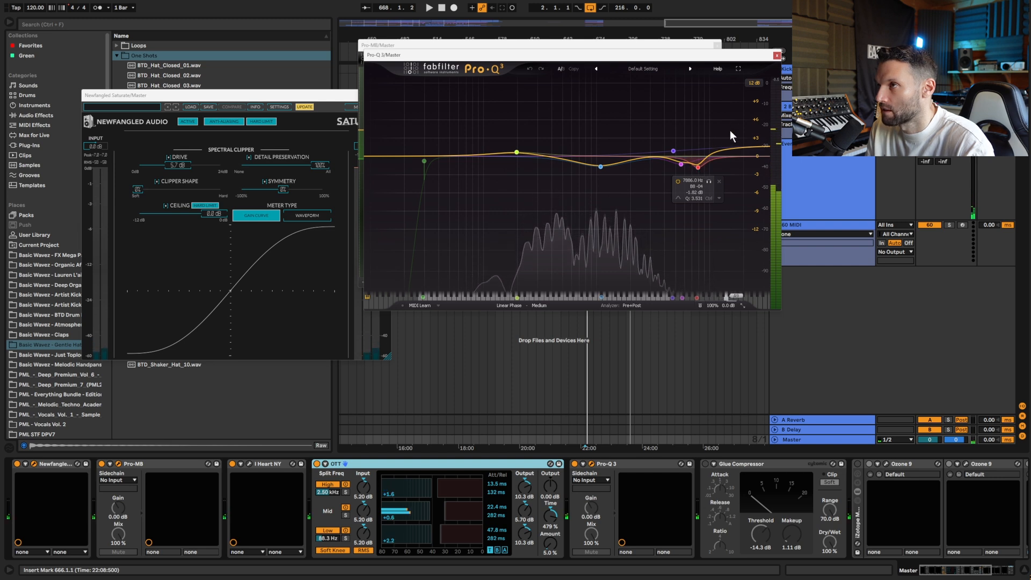
Step: Switch on the Master's Glue Compressor and play from 666.1.1 to watch its gain reduction
left_click(705, 464)
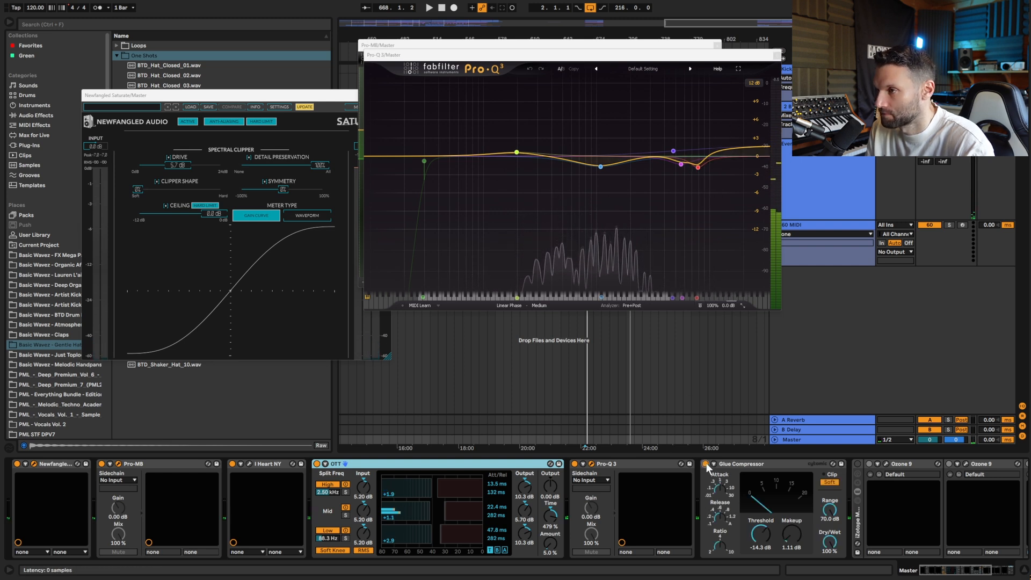
left_click(967, 568)
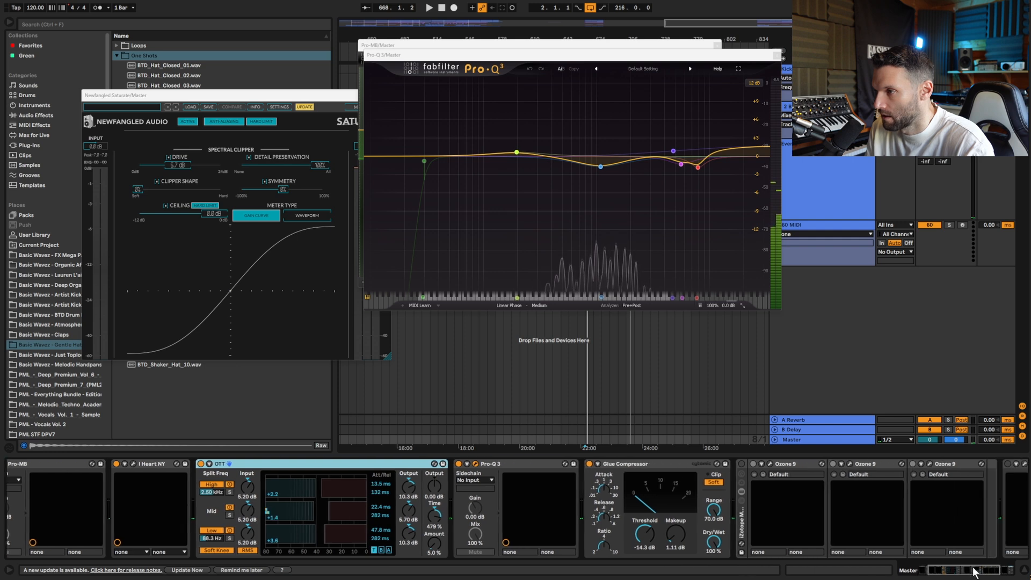
key("space")
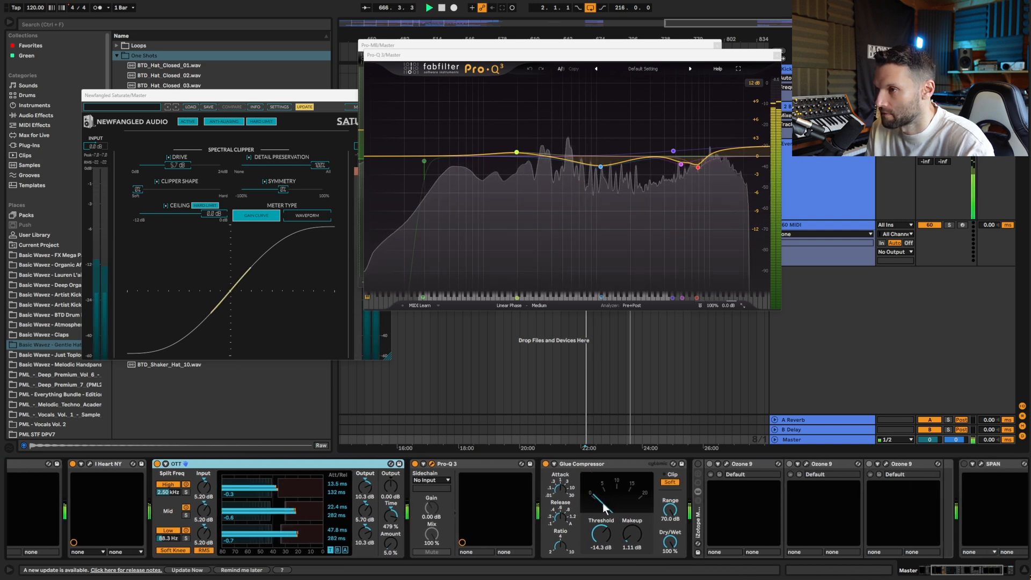
key("space")
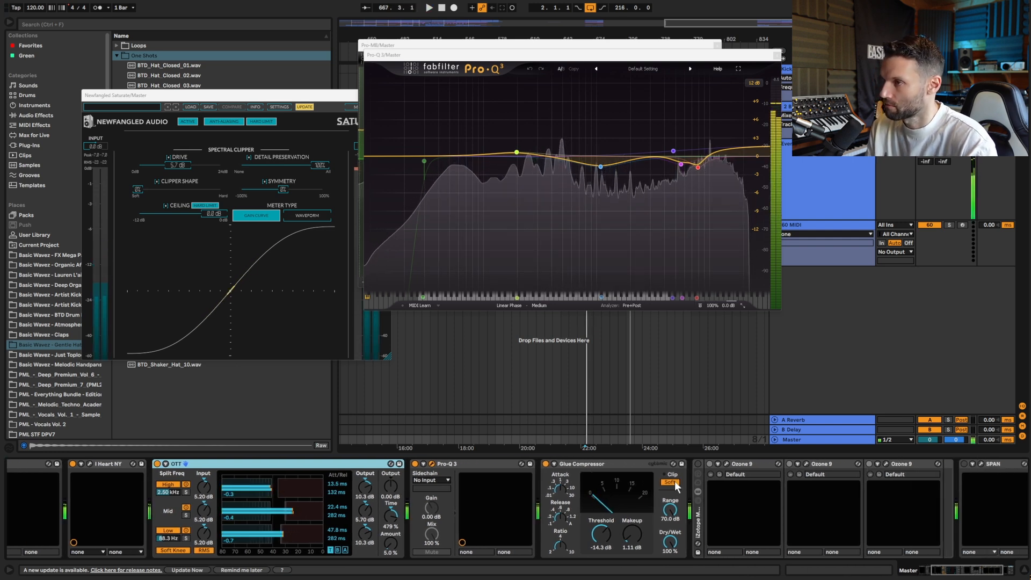
Step: Activate the iZotope Maximizer 9 rack, open its three Ozone 9 windows and arrange them so all are visible
left_click(698, 464)
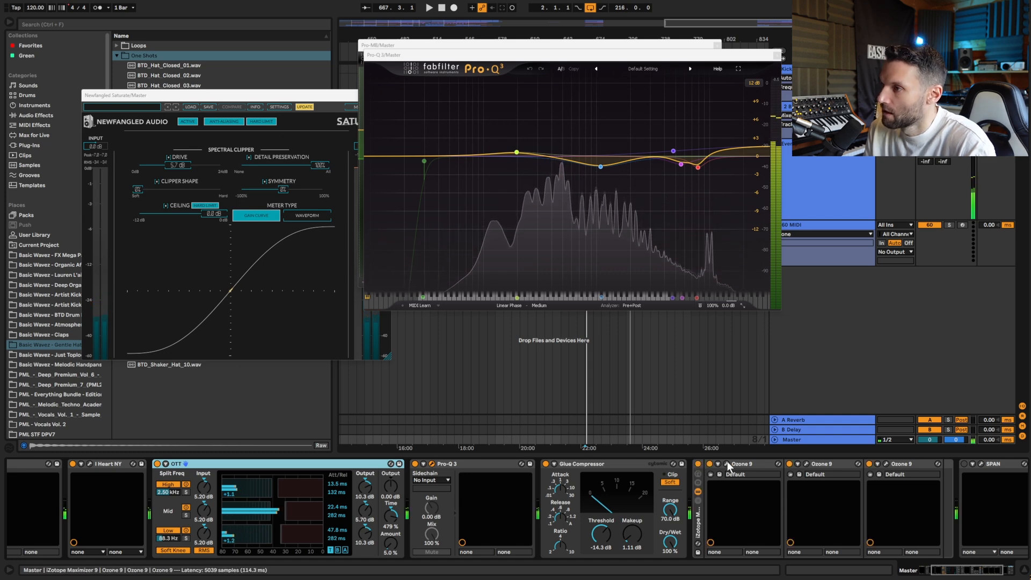
left_click(726, 464)
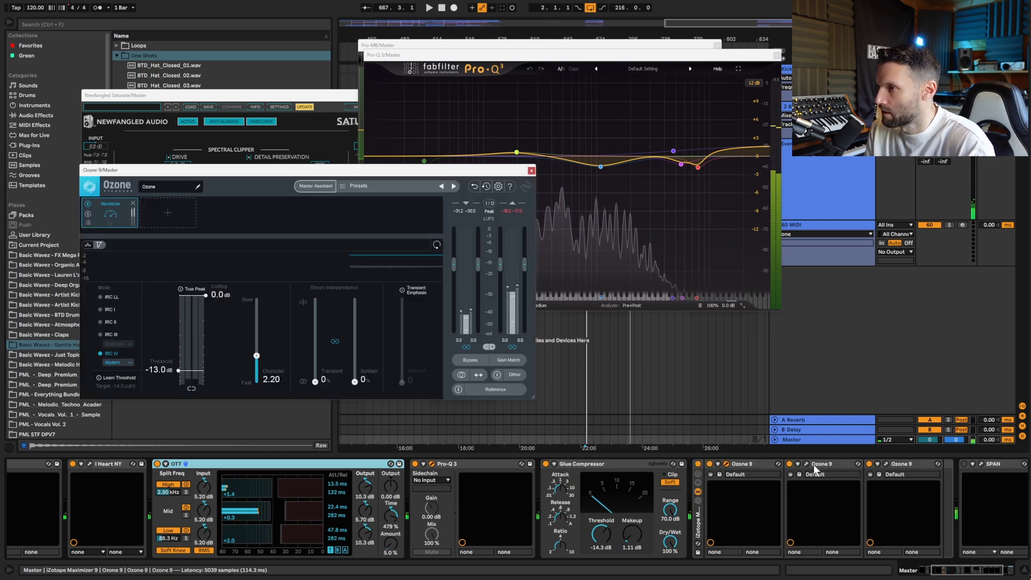
left_click(887, 465)
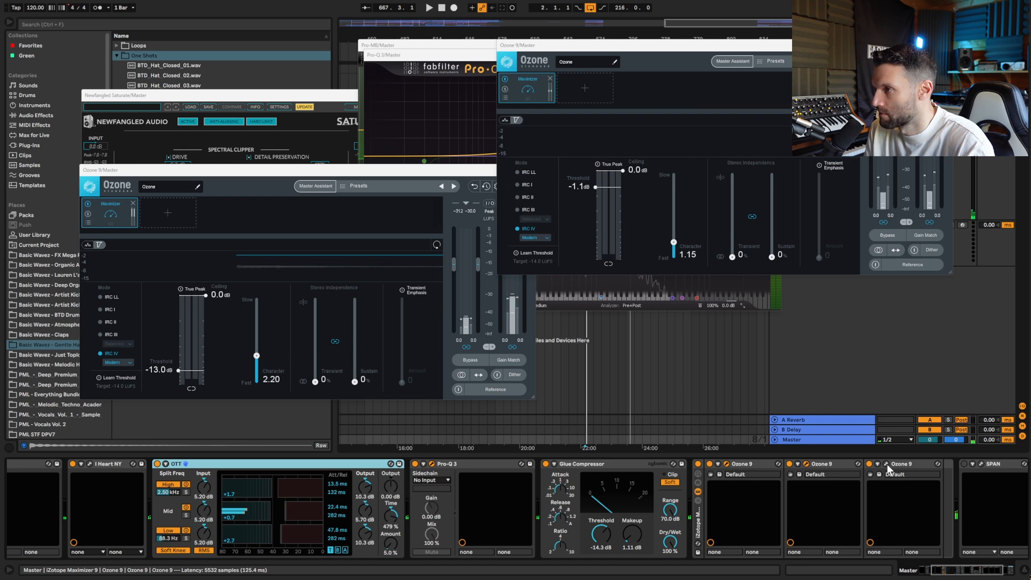
left_click_drag(506, 162, 839, 293)
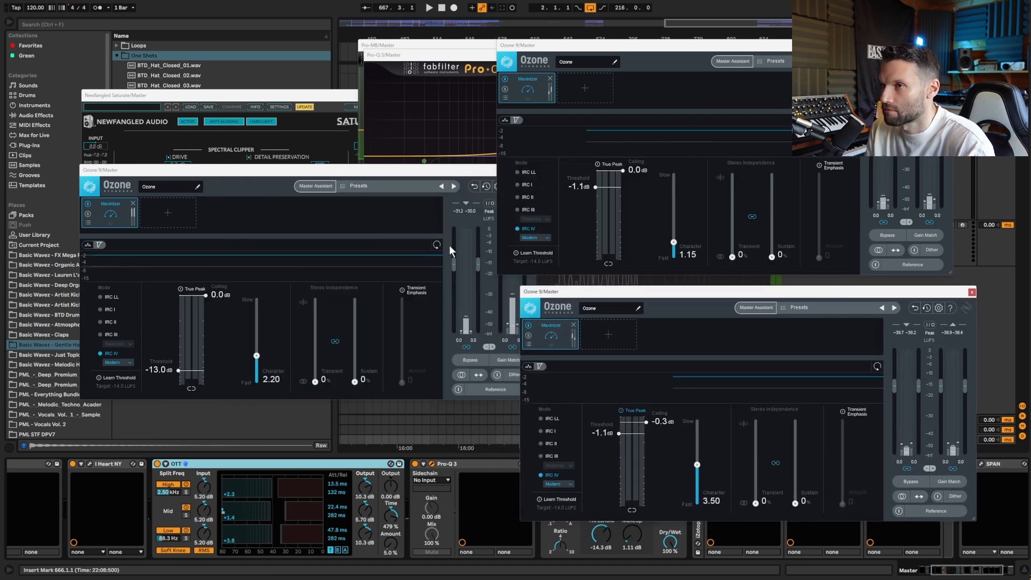
left_click_drag(394, 172, 352, 171)
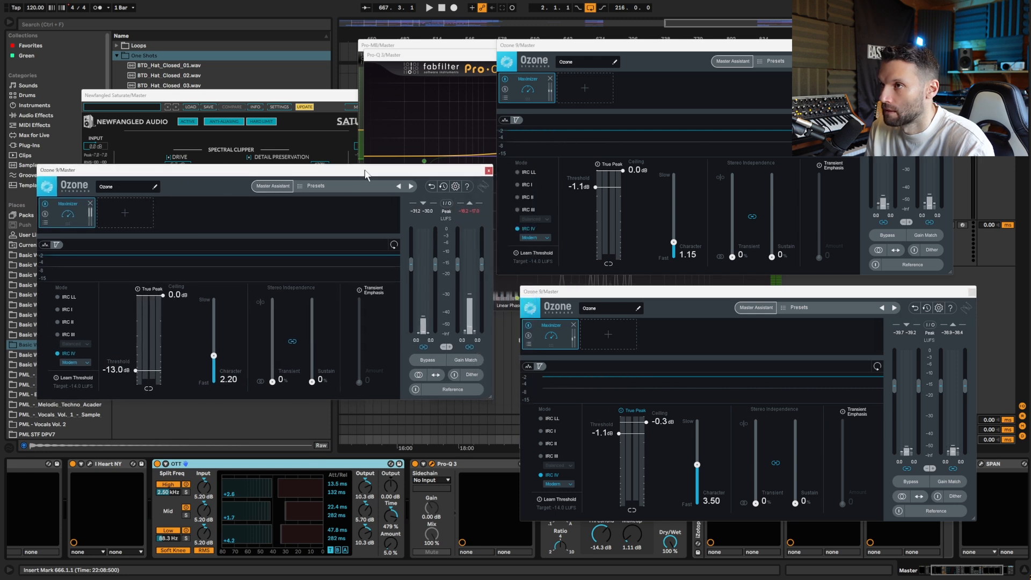
left_click_drag(588, 293, 566, 292)
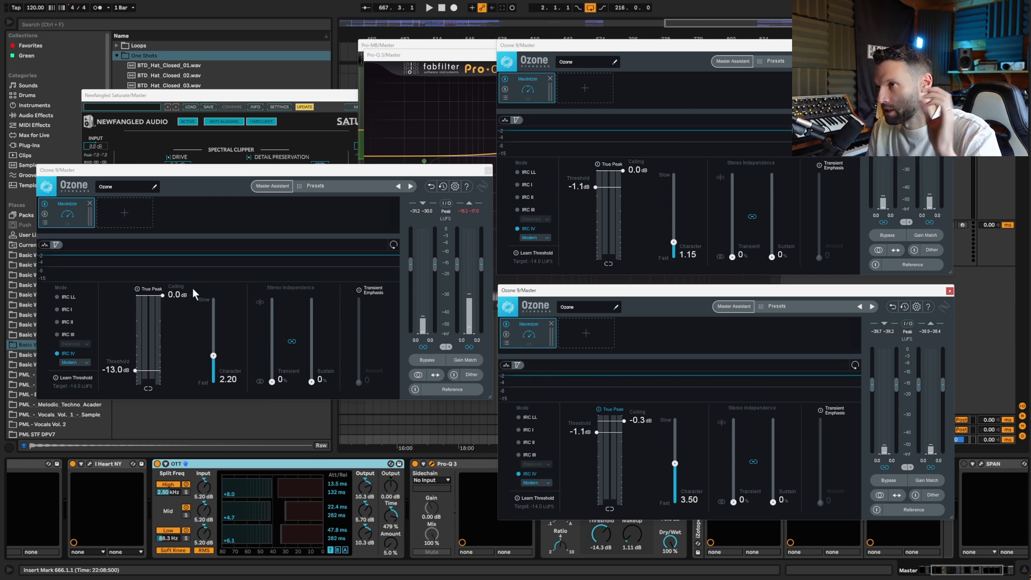
Step: Play from 666.1.1 to compare the limiting in the three Ozone 9 Maximizers, and close their windows
key("space")
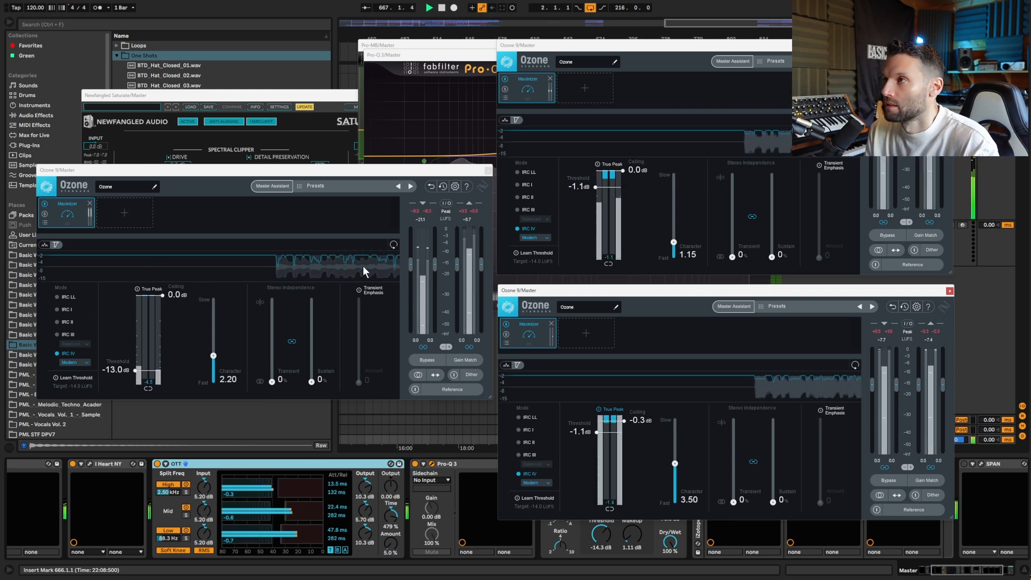
left_click(252, 170)
key("space")
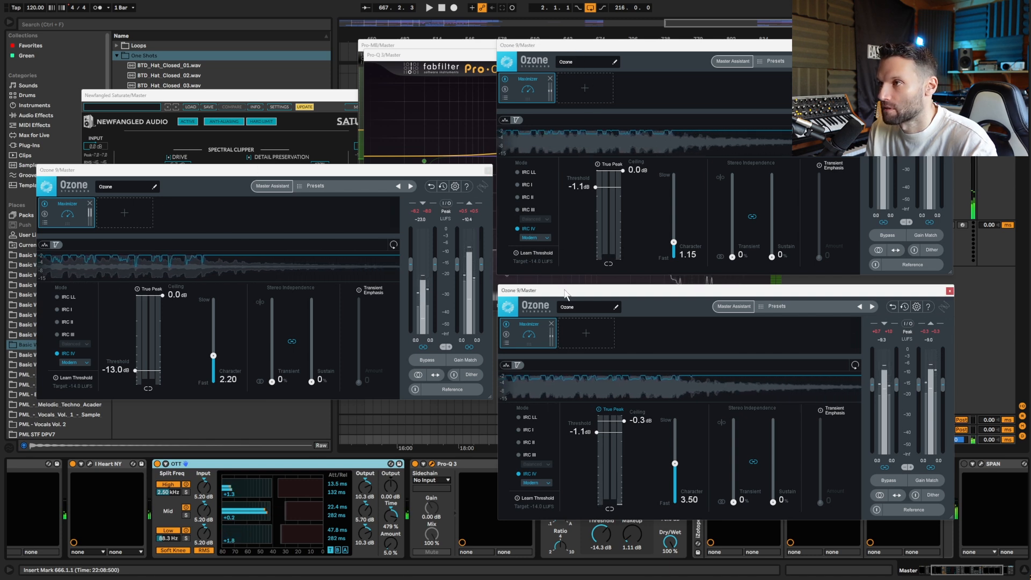
left_click(635, 326)
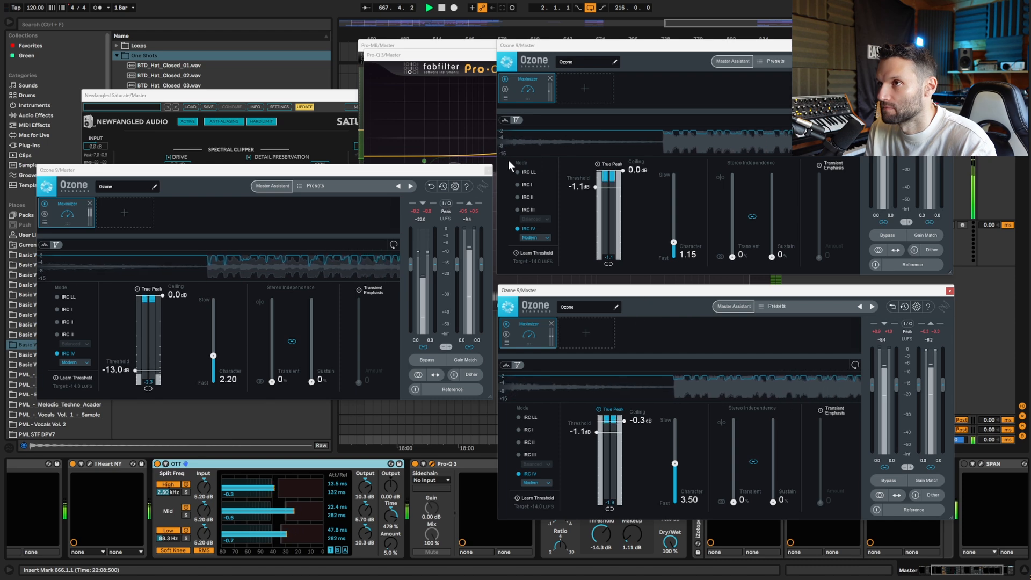
left_click(488, 170)
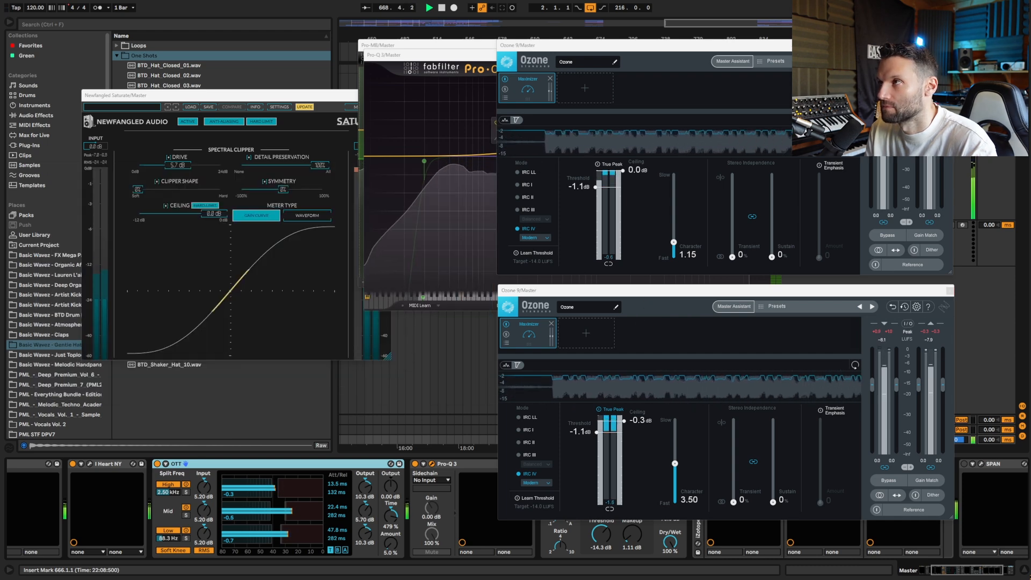
left_click(949, 45)
left_click(950, 291)
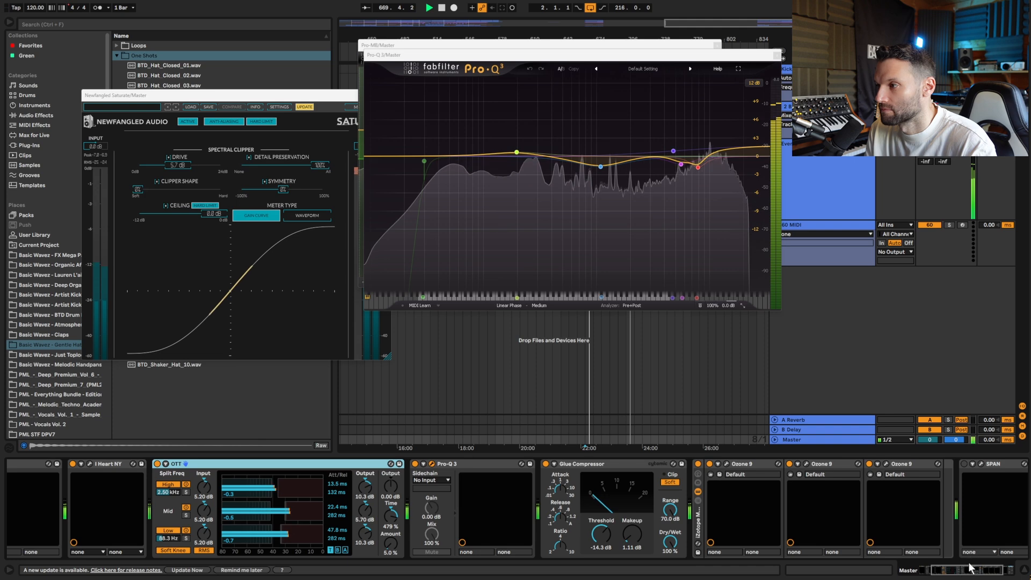
Step: Stop playback and close the Pro-Q 3, Pro-MB and Newfangled Saturate windows
left_click_drag(971, 570, 990, 571)
key("space")
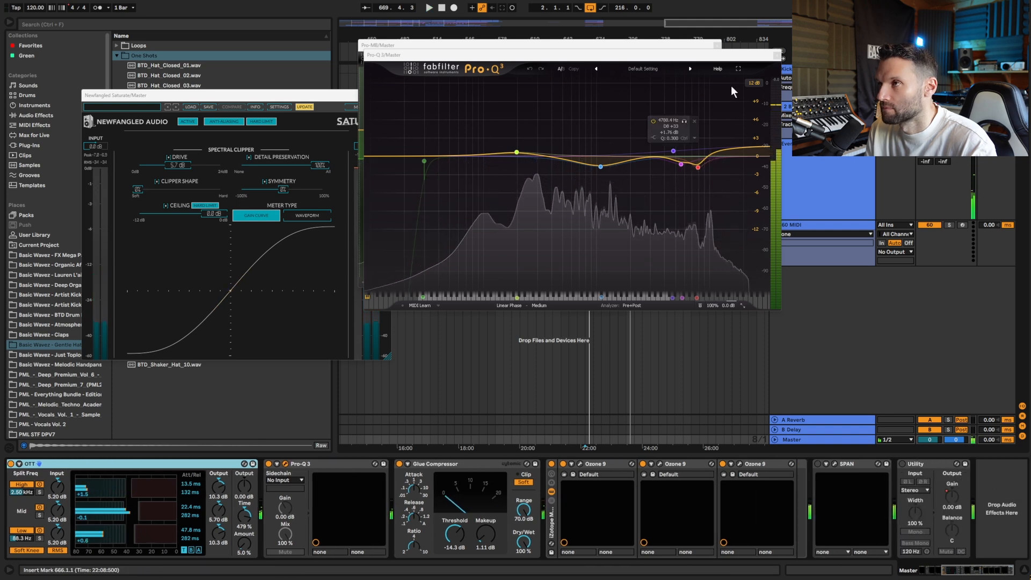
left_click(776, 55)
left_click(718, 45)
left_click(388, 95)
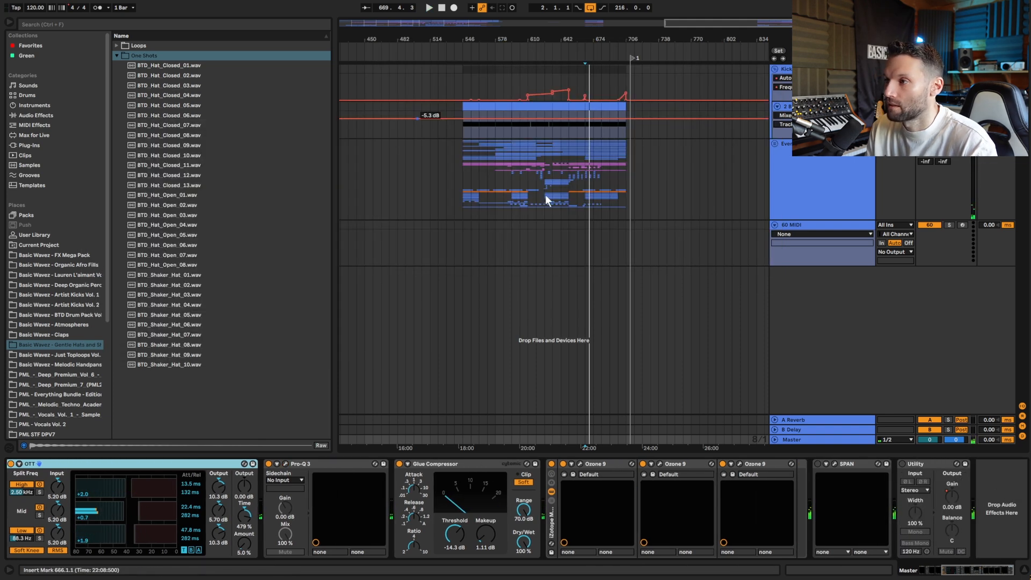
Step: Switch on SPAN and Utility at the end of the Master chain and leave Utility selected
left_click(819, 464)
left_click(903, 464)
left_click(834, 464)
left_click(834, 464)
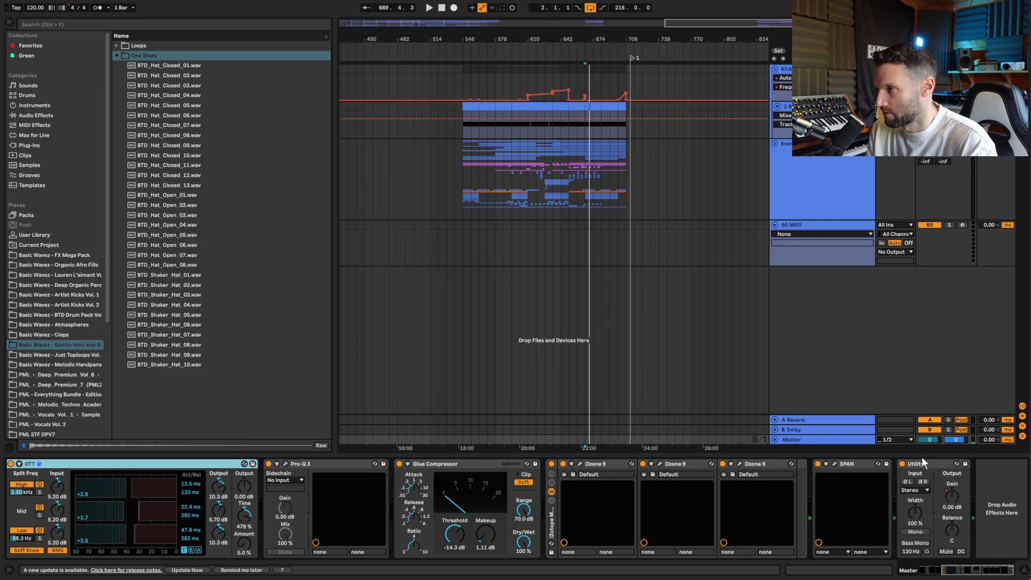
left_click(915, 465)
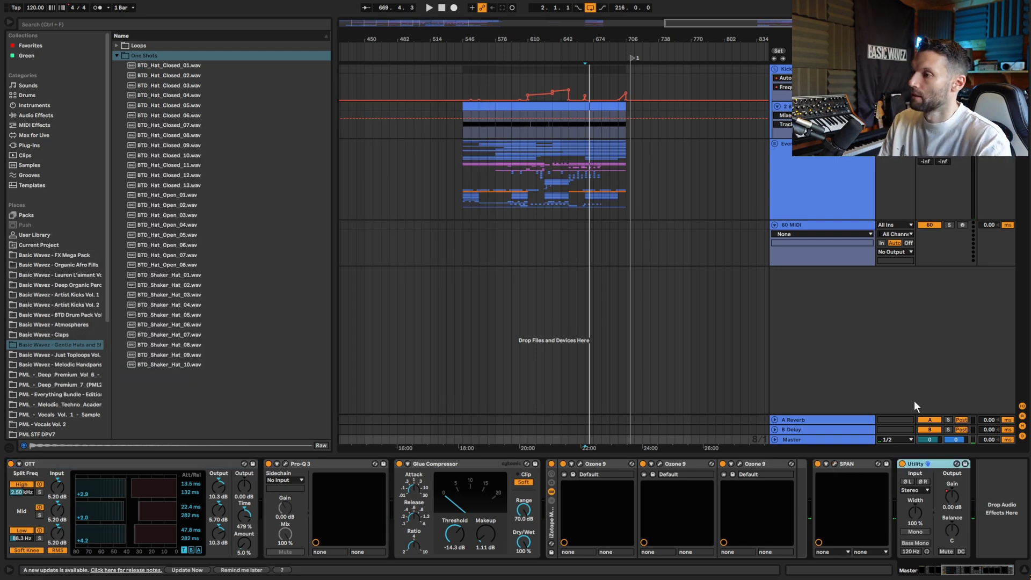